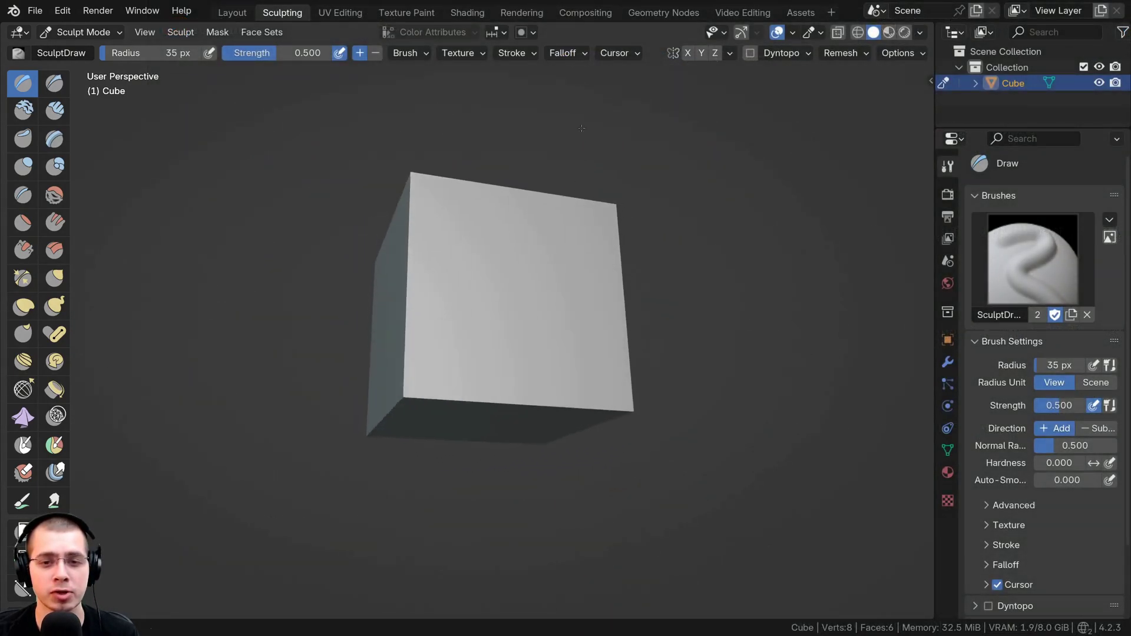
pyautogui.moveTo(581, 128)
pyautogui.mouseDown(button='middle')
pyautogui.moveTo(489, 222)
pyautogui.moveTo(444, 224)
pyautogui.moveTo(484, 160)
pyautogui.mouseUp(button='middle')
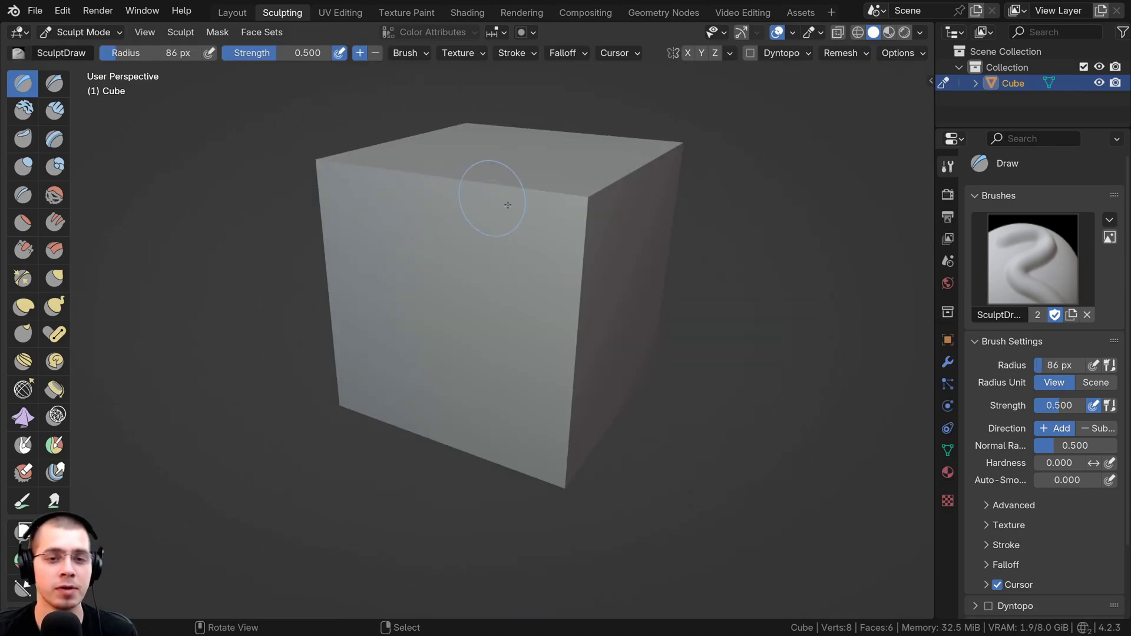
pyautogui.moveTo(427, 146)
pyautogui.mouseDown(button='middle')
pyautogui.moveTo(397, 144)
pyautogui.moveTo(479, 128)
pyautogui.moveTo(436, 133)
pyautogui.mouseUp(button='middle')
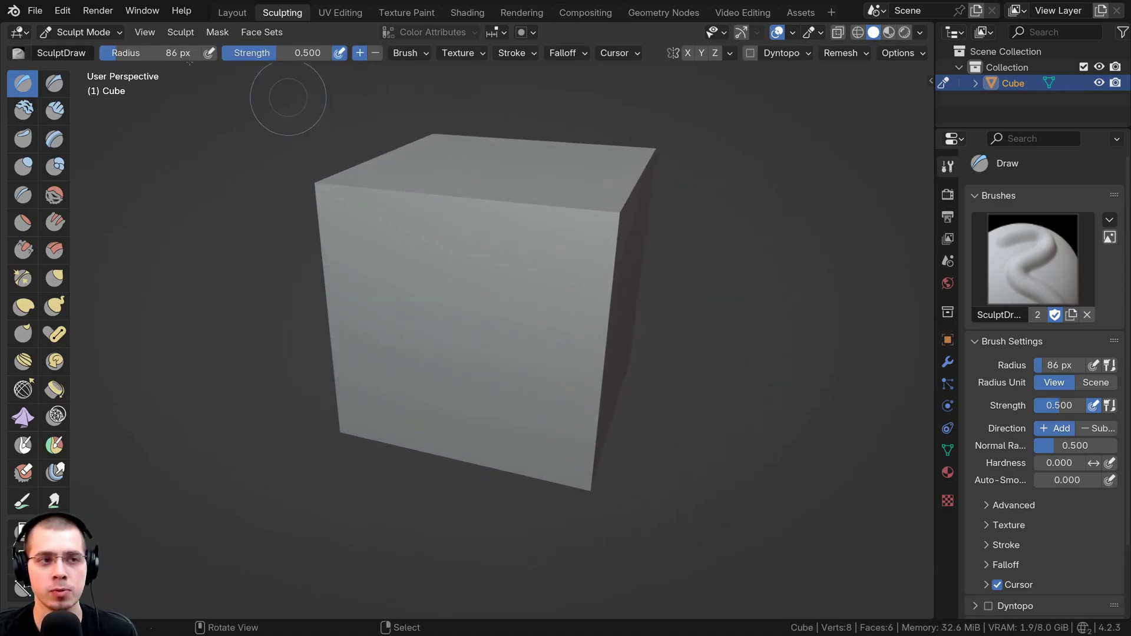
pyautogui.click(111, 36)
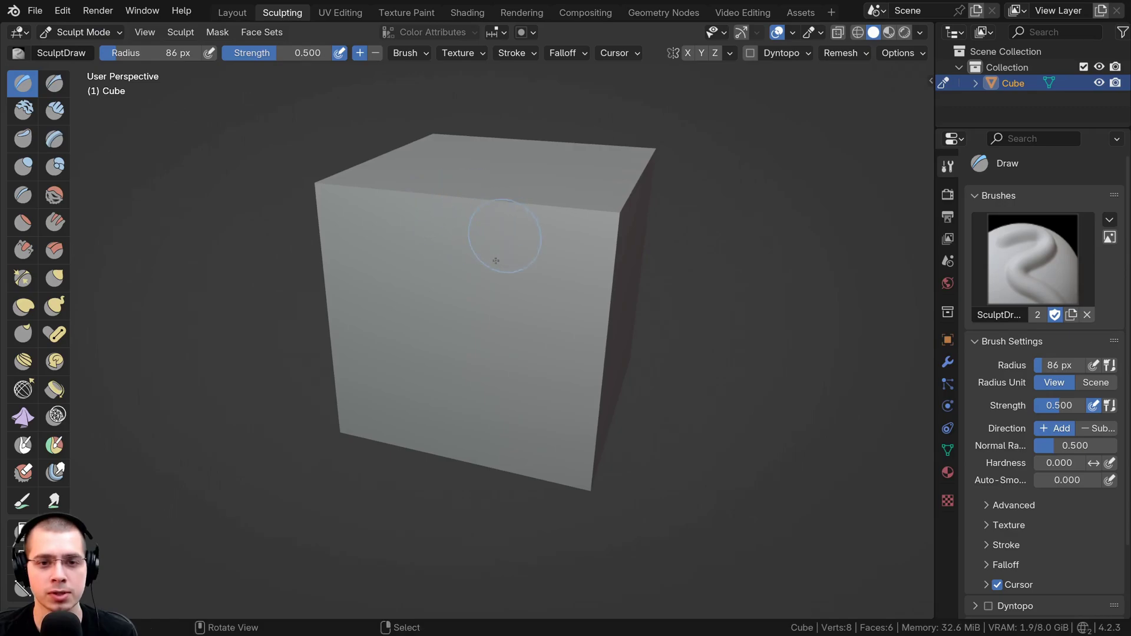
pyautogui.moveTo(496, 260); pyautogui.dragTo(466, 254, button='middle')
pyautogui.moveTo(443, 303)
pyautogui.mouseDown(button='middle')
pyautogui.moveTo(468, 200)
pyautogui.moveTo(474, 268)
pyautogui.moveTo(534, 254)
pyautogui.moveTo(482, 261)
pyautogui.mouseUp(button='middle')
pyautogui.scroll(2, 560, 231)
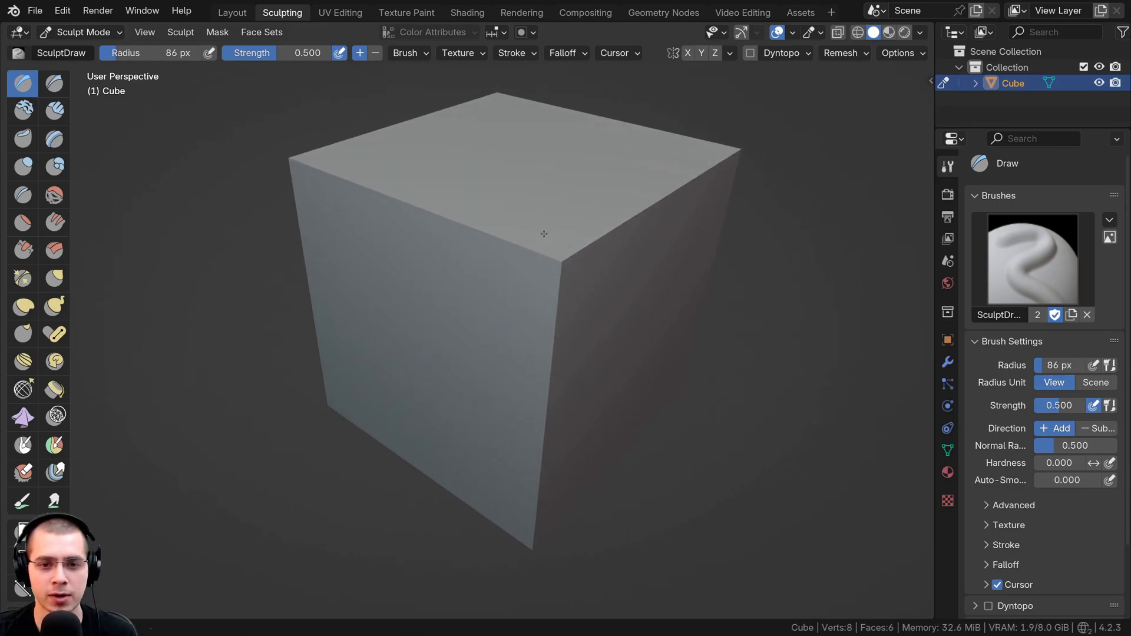
pyautogui.moveTo(576, 288)
pyautogui.mouseDown(button='middle')
pyautogui.moveTo(609, 268)
pyautogui.moveTo(576, 270)
pyautogui.mouseUp(button='middle')
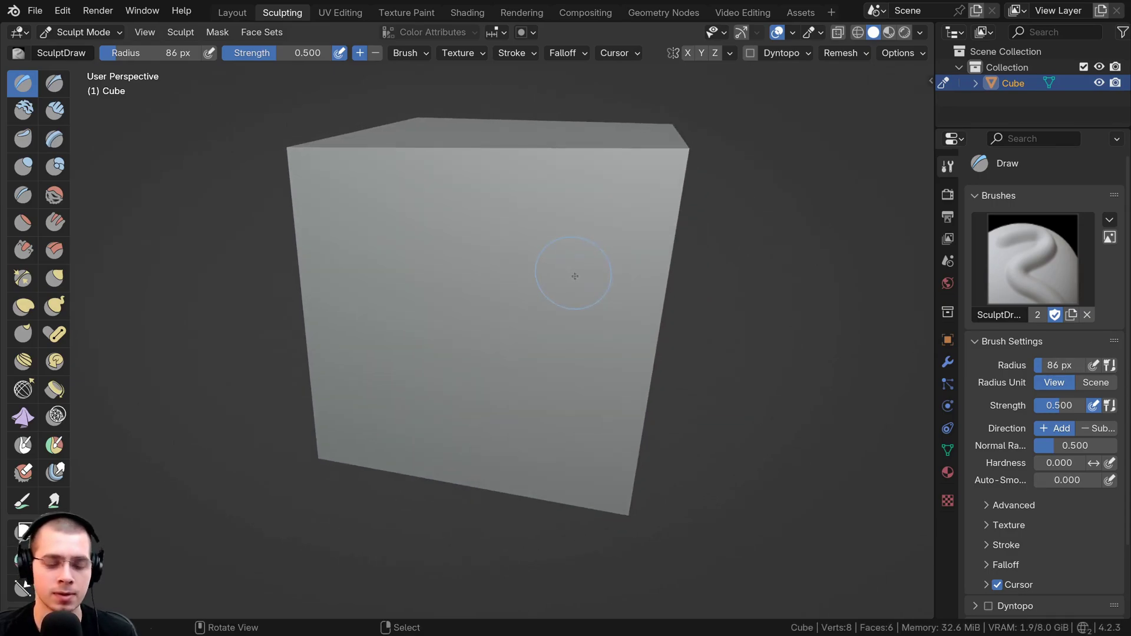
# Inspect the cube's base geometry in Edit Mode by selecting its near upper corner vertex, and return to Sculpt Mode.
pyautogui.press('Tab')
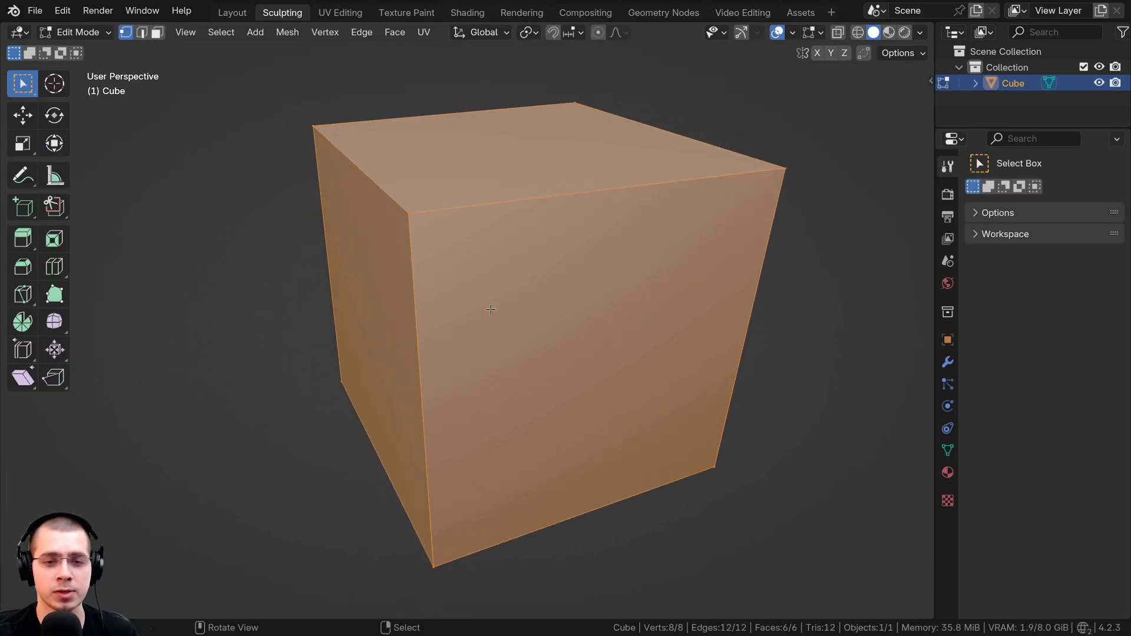
pyautogui.click(408, 214)
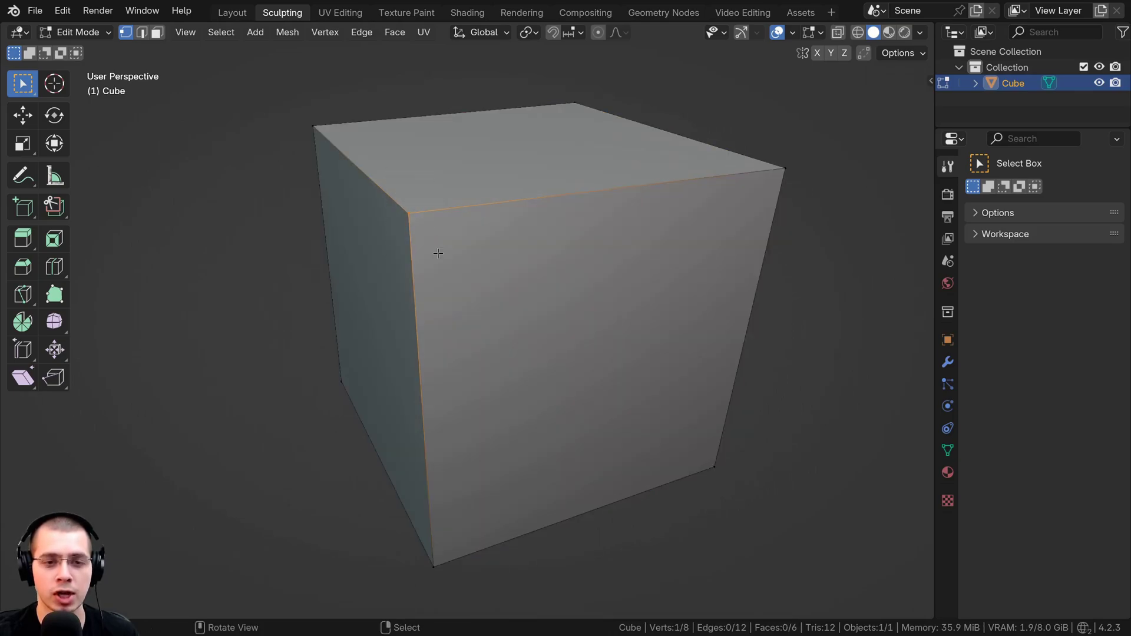
pyautogui.moveTo(438, 253)
pyautogui.mouseDown(button='middle')
pyautogui.moveTo(588, 179)
pyautogui.moveTo(522, 168)
pyautogui.mouseUp(button='middle')
pyautogui.press('Tab')
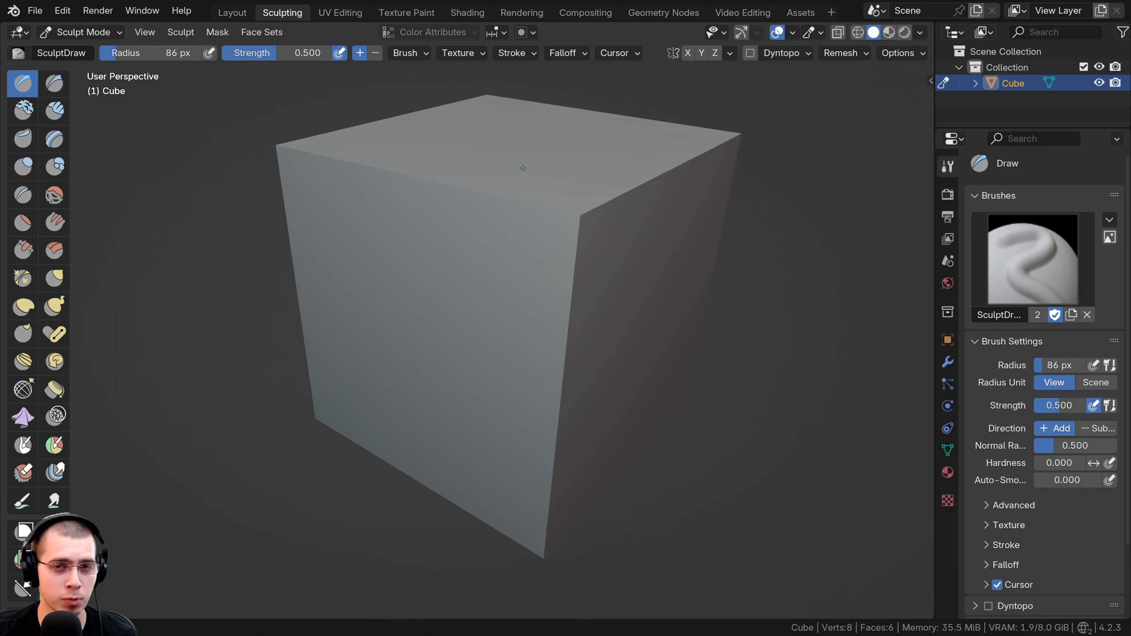
# Switch the cube to Object Mode and add a level 2 Subdivision modifier to it.
pyautogui.click(69, 33)
pyautogui.click(74, 44)
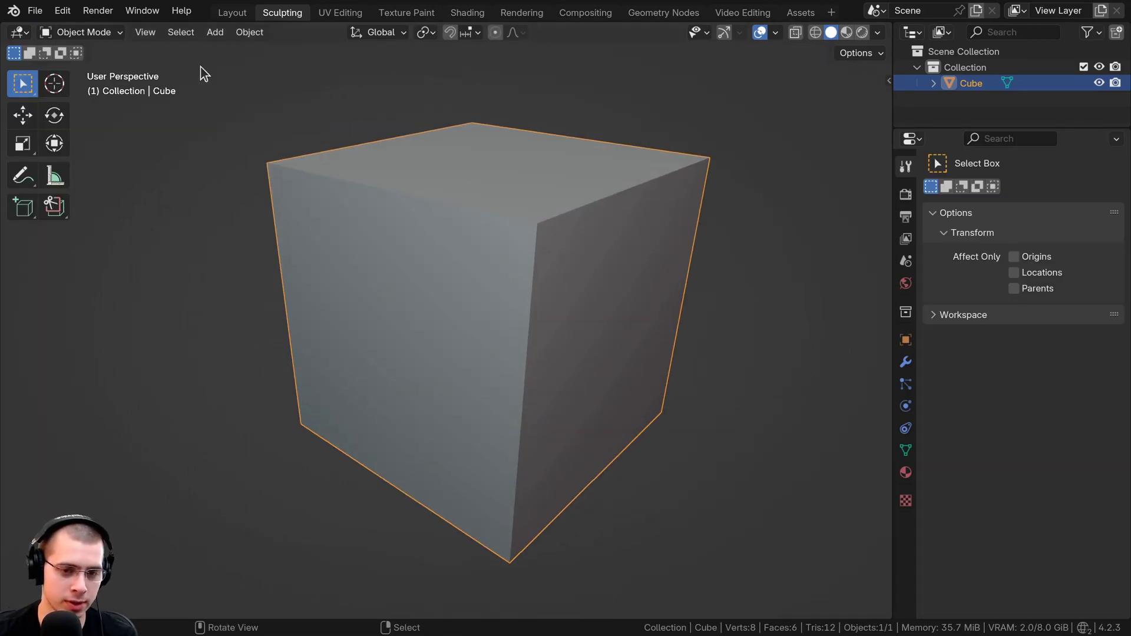
pyautogui.hotkey('ctrl', '2')
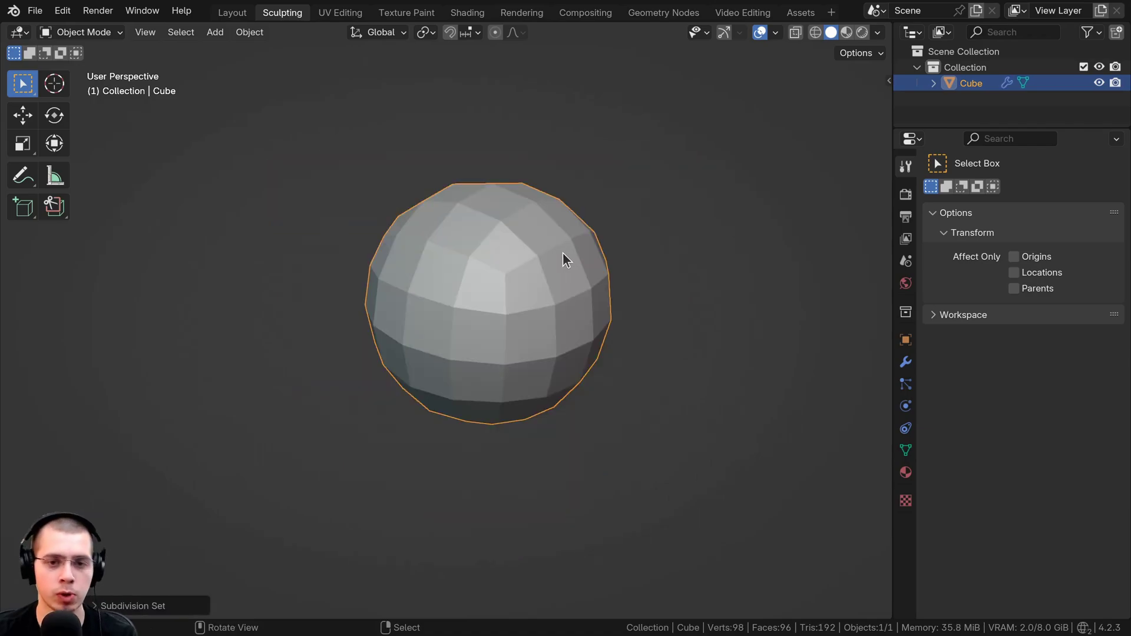
pyautogui.moveTo(563, 252); pyautogui.dragTo(488, 260, button='middle')
pyautogui.scroll(2, 592, 321)
pyautogui.keyDown('shift'); pyautogui.moveTo(592, 321); pyautogui.dragTo(571, 316, button='middle'); pyautogui.keyUp('shift')
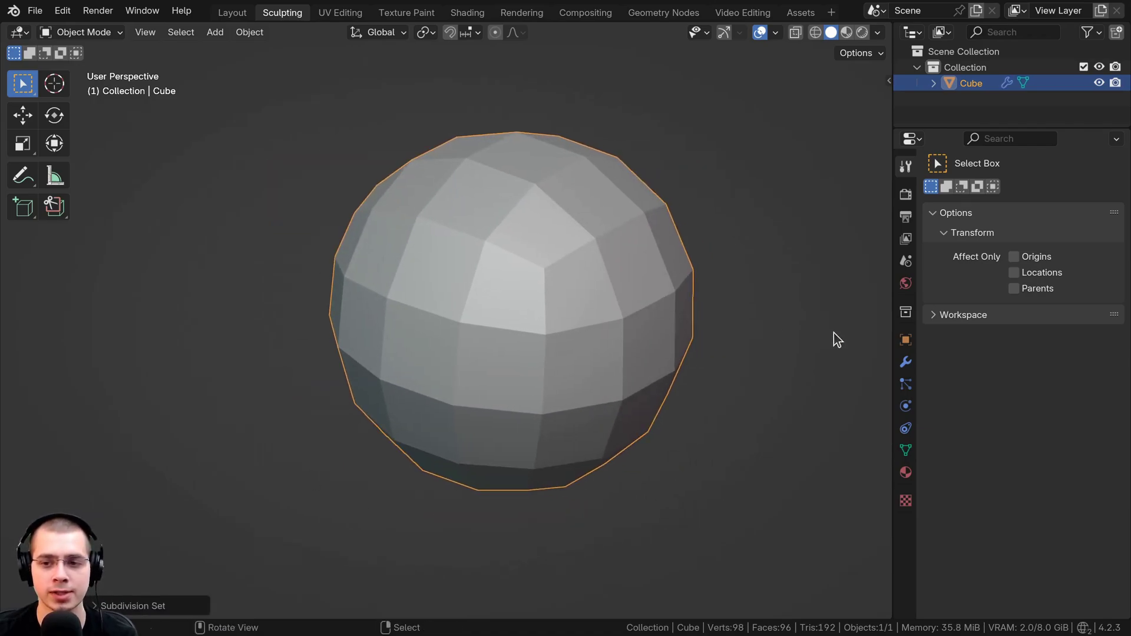
# Set the Subdivision modifier's viewport and render levels to 3.
pyautogui.click(906, 363)
pyautogui.moveTo(893, 365); pyautogui.dragTo(839, 366)
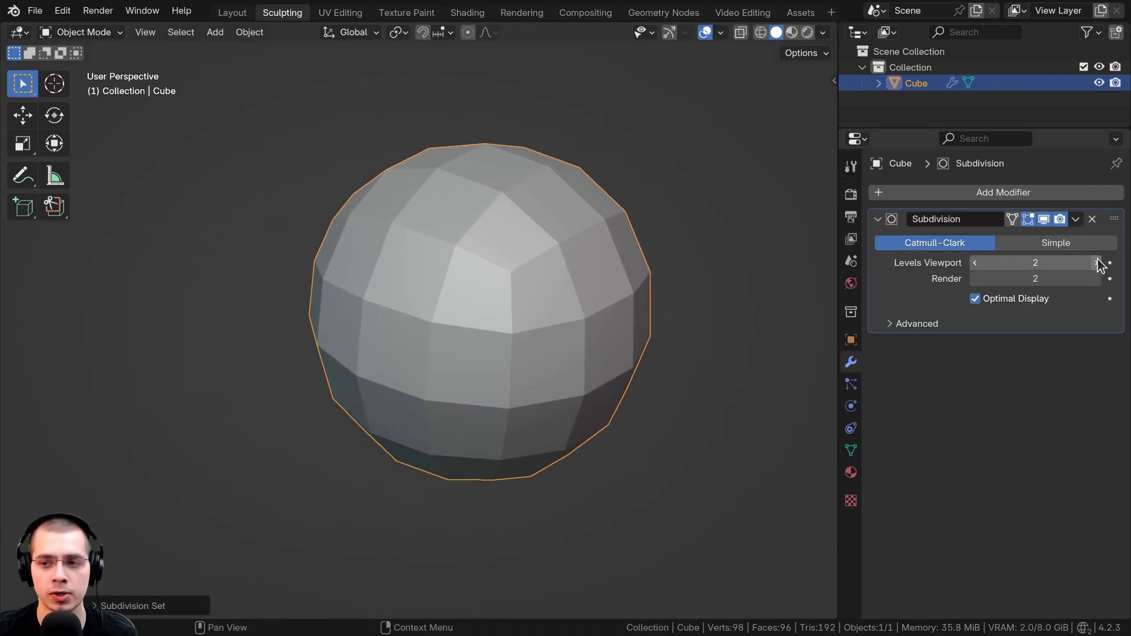
pyautogui.click(1098, 263)
pyautogui.click(1097, 278)
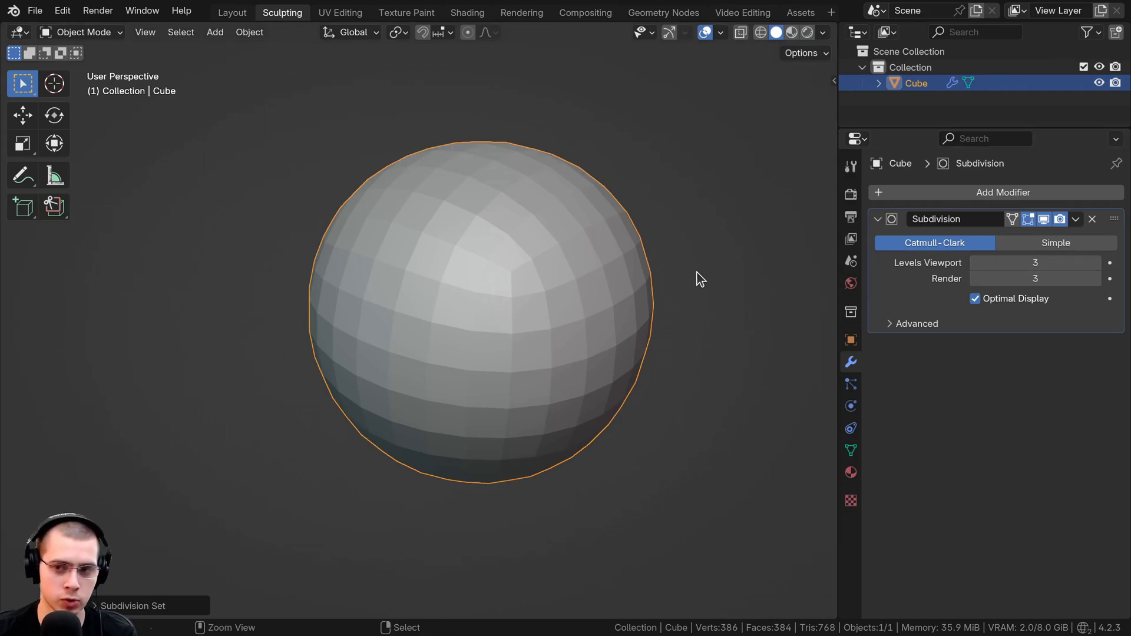
# Cycle the cube's subdivision through levels 1, 2 and 3, and set it to level 4.
pyautogui.hotkey('ctrl', '1')
pyautogui.hotkey('ctrl', '2')
pyautogui.hotkey('ctrl', '3')
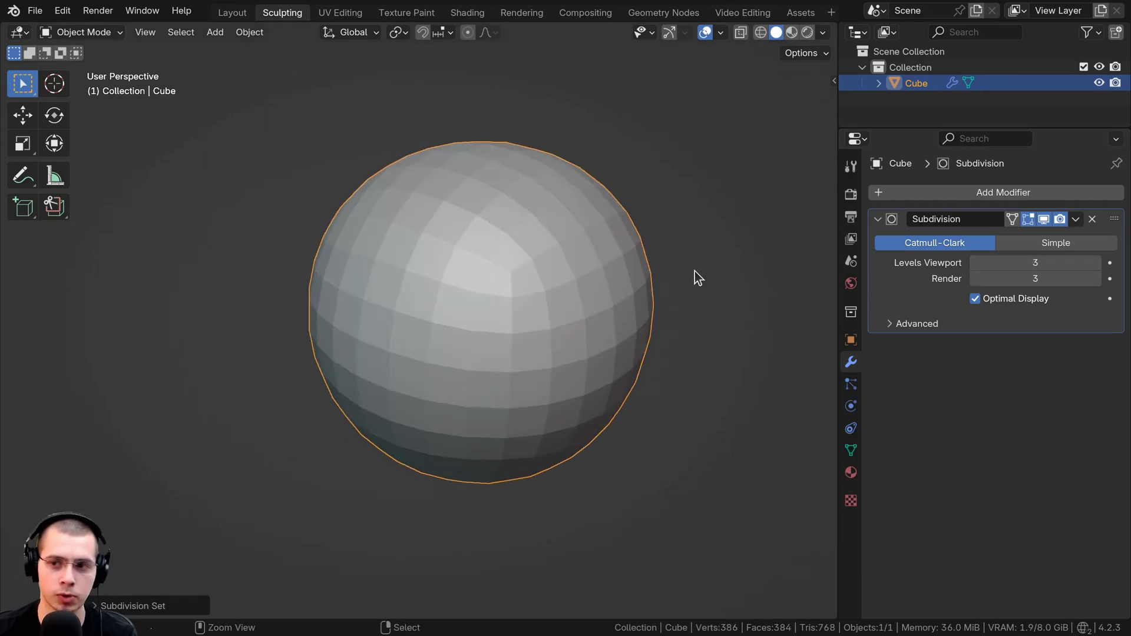
pyautogui.hotkey('ctrl', '4')
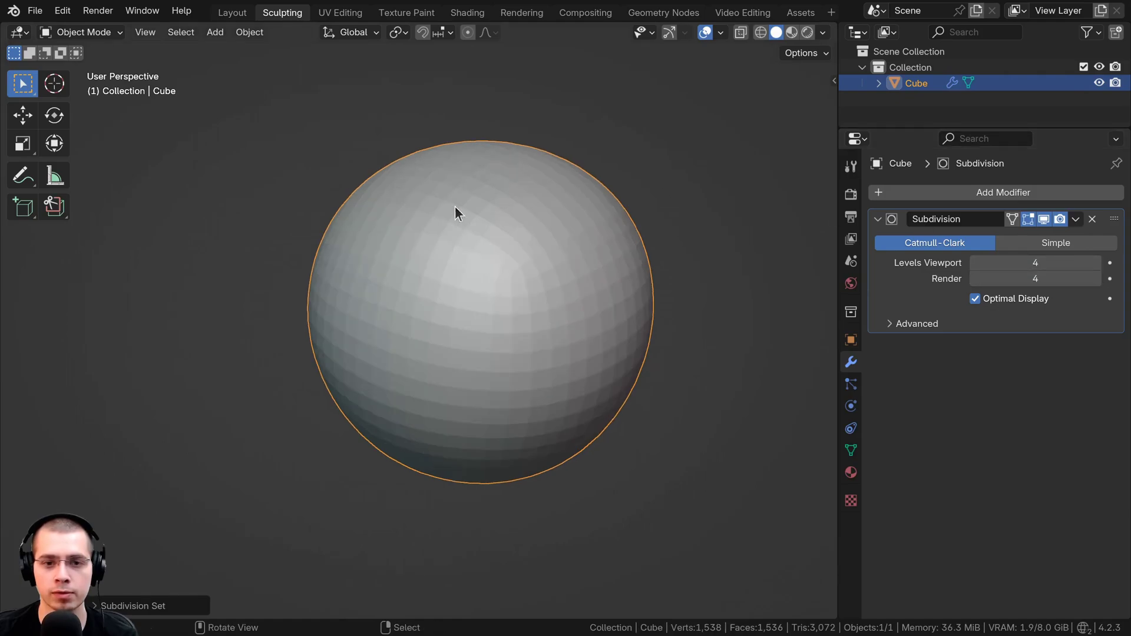
pyautogui.scroll(3, 523, 204)
pyautogui.scroll(-5, 518, 235)
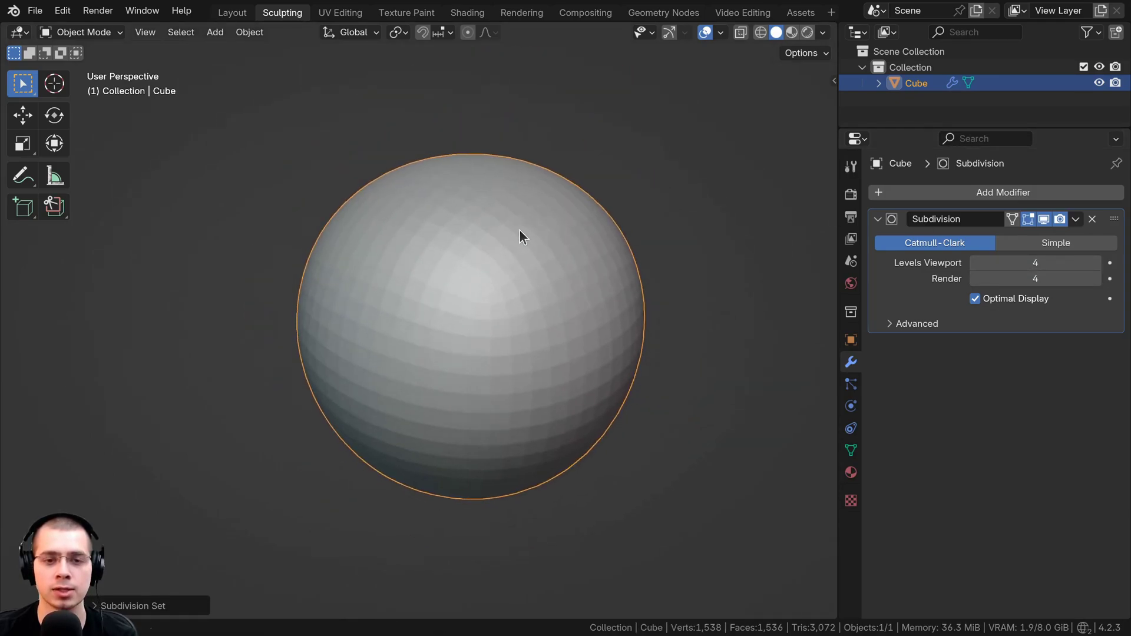
# Compare the original cube cage with the subdivided shape in Edit Mode, and return to Object Mode.
pyautogui.press('Tab')
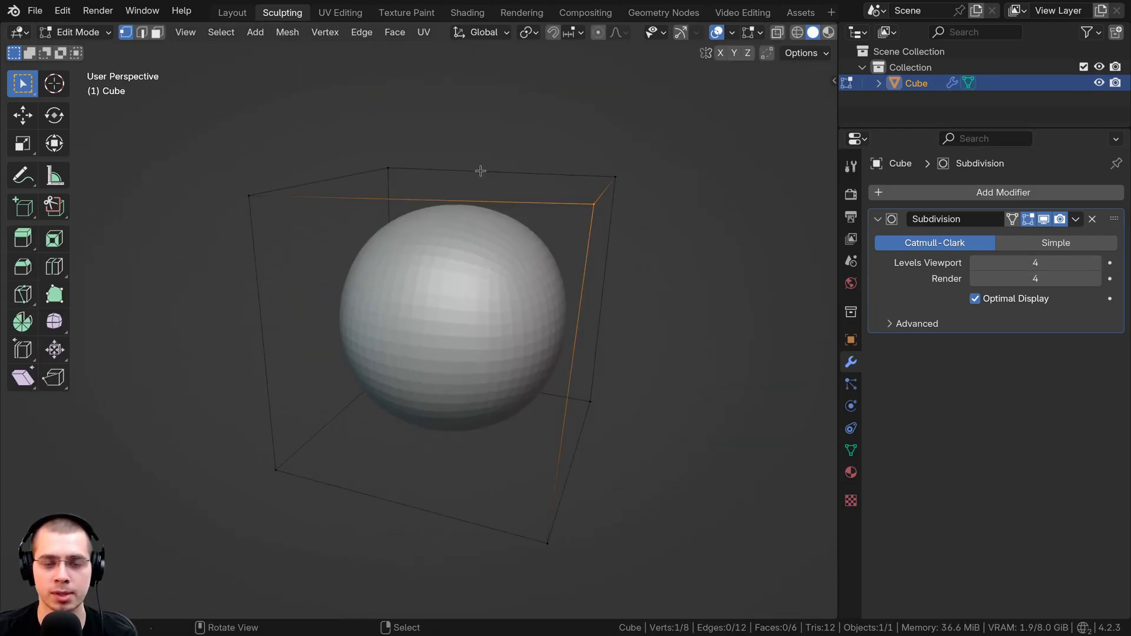
pyautogui.moveTo(480, 171); pyautogui.dragTo(411, 142, button='middle')
pyautogui.press('Tab')
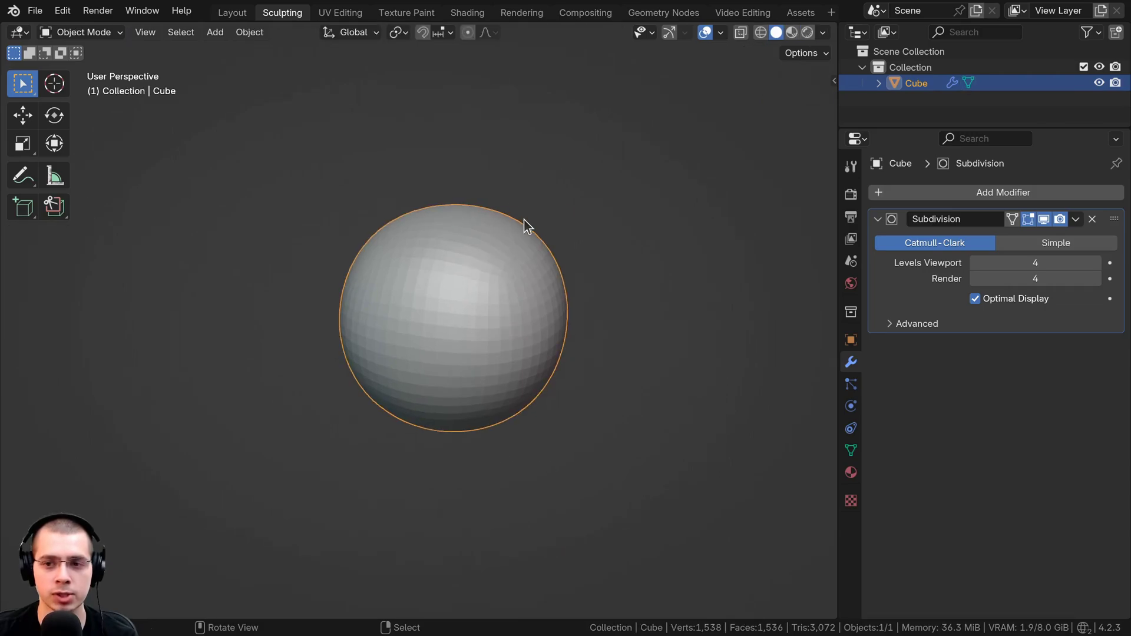
# Switch the Subdivision modifier to Simple and check the cube in wireframe display.
pyautogui.click(1032, 241)
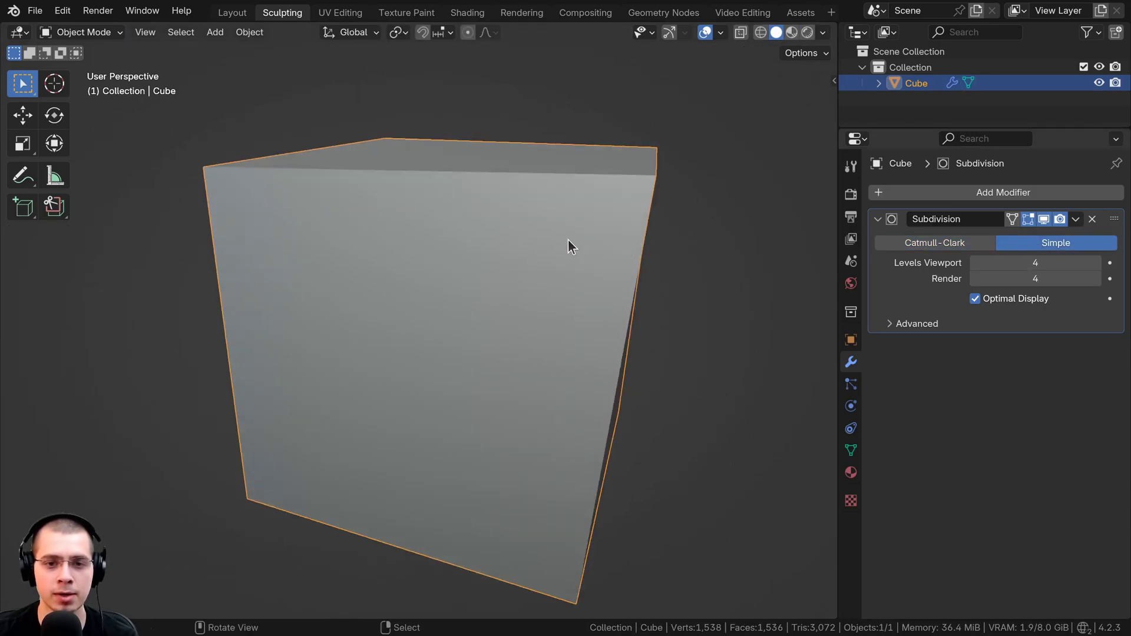
pyautogui.press('z')
pyautogui.click(415, 219)
pyautogui.hotkey('shift', 'z')
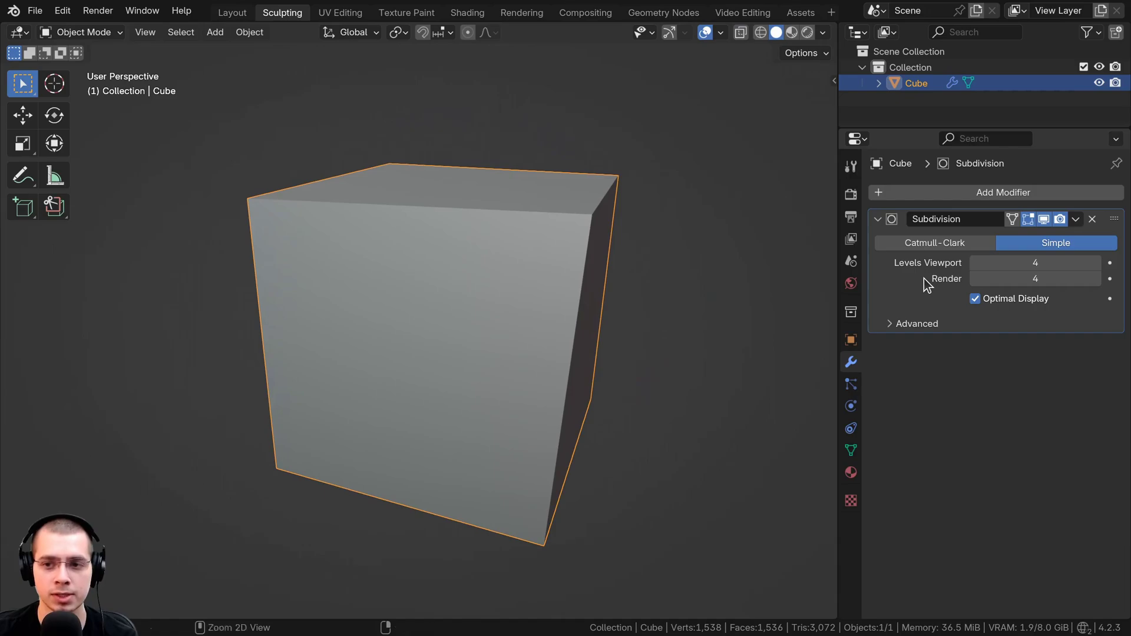
# Try applying the Simple Subdivision modifier and inspect the cube's real mesh in Edit Mode.
pyautogui.hotkey('ctrl', 'a')
pyautogui.press('Tab')
pyautogui.moveTo(574, 221); pyautogui.dragTo(414, 281, button='middle')
pyautogui.press('a')
pyautogui.moveTo(383, 240); pyautogui.dragTo(536, 252, button='middle')
pyautogui.press('Tab')
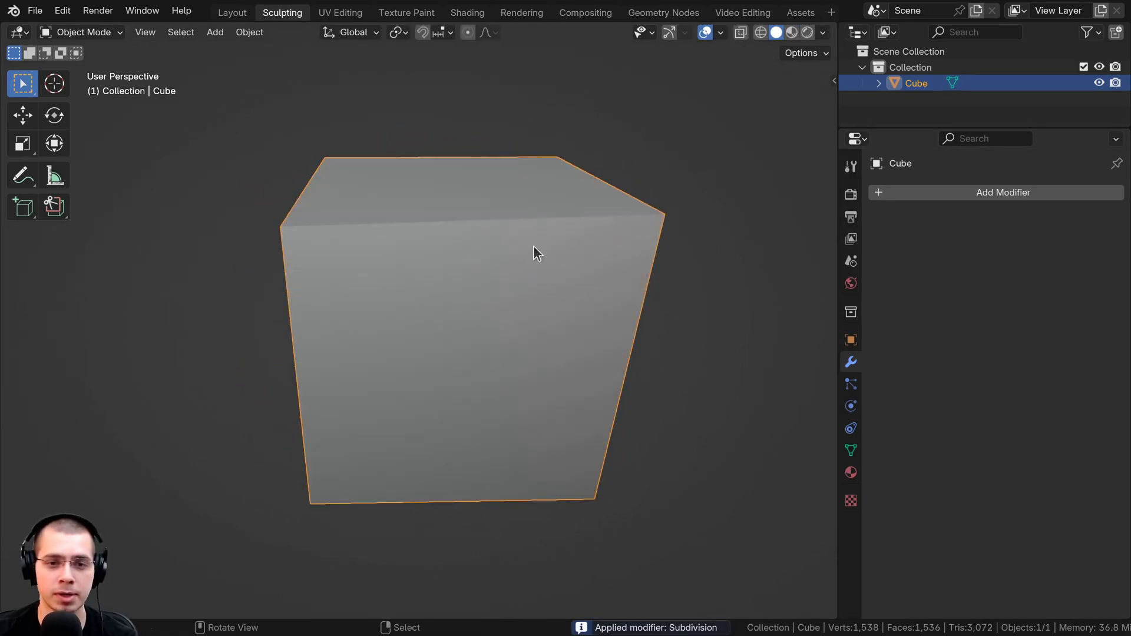
pyautogui.scroll(1, 536, 254)
pyautogui.press('Tab')
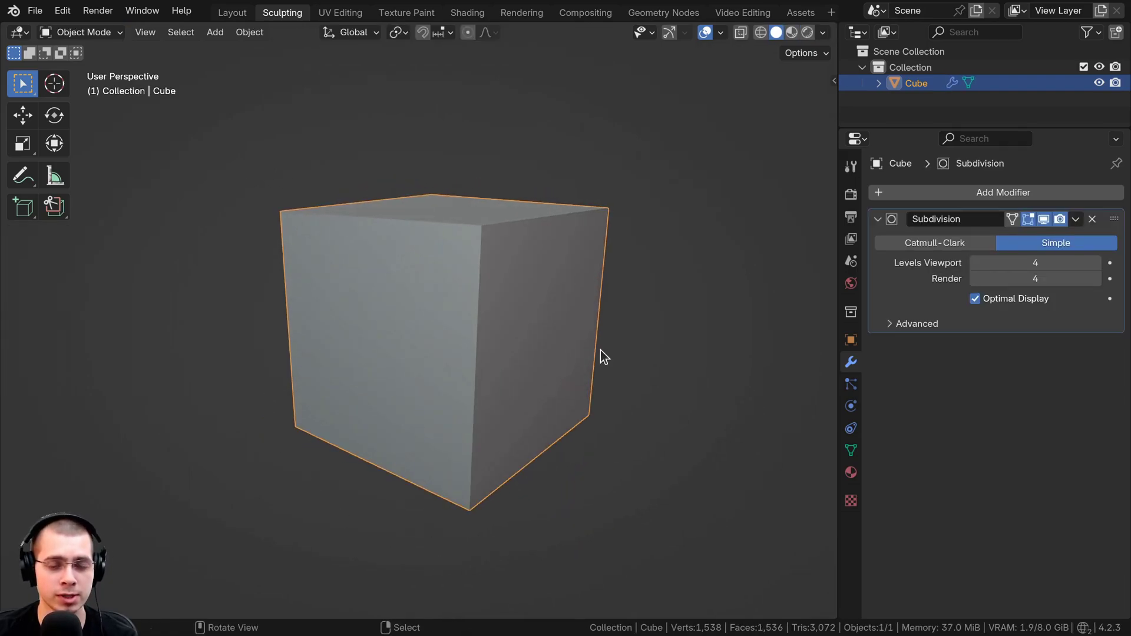
# Set the Subdivision modifier back to Catmull-Clark and check the cube's cage in Edit Mode.
pyautogui.click(957, 244)
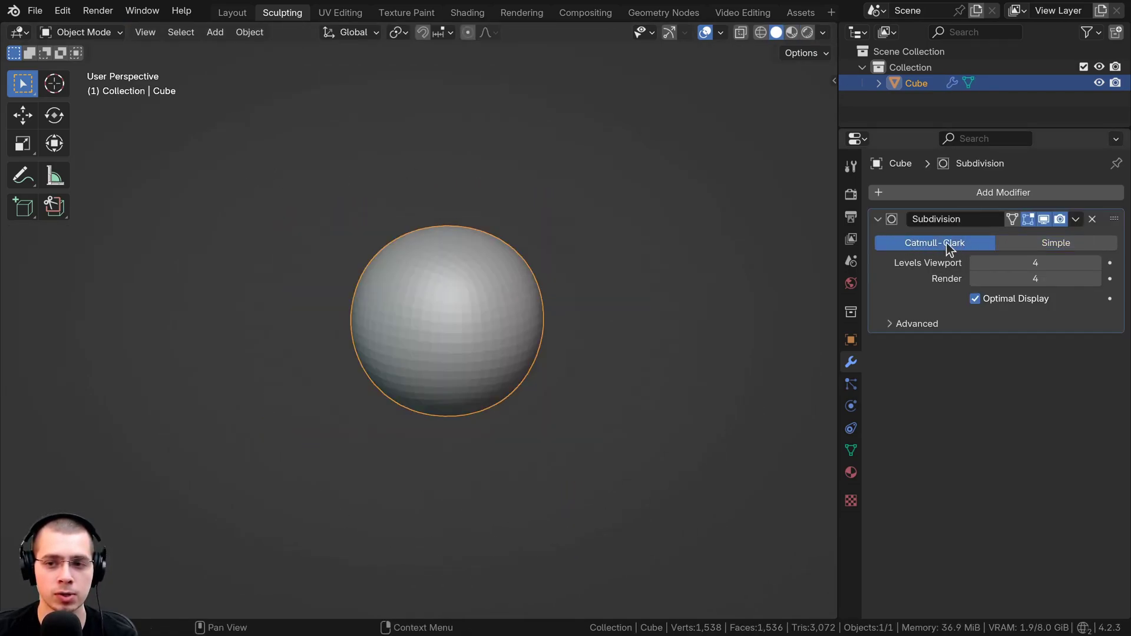
pyautogui.press('Tab')
pyautogui.scroll(3, 390, 151)
pyautogui.scroll(-3, 379, 245)
pyautogui.press('Tab')
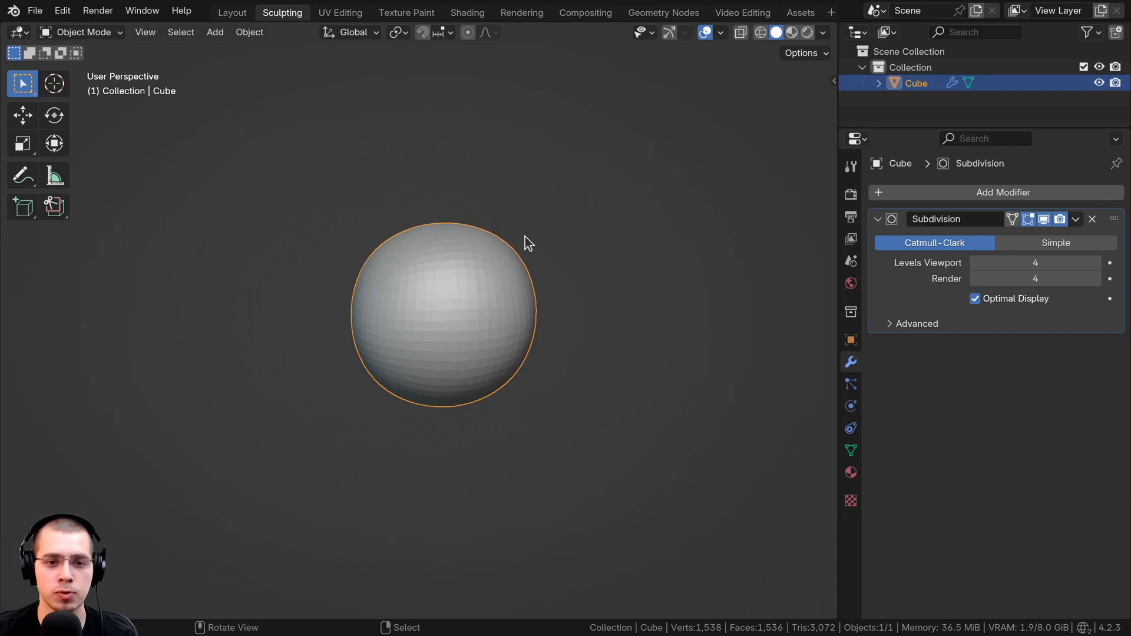
pyautogui.moveTo(432, 231); pyautogui.dragTo(356, 287, button='middle')
pyautogui.scroll(2, 356, 287)
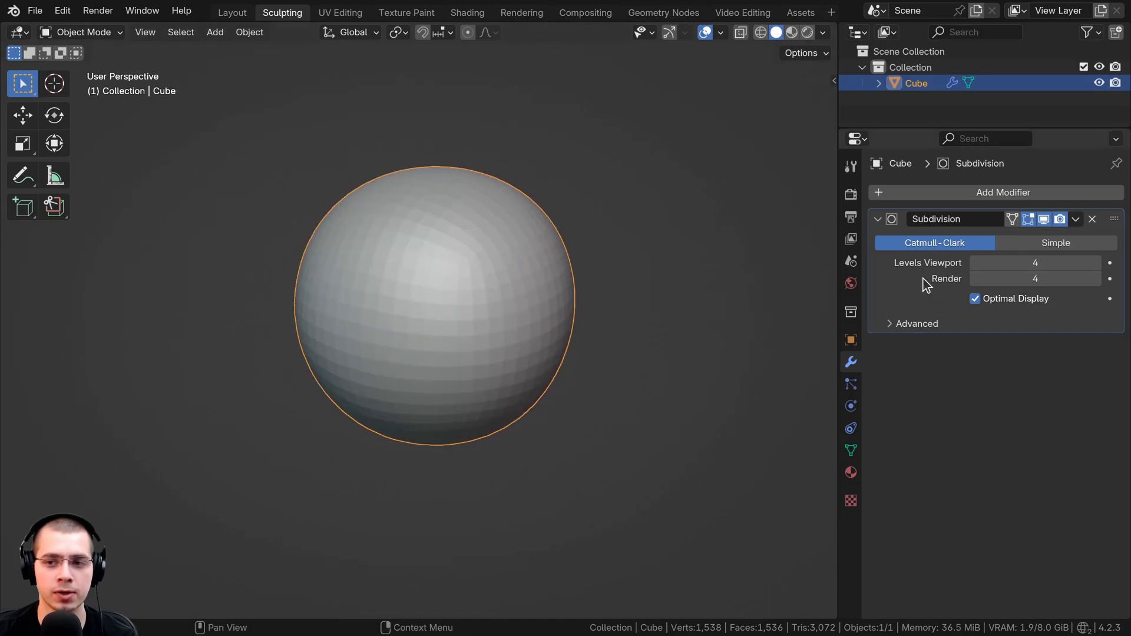
# Apply the Catmull-Clark Subdivision modifier and return to the Sculpting workspace.
pyautogui.click(1075, 219)
pyautogui.click(1010, 242)
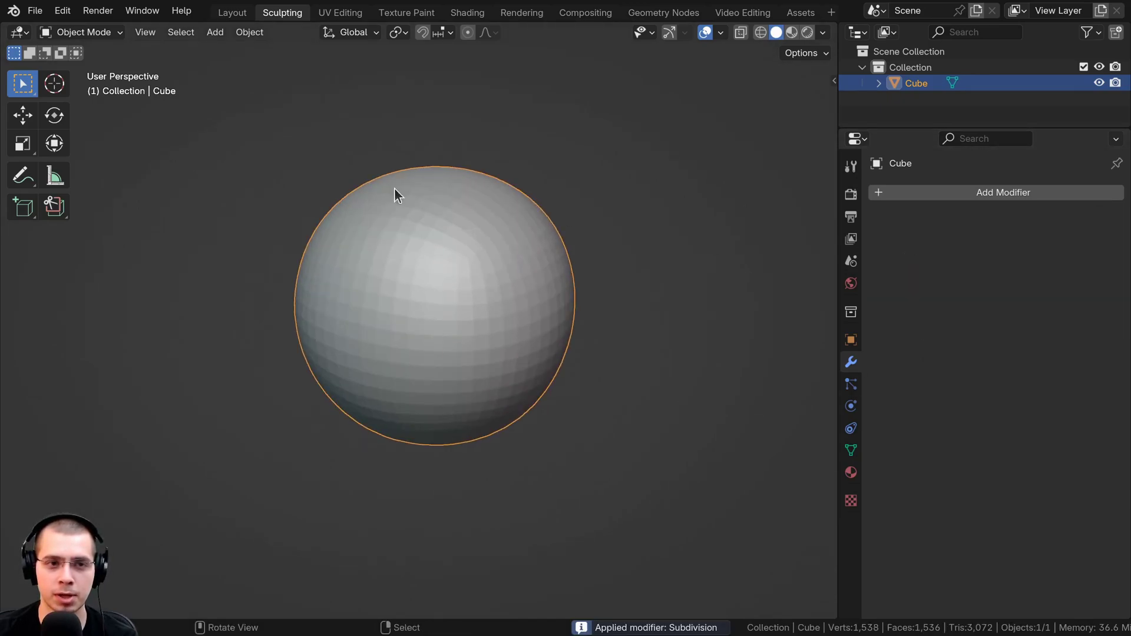
pyautogui.click(233, 12)
pyautogui.click(277, 12)
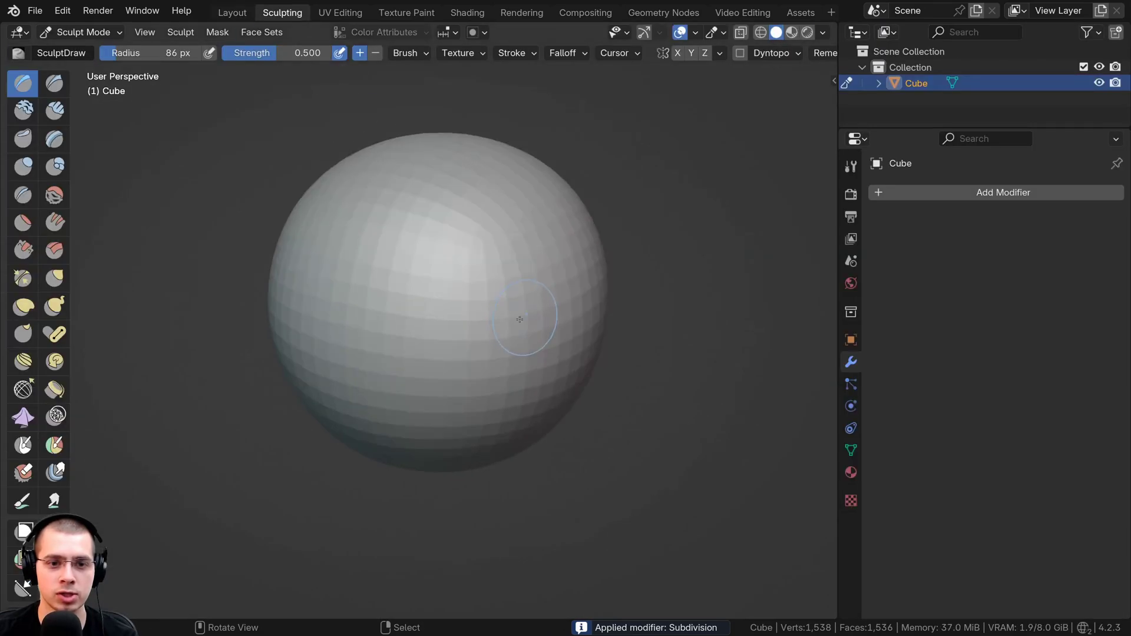
# Sculpt a few test strokes across the front of the rounded mesh with the Draw brush at 127 px radius.
pyautogui.moveTo(493, 200)
pyautogui.mouseDown()
pyautogui.moveTo(417, 252)
pyautogui.moveTo(440, 288)
pyautogui.mouseUp()
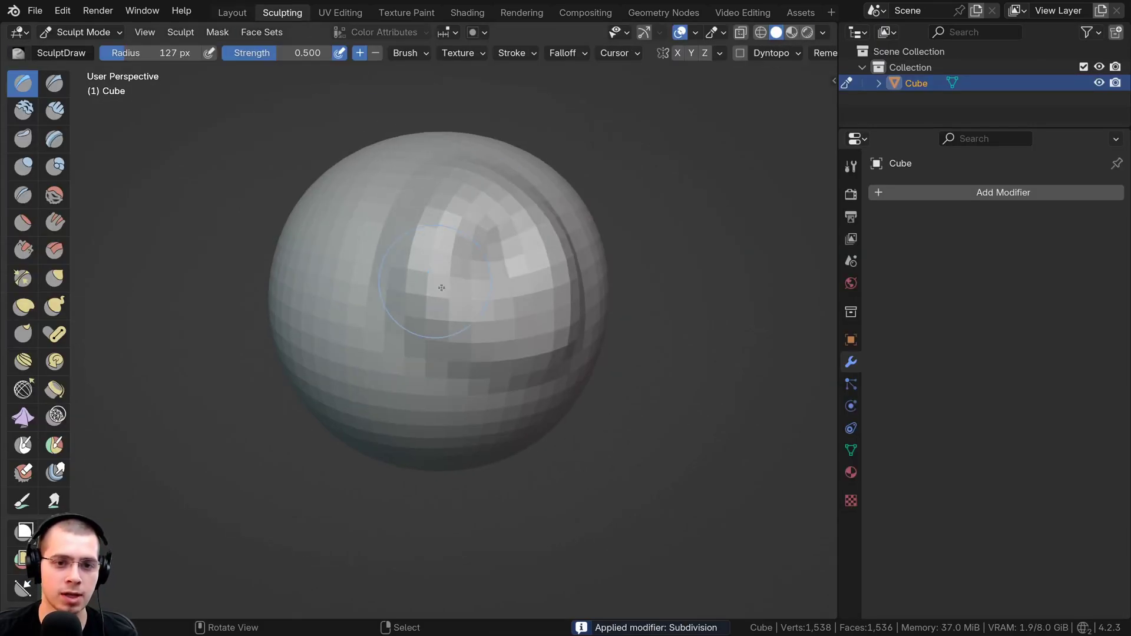
pyautogui.scroll(-1, 439, 288)
pyautogui.moveTo(494, 224); pyautogui.dragTo(440, 315)
pyautogui.moveTo(440, 315); pyautogui.dragTo(501, 356, button='middle')
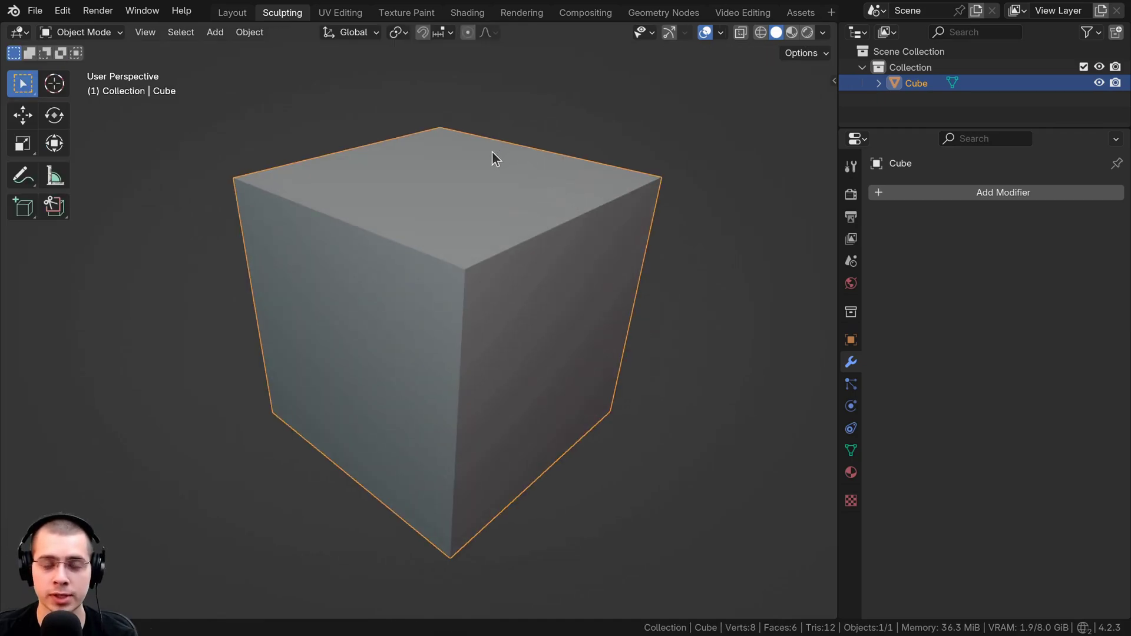
# Select all of the cube's geometry in Edit Mode and subdivide it three times.
pyautogui.moveTo(493, 152); pyautogui.dragTo(476, 136, button='middle')
pyautogui.press('Tab')
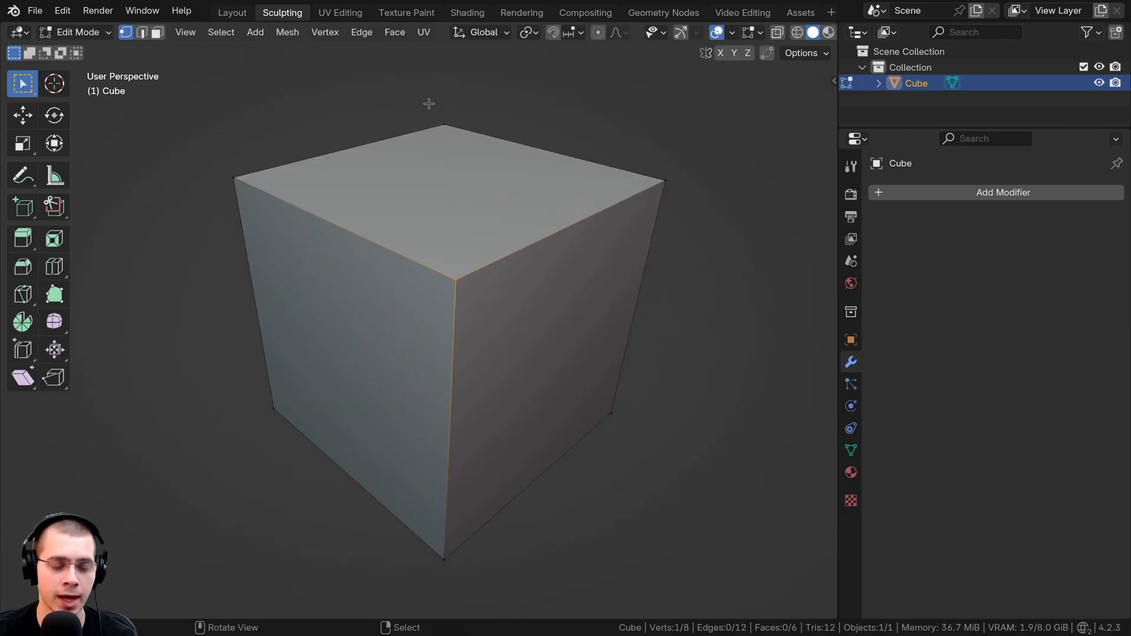
pyautogui.press('a')
pyautogui.moveTo(465, 98); pyautogui.dragTo(470, 121, button='middle')
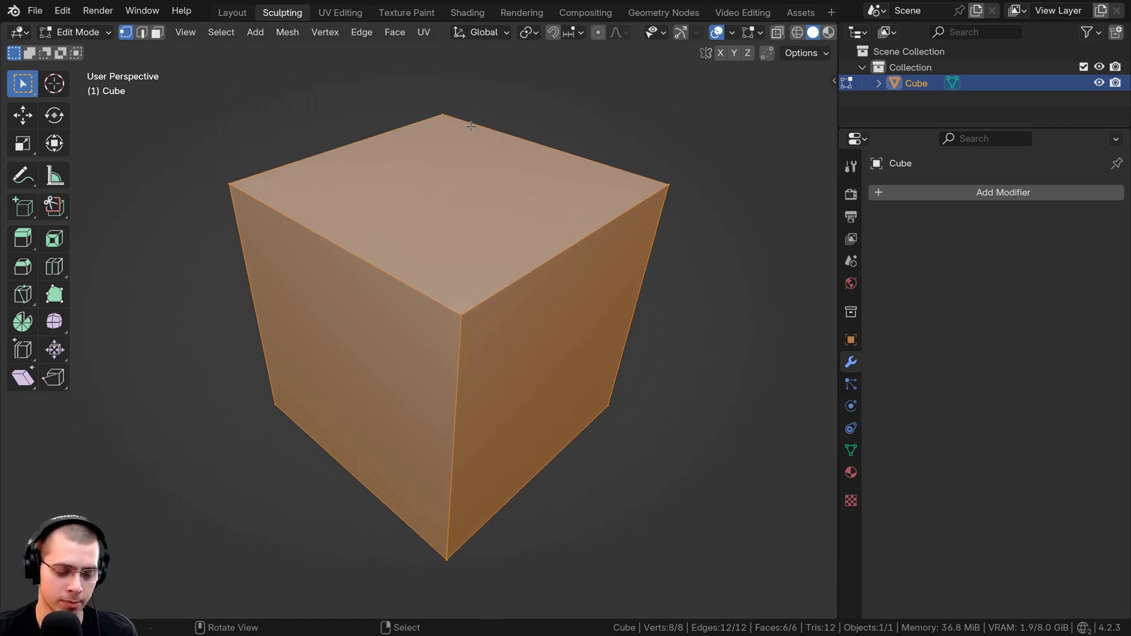
pyautogui.hotkey('ctrl', 'e')
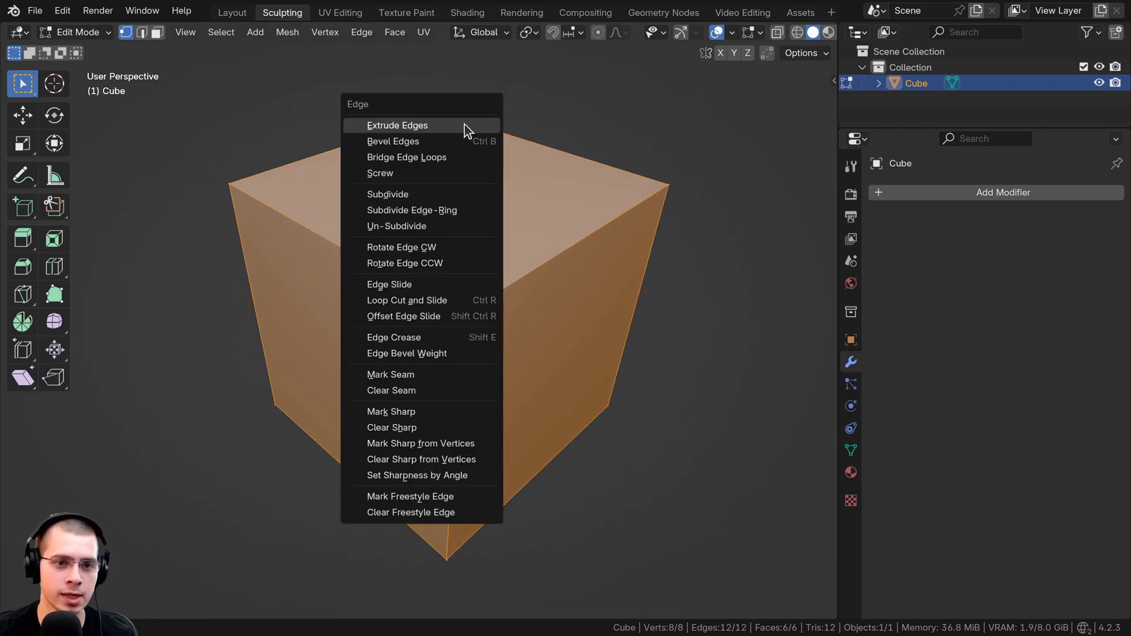
pyautogui.click(403, 193)
pyautogui.hotkey('ctrl', 'e')
pyautogui.click(391, 175)
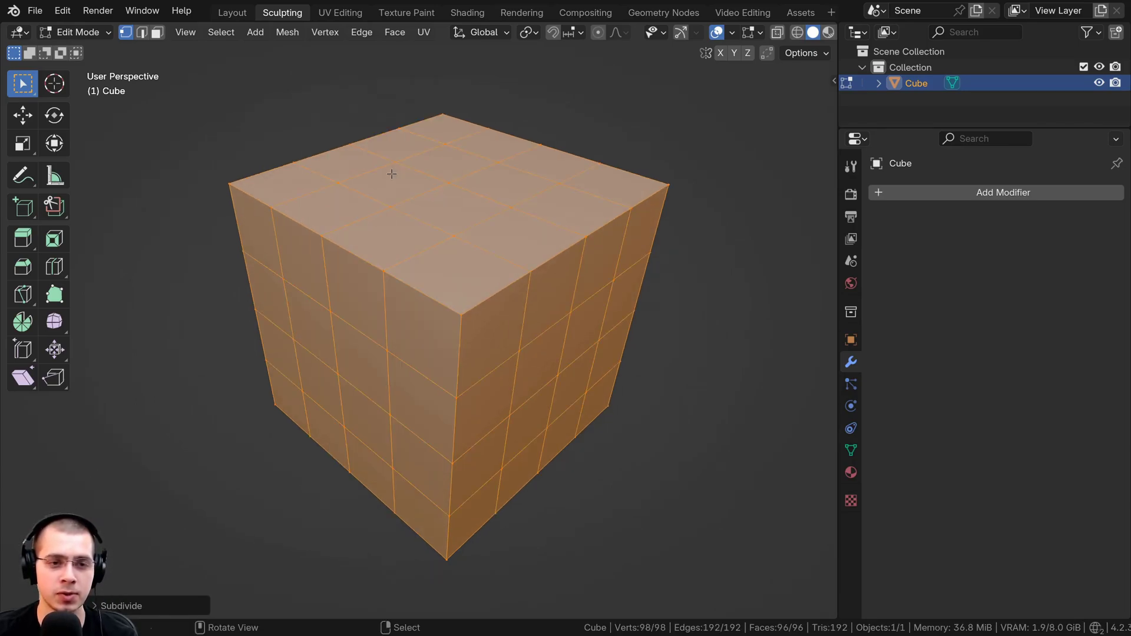
pyautogui.hotkey('ctrl', 'e')
pyautogui.click(392, 175)
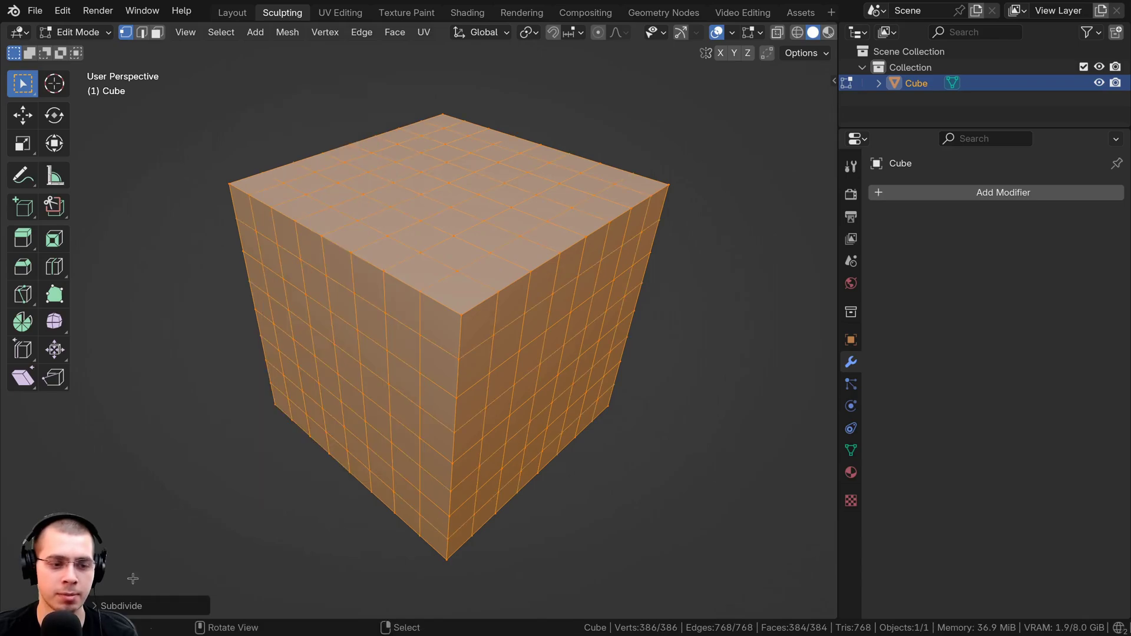
# Raise the number of cuts in the last subdivision to 4.
pyautogui.click(99, 606)
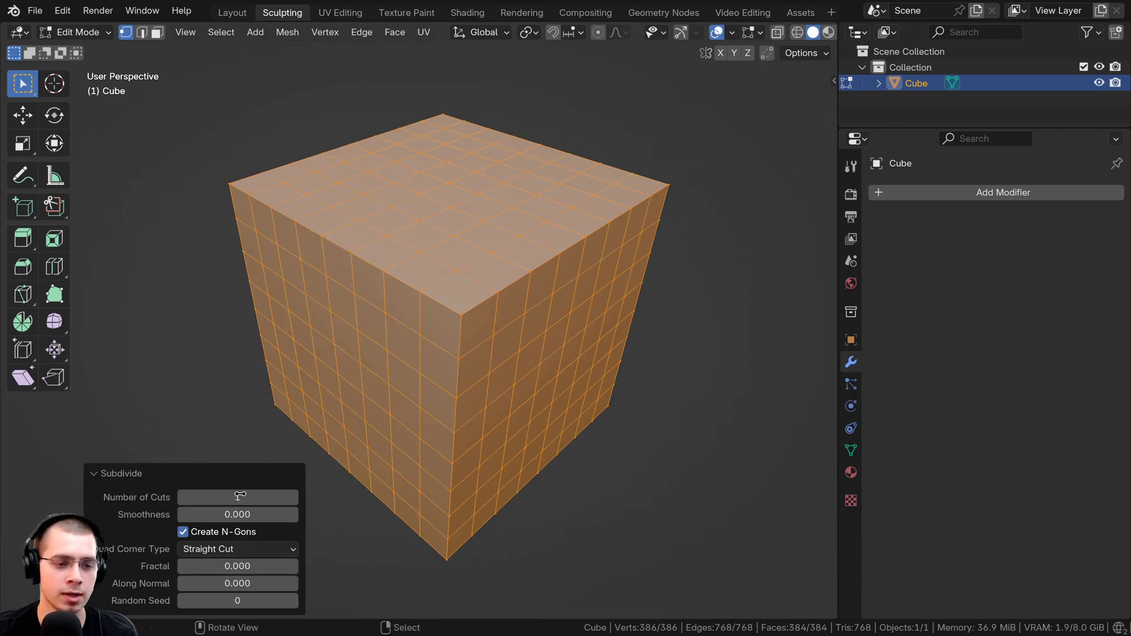
pyautogui.click(295, 500)
pyautogui.click(295, 499)
pyautogui.click(295, 500)
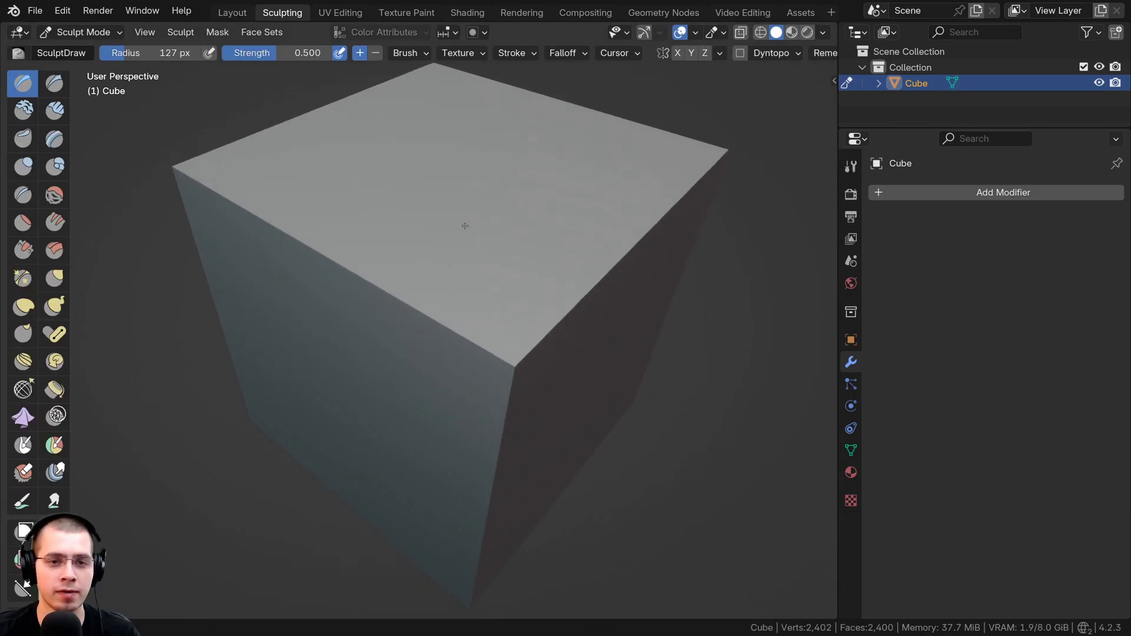
# Sculpt several test strokes across the subdivided cube's faces with the Draw brush at 127 px radius.
pyautogui.moveTo(465, 224); pyautogui.dragTo(468, 194, button='middle')
pyautogui.moveTo(469, 153)
pyautogui.mouseDown()
pyautogui.moveTo(485, 182)
pyautogui.moveTo(483, 227)
pyautogui.mouseUp()
pyautogui.moveTo(453, 253); pyautogui.dragTo(513, 209, button='middle')
pyautogui.scroll(-2, 444, 263)
pyautogui.moveTo(444, 262); pyautogui.dragTo(429, 306)
pyautogui.moveTo(428, 306); pyautogui.dragTo(487, 270, button='middle')
pyautogui.scroll(1, 488, 270)
pyautogui.moveTo(441, 377)
pyautogui.mouseDown()
pyautogui.moveTo(545, 336)
pyautogui.moveTo(422, 270)
pyautogui.moveTo(441, 305)
pyautogui.mouseUp()
pyautogui.moveTo(442, 305)
pyautogui.mouseDown(button='middle')
pyautogui.moveTo(465, 330)
pyautogui.moveTo(479, 379)
pyautogui.mouseUp(button='middle')
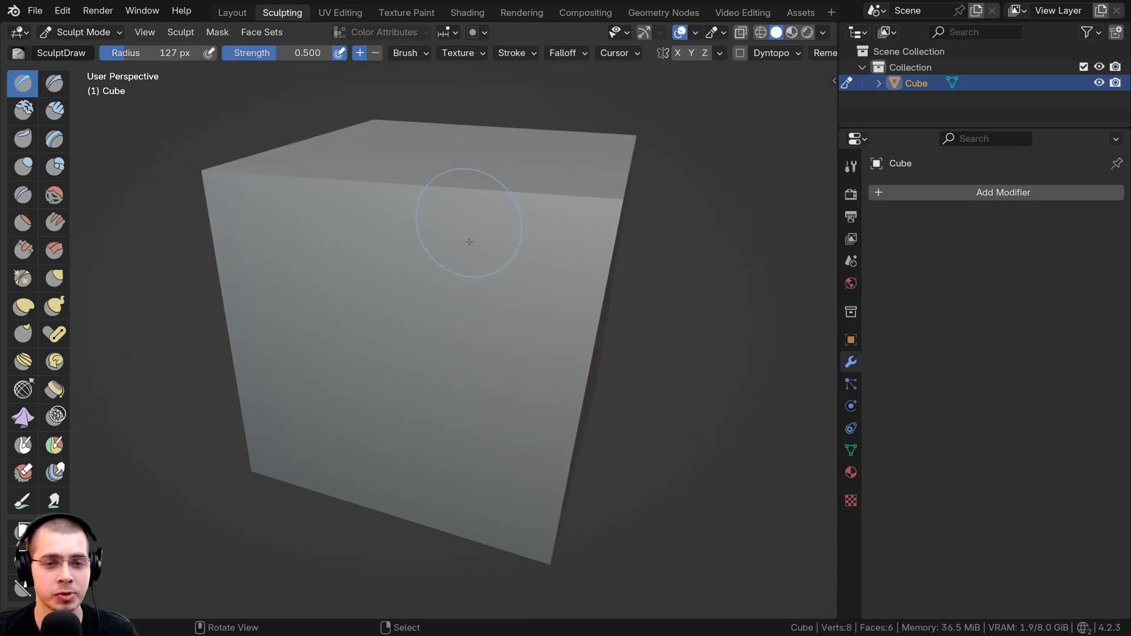
# Enable Dyntopo on the plain cube and set its detail size to 6 px.
pyautogui.moveTo(469, 241); pyautogui.dragTo(521, 164, button='middle')
pyautogui.scroll(1, 521, 163)
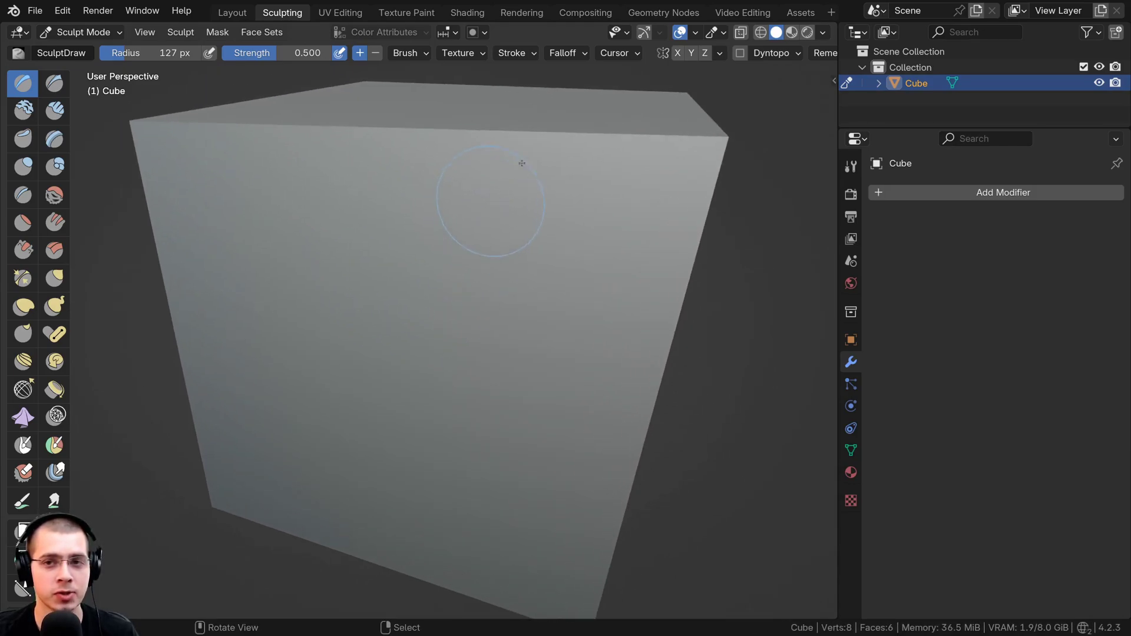
pyautogui.moveTo(671, 66); pyautogui.dragTo(639, 78, button='middle')
pyautogui.moveTo(731, 52); pyautogui.dragTo(635, 49, button='middle')
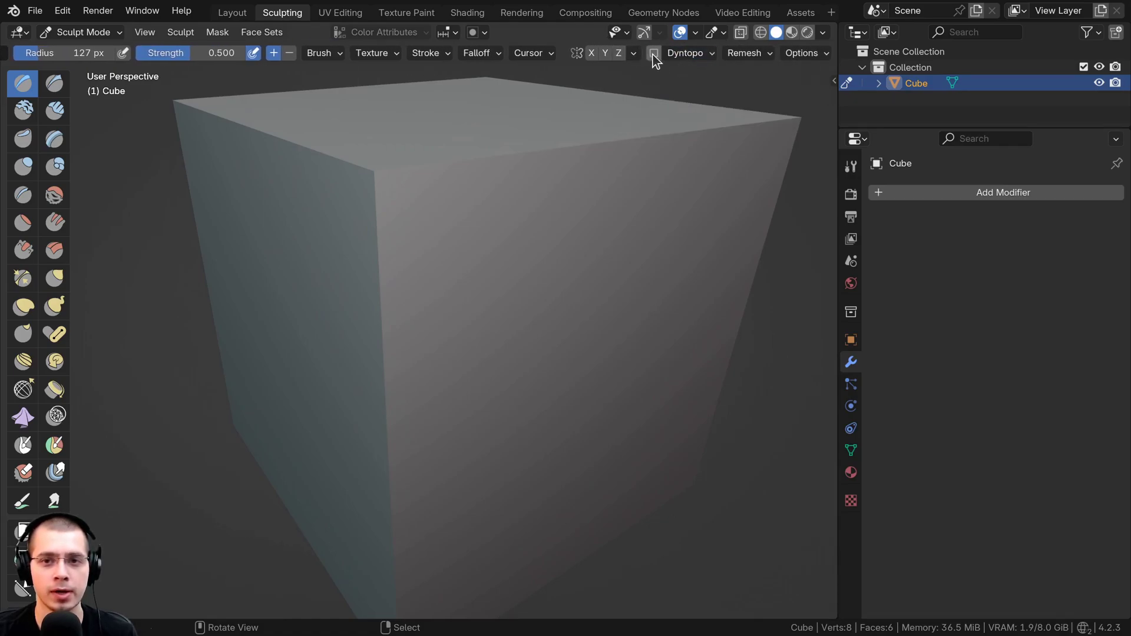
pyautogui.click(653, 54)
pyautogui.click(615, 91)
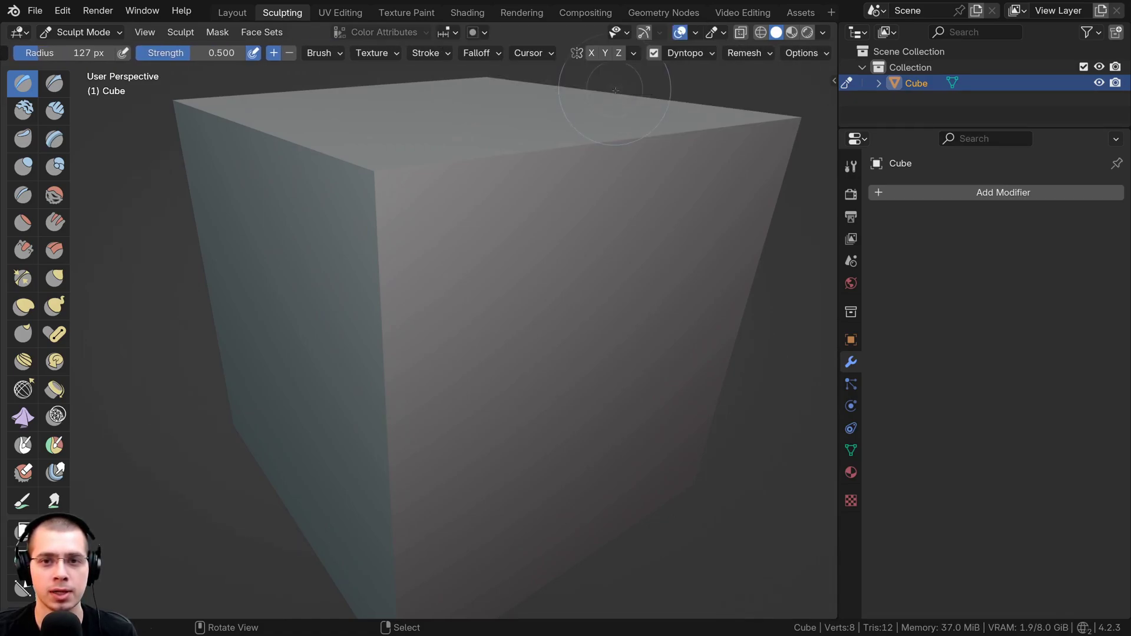
pyautogui.click(683, 53)
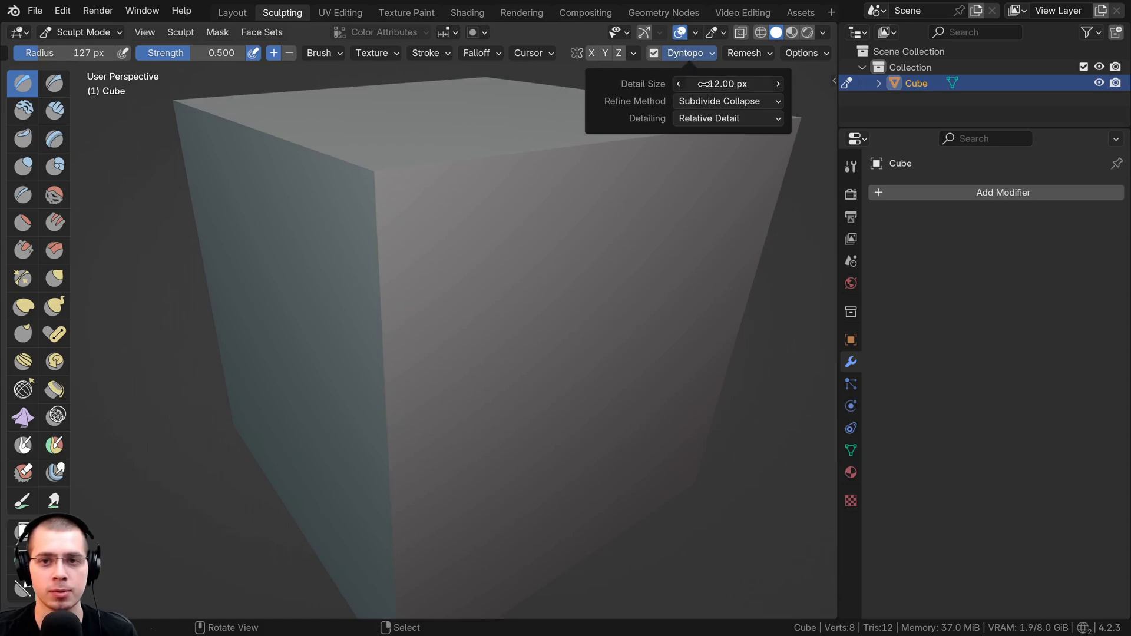
pyautogui.write('6')
pyautogui.press('Return')
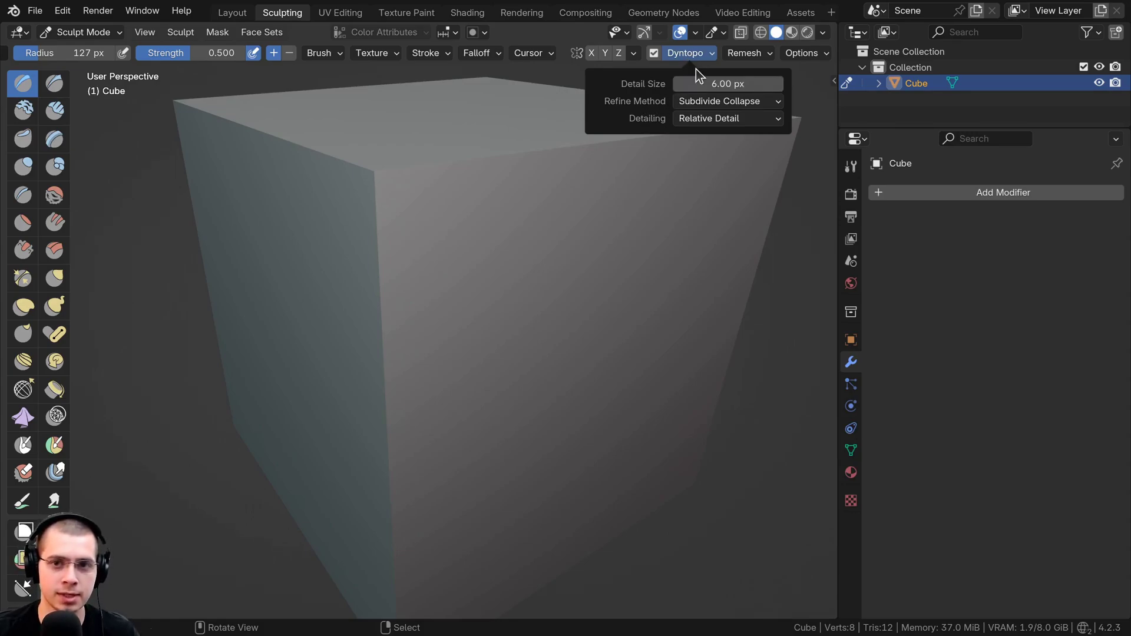
# Sculpt Clay Strips strokes at 35 px radius and 0.600 strength down one face of the cube.
pyautogui.moveTo(506, 182); pyautogui.dragTo(387, 179, button='middle')
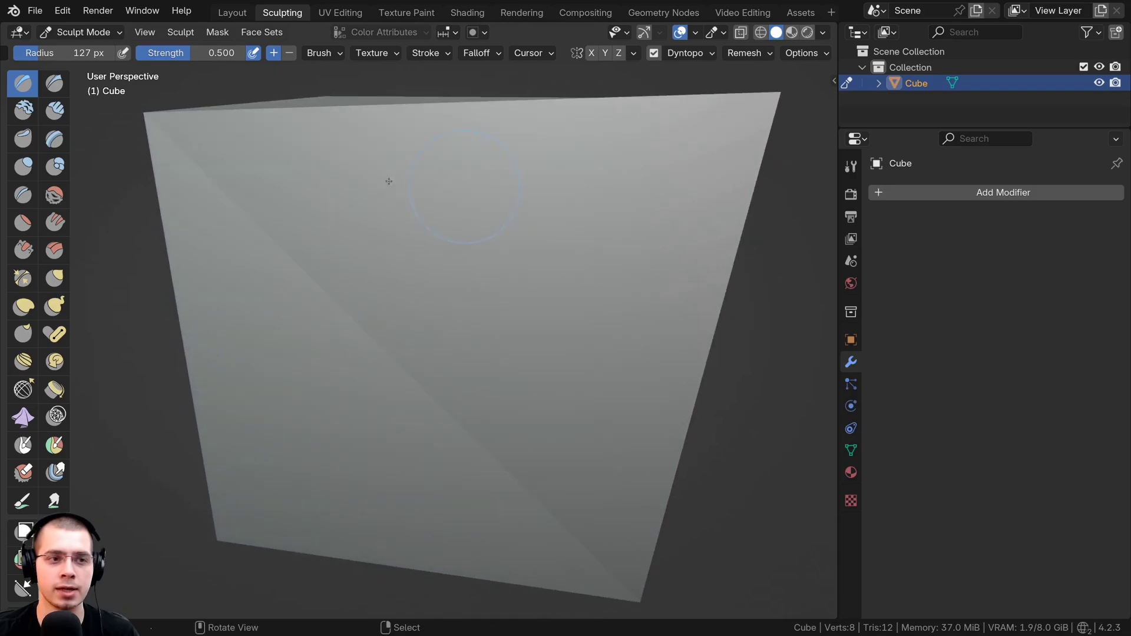
pyautogui.click(56, 115)
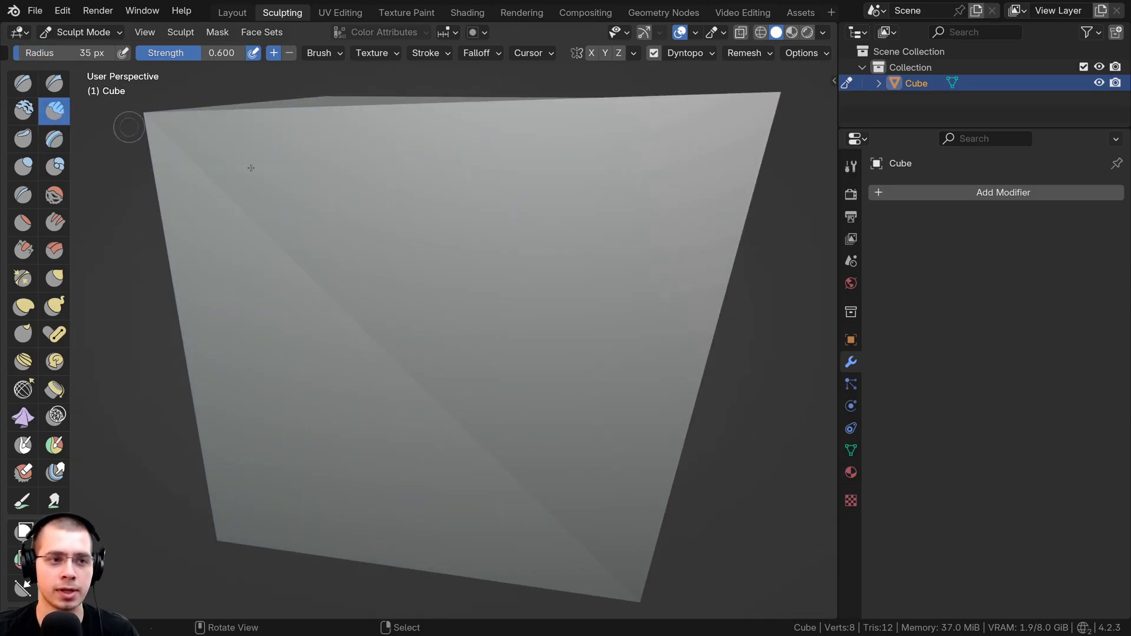
pyautogui.moveTo(493, 201); pyautogui.dragTo(494, 201)
pyautogui.moveTo(476, 301); pyautogui.dragTo(474, 356)
pyautogui.moveTo(475, 356); pyautogui.dragTo(504, 315, button='middle')
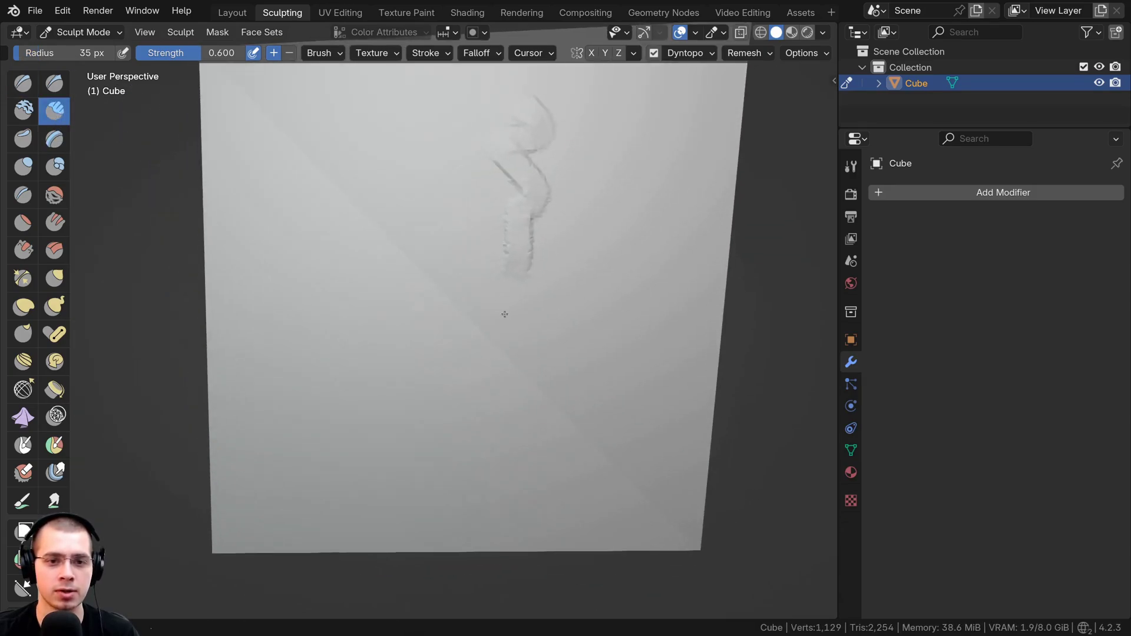
pyautogui.scroll(-1, 504, 316)
pyautogui.scroll(6, 479, 295)
pyautogui.moveTo(550, 193); pyautogui.dragTo(563, 236)
pyautogui.scroll(-3, 527, 258)
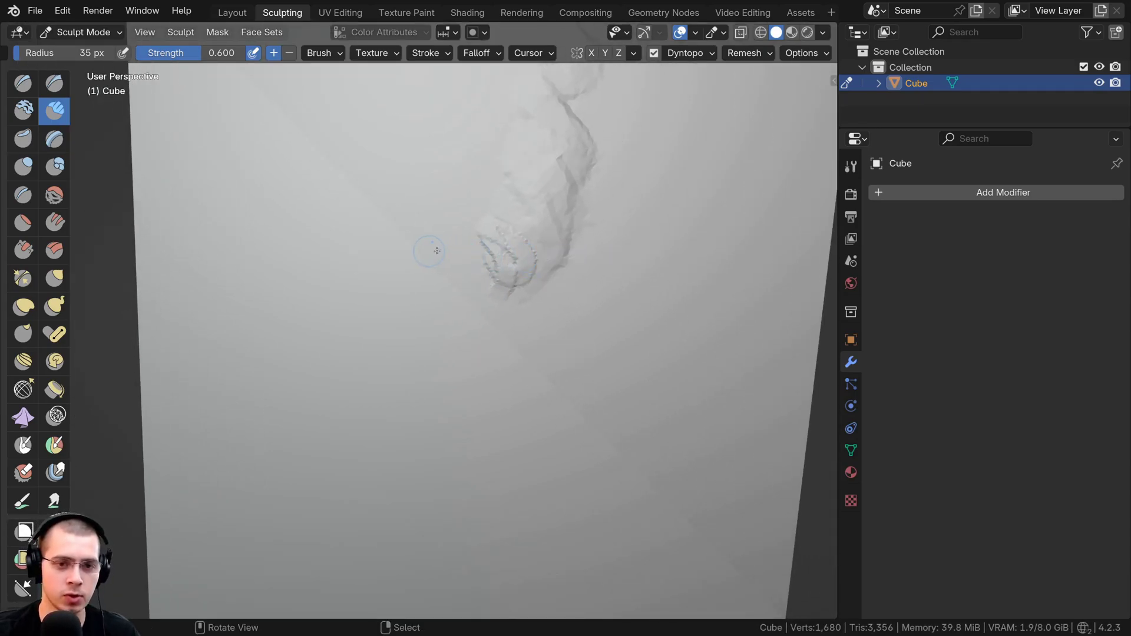
# Show the cube in wireframe shading and examine the mesh density around the sculpted area from several angles.
pyautogui.press('z')
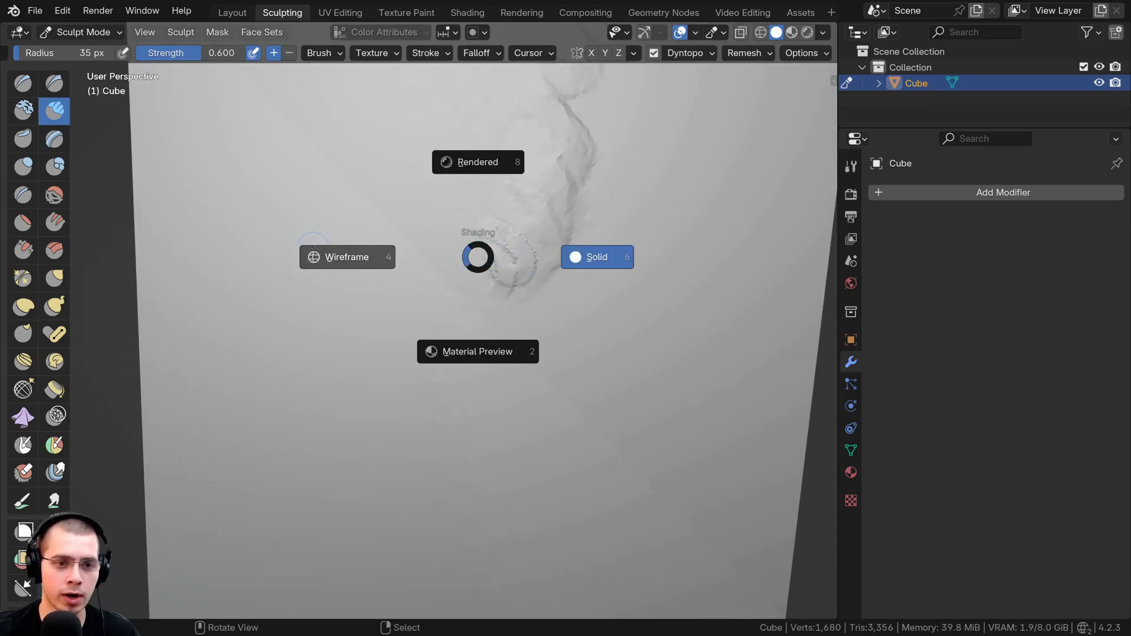
pyautogui.click(391, 242)
pyautogui.scroll(-2, 370, 253)
pyautogui.moveTo(370, 253); pyautogui.dragTo(287, 190, button='middle')
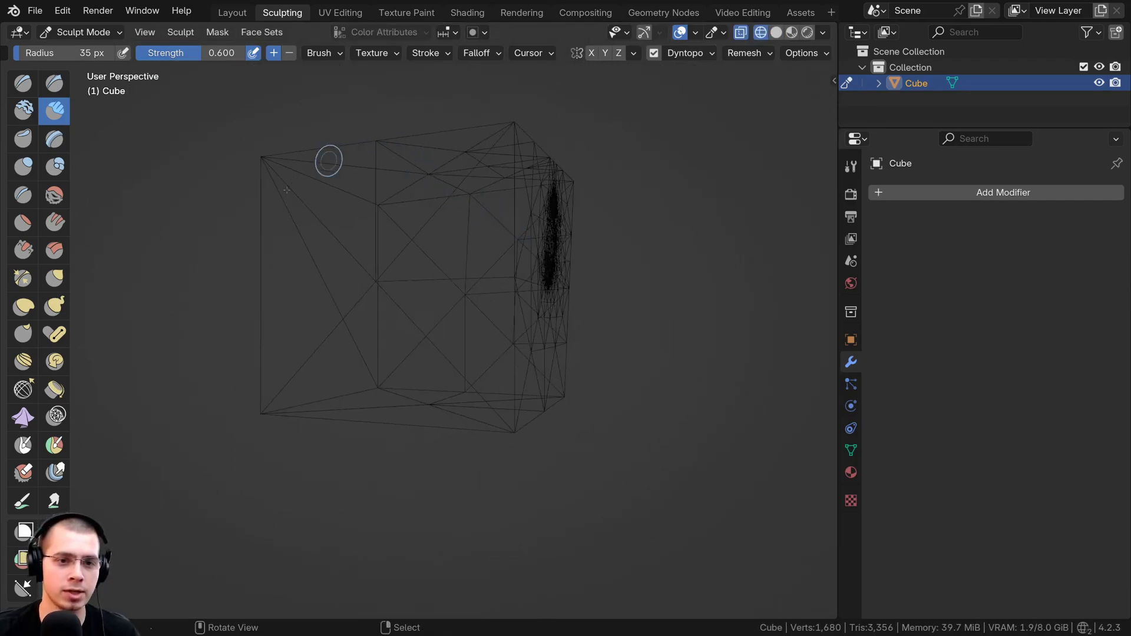
pyautogui.moveTo(342, 218); pyautogui.dragTo(366, 248, button='middle')
pyautogui.scroll(3, 320, 212)
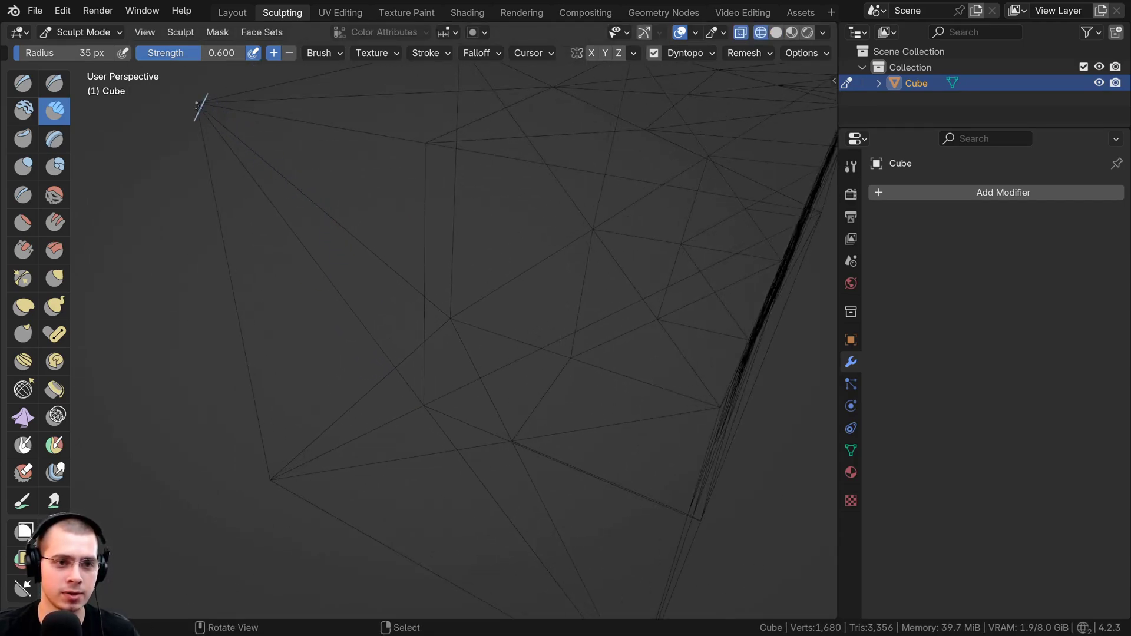
pyautogui.moveTo(424, 277); pyautogui.dragTo(471, 177, button='middle')
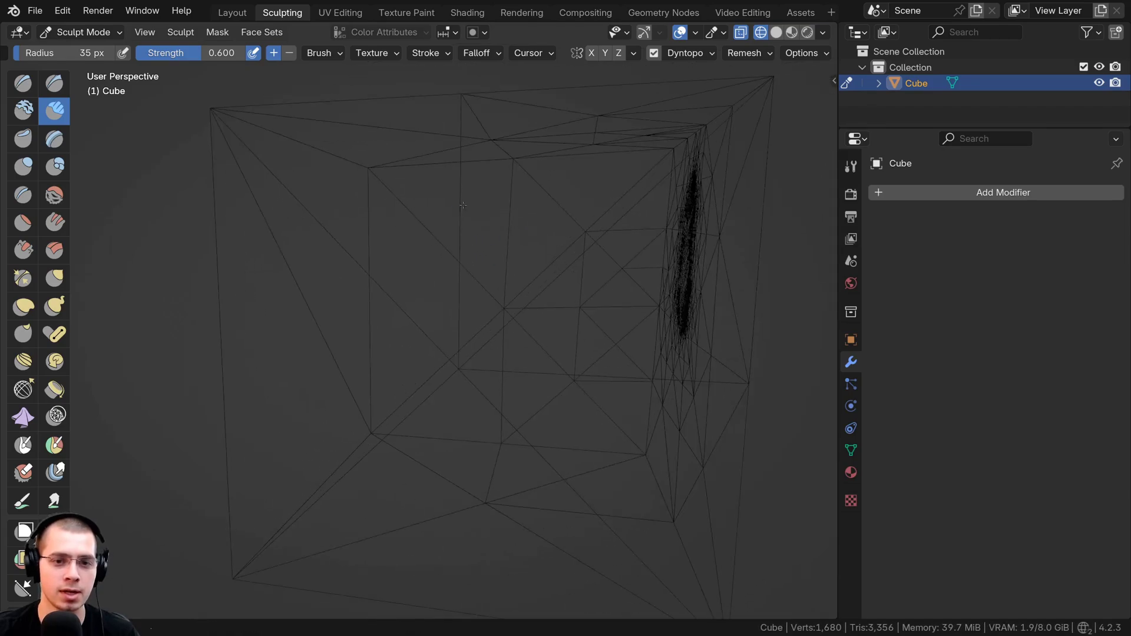
# Sculpt curved Clay Strips strokes on another cube face in wireframe, and return the viewport to solid shading.
pyautogui.moveTo(471, 176)
pyautogui.mouseDown()
pyautogui.moveTo(448, 283)
pyautogui.moveTo(516, 225)
pyautogui.mouseUp()
pyautogui.scroll(2, 507, 270)
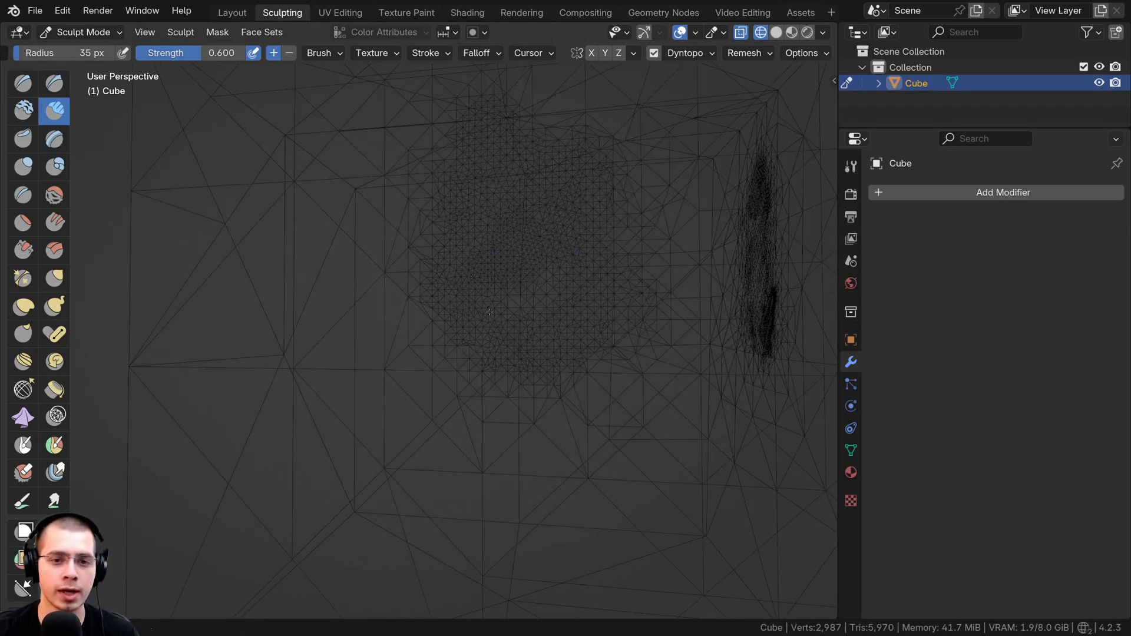
pyautogui.moveTo(462, 331); pyautogui.dragTo(469, 330)
pyautogui.hotkey('shift', 'z')
pyautogui.moveTo(436, 159); pyautogui.dragTo(457, 182, button='middle')
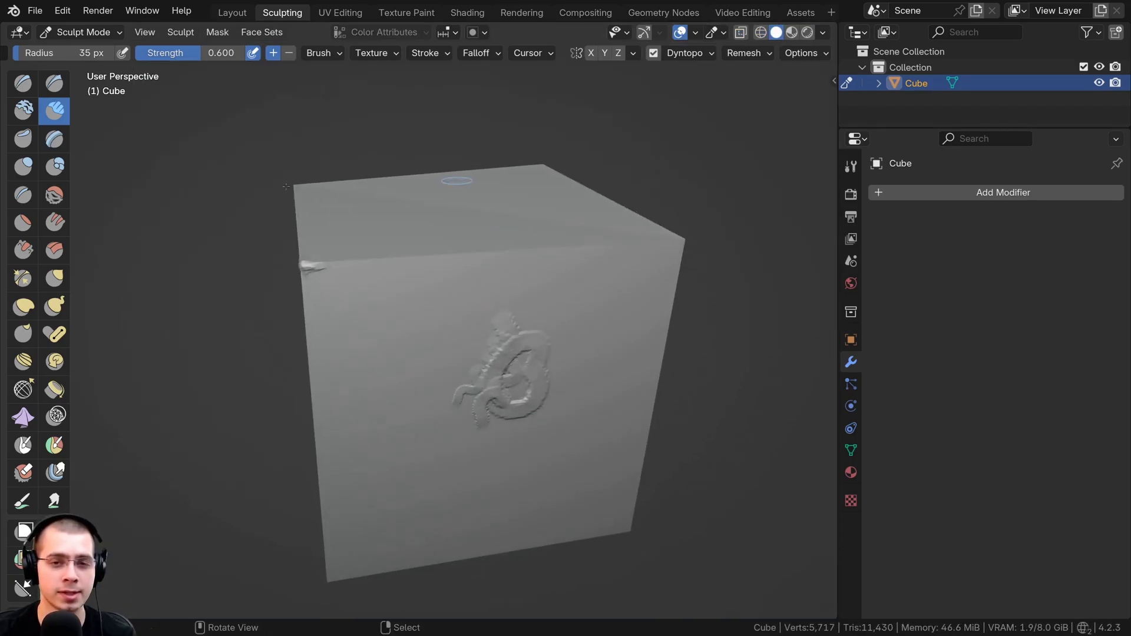
# Turn off Dyntopo for the sculpted cube.
pyautogui.scroll(1, 575, 232)
pyautogui.scroll(1, 598, 203)
pyautogui.click(740, 59)
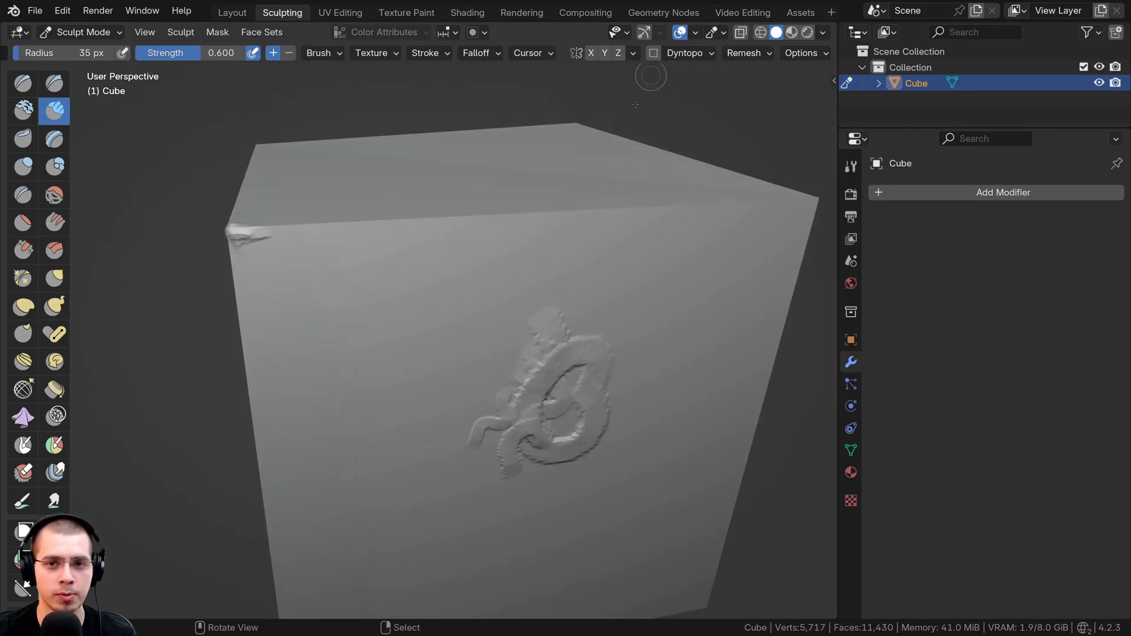
# Voxel-remesh the cube at a voxel size of about 0.0335 m, and remesh it again at a finer voxel size.
pyautogui.scroll(-3, 584, 231)
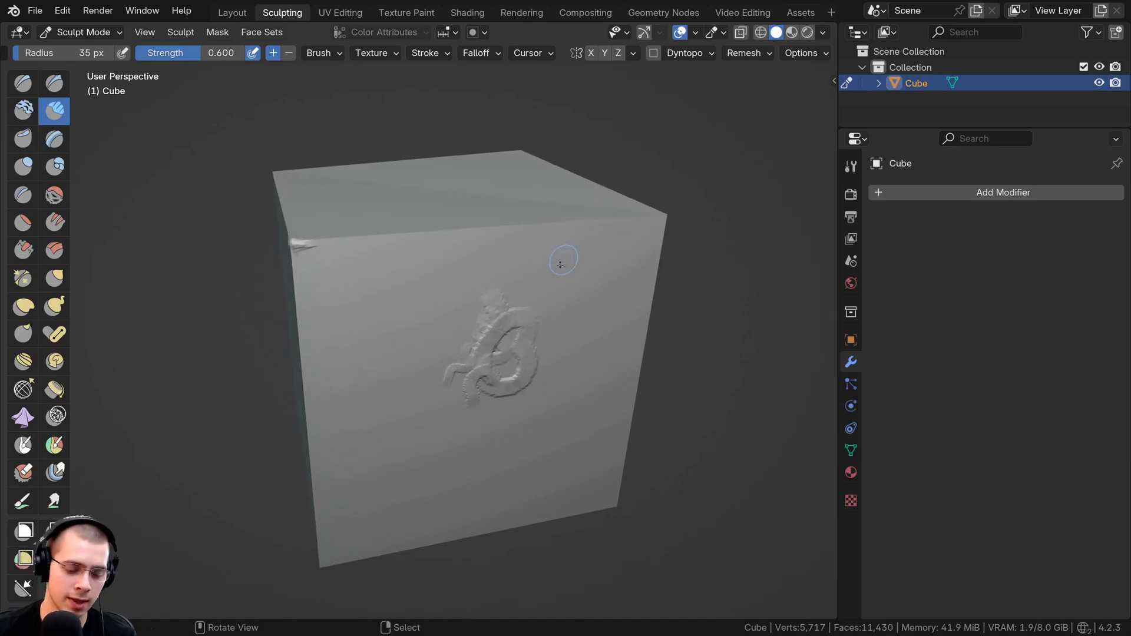
pyautogui.press('r')
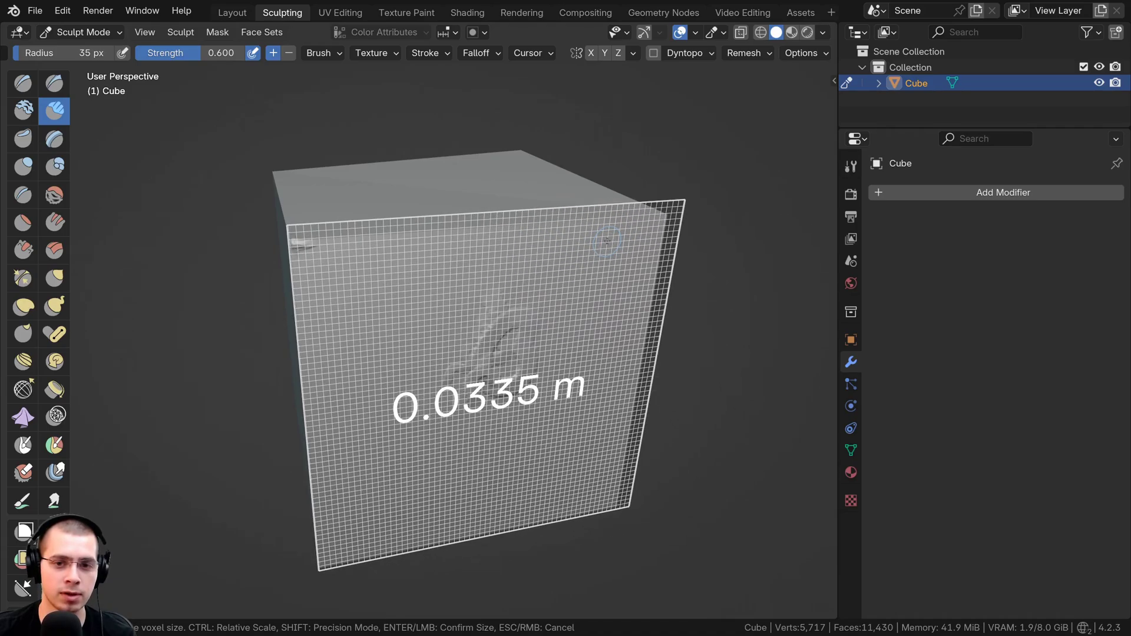
pyautogui.click(560, 336)
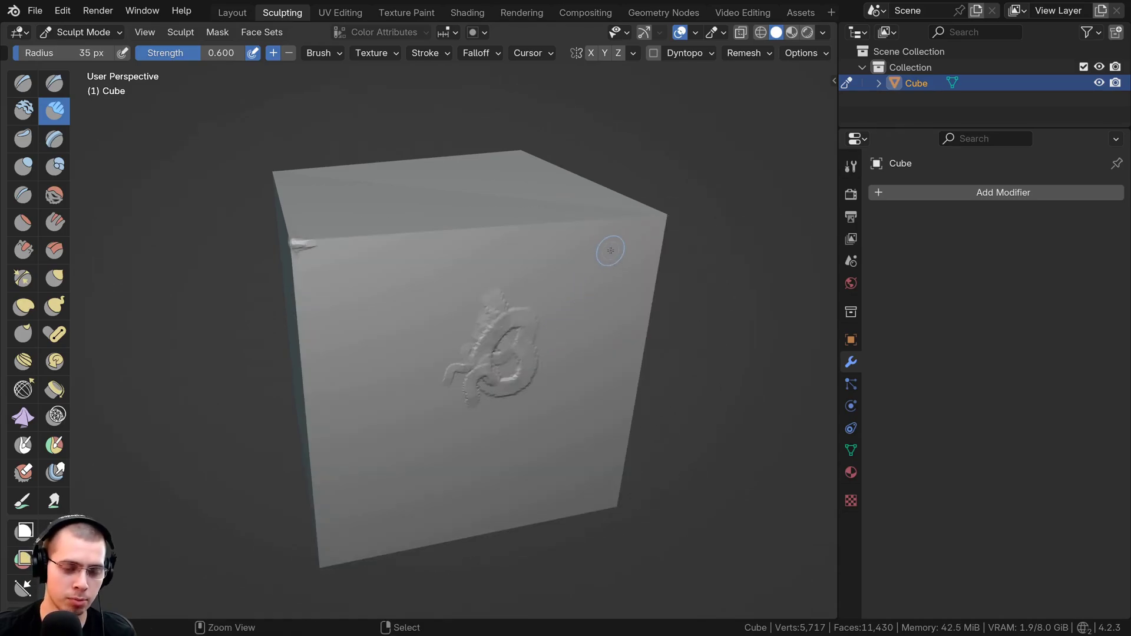
pyautogui.press('r')
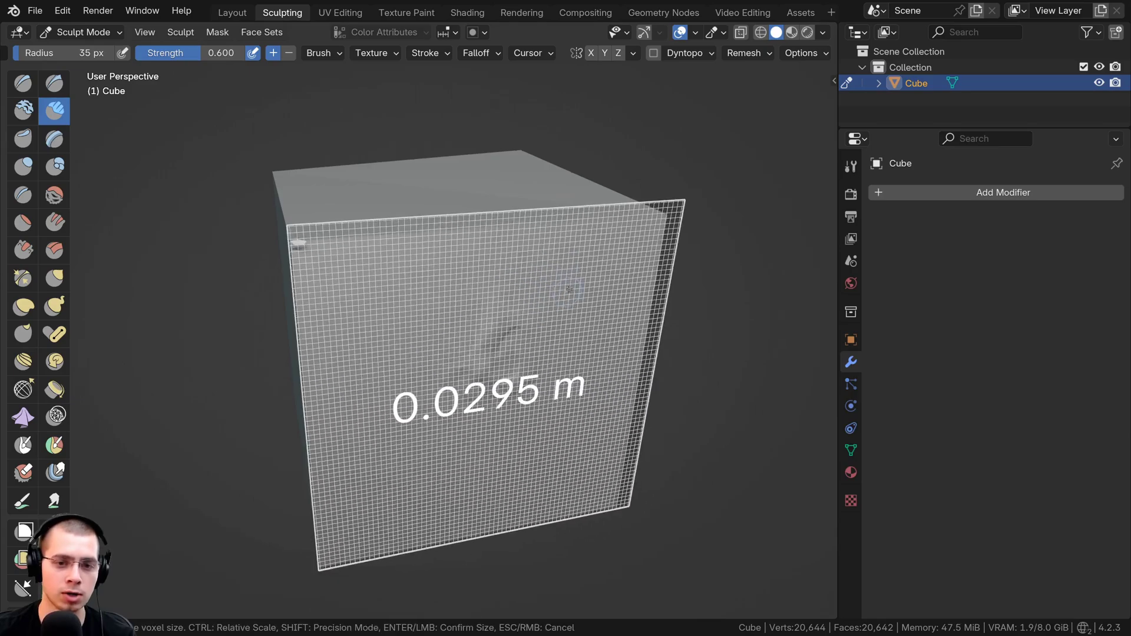
pyautogui.click(564, 287)
pyautogui.hotkey('ctrl', 'r')
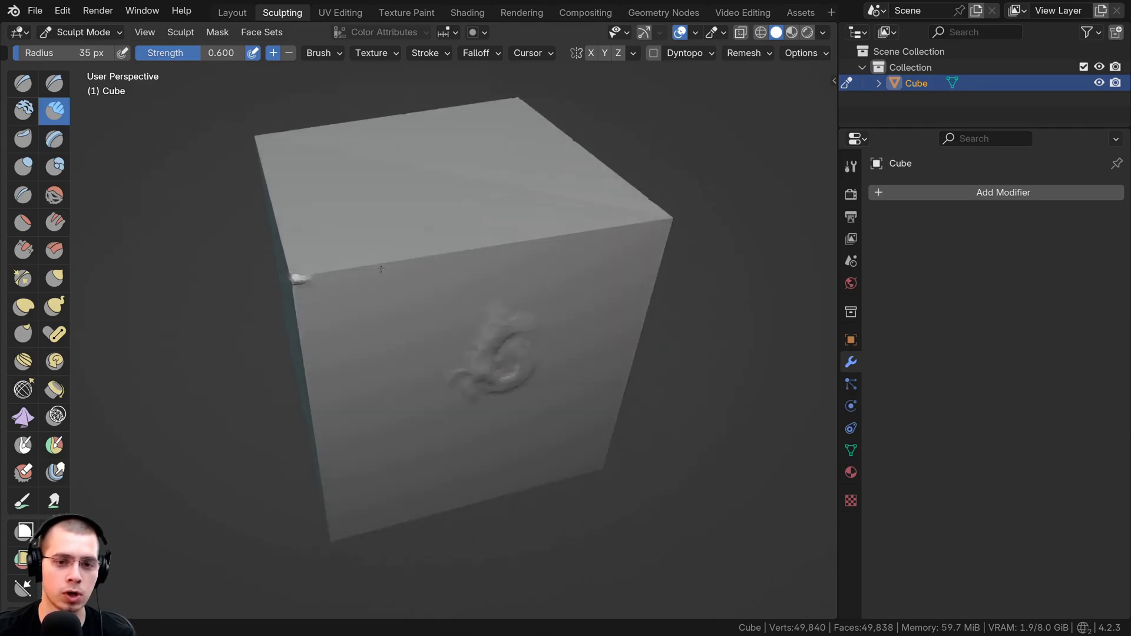
# Select all of the remeshed cube's geometry in Edit Mode and examine the face grid around its sculpted corner.
pyautogui.moveTo(355, 223); pyautogui.dragTo(489, 280, button='middle')
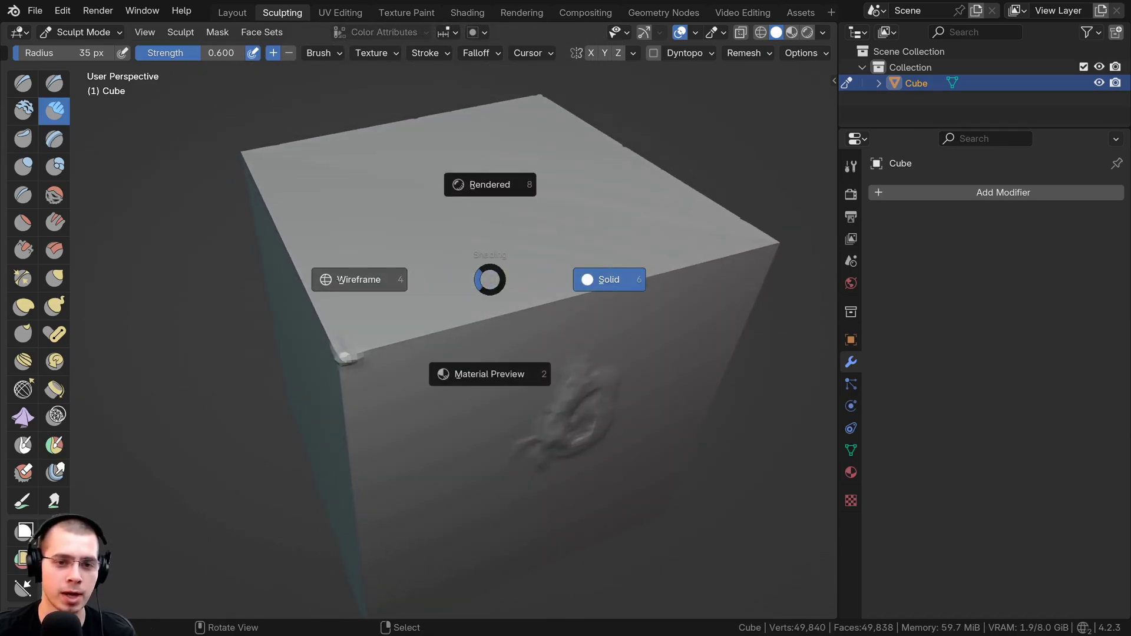
pyautogui.click(340, 280)
pyautogui.press('Tab')
pyautogui.press('z')
pyautogui.click(574, 253)
pyautogui.press('a')
pyautogui.moveTo(568, 259)
pyautogui.mouseDown(button='middle')
pyautogui.moveTo(513, 226)
pyautogui.moveTo(500, 265)
pyautogui.moveTo(518, 307)
pyautogui.moveTo(512, 259)
pyautogui.moveTo(451, 246)
pyautogui.mouseUp(button='middle')
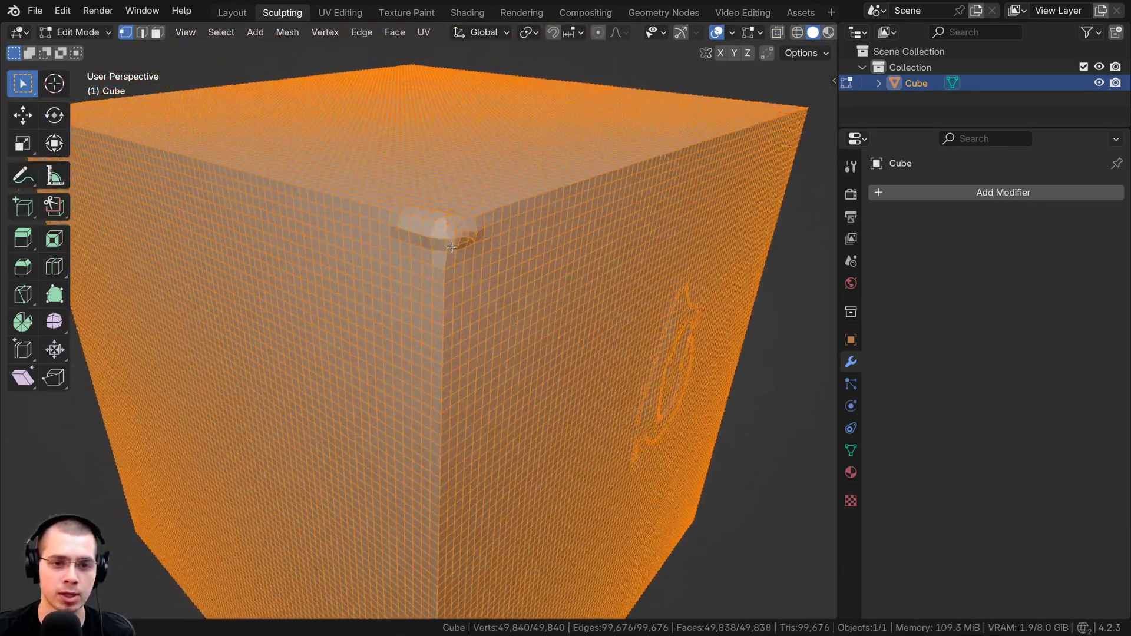
pyautogui.press('Tab')
pyautogui.press('Tab')
pyautogui.scroll(4, 509, 224)
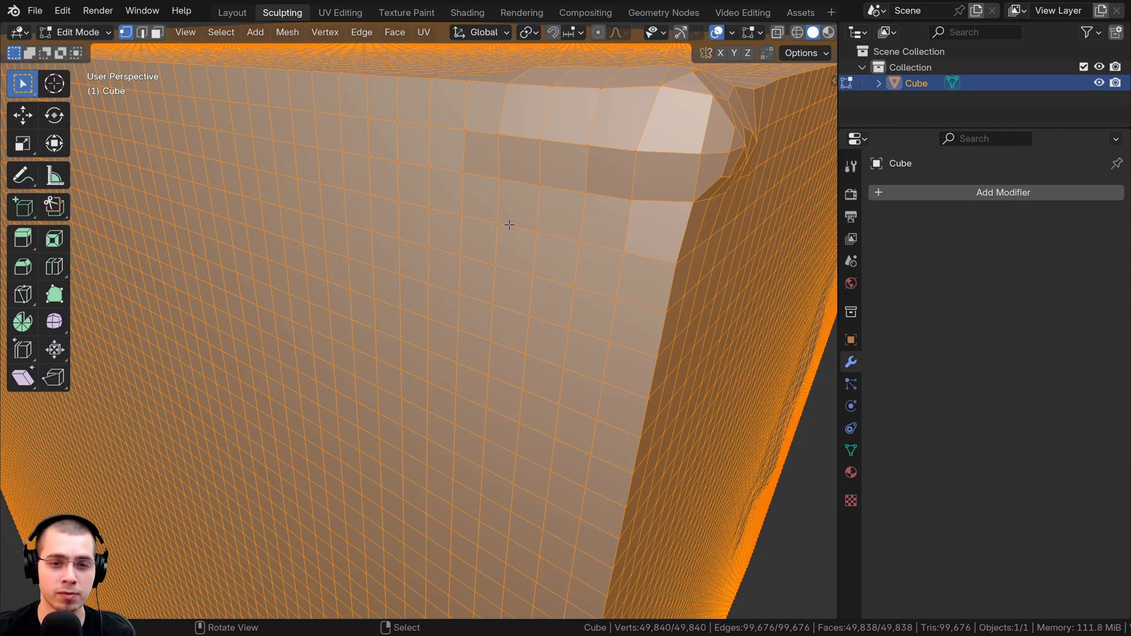
pyautogui.click(583, 149)
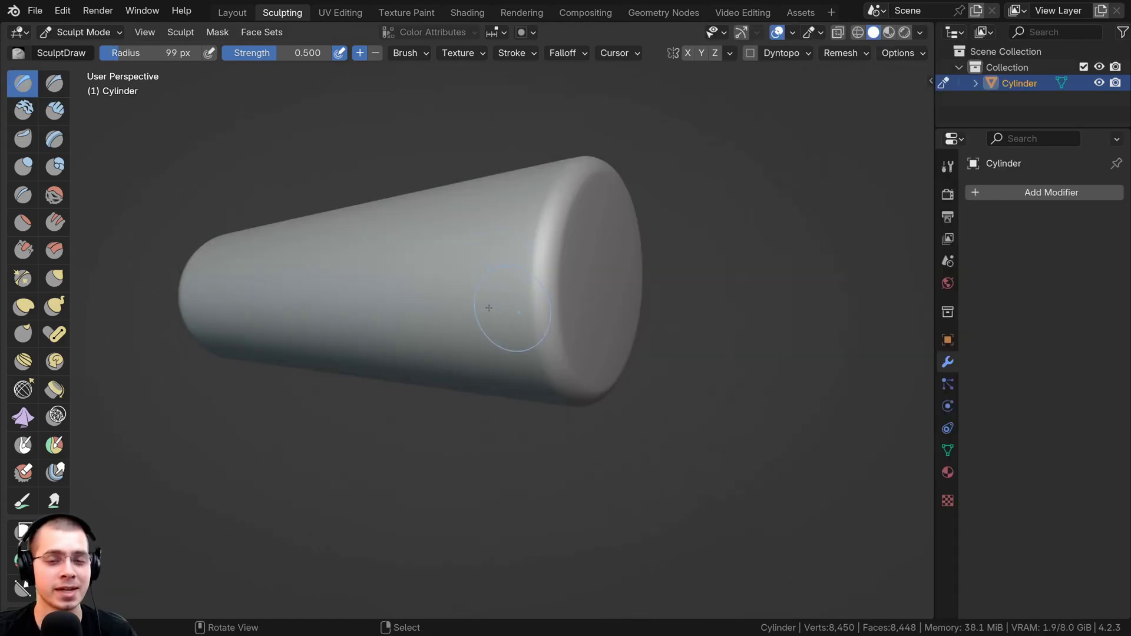
# Sculpt strokes on the rounded rim and cap of the cylinder's wide end with Clay Strips at 90 px radius.
pyautogui.moveTo(461, 285); pyautogui.dragTo(519, 260, button='middle')
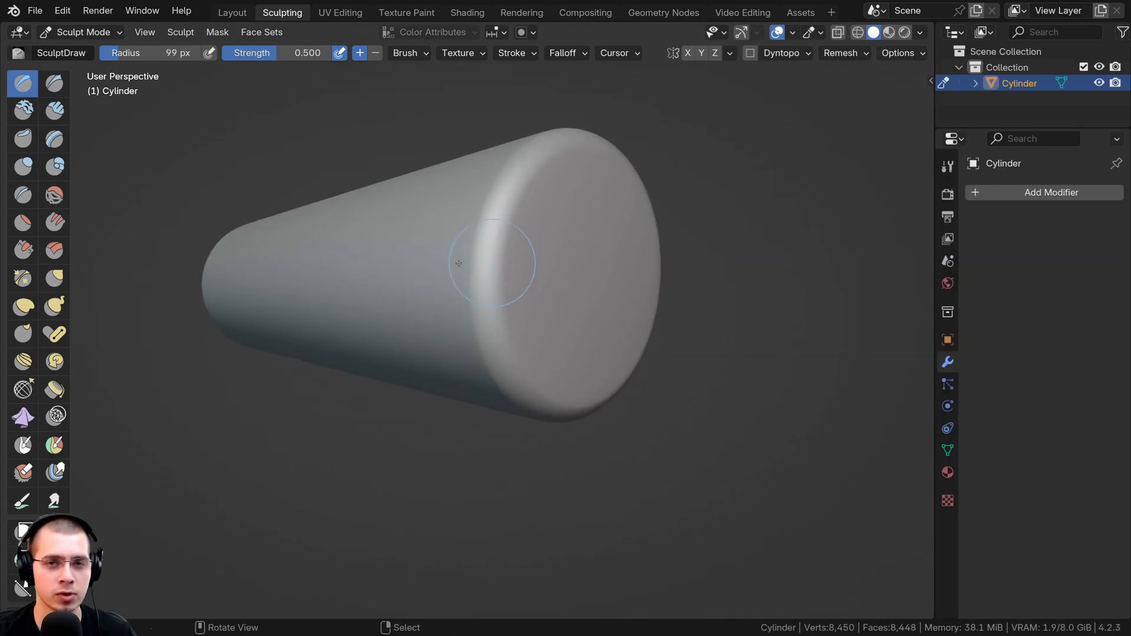
pyautogui.click(55, 111)
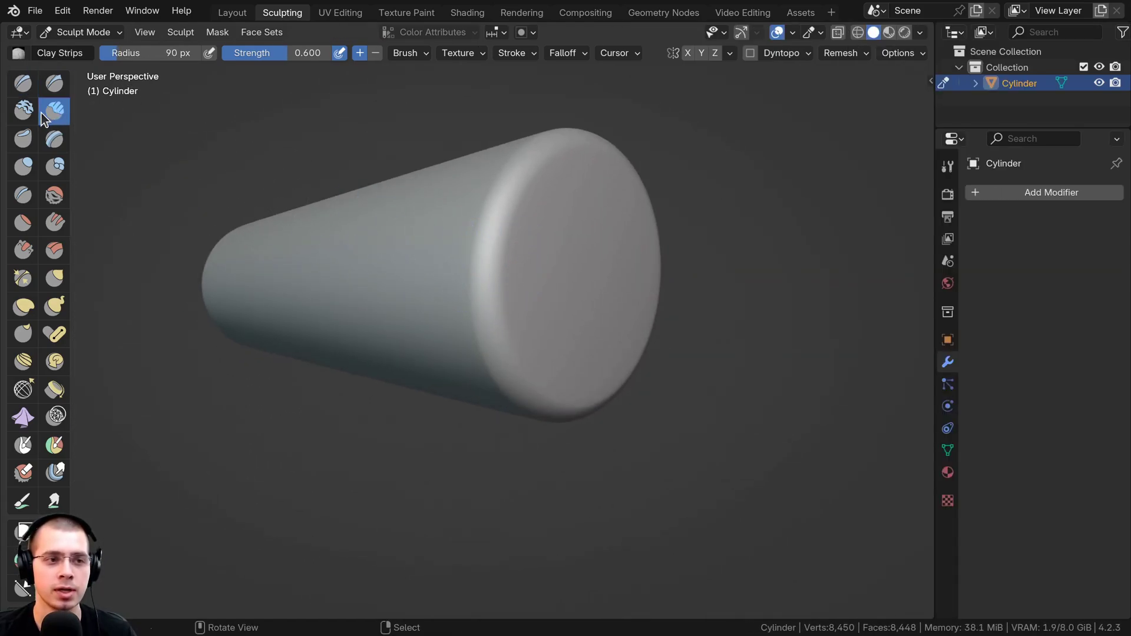
pyautogui.scroll(1, 487, 260)
pyautogui.moveTo(487, 260); pyautogui.dragTo(533, 274, button='middle')
pyautogui.scroll(-3, 518, 277)
pyautogui.keyDown('shift'); pyautogui.moveTo(415, 286); pyautogui.dragTo(481, 277, button='middle'); pyautogui.keyUp('shift')
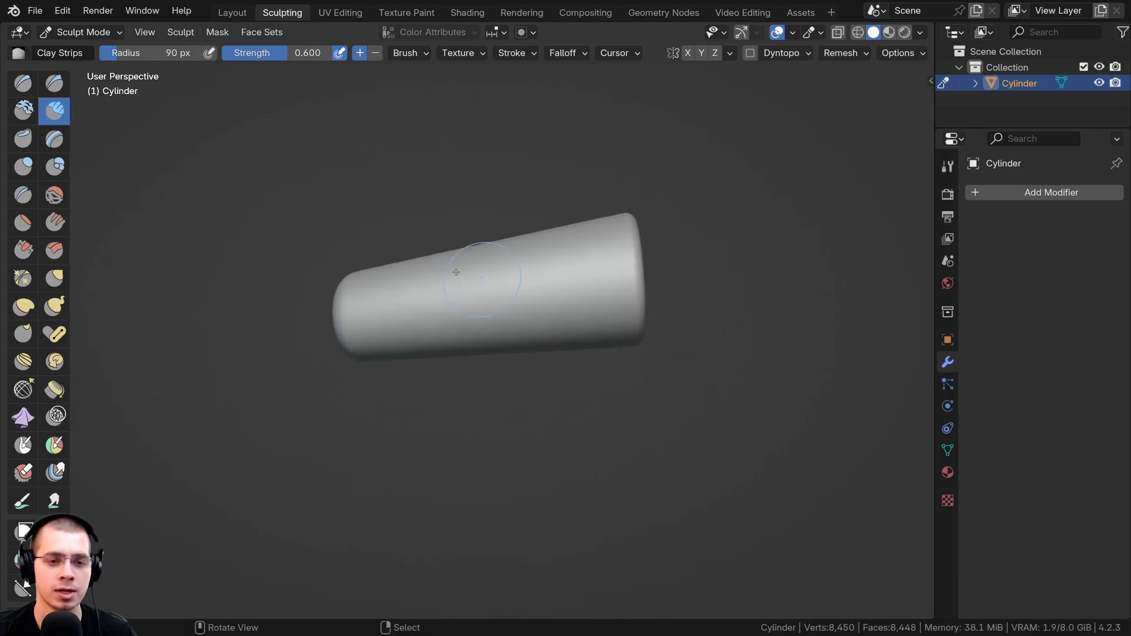
pyautogui.moveTo(570, 300); pyautogui.dragTo(444, 298, button='middle')
pyautogui.scroll(4, 445, 298)
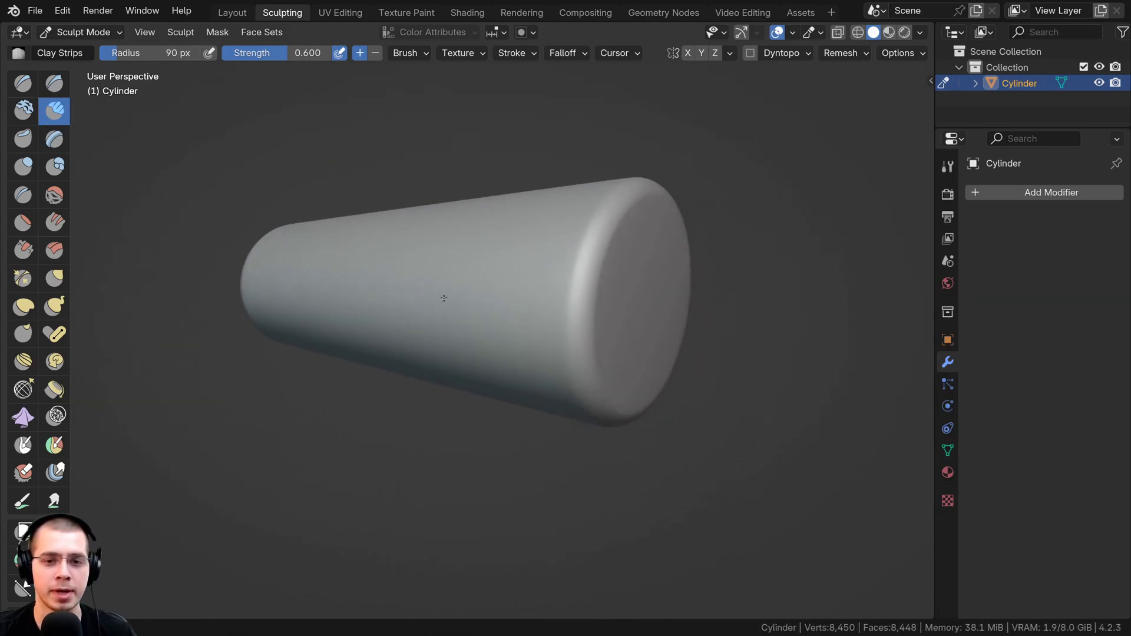
pyautogui.moveTo(562, 306); pyautogui.dragTo(518, 247, button='middle')
pyautogui.scroll(2, 517, 244)
pyautogui.moveTo(518, 244); pyautogui.dragTo(489, 332)
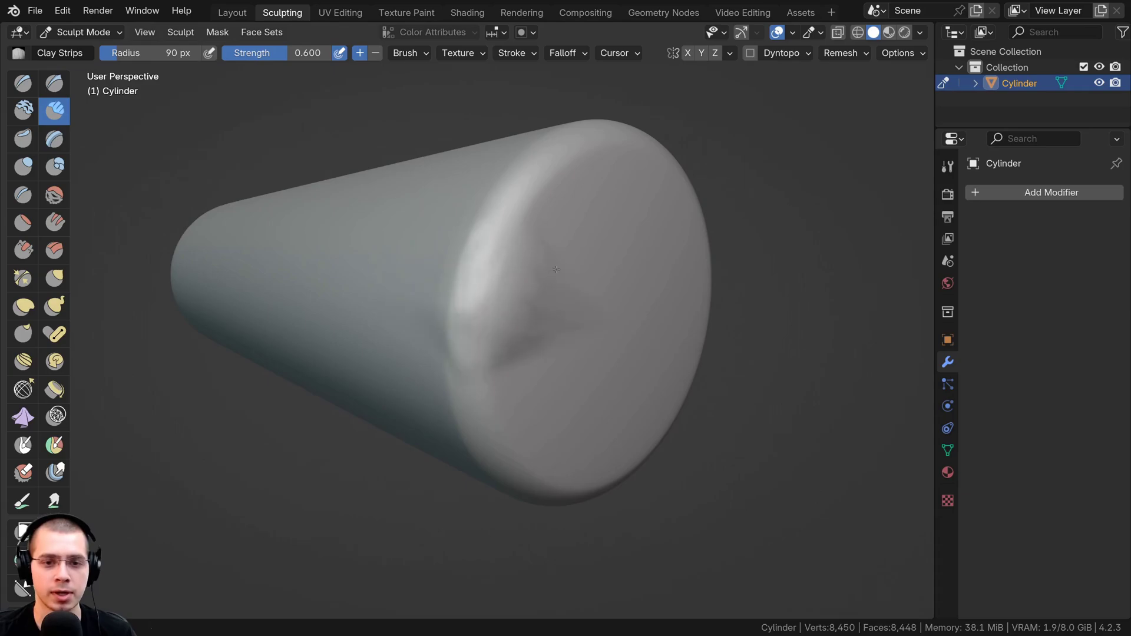
pyautogui.moveTo(556, 269); pyautogui.dragTo(512, 352)
# Sculpt several Clay Strips strokes along the side of the cylinder near its wide end.
pyautogui.scroll(2, 505, 330)
pyautogui.moveTo(500, 295); pyautogui.dragTo(593, 318, button='middle')
pyautogui.moveTo(694, 277); pyautogui.dragTo(446, 271)
pyautogui.scroll(-2, 530, 350)
pyautogui.moveTo(558, 338); pyautogui.dragTo(613, 313, button='middle')
pyautogui.moveTo(616, 321)
pyautogui.mouseDown()
pyautogui.moveTo(573, 318)
pyautogui.moveTo(556, 303)
pyautogui.mouseUp()
pyautogui.scroll(1, 555, 302)
pyautogui.moveTo(554, 295); pyautogui.dragTo(533, 212, button='middle')
pyautogui.moveTo(533, 202); pyautogui.dragTo(511, 260)
pyautogui.moveTo(673, 247)
pyautogui.mouseDown()
pyautogui.moveTo(528, 230)
pyautogui.moveTo(589, 224)
pyautogui.mouseUp()
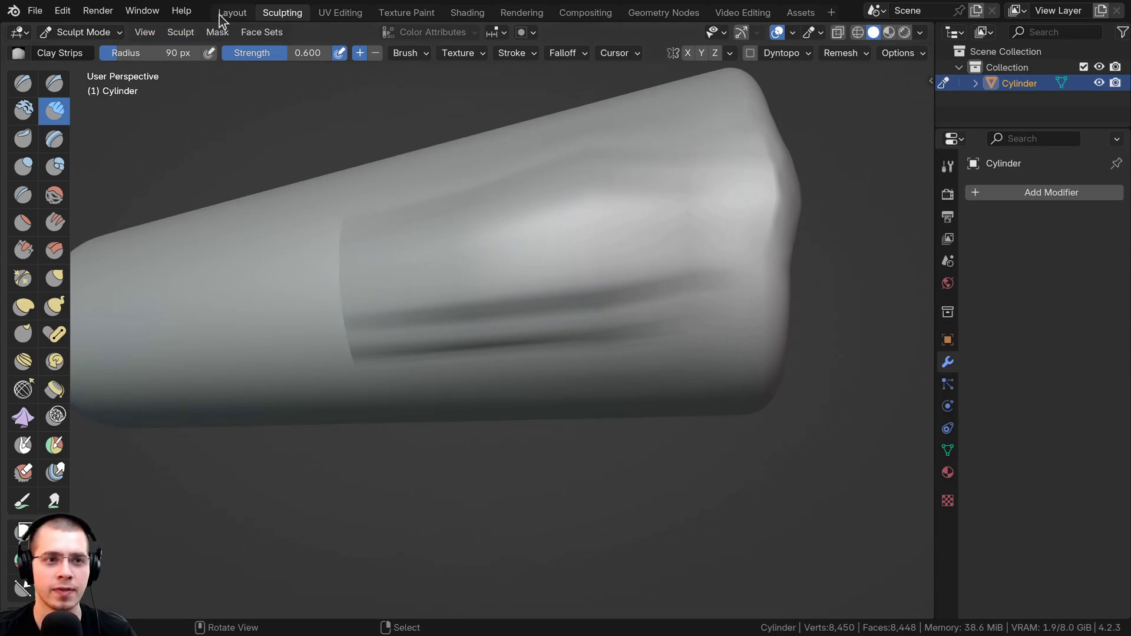
# Switch the sculpted cylinder to Edit Mode to examine its topology.
pyautogui.click(67, 36)
pyautogui.click(71, 70)
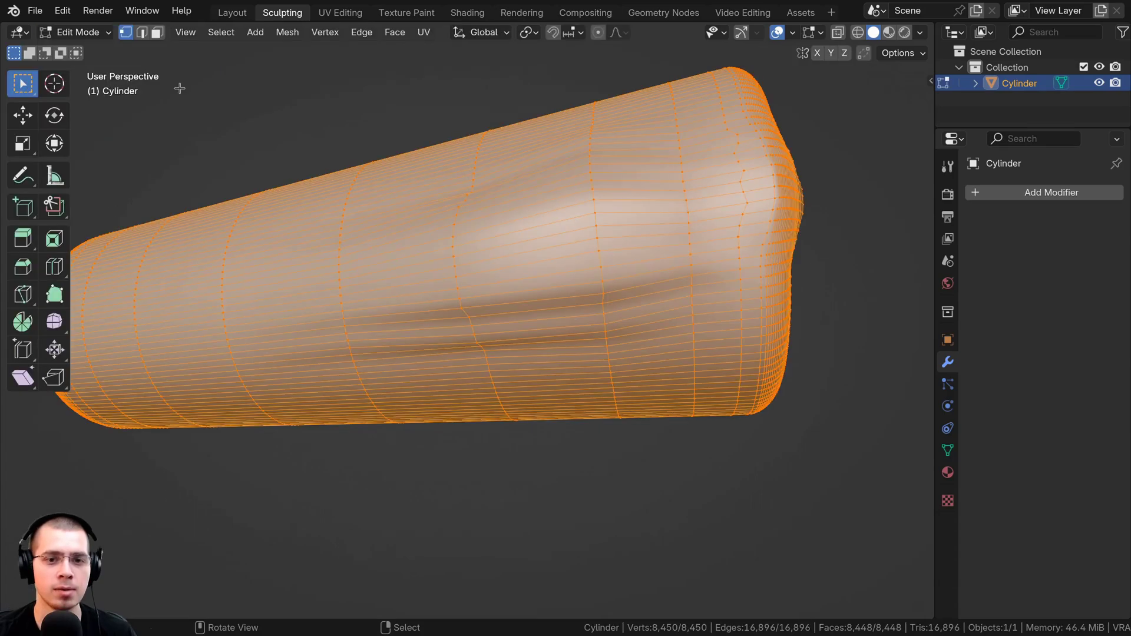
# Examine the long stretched faces along the cylinder's side and the dense geometry on its rim and end cap.
pyautogui.scroll(-2, 492, 210)
pyautogui.moveTo(346, 263); pyautogui.dragTo(405, 274, button='middle')
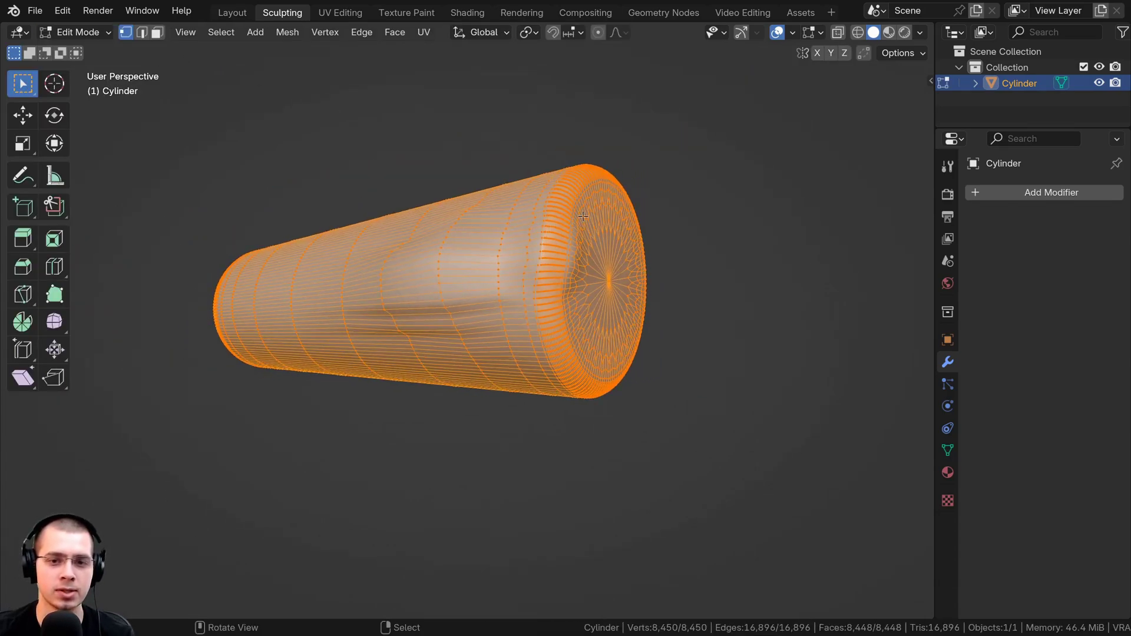
pyautogui.scroll(1, 582, 217)
pyautogui.moveTo(557, 269); pyautogui.dragTo(350, 220, button='middle')
pyautogui.scroll(5, 529, 357)
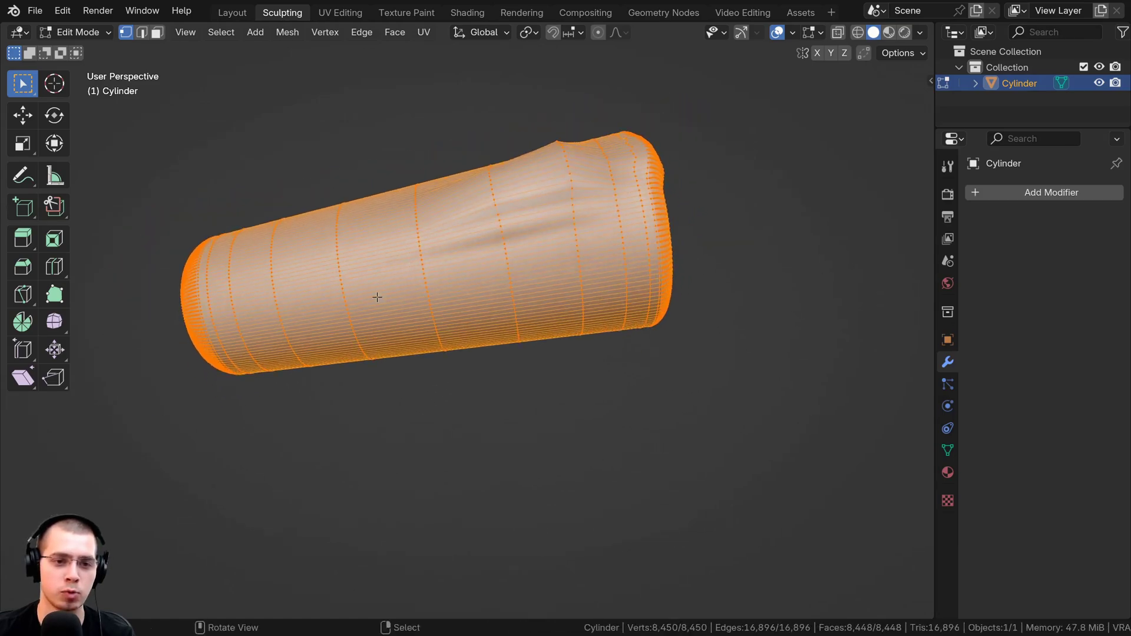
pyautogui.moveTo(505, 286); pyautogui.dragTo(479, 238, button='middle')
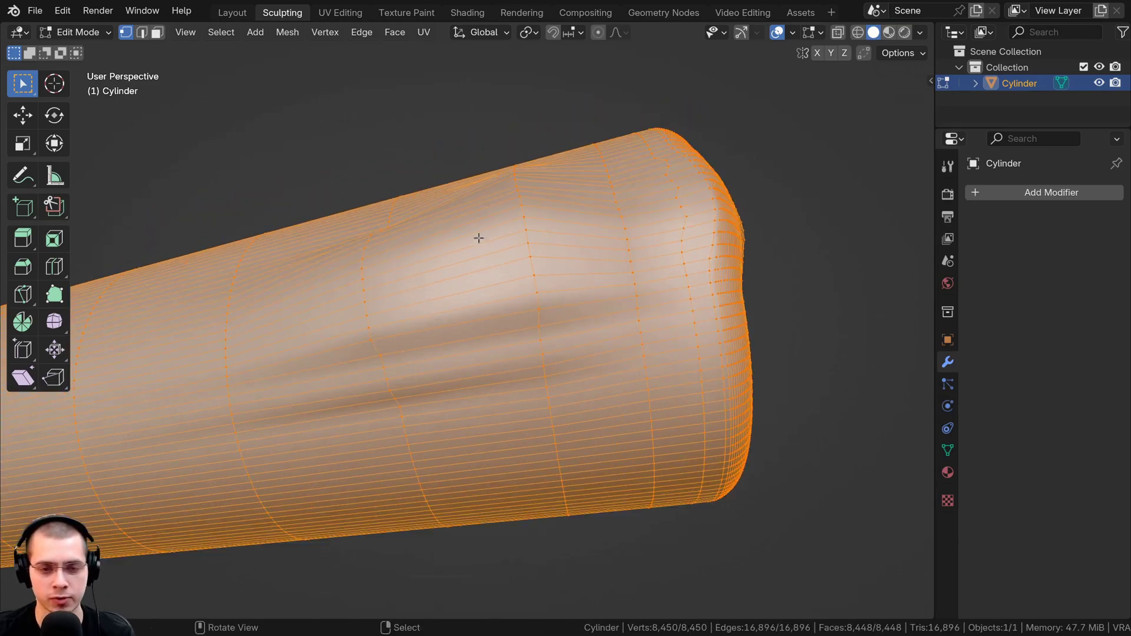
pyautogui.moveTo(506, 167); pyautogui.dragTo(434, 288, button='middle')
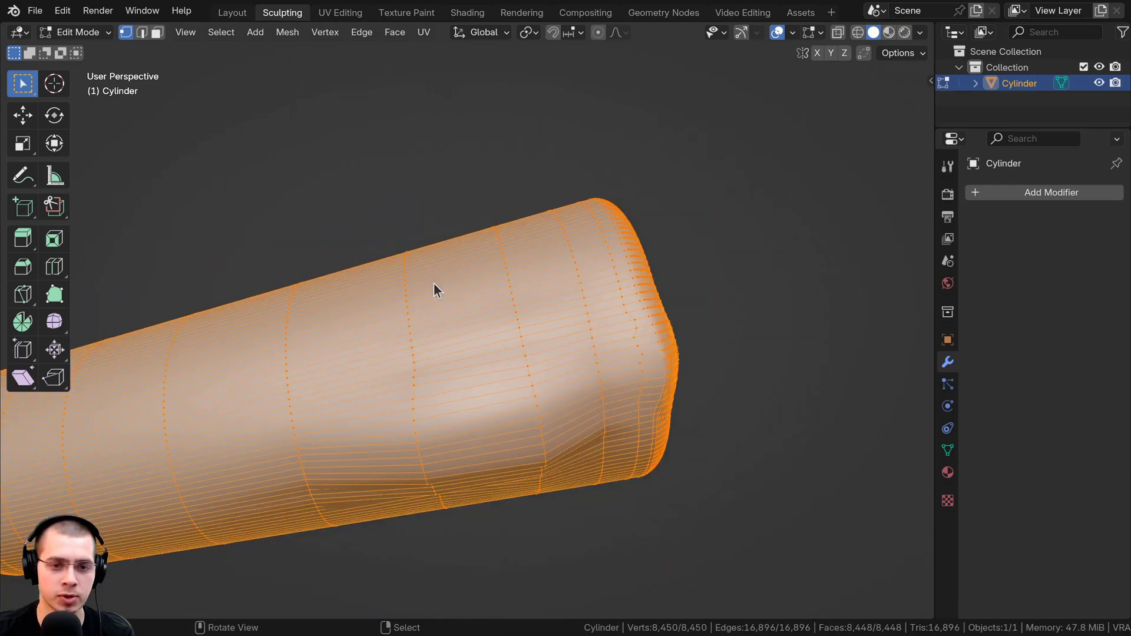
pyautogui.press('Tab')
pyautogui.scroll(2, 433, 281)
pyautogui.press('Tab')
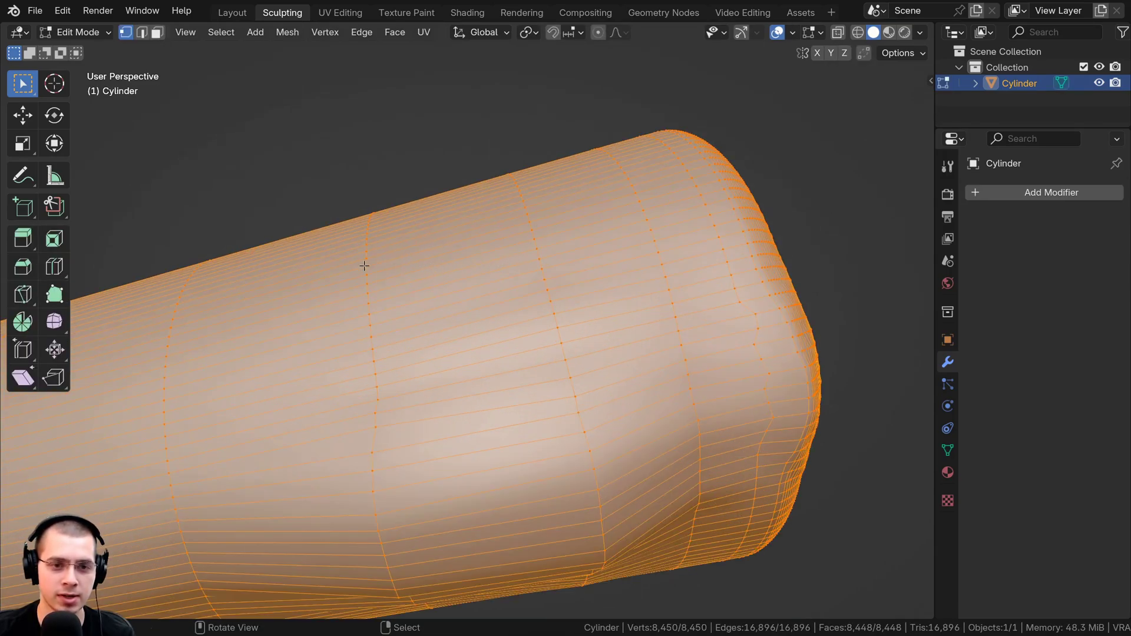
pyautogui.moveTo(364, 266); pyautogui.dragTo(373, 237, button='middle')
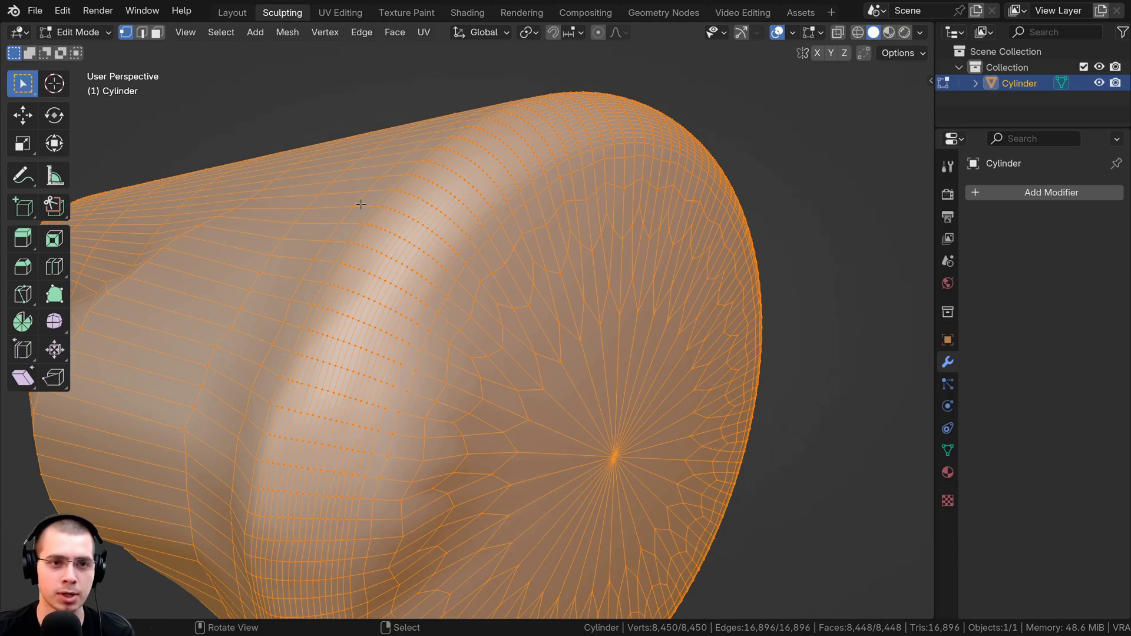
# Return to Sculpt Mode and sculpt Clay Strips strokes on the rim and end cap of the cylinder's wide end.
pyautogui.click(232, 12)
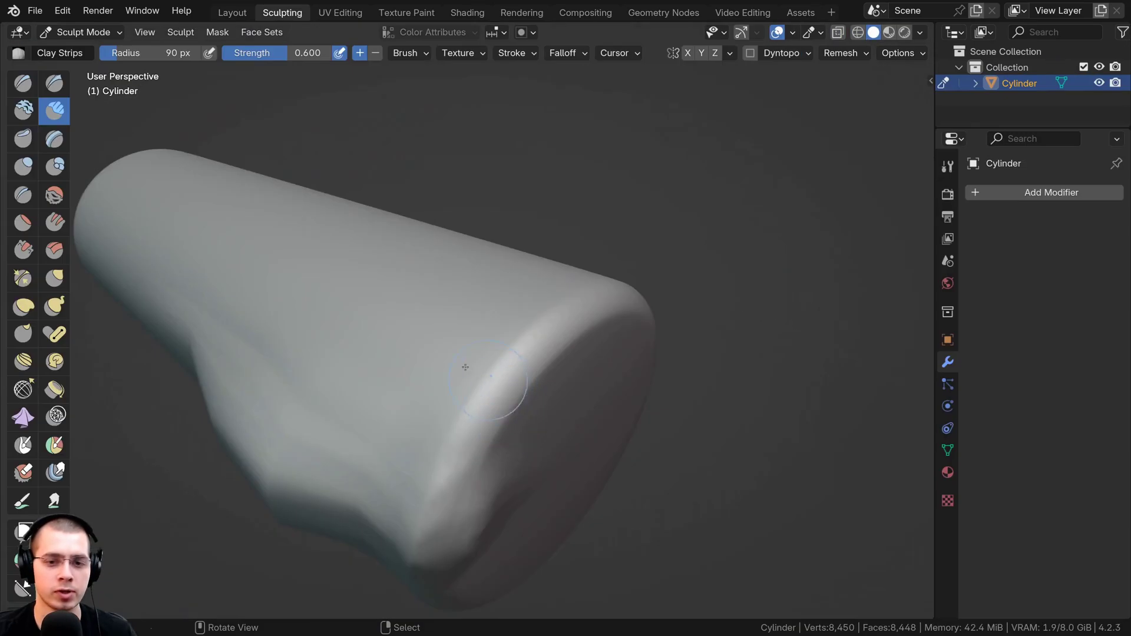
pyautogui.moveTo(517, 406)
pyautogui.mouseDown(button='middle')
pyautogui.moveTo(366, 243)
pyautogui.moveTo(362, 221)
pyautogui.mouseUp(button='middle')
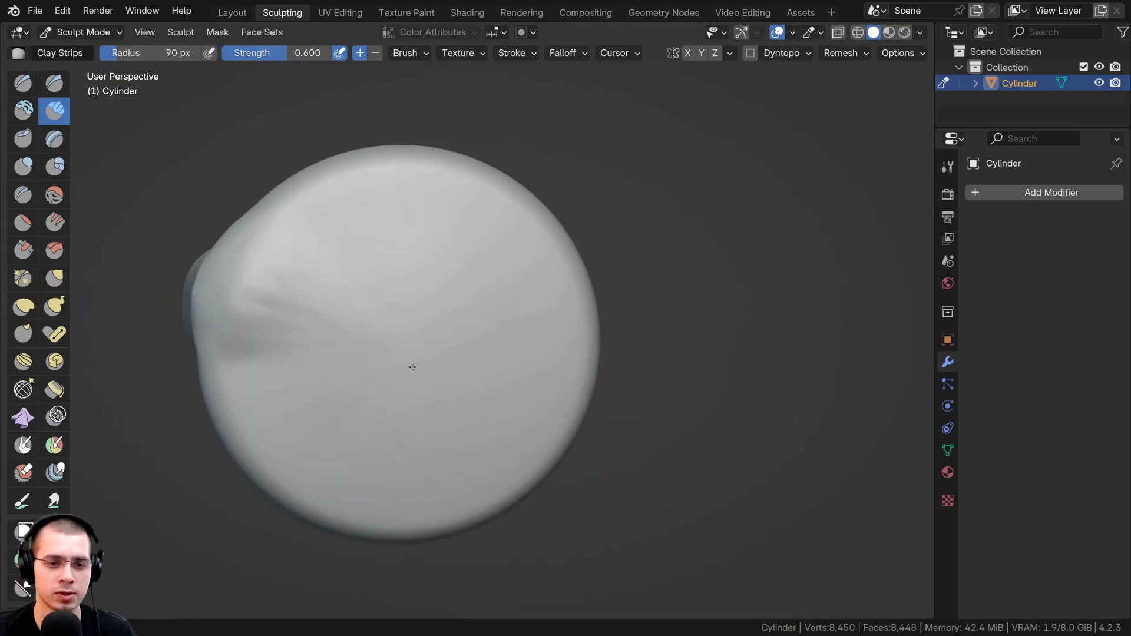
pyautogui.moveTo(414, 368); pyautogui.dragTo(407, 356, button='middle')
pyautogui.moveTo(329, 293)
pyautogui.mouseDown(button='middle')
pyautogui.moveTo(454, 396)
pyautogui.moveTo(531, 338)
pyautogui.moveTo(547, 348)
pyautogui.mouseUp(button='middle')
pyautogui.moveTo(288, 298)
pyautogui.mouseDown(button='middle')
pyautogui.moveTo(414, 341)
pyautogui.moveTo(294, 294)
pyautogui.mouseUp(button='middle')
pyautogui.scroll(2, 459, 271)
pyautogui.scroll(-3, 507, 257)
pyautogui.moveTo(375, 213); pyautogui.dragTo(514, 255, button='middle')
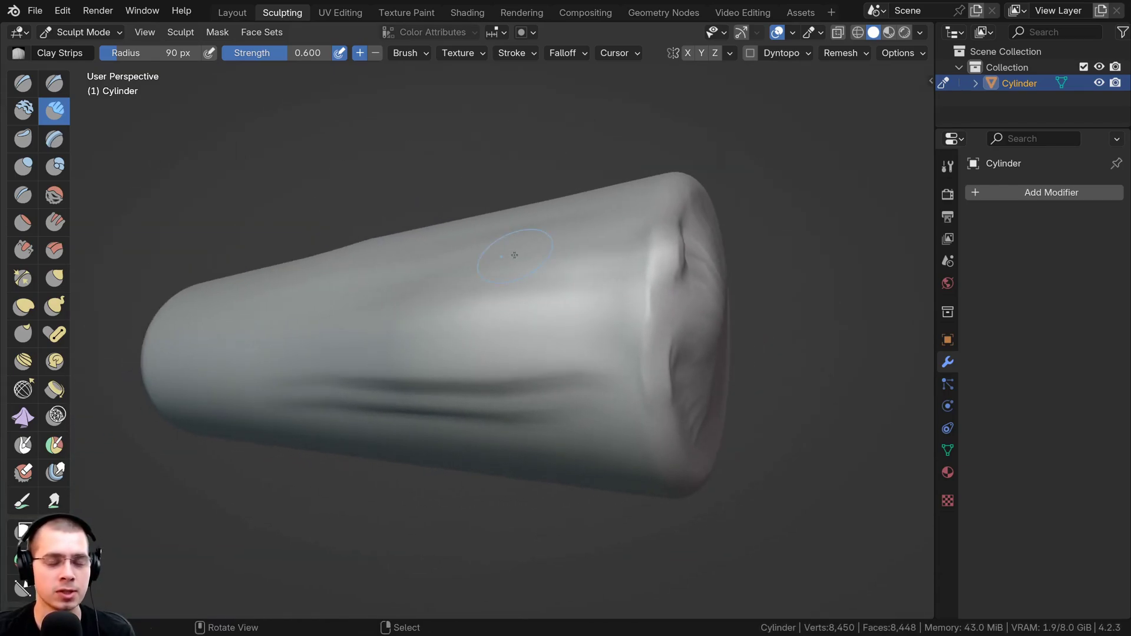
# Set a finer voxel size for the sculpted cylinder and voxel remesh it.
pyautogui.click(82, 32)
pyautogui.scroll(-2, 554, 300)
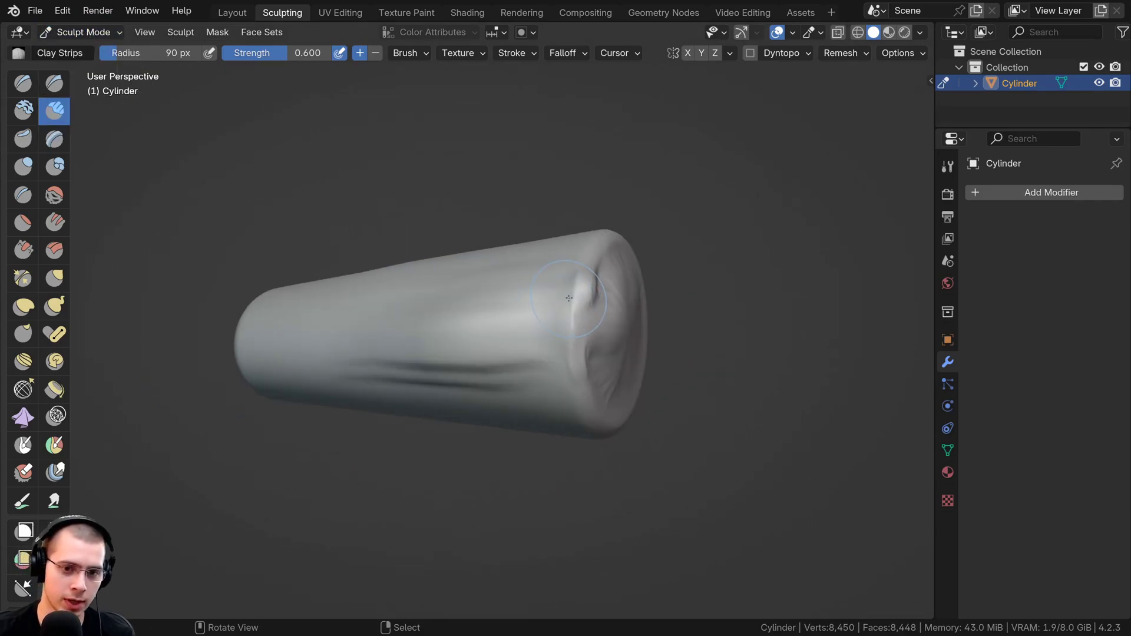
pyautogui.press('r')
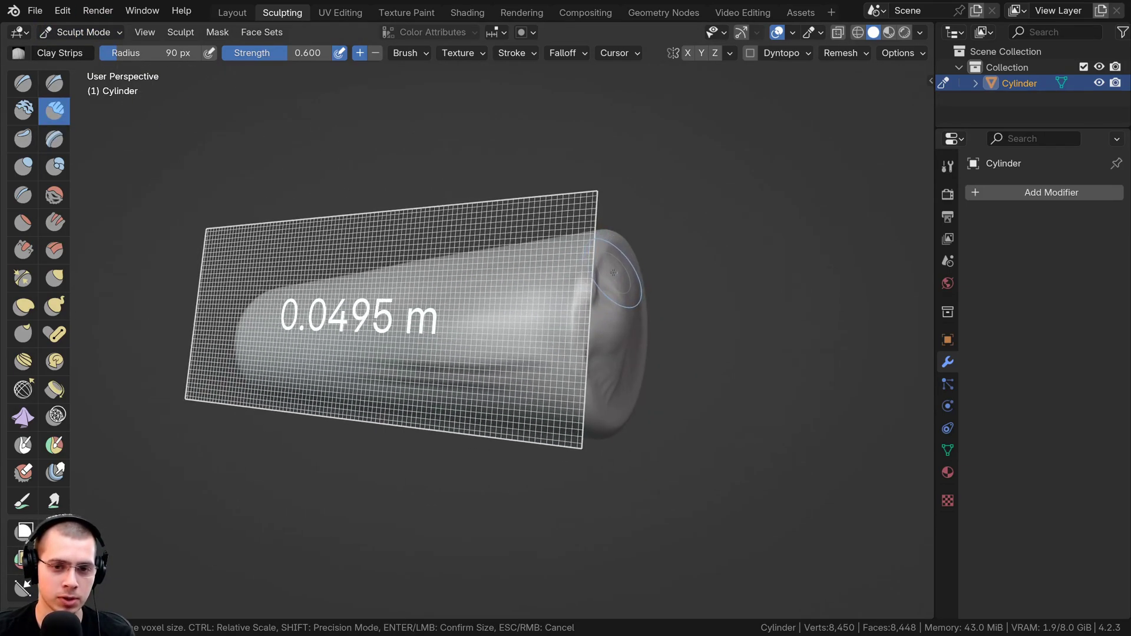
pyautogui.click(622, 270)
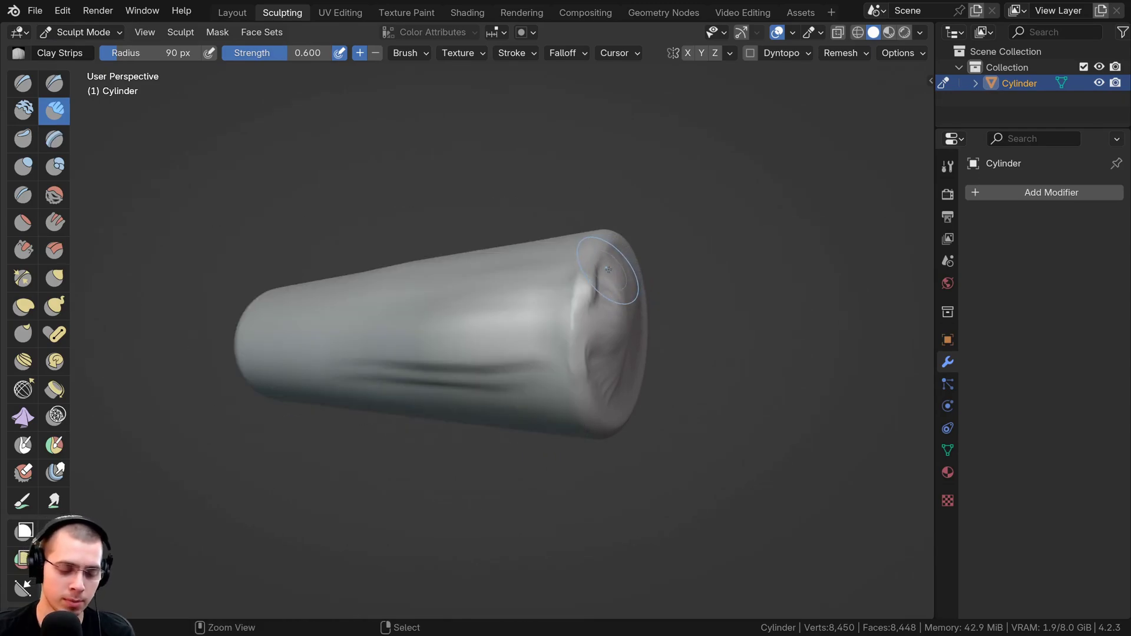
pyautogui.moveTo(452, 292); pyautogui.dragTo(497, 295, button='middle')
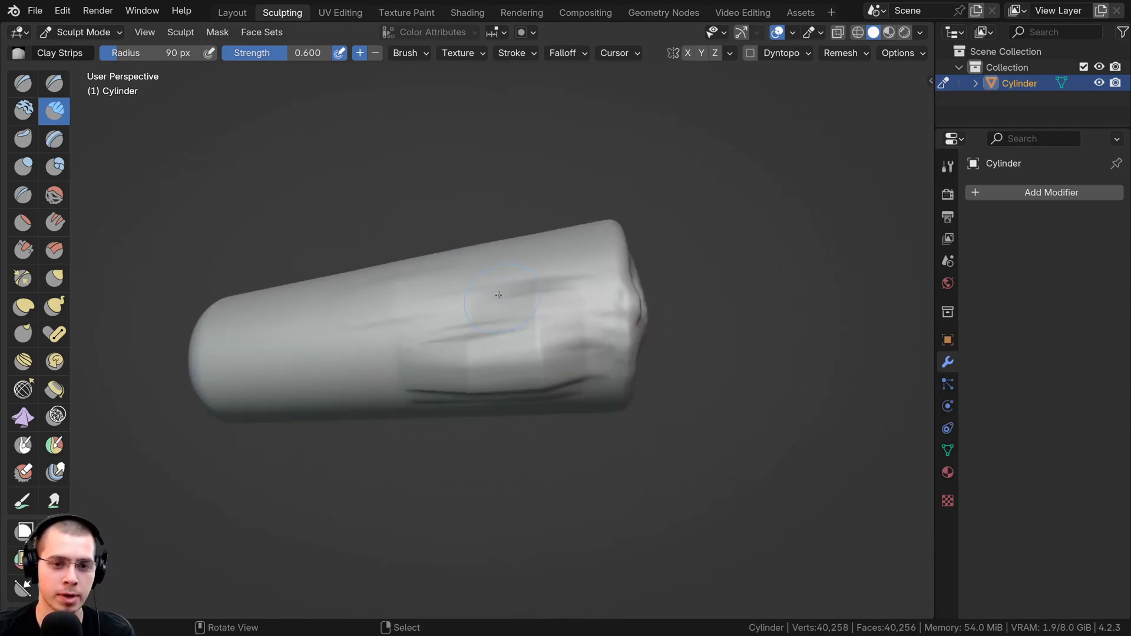
# Switch the remeshed cylinder to Edit Mode, deselect all geometry and examine the face grid along its side and narrow end.
pyautogui.scroll(1, 497, 295)
pyautogui.click(107, 34)
pyautogui.click(102, 72)
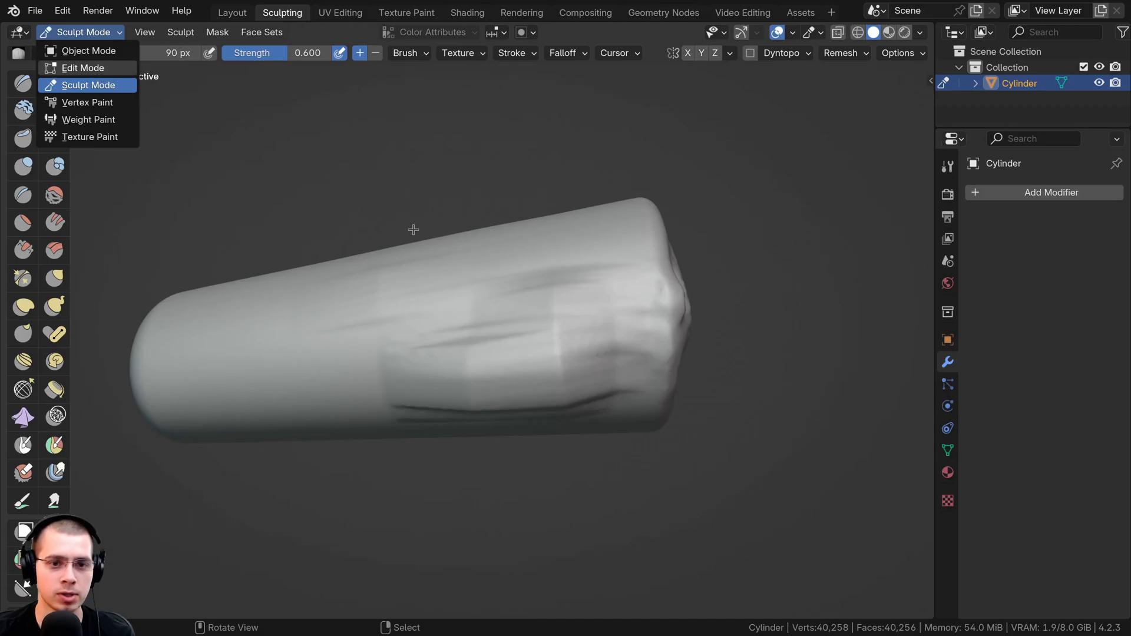
pyautogui.scroll(3, 536, 303)
pyautogui.keyDown('shift'); pyautogui.moveTo(547, 364); pyautogui.dragTo(524, 365, button='middle'); pyautogui.keyUp('shift')
pyautogui.hotkey('alt', 'a')
pyautogui.keyDown('shift'); pyautogui.moveTo(384, 152); pyautogui.dragTo(383, 236, button='middle'); pyautogui.keyUp('shift')
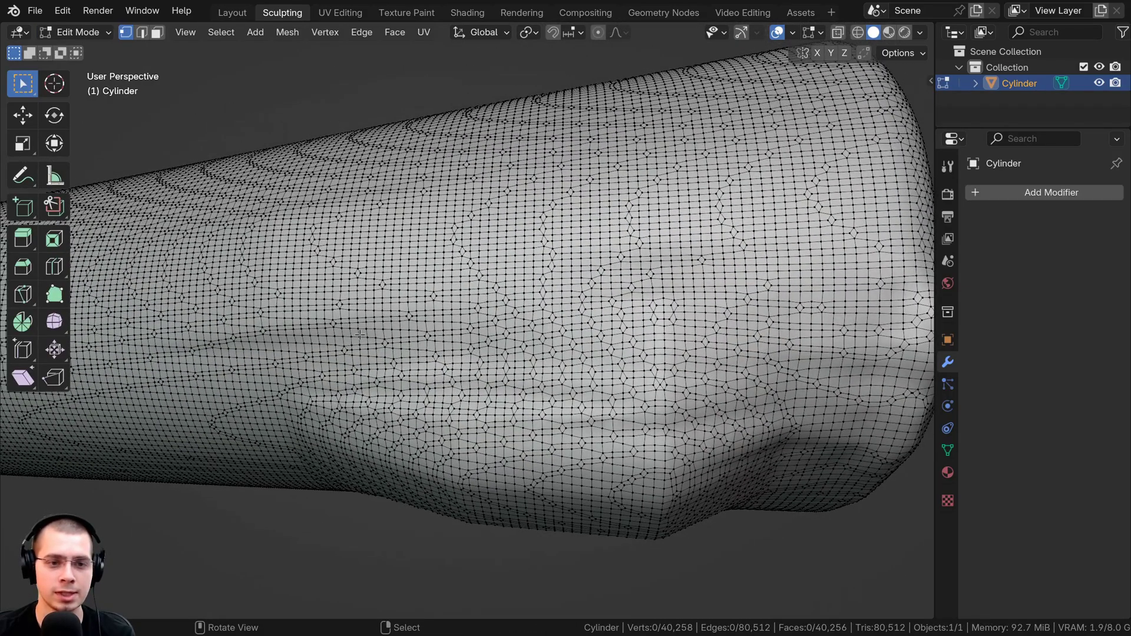
pyautogui.scroll(-1, 359, 334)
pyautogui.keyDown('shift'); pyautogui.moveTo(359, 335); pyautogui.dragTo(651, 383, button='middle'); pyautogui.keyUp('shift')
pyautogui.moveTo(412, 259); pyautogui.dragTo(523, 296, button='middle')
pyautogui.scroll(4, 522, 296)
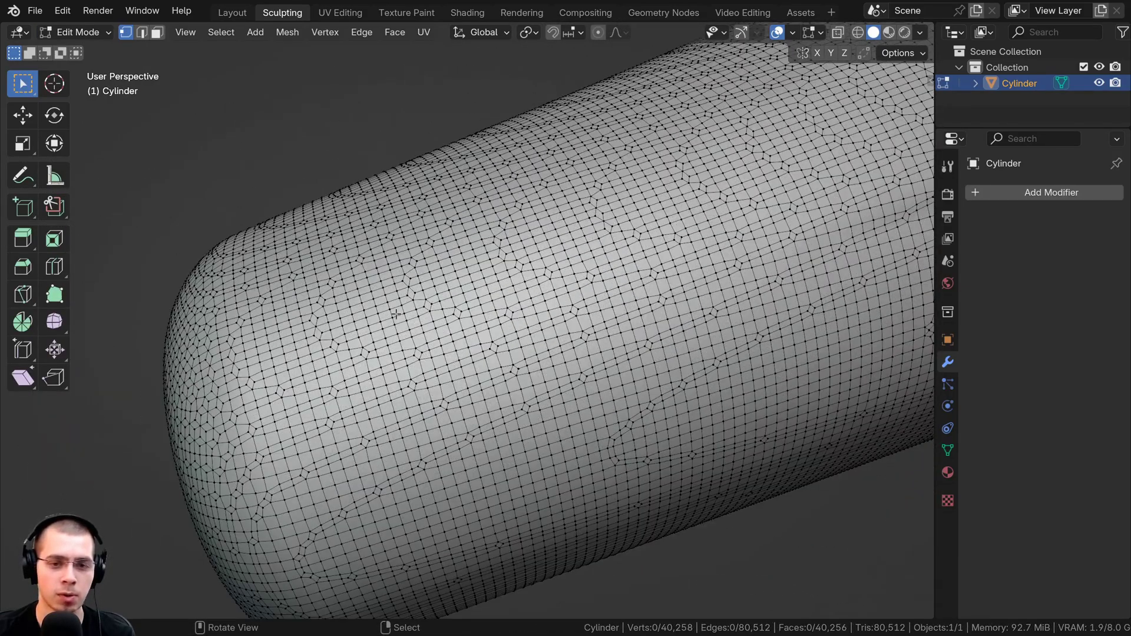
pyautogui.moveTo(395, 314)
pyautogui.mouseDown(button='middle')
pyautogui.moveTo(536, 316)
pyautogui.moveTo(370, 329)
pyautogui.mouseUp(button='middle')
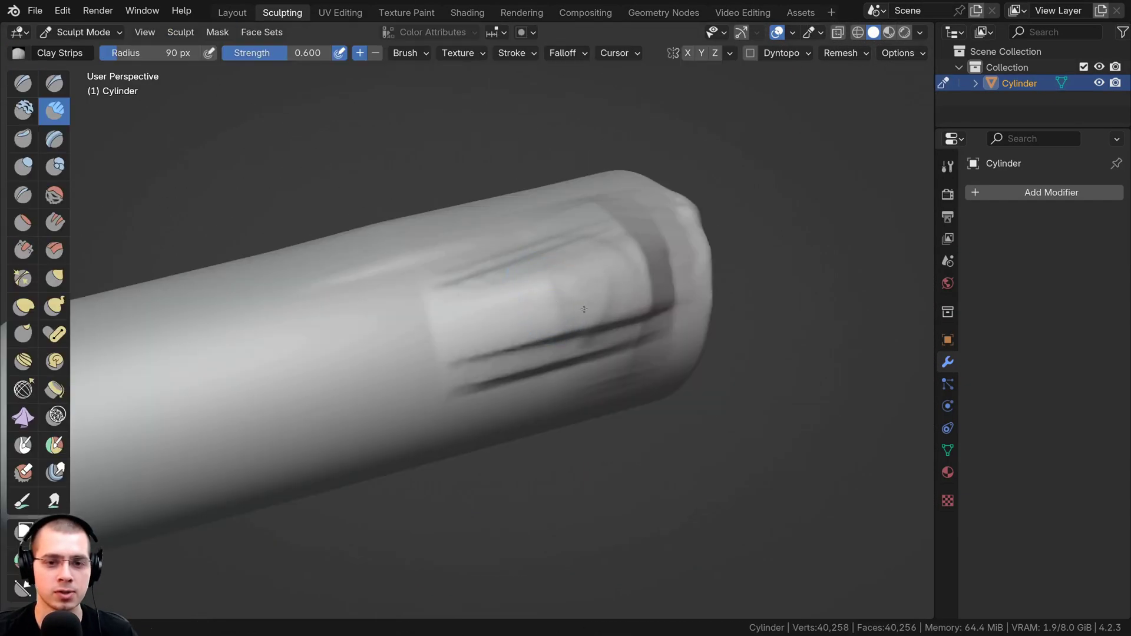
# Sculpt Clay Strips strokes in several directions along the side of the remeshed cylinder.
pyautogui.moveTo(531, 271); pyautogui.dragTo(356, 321)
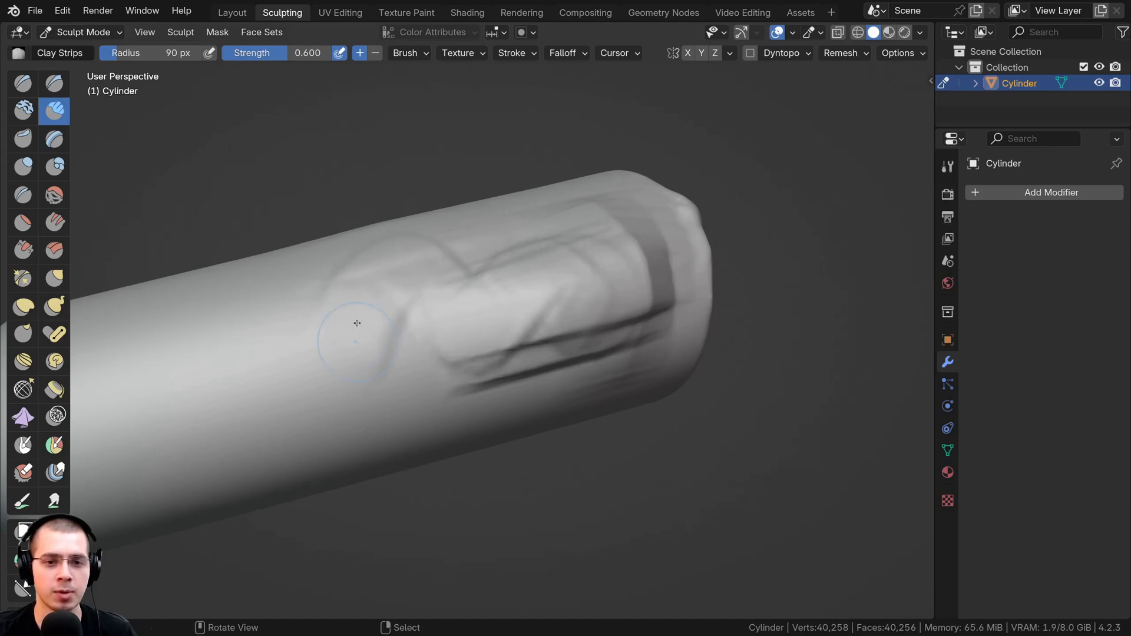
pyautogui.scroll(-4, 383, 307)
pyautogui.moveTo(500, 330); pyautogui.dragTo(427, 286)
pyautogui.moveTo(427, 287)
pyautogui.mouseDown(button='middle')
pyautogui.moveTo(454, 294)
pyautogui.moveTo(442, 292)
pyautogui.mouseUp(button='middle')
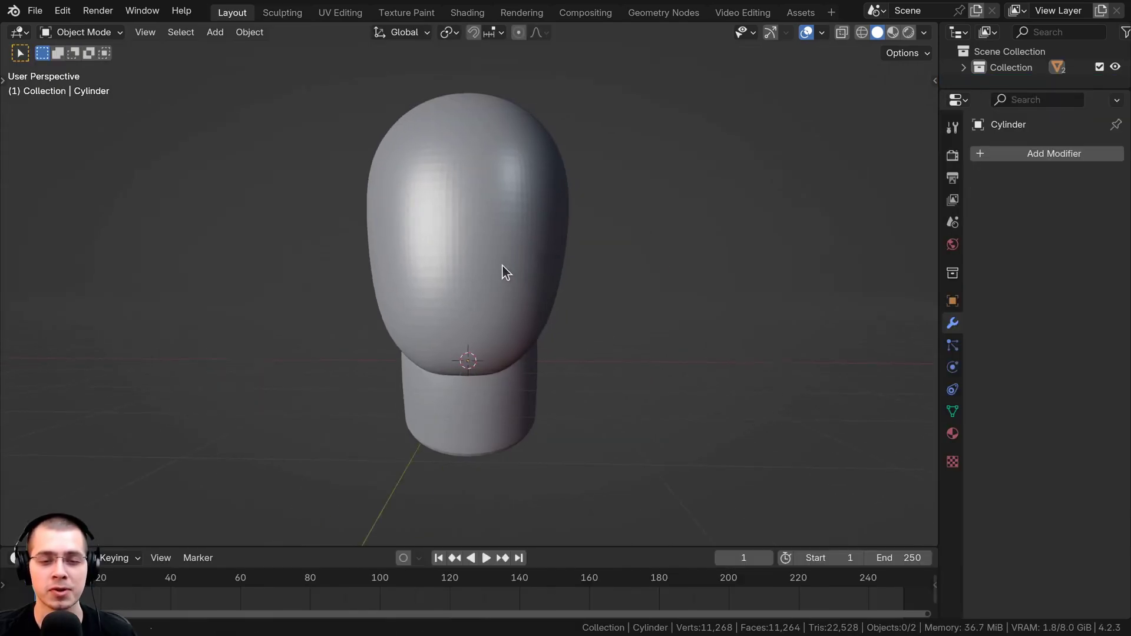
# Try moving the neck cylinder and the head sphere as separate objects.
pyautogui.moveTo(502, 264); pyautogui.dragTo(472, 404, button='middle')
pyautogui.press('g')
pyautogui.rightClick(568, 422)
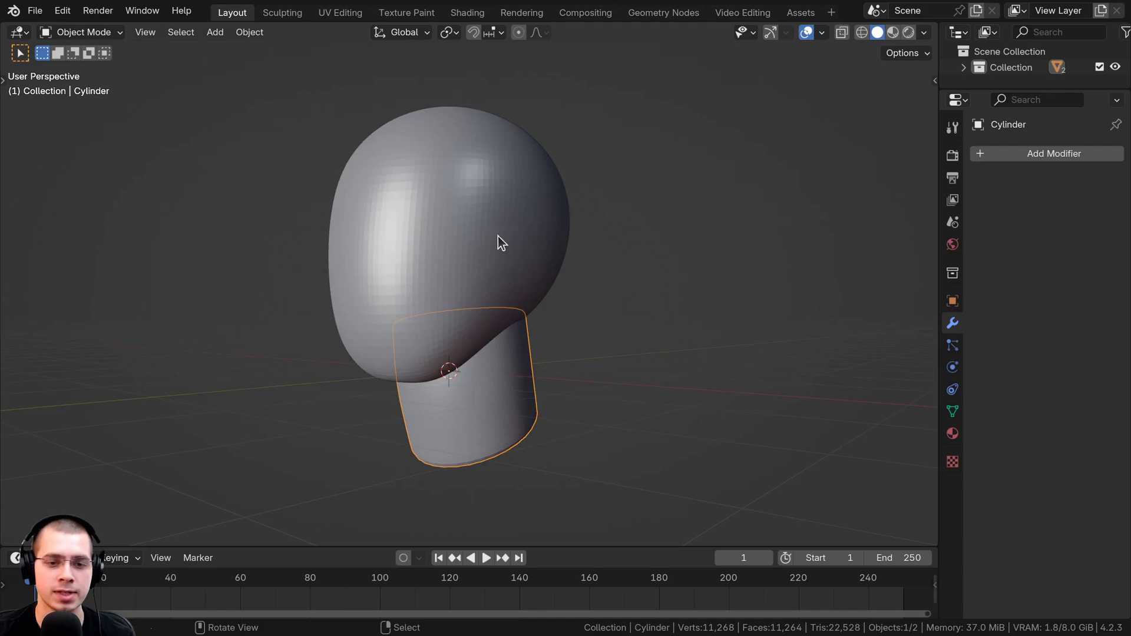
pyautogui.click(497, 239)
pyautogui.press('g')
pyautogui.rightClick(491, 192)
pyautogui.moveTo(471, 200); pyautogui.dragTo(375, 232, button='middle')
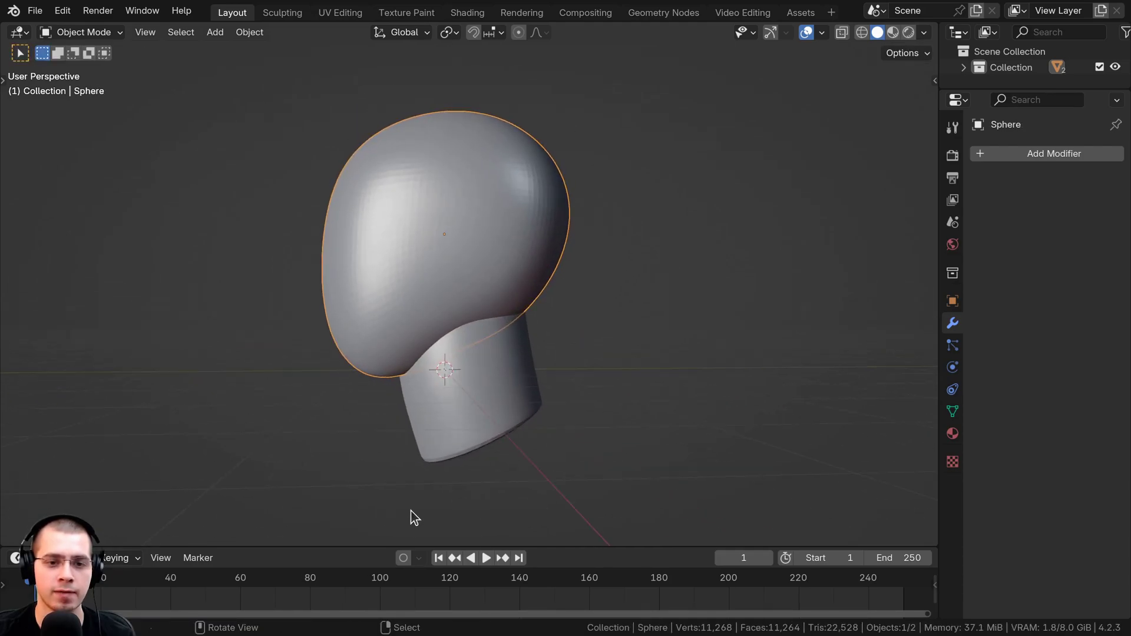
# Join the neck cylinder into the head sphere as a single object.
pyautogui.click(496, 398)
pyautogui.keyDown('shift'); pyautogui.click(492, 245); pyautogui.keyUp('shift')
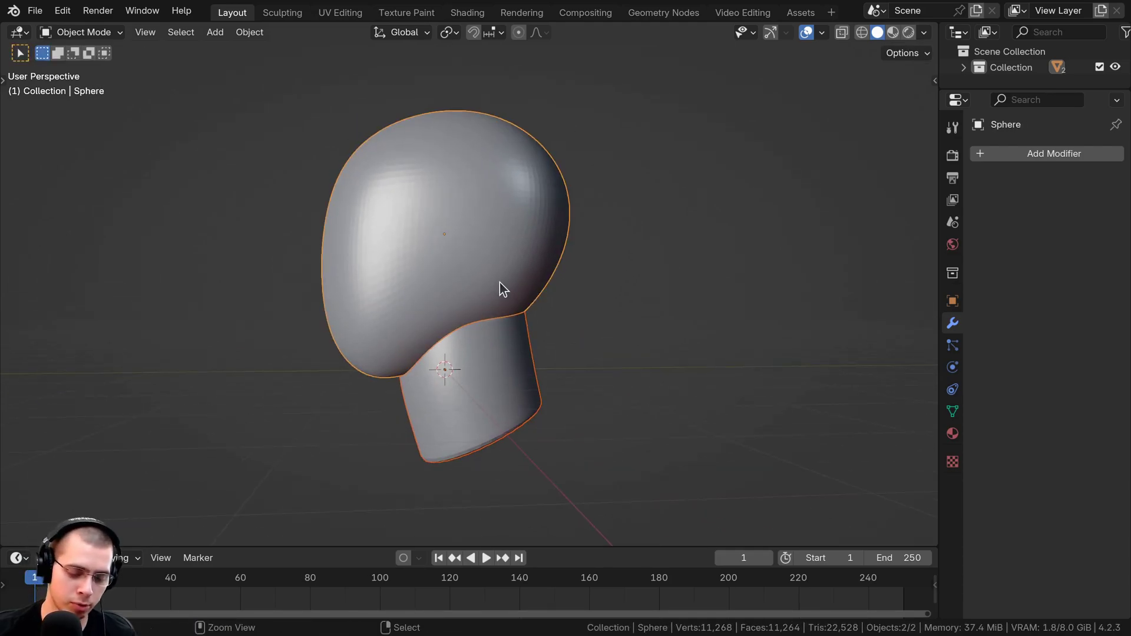
pyautogui.hotkey('ctrl', 'j')
pyautogui.moveTo(483, 279); pyautogui.dragTo(443, 339, button='middle')
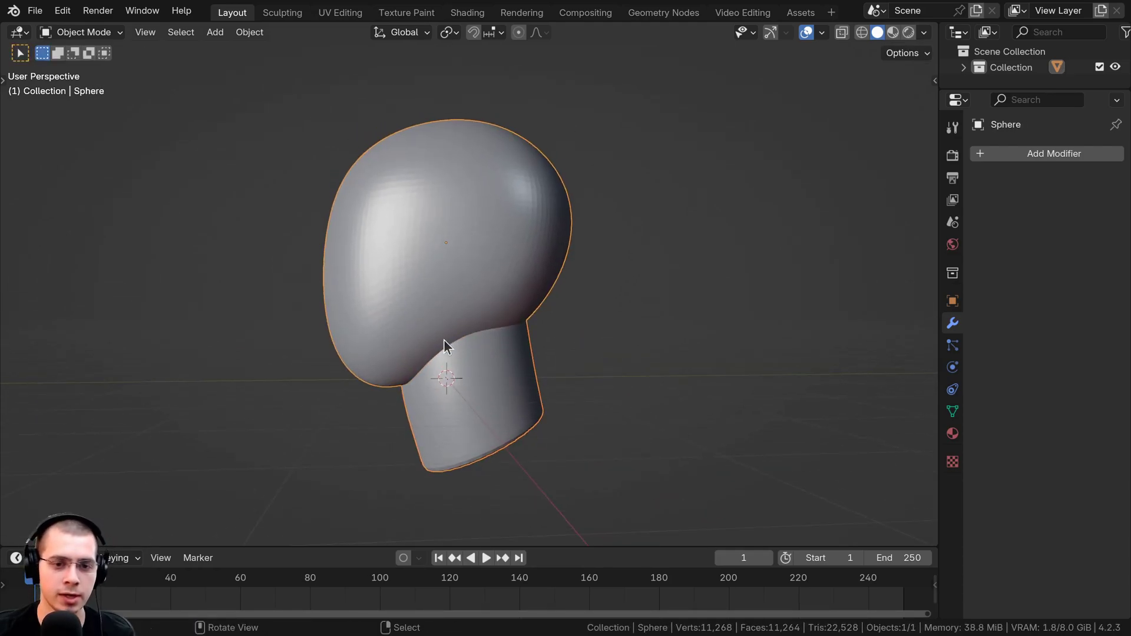
# Bring the joined head and neck into the Sculpting workspace and set the Draw brush radius to 105 px.
pyautogui.click(282, 13)
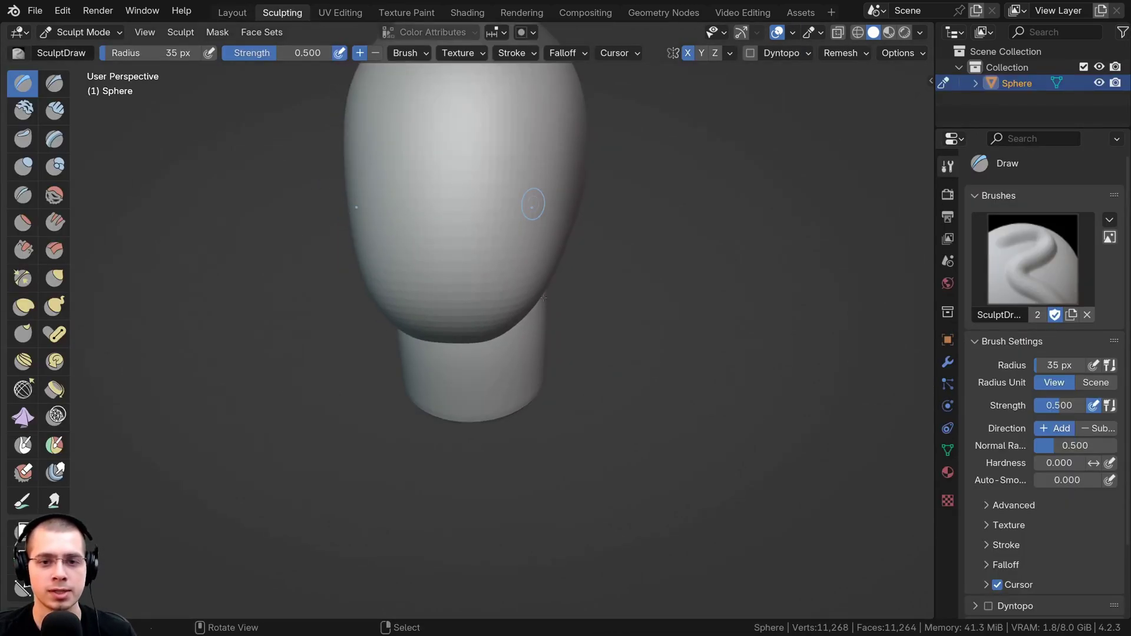
pyautogui.moveTo(543, 297)
pyautogui.mouseDown(button='middle')
pyautogui.moveTo(481, 203)
pyautogui.moveTo(480, 240)
pyautogui.mouseUp(button='middle')
pyautogui.scroll(1, 479, 240)
pyautogui.scroll(1, 490, 294)
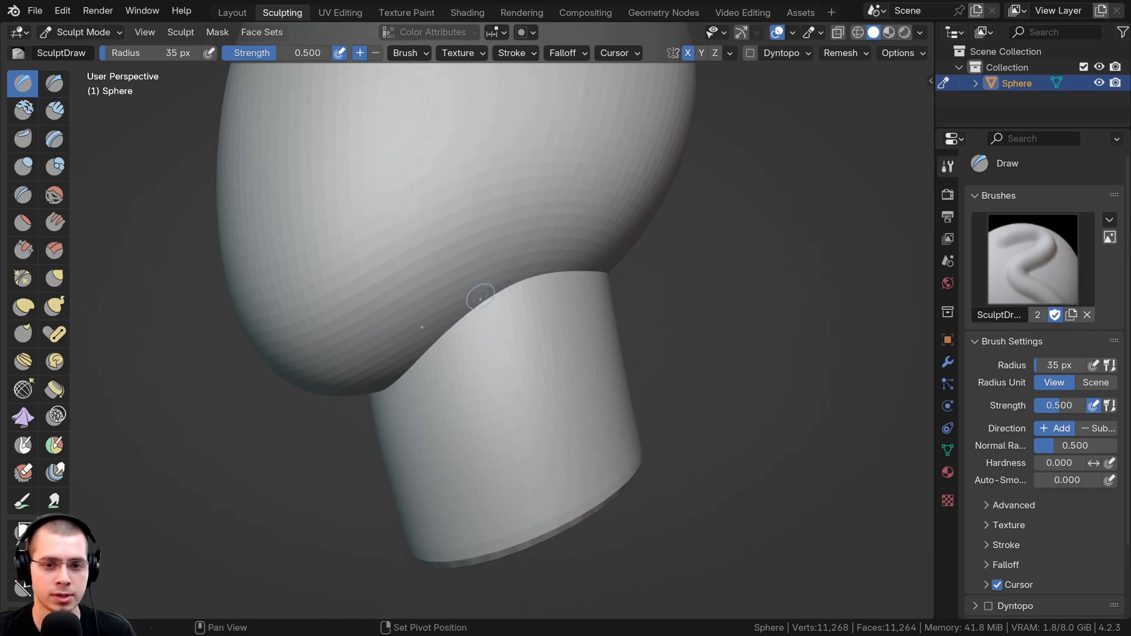
pyautogui.press('f')
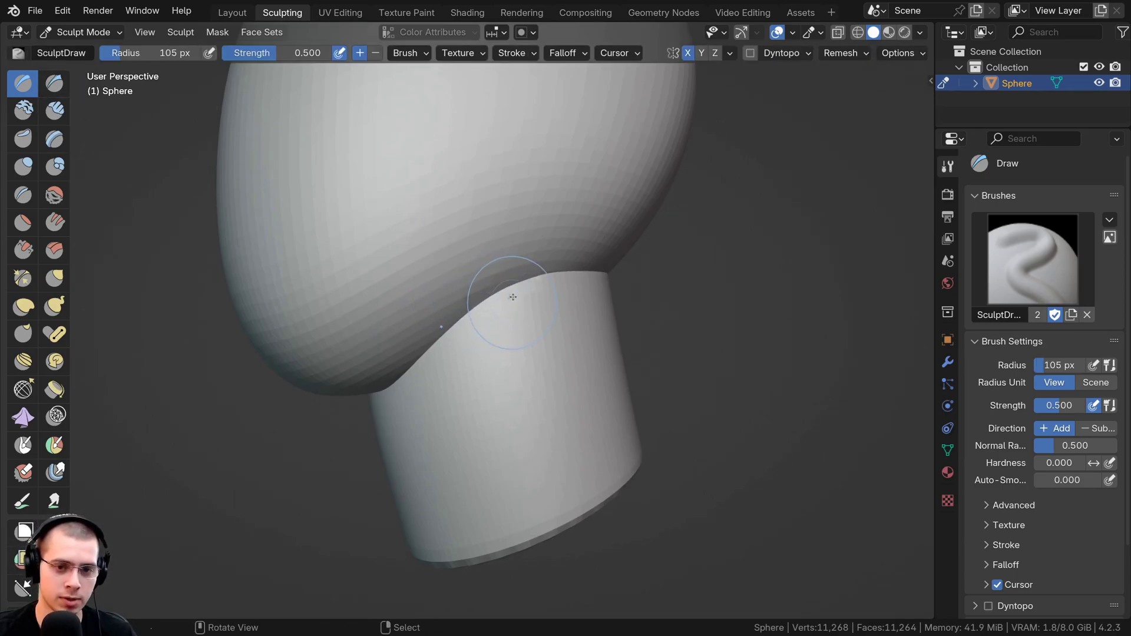
pyautogui.click(461, 324)
pyautogui.moveTo(504, 307); pyautogui.dragTo(505, 276, button='middle')
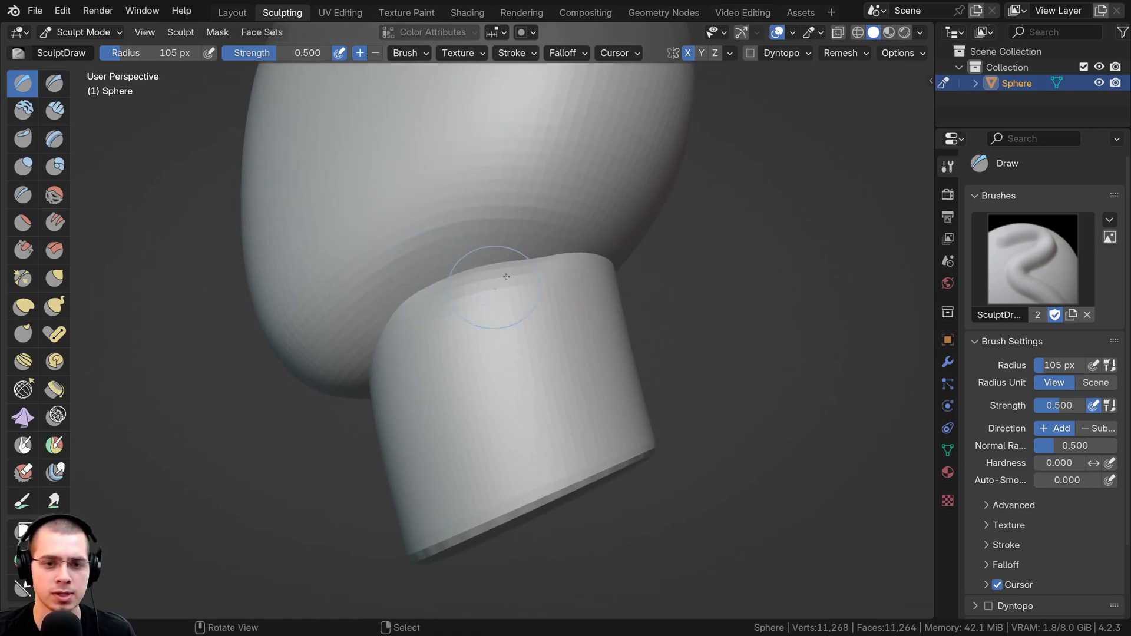
pyautogui.scroll(2, 497, 242)
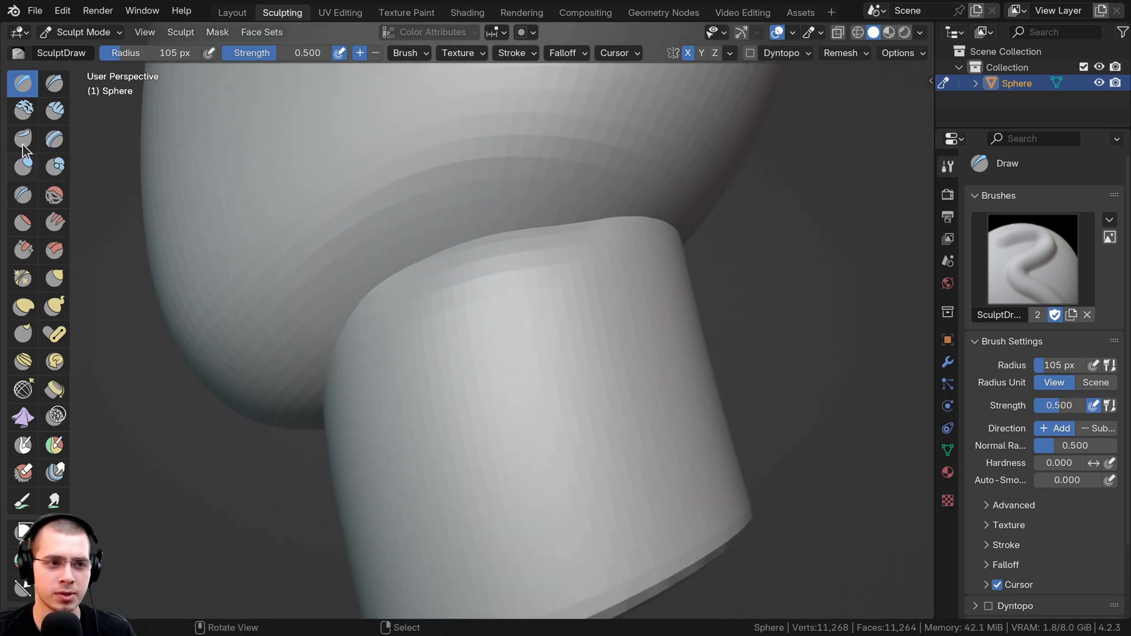
# Sculpt Clay Strips strokes at 35 px radius across the seam where the neck meets the head.
pyautogui.click(59, 114)
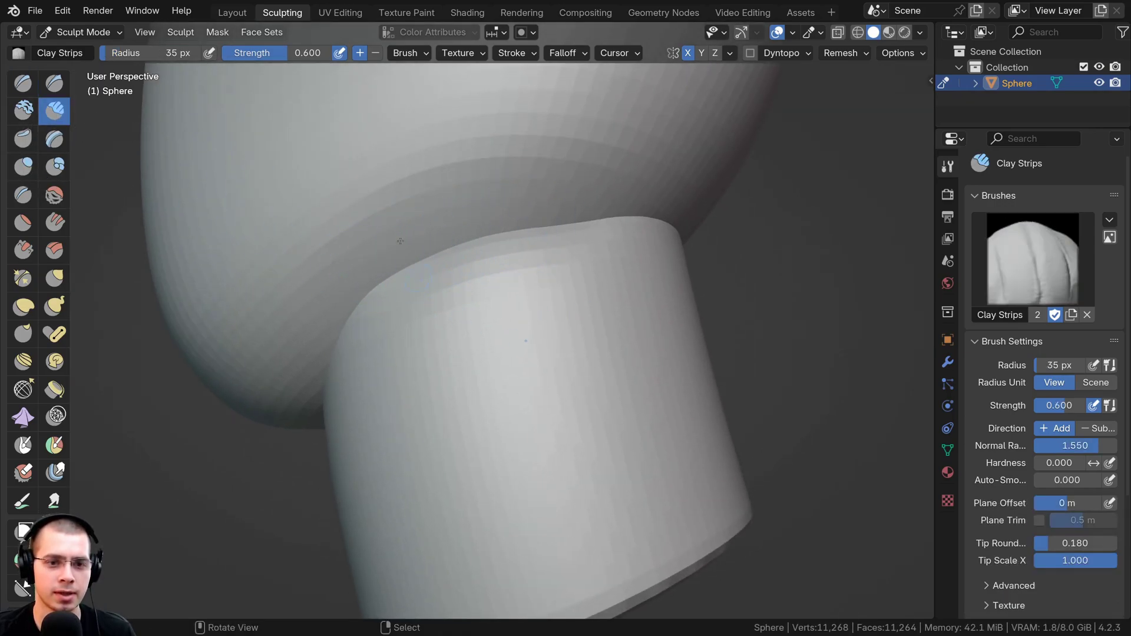
pyautogui.moveTo(497, 215); pyautogui.dragTo(517, 229)
pyautogui.scroll(-2, 521, 247)
pyautogui.moveTo(530, 272); pyautogui.dragTo(534, 284, button='middle')
pyautogui.moveTo(527, 262)
pyautogui.mouseDown()
pyautogui.moveTo(518, 266)
pyautogui.moveTo(539, 254)
pyautogui.moveTo(471, 263)
pyautogui.mouseUp()
pyautogui.moveTo(487, 259)
pyautogui.mouseDown(button='middle')
pyautogui.moveTo(491, 270)
pyautogui.moveTo(530, 251)
pyautogui.moveTo(506, 254)
pyautogui.mouseUp(button='middle')
pyautogui.scroll(3, 492, 269)
pyautogui.moveTo(492, 257); pyautogui.dragTo(553, 249)
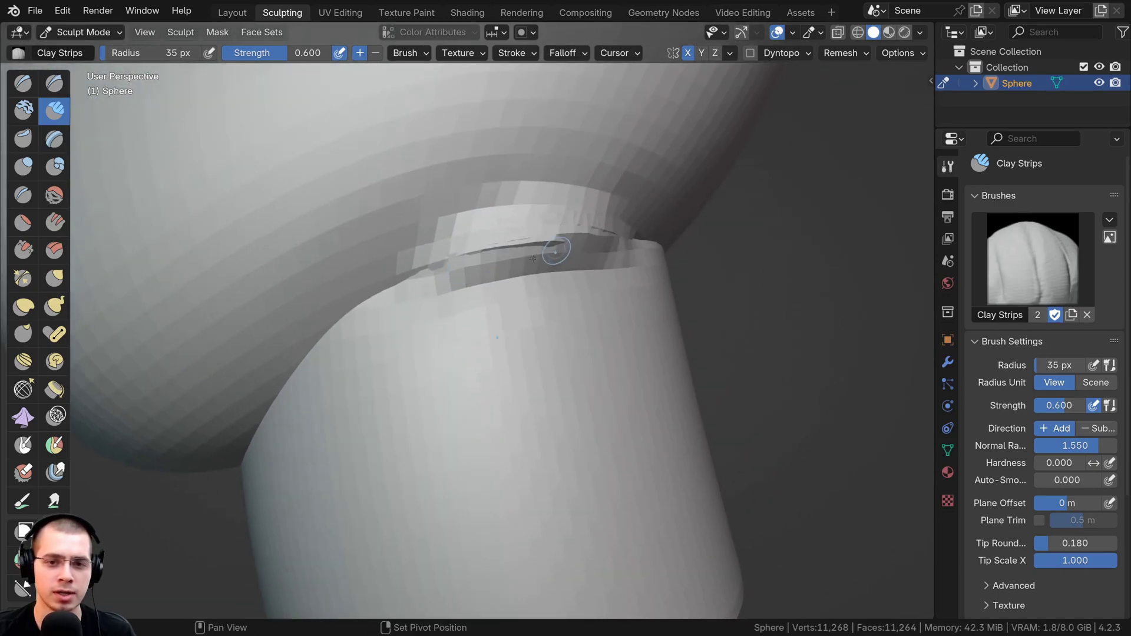
pyautogui.scroll(-1, 545, 250)
pyautogui.moveTo(544, 250); pyautogui.dragTo(518, 256, button='middle')
pyautogui.moveTo(460, 265); pyautogui.dragTo(538, 246)
pyautogui.scroll(3, 532, 212)
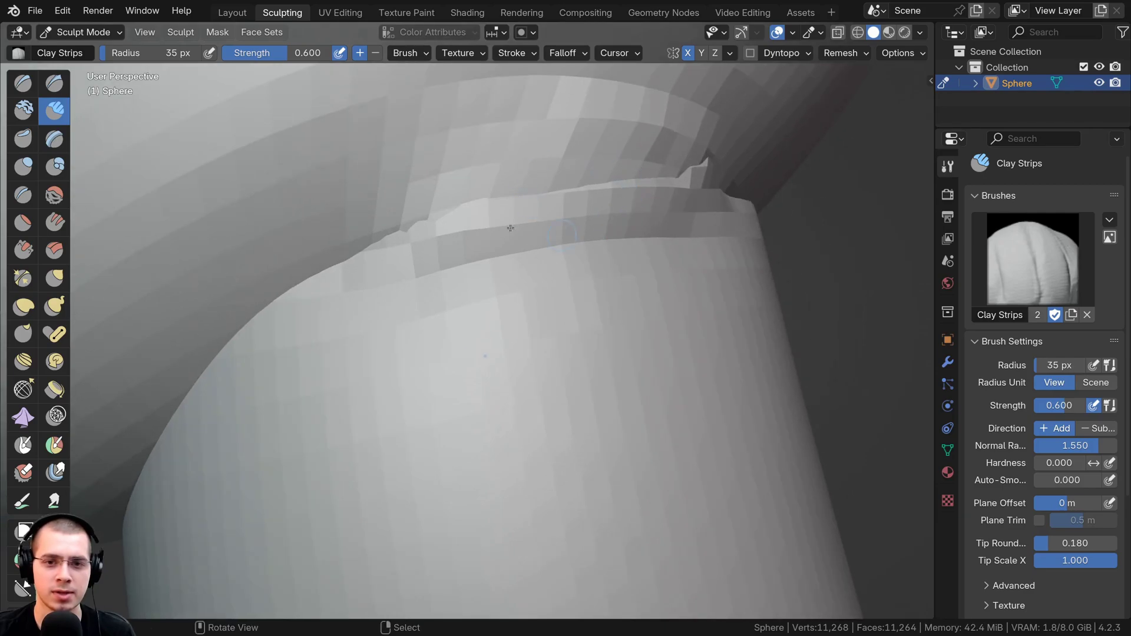
# Adjust the voxel size on the joined model and voxel remesh the head and neck into one continuous mesh.
pyautogui.scroll(-9, 471, 216)
pyautogui.moveTo(474, 236)
pyautogui.mouseDown(button='middle')
pyautogui.moveTo(459, 265)
pyautogui.moveTo(464, 321)
pyautogui.moveTo(531, 376)
pyautogui.mouseUp(button='middle')
pyautogui.scroll(6, 472, 250)
pyautogui.moveTo(488, 255); pyautogui.dragTo(530, 313, button='middle')
pyautogui.moveTo(263, 428); pyautogui.dragTo(540, 364, button='middle')
pyautogui.moveTo(483, 307); pyautogui.dragTo(692, 285, button='middle')
pyautogui.scroll(4, 553, 279)
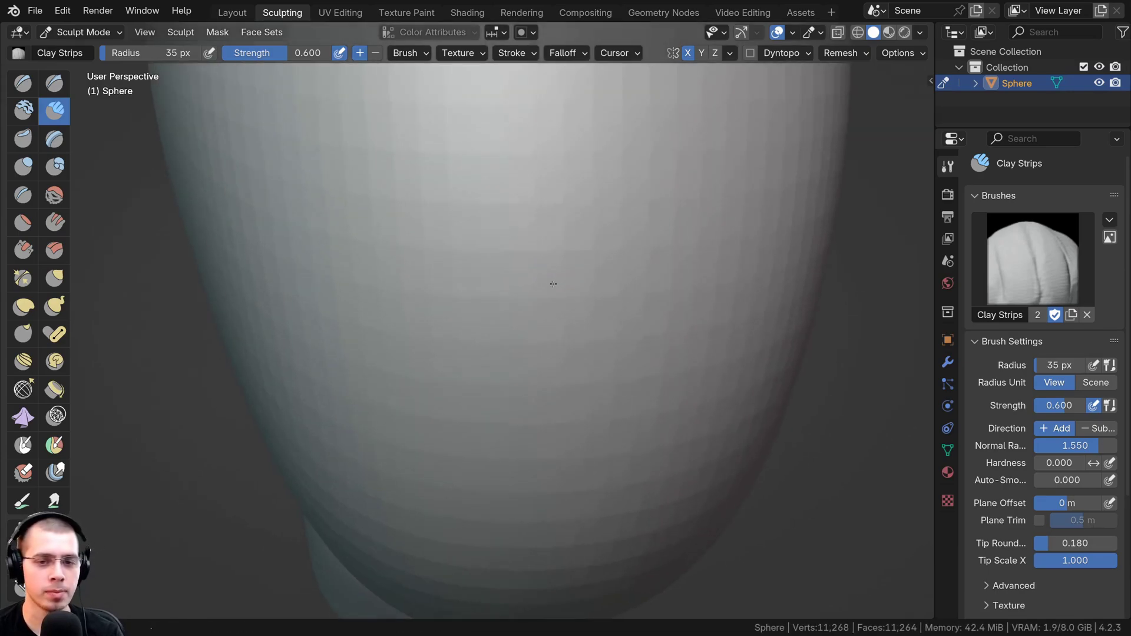
pyautogui.scroll(-6, 556, 283)
pyautogui.moveTo(555, 282); pyautogui.dragTo(561, 233, button='middle')
pyautogui.press('r')
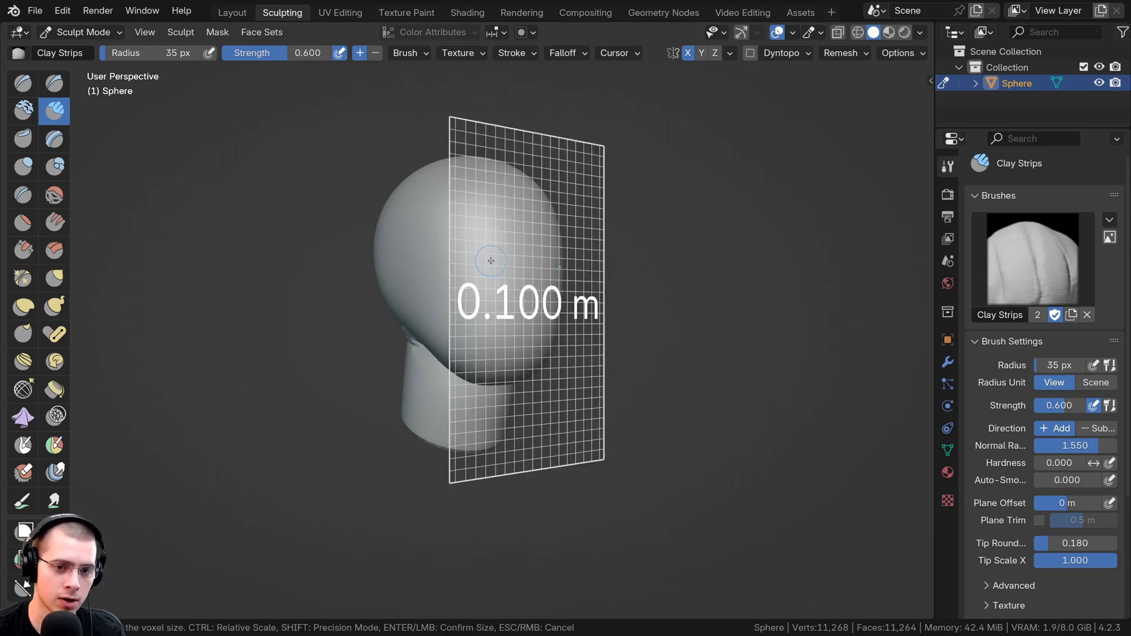
pyautogui.click(537, 113)
pyautogui.moveTo(500, 293); pyautogui.dragTo(576, 288, button='middle')
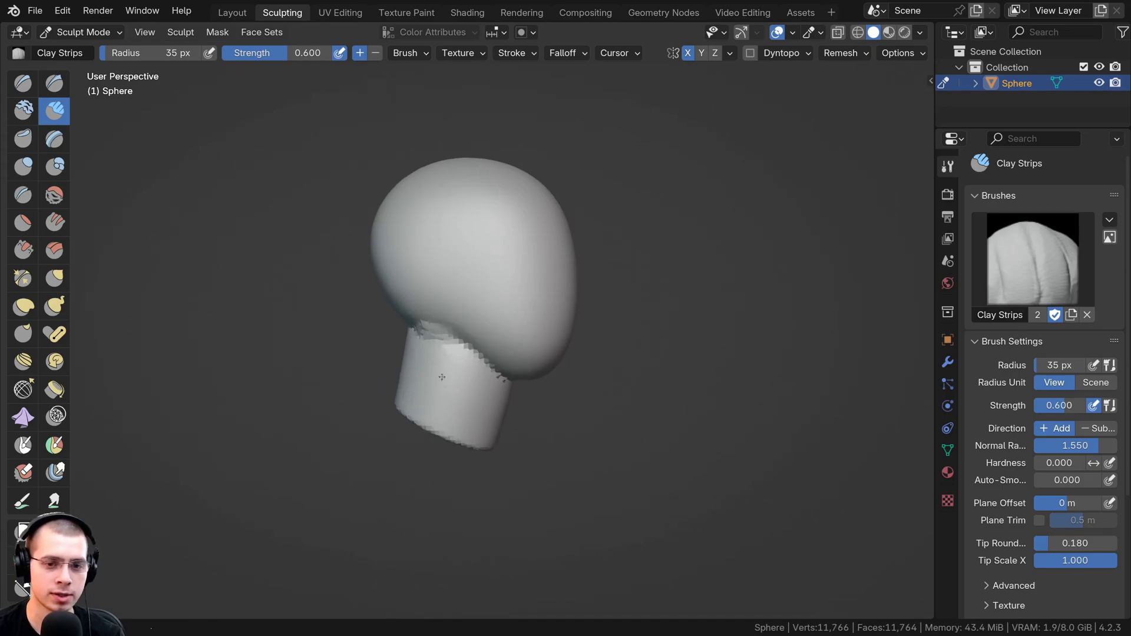
# Examine the remeshed head and neck at their junction, including the inside of the mesh.
pyautogui.scroll(4, 441, 377)
pyautogui.moveTo(466, 294)
pyautogui.mouseDown()
pyautogui.moveTo(472, 336)
pyautogui.moveTo(533, 371)
pyautogui.moveTo(465, 318)
pyautogui.moveTo(459, 348)
pyautogui.mouseUp()
pyautogui.scroll(-6, 466, 327)
pyautogui.scroll(8, 467, 327)
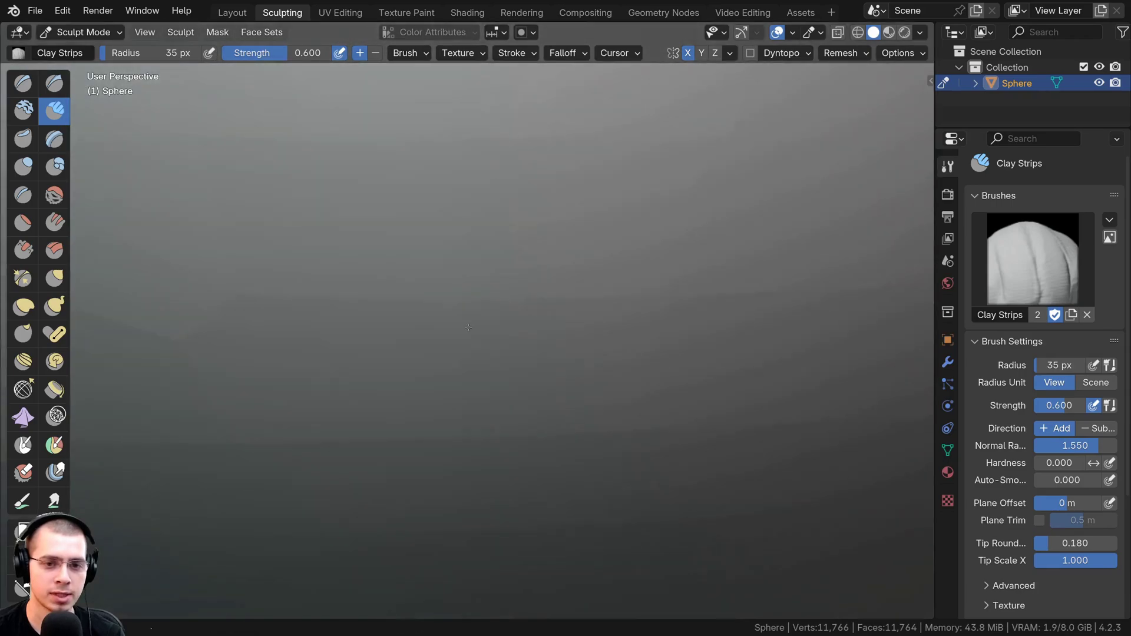
pyautogui.moveTo(459, 295); pyautogui.dragTo(364, 366, button='middle')
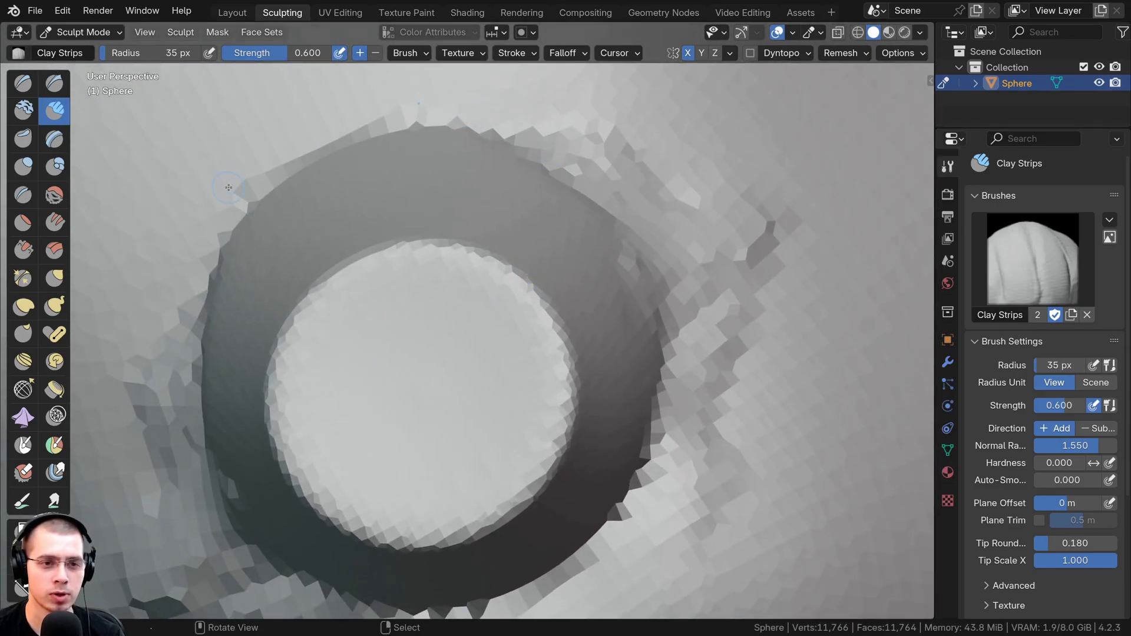
pyautogui.scroll(-8, 338, 223)
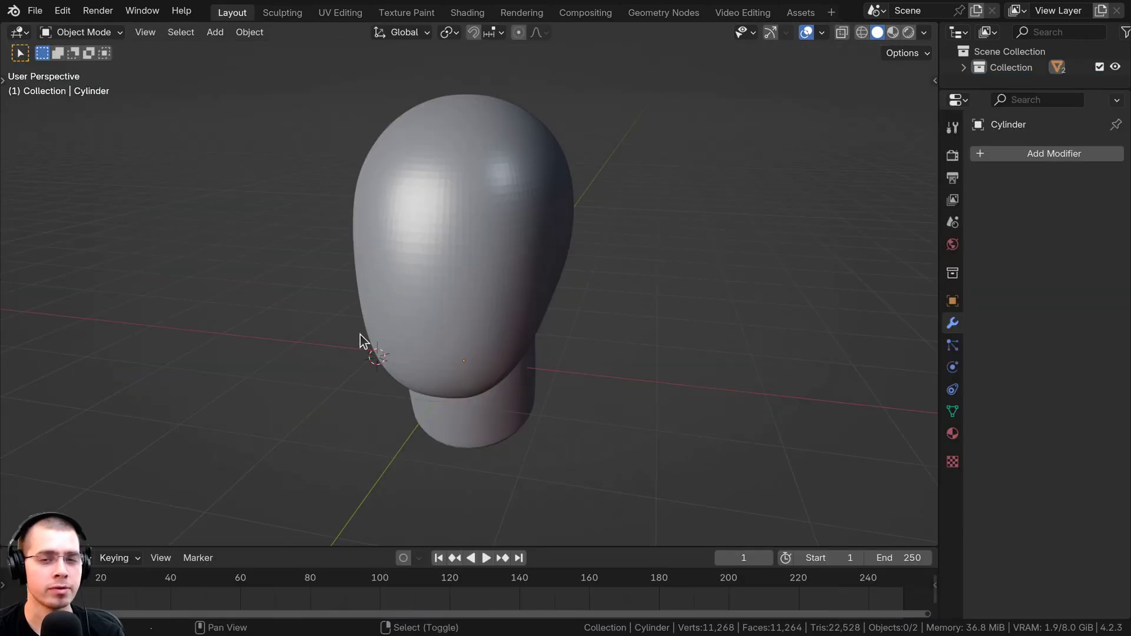
# Check the separate head sphere's mesh in Edit Mode in the Layout workspace.
pyautogui.click(404, 230)
pyautogui.press('Tab')
pyautogui.moveTo(404, 229); pyautogui.dragTo(479, 250, button='middle')
pyautogui.press('Tab')
# Add a Boolean modifier to the neck cylinder.
pyautogui.click(517, 377)
pyautogui.press('Tab')
pyautogui.press('Tab')
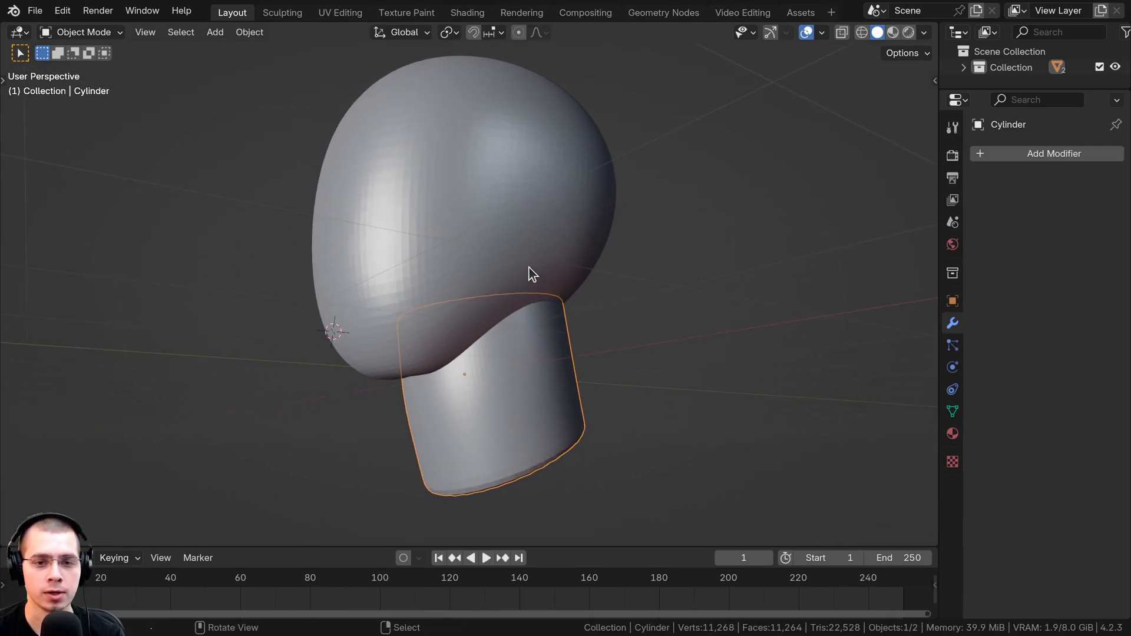
pyautogui.click(1002, 152)
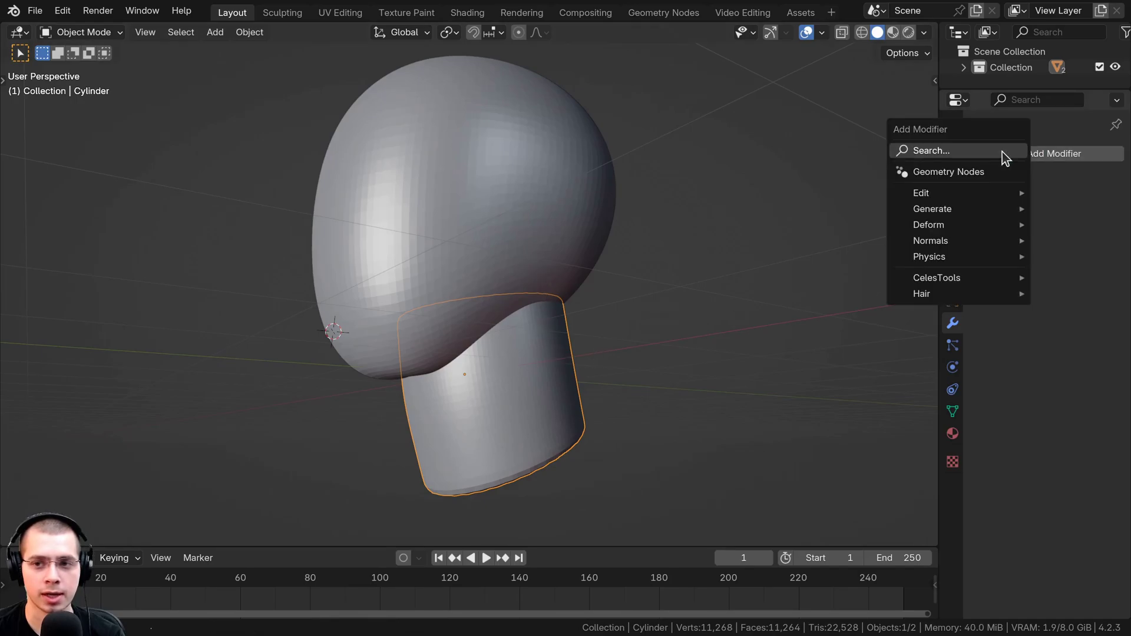
pyautogui.write('boo')
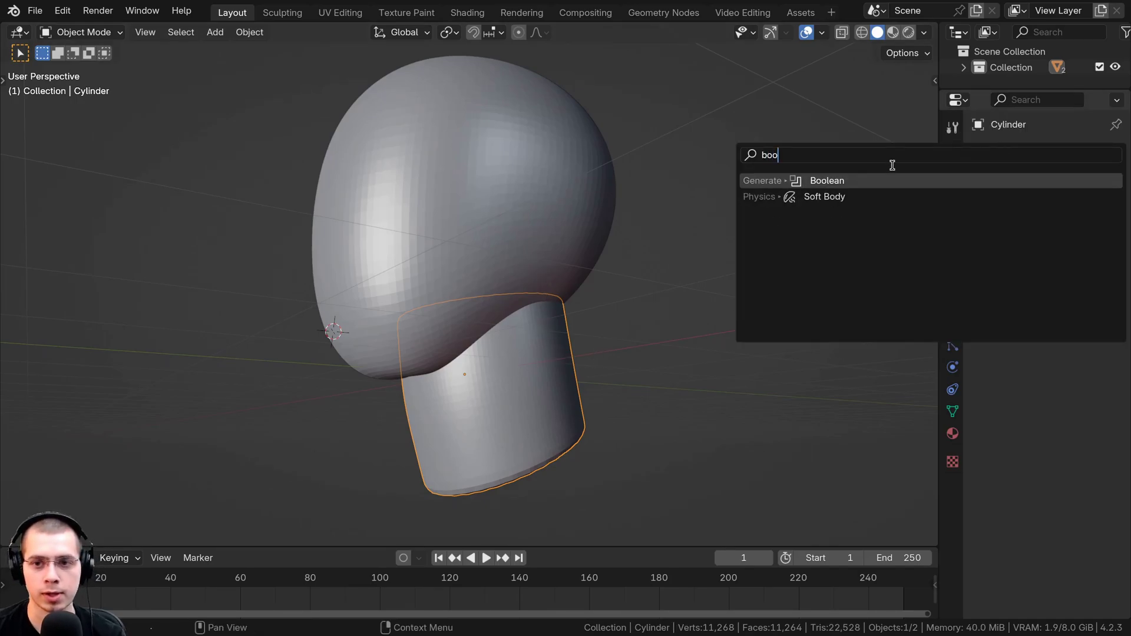
pyautogui.click(885, 182)
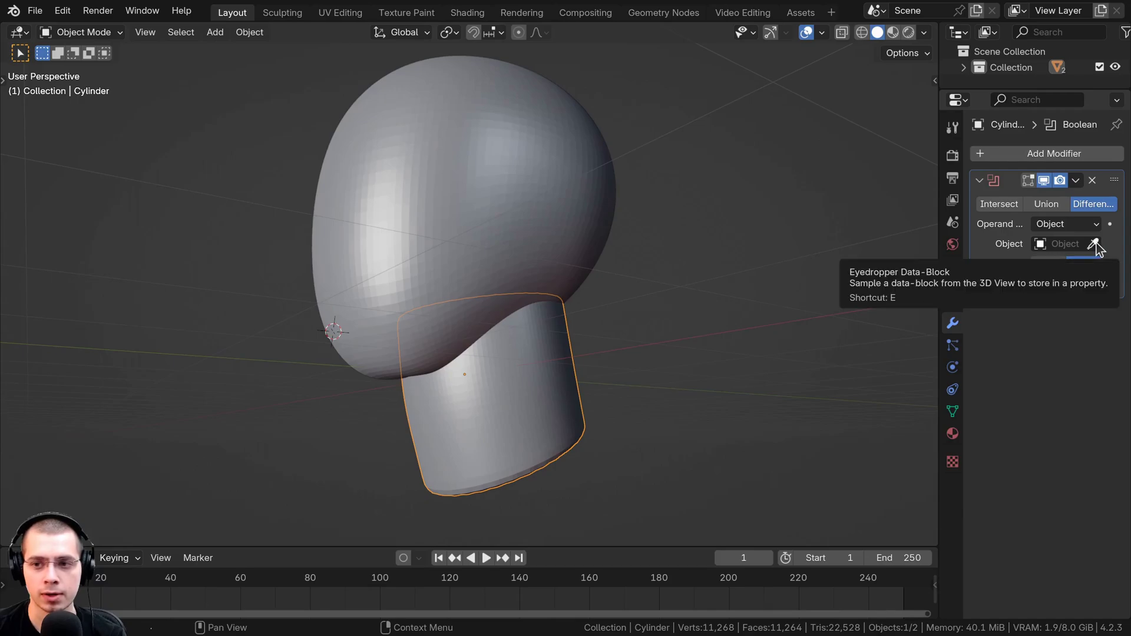
# Target the head sphere with the Boolean modifier and set its operation to Union.
pyautogui.click(1092, 244)
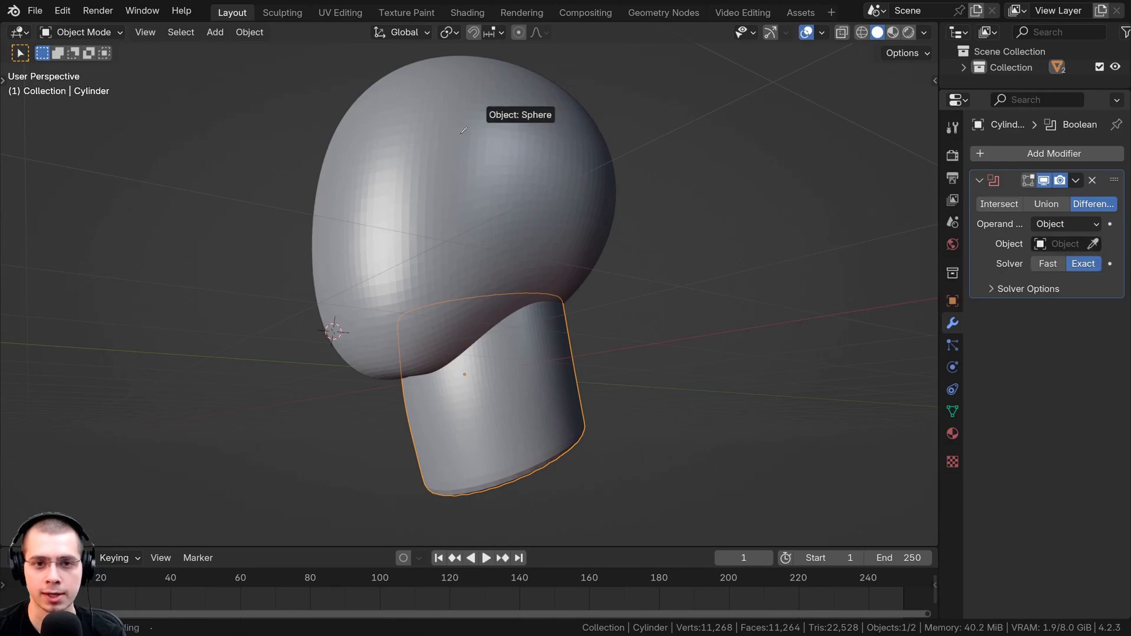
pyautogui.click(455, 266)
pyautogui.moveTo(940, 210); pyautogui.dragTo(907, 211)
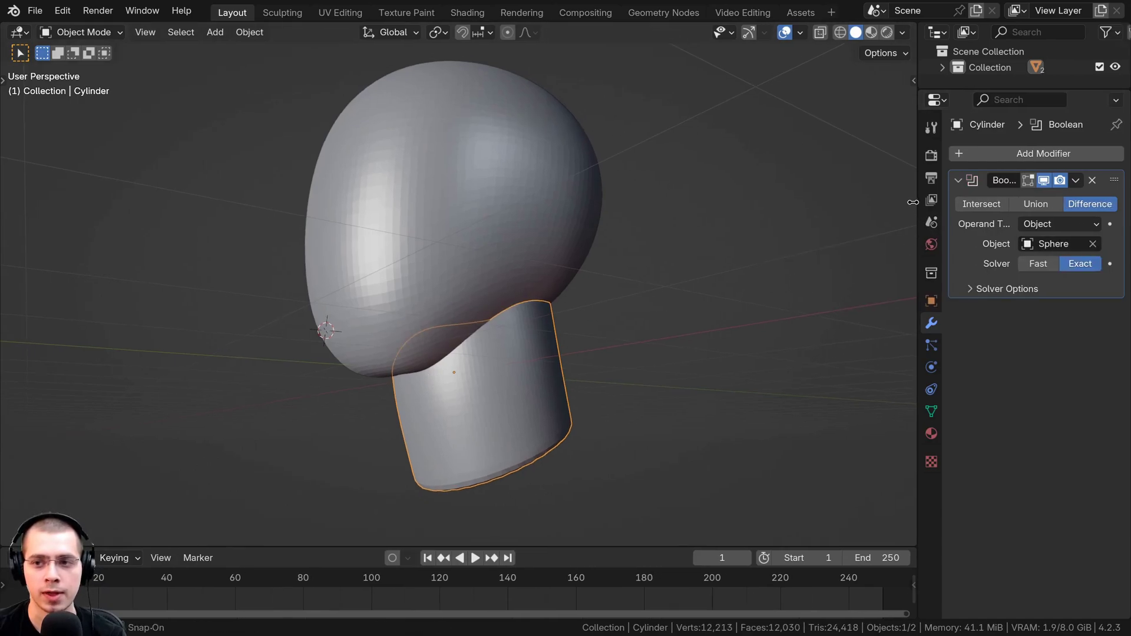
pyautogui.click(1031, 205)
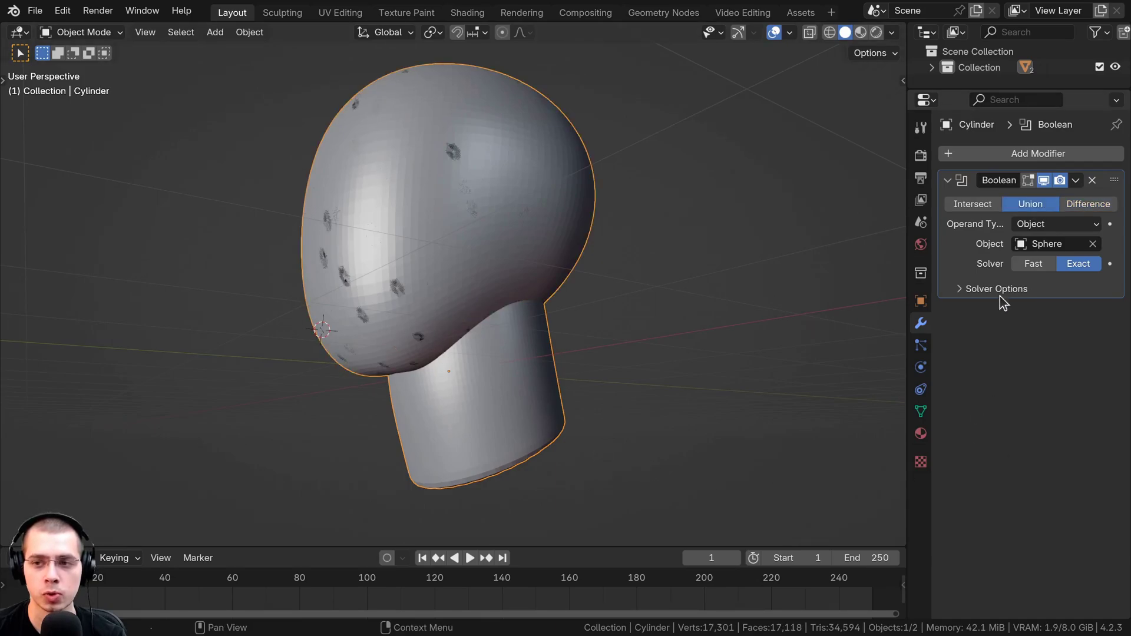
# Apply the Boolean modifier on the neck cylinder and delete the leftover original head sphere.
pyautogui.click(1075, 180)
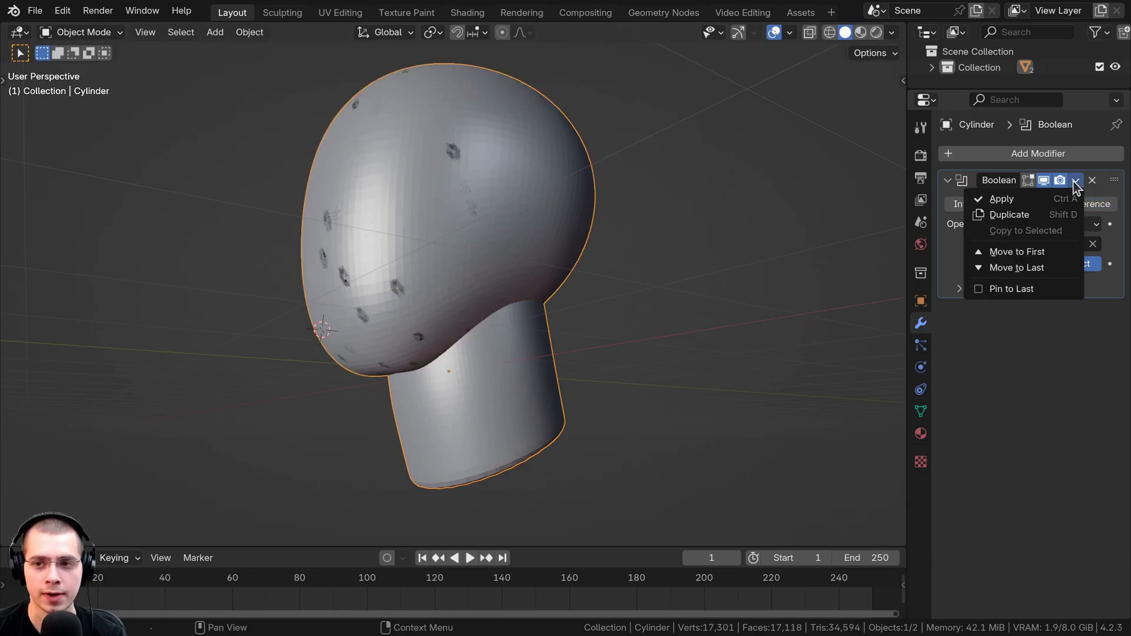
pyautogui.click(1005, 200)
pyautogui.press('g')
pyautogui.press('Escape')
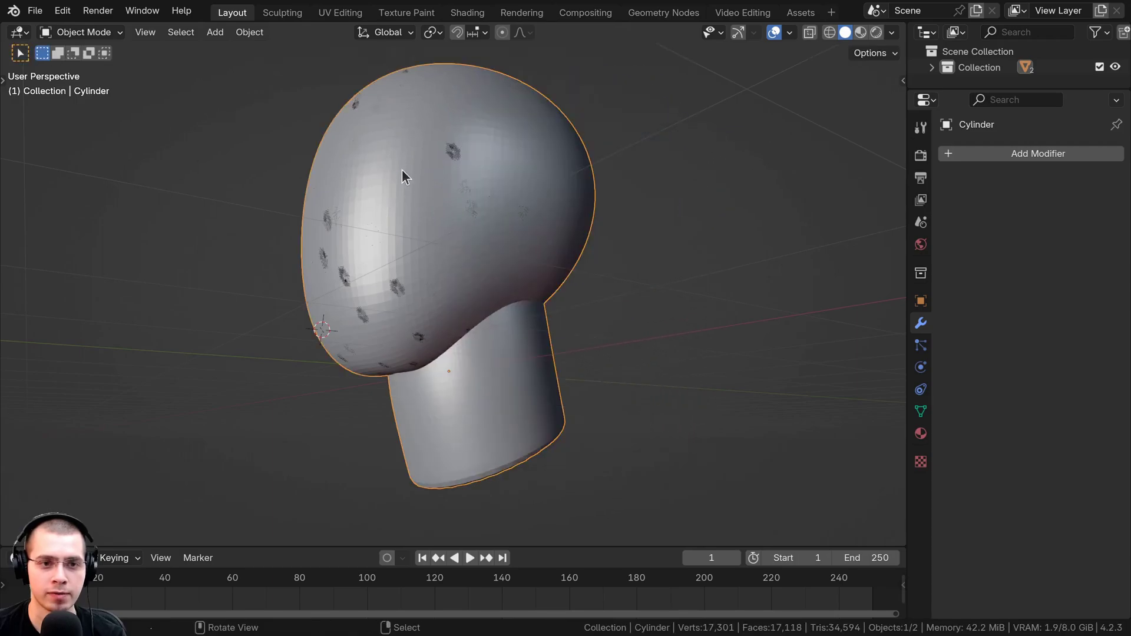
pyautogui.click(511, 159)
pyautogui.press('g')
pyautogui.click(285, 207)
pyautogui.press('Delete')
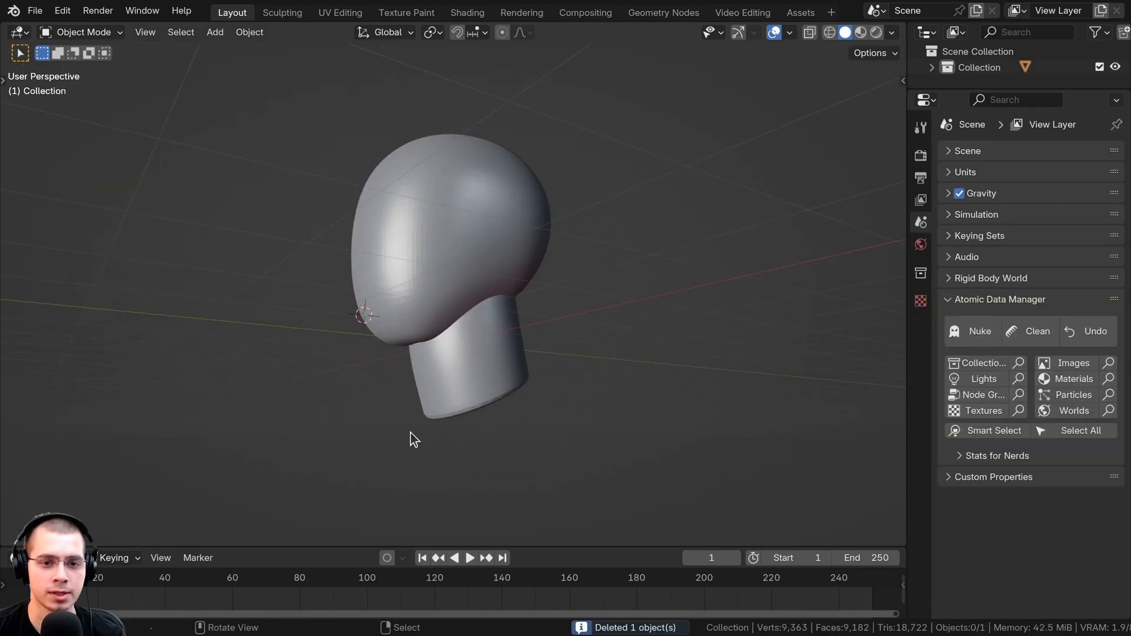
# Examine the merged head and neck topology around their seam in Edit Mode.
pyautogui.click(490, 291)
pyautogui.press('Tab')
pyautogui.scroll(1, 534, 299)
pyautogui.moveTo(534, 299); pyautogui.dragTo(624, 389, button='middle')
pyautogui.scroll(8, 611, 299)
pyautogui.hotkey('alt', 'a')
pyautogui.moveTo(650, 282); pyautogui.dragTo(601, 131, button='middle')
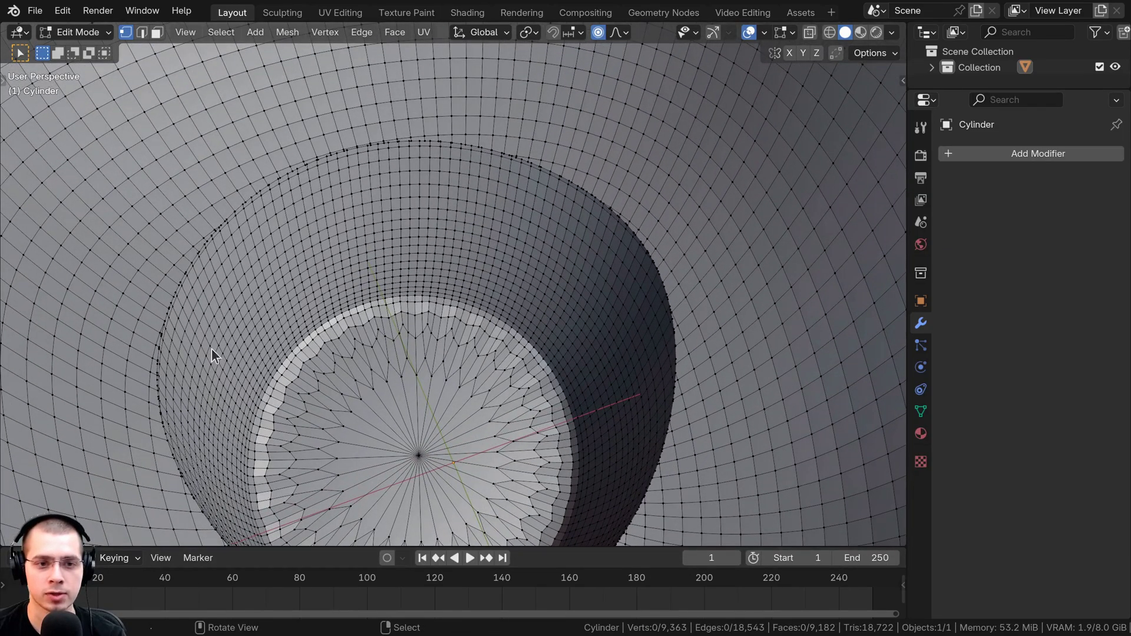
pyautogui.scroll(-5, 563, 330)
pyautogui.moveTo(563, 330); pyautogui.dragTo(368, 192, button='middle')
pyautogui.scroll(-3, 436, 259)
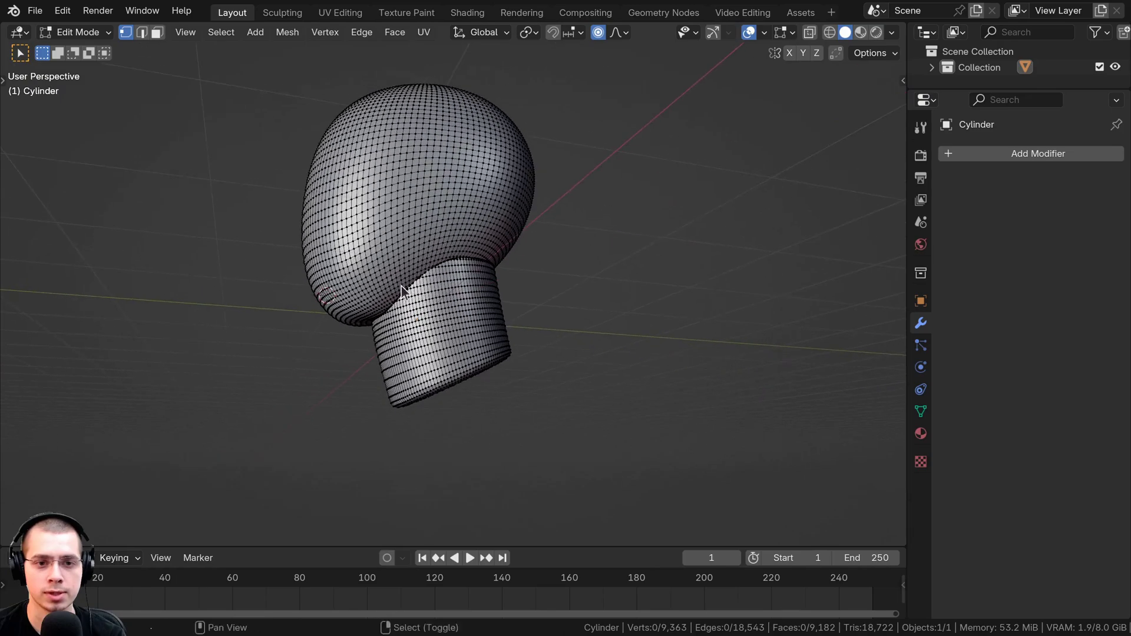
pyautogui.press('Tab')
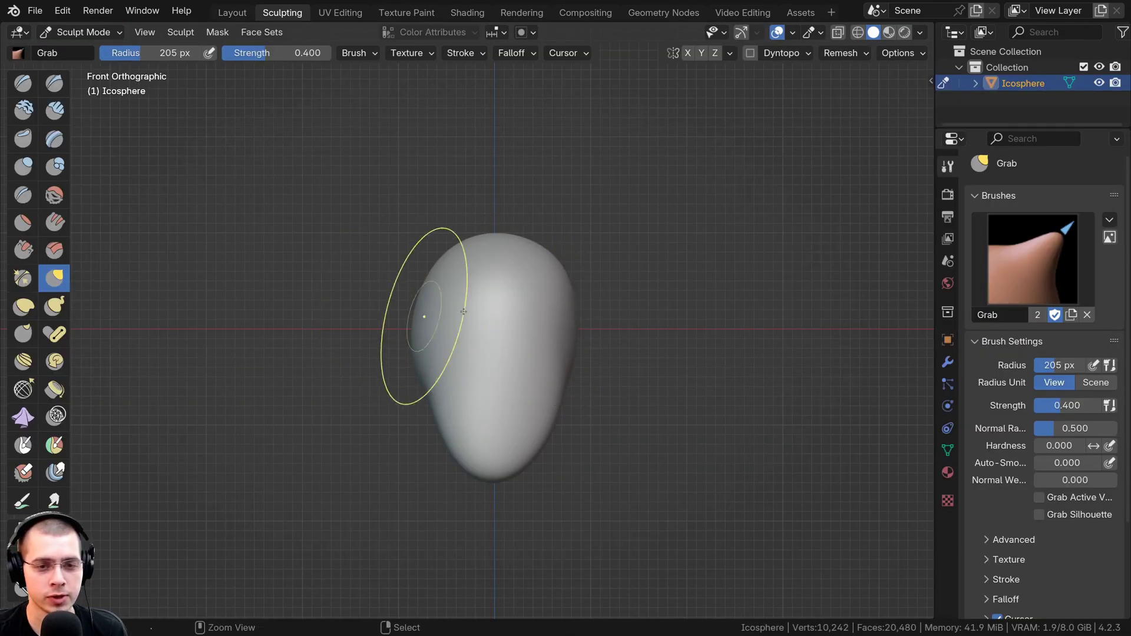
# Reshape the lower part of the icosphere head with Grab brush strokes at 205 px radius and 0.400 strength.
pyautogui.moveTo(464, 312)
pyautogui.keyDown('ctrl'); pyautogui.mouseDown(button='middle')
pyautogui.moveTo(470, 400)
pyautogui.moveTo(487, 345)
pyautogui.moveTo(433, 353)
pyautogui.moveTo(476, 376)
pyautogui.mouseUp(button='middle'); pyautogui.keyUp('ctrl')
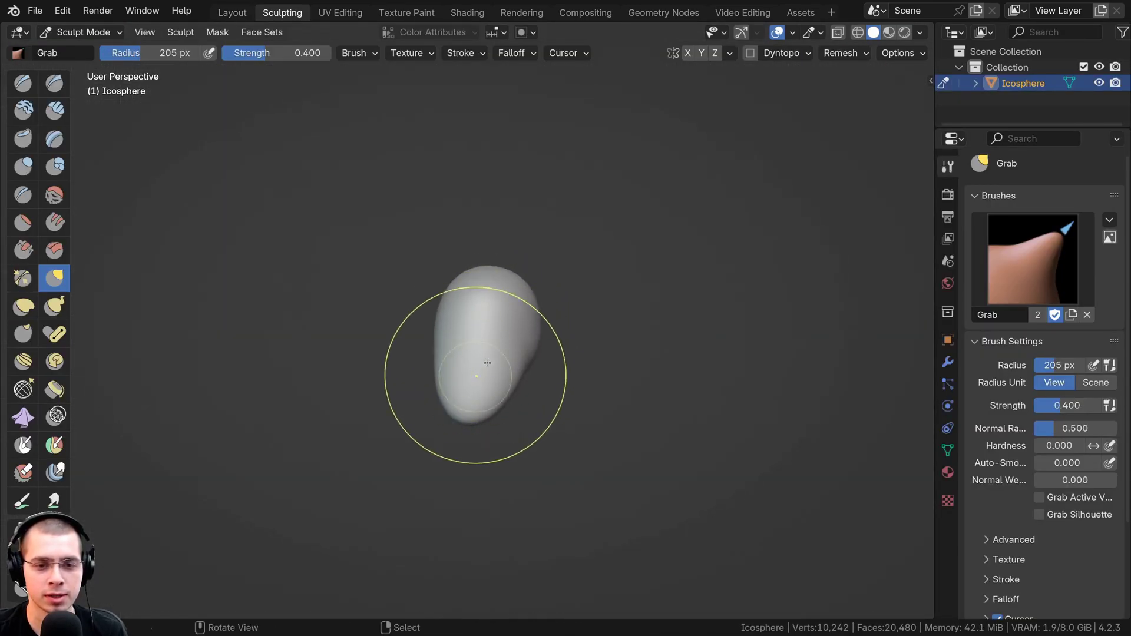
pyautogui.moveTo(487, 363); pyautogui.dragTo(512, 368)
pyautogui.moveTo(510, 335)
pyautogui.keyDown('shift'); pyautogui.mouseDown(button='middle')
pyautogui.moveTo(490, 313)
pyautogui.moveTo(641, 318)
pyautogui.mouseUp(button='middle'); pyautogui.keyUp('shift')
pyautogui.moveTo(521, 375); pyautogui.dragTo(508, 382)
pyautogui.moveTo(505, 430)
pyautogui.keyDown('ctrl'); pyautogui.mouseDown(button='middle')
pyautogui.moveTo(504, 404)
pyautogui.moveTo(521, 383)
pyautogui.moveTo(427, 325)
pyautogui.mouseUp(button='middle'); pyautogui.keyUp('ctrl')
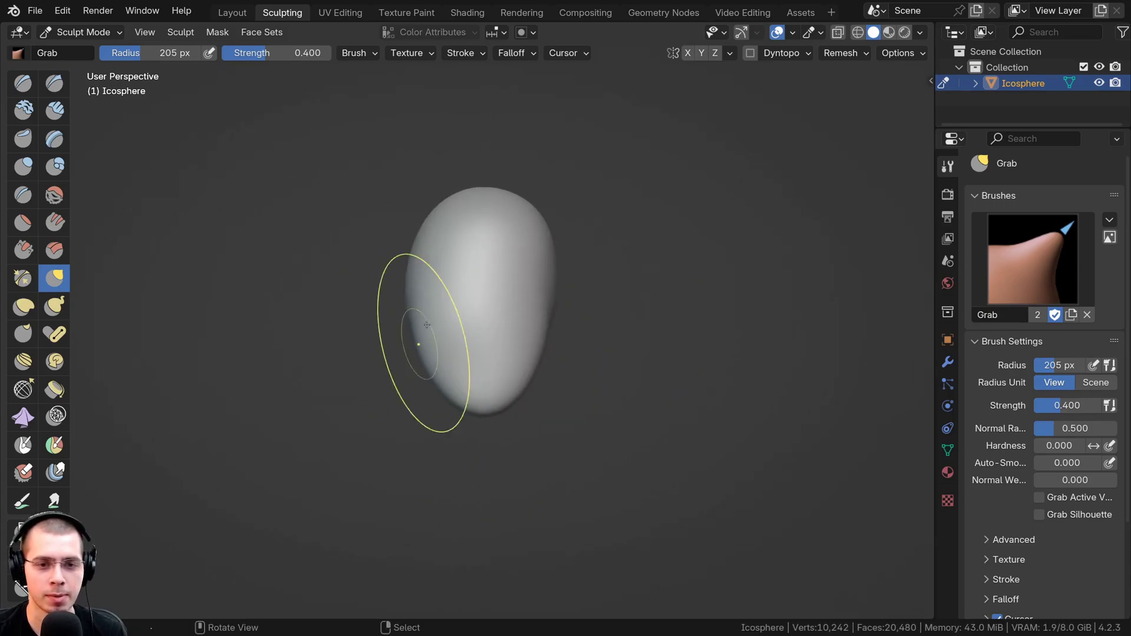
pyautogui.moveTo(420, 285); pyautogui.dragTo(430, 303, button='middle')
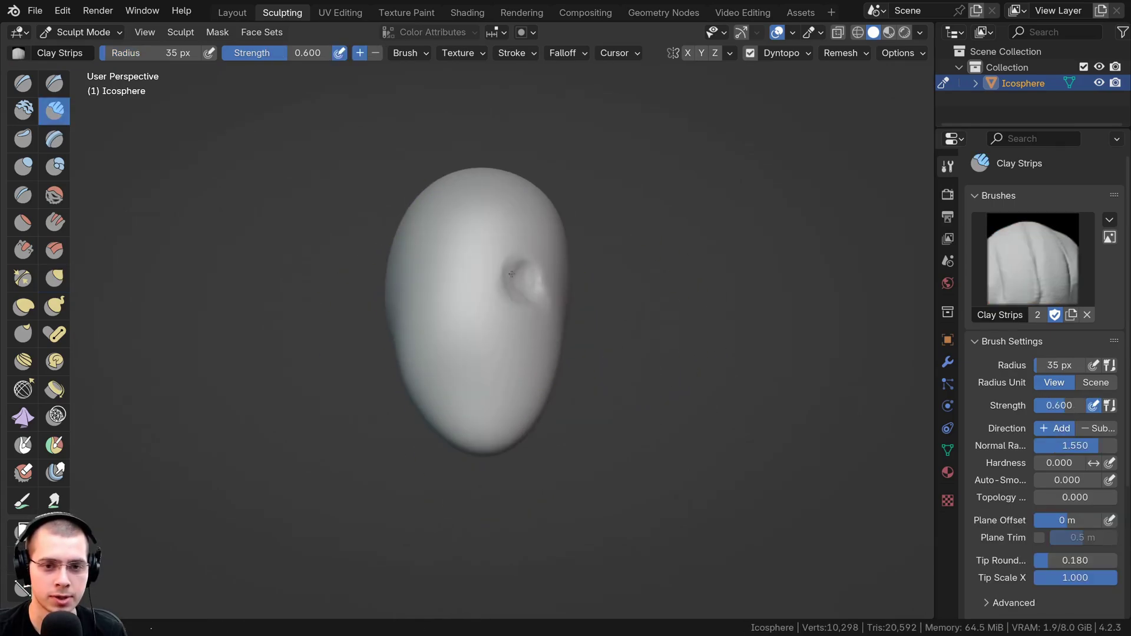
# Sculpt an eye socket and nose form on one side of the head with Dyntopo and 35 px Clay Strips.
pyautogui.moveTo(528, 278); pyautogui.dragTo(496, 295, button='middle')
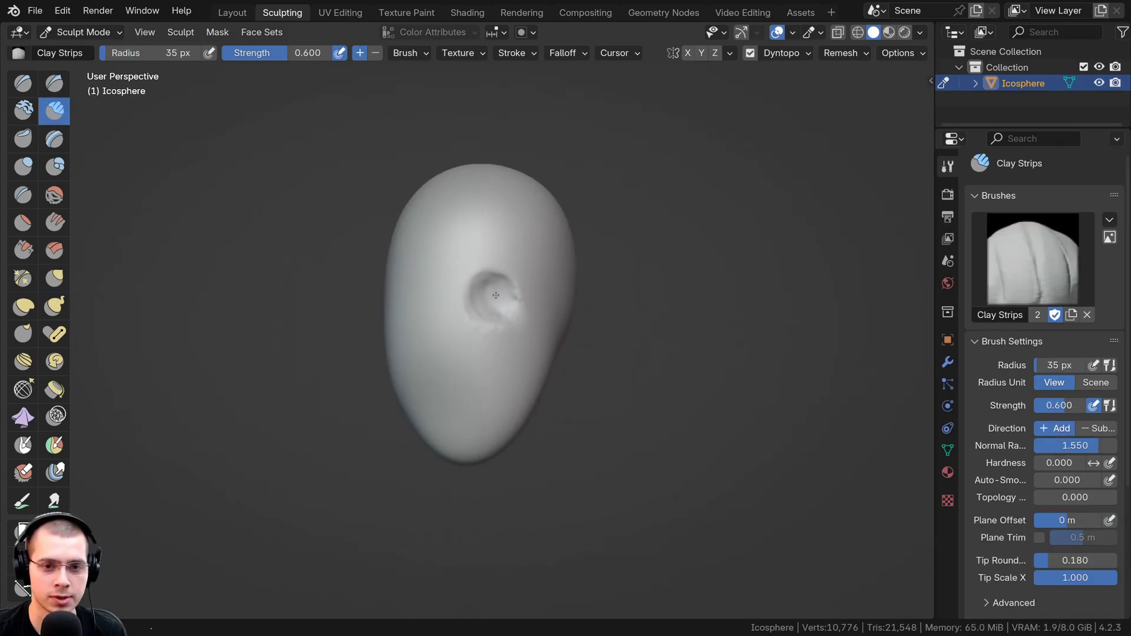
pyautogui.moveTo(496, 295); pyautogui.dragTo(482, 291)
pyautogui.moveTo(484, 325)
pyautogui.mouseDown()
pyautogui.moveTo(470, 306)
pyautogui.moveTo(483, 361)
pyautogui.moveTo(487, 312)
pyautogui.mouseUp()
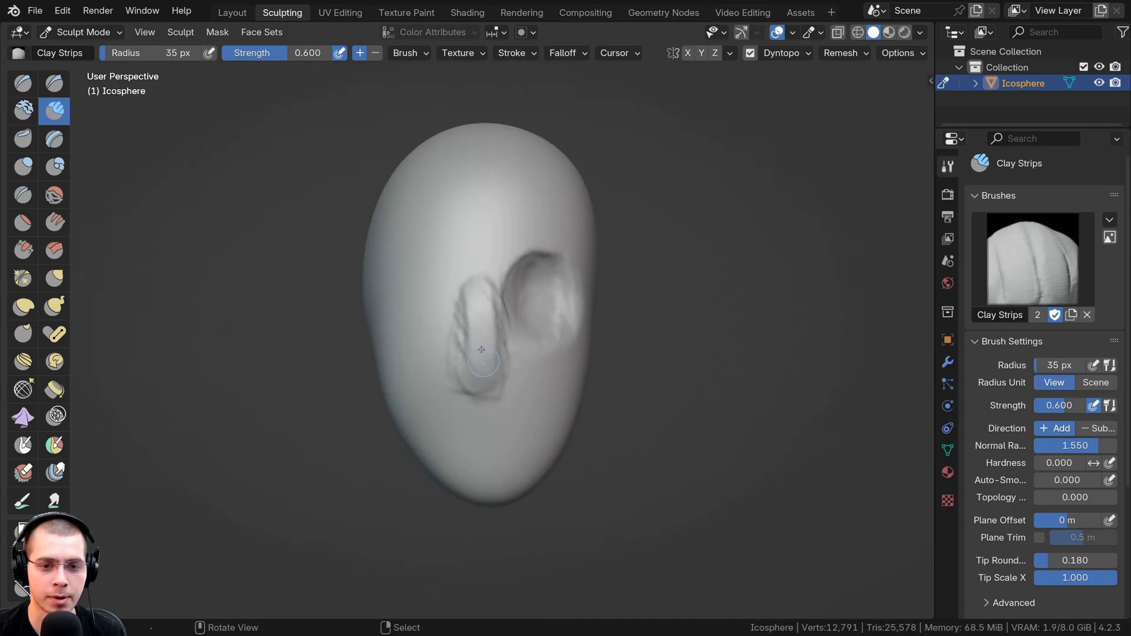
pyautogui.moveTo(486, 312); pyautogui.dragTo(443, 310, button='middle')
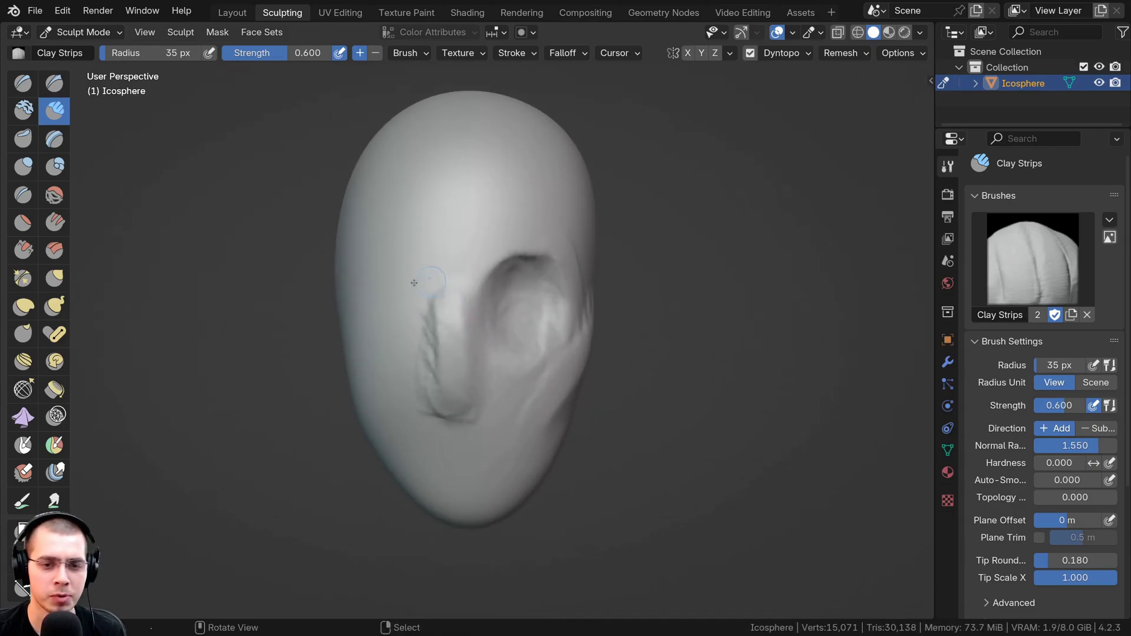
pyautogui.moveTo(354, 252)
pyautogui.mouseDown(button='middle')
pyautogui.moveTo(404, 242)
pyautogui.moveTo(444, 272)
pyautogui.moveTo(443, 288)
pyautogui.moveTo(527, 259)
pyautogui.moveTo(523, 214)
pyautogui.moveTo(544, 236)
pyautogui.mouseUp(button='middle')
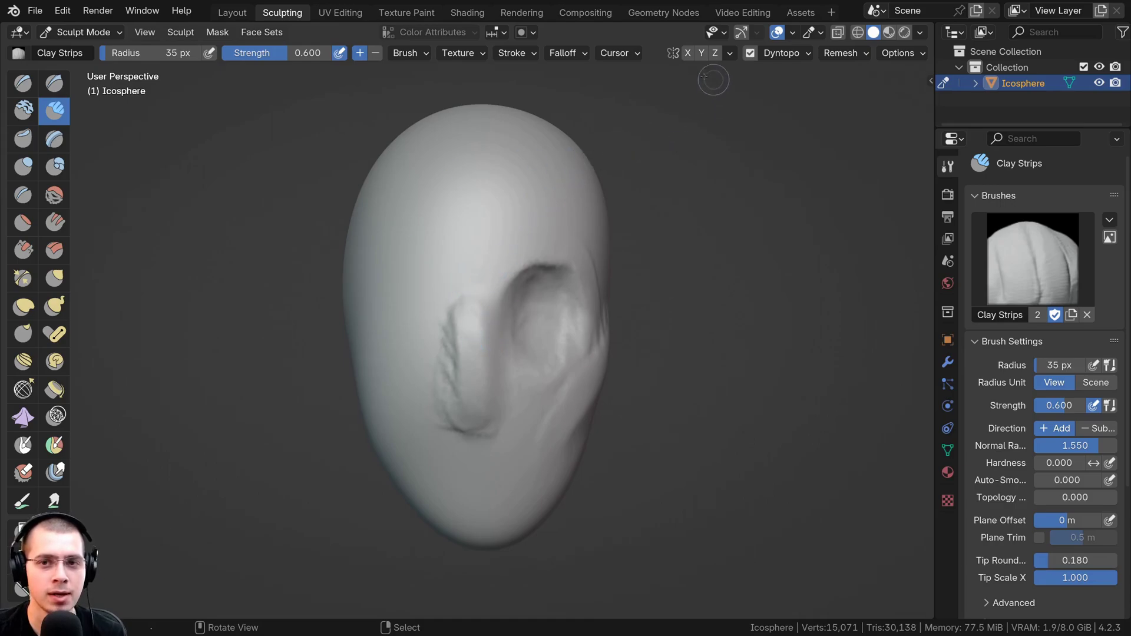
# Enable X-axis mirroring and sculpt Clay Strips brow strokes across the forehead, smoothing them out.
pyautogui.click(687, 54)
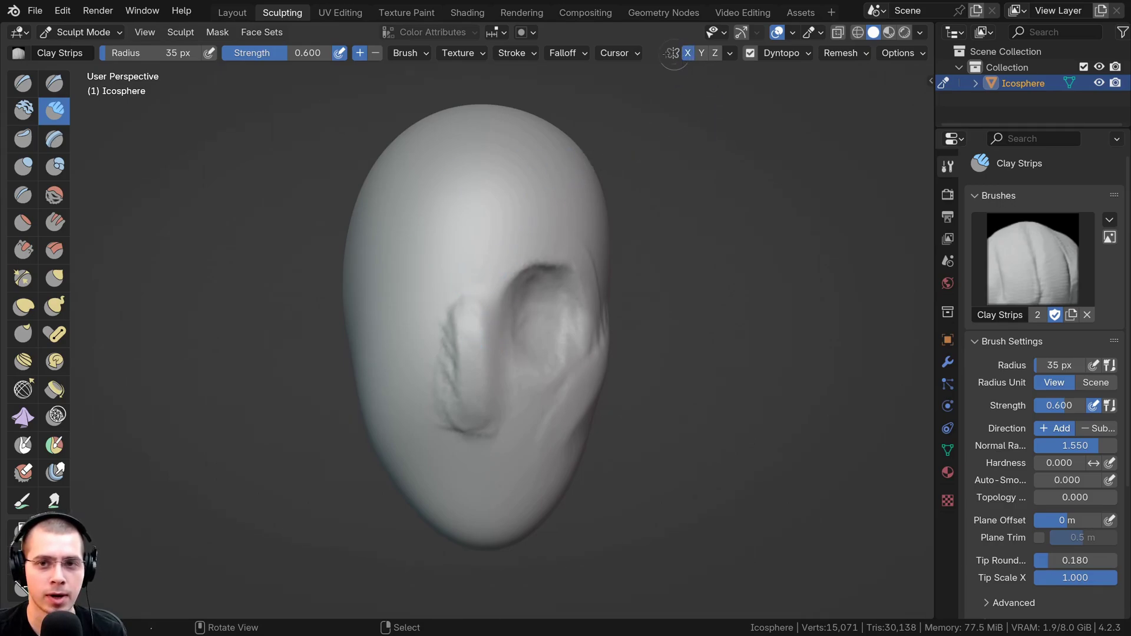
pyautogui.moveTo(530, 207); pyautogui.dragTo(517, 232, button='middle')
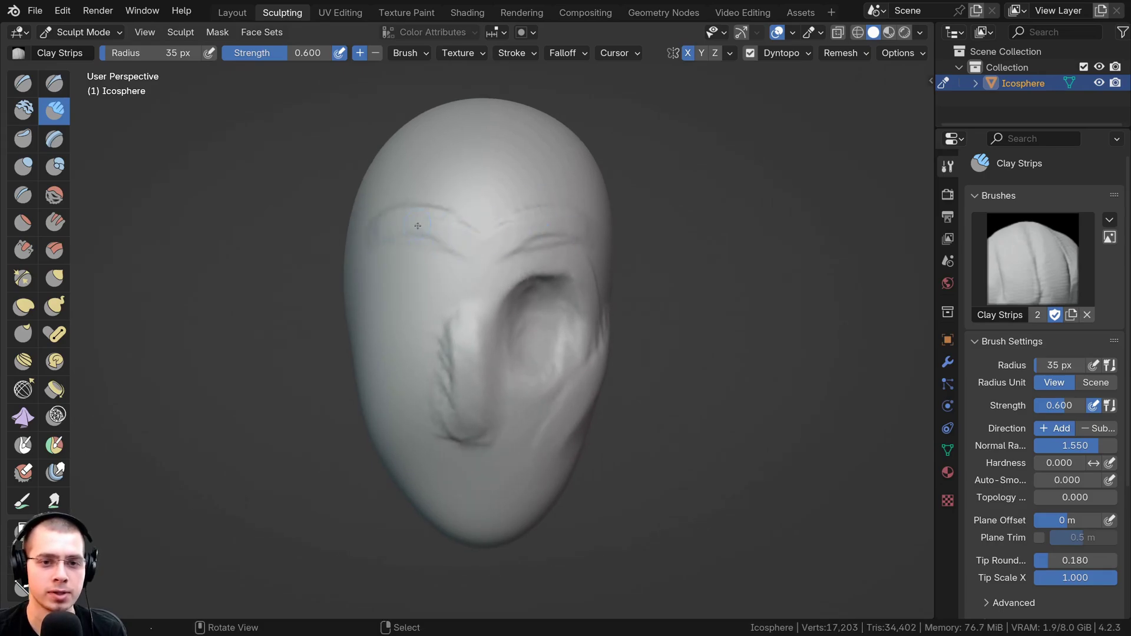
pyautogui.scroll(-2, 418, 226)
pyautogui.keyDown('shift'); pyautogui.moveTo(424, 248); pyautogui.dragTo(550, 279); pyautogui.keyUp('shift')
pyautogui.moveTo(490, 283)
pyautogui.mouseDown(button='middle')
pyautogui.moveTo(501, 273)
pyautogui.moveTo(564, 293)
pyautogui.mouseUp(button='middle')
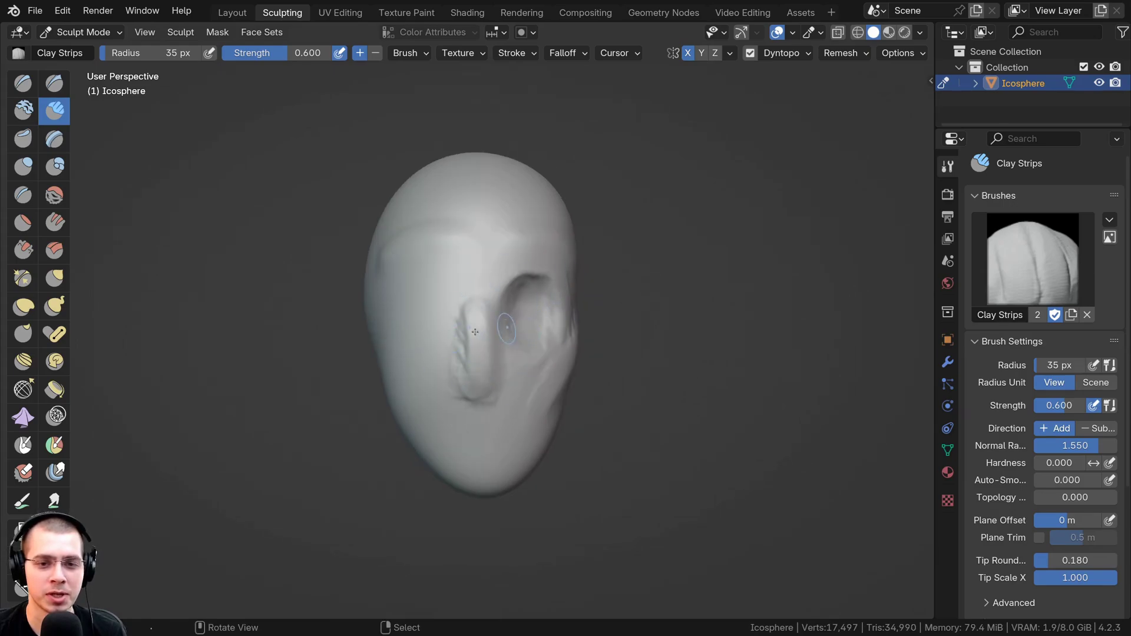
pyautogui.scroll(2, 424, 280)
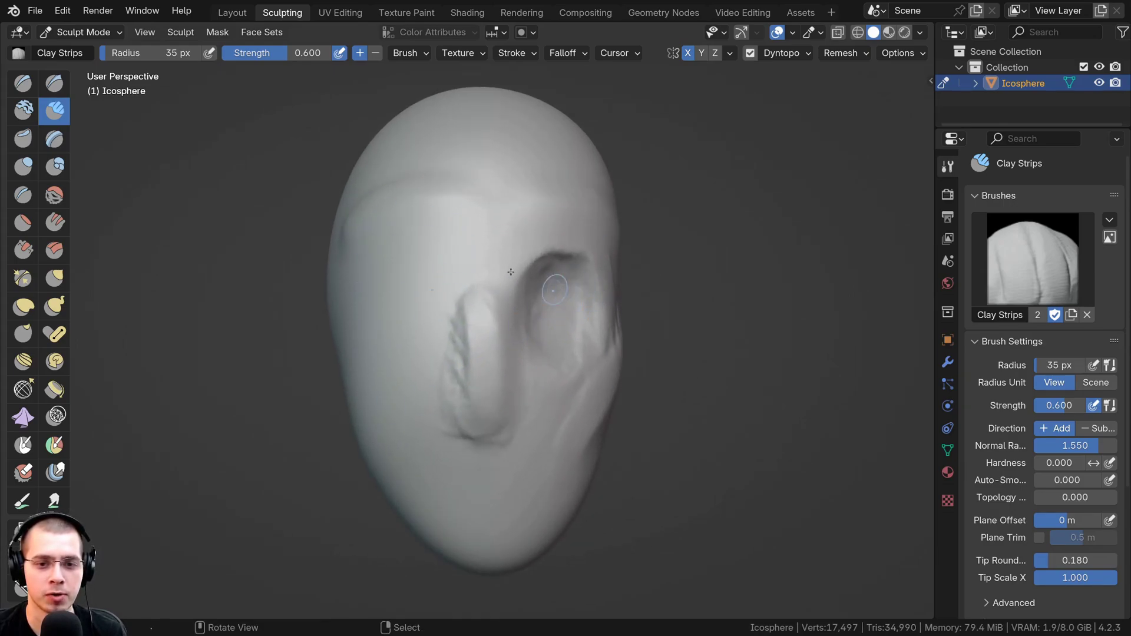
# Symmetrize the sculpted head in the -X to +X direction.
pyautogui.click(730, 54)
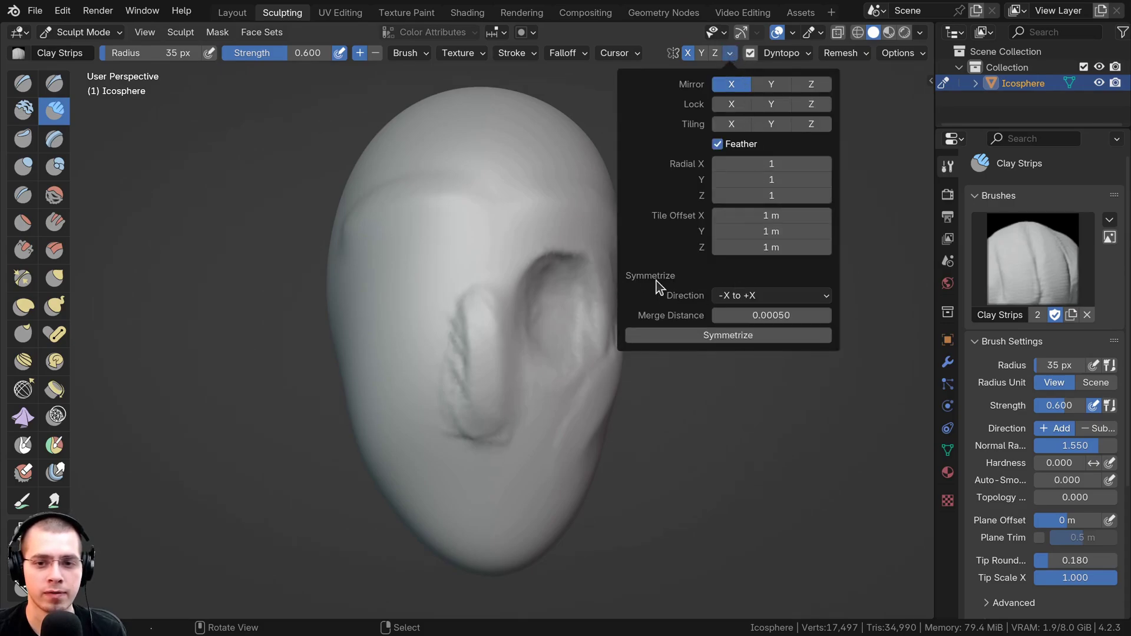
pyautogui.click(730, 295)
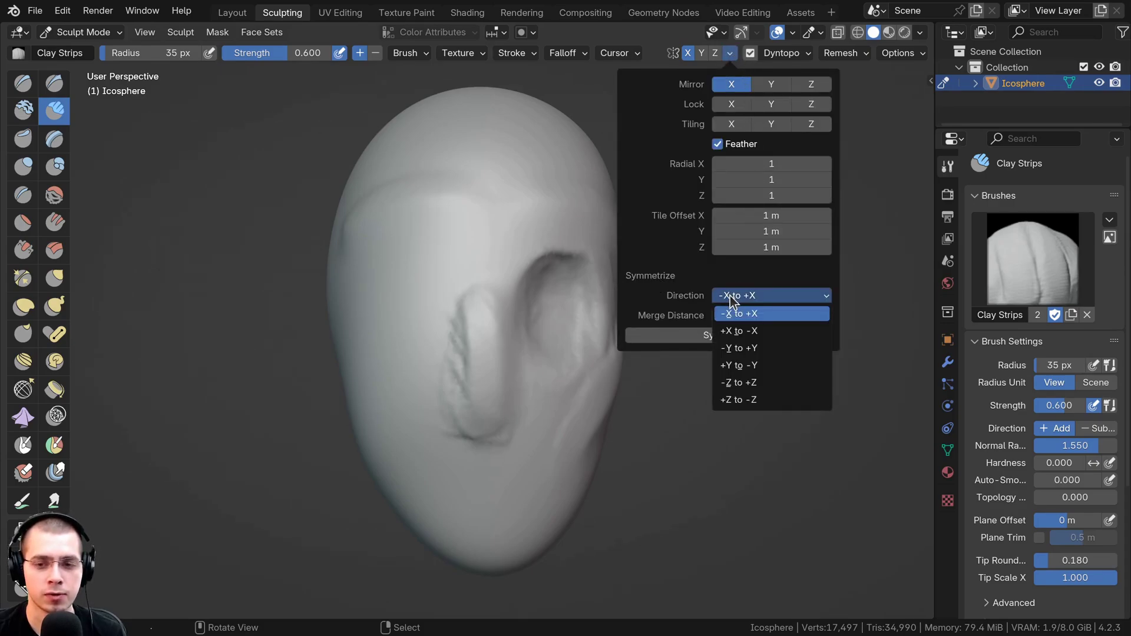
pyautogui.click(730, 296)
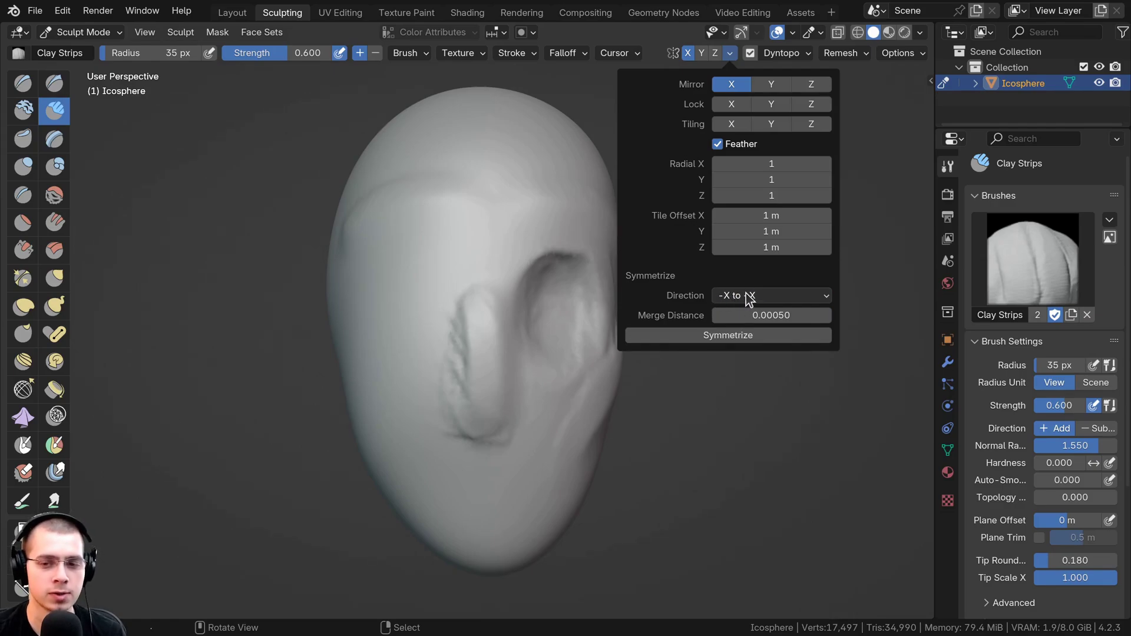
pyautogui.click(715, 333)
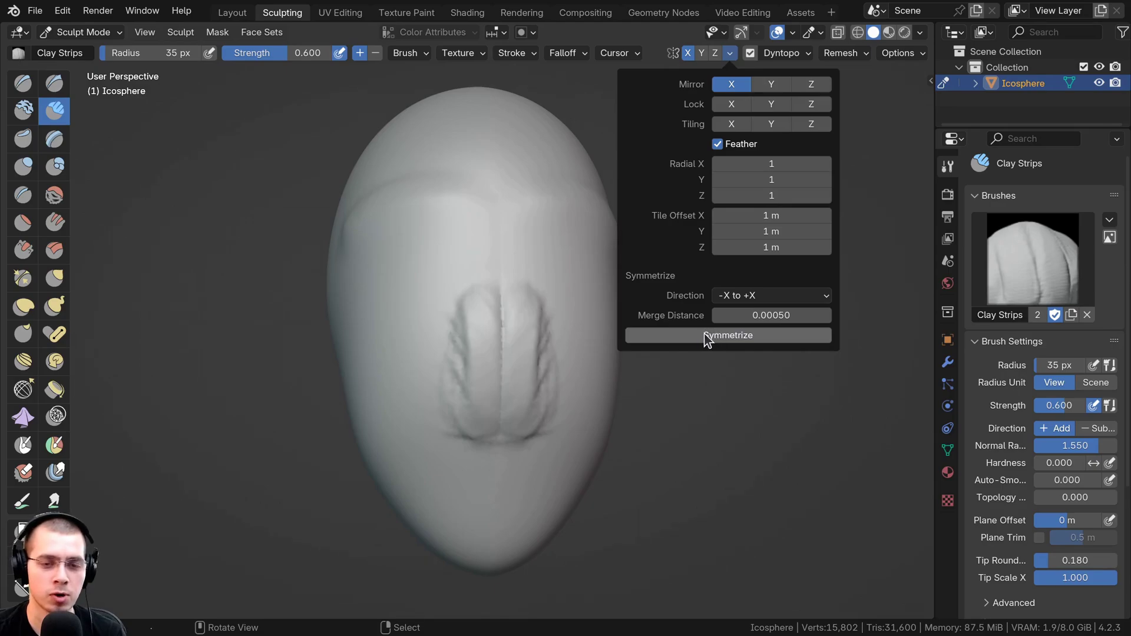
# Undo the -X to +X symmetrize and symmetrize the head in the +X to -X direction instead.
pyautogui.click(736, 301)
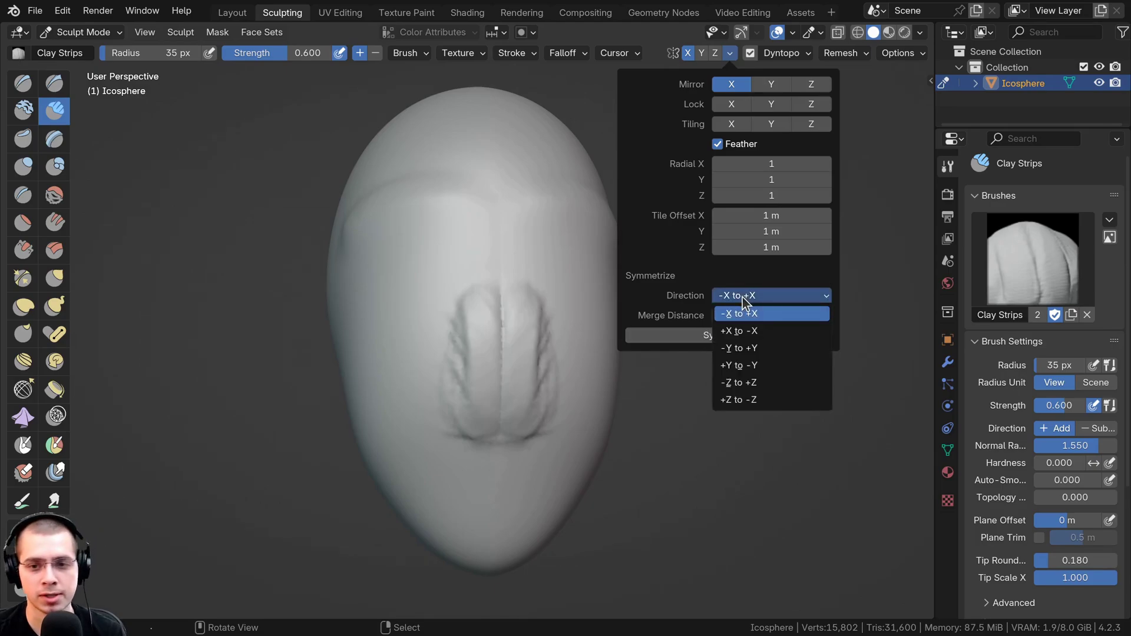
pyautogui.click(735, 334)
pyautogui.click(740, 334)
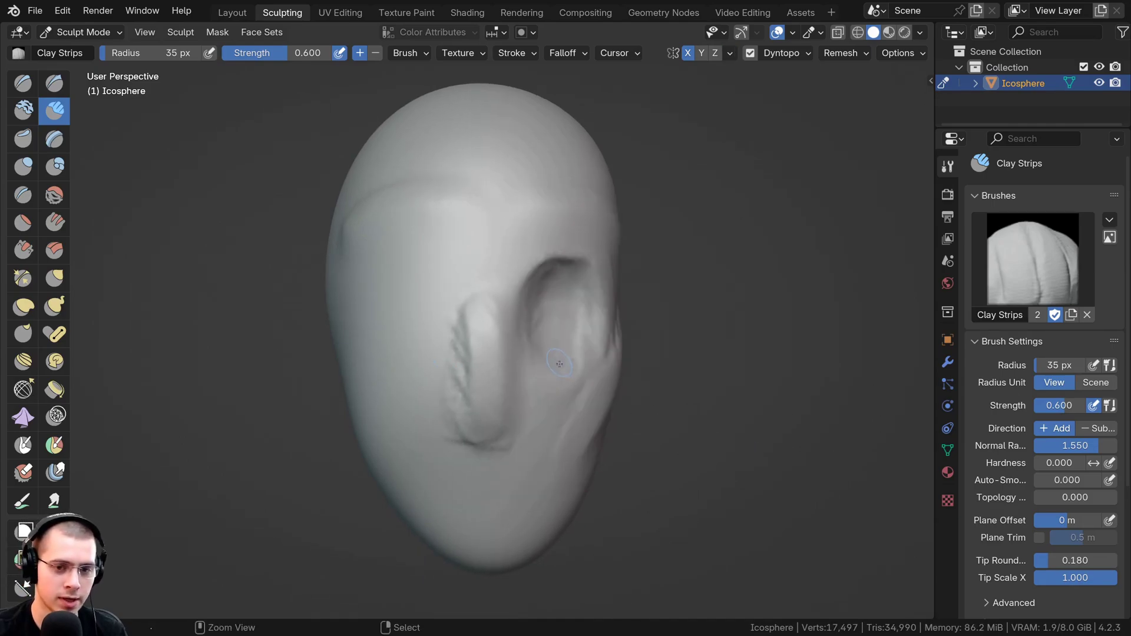
pyautogui.click(730, 55)
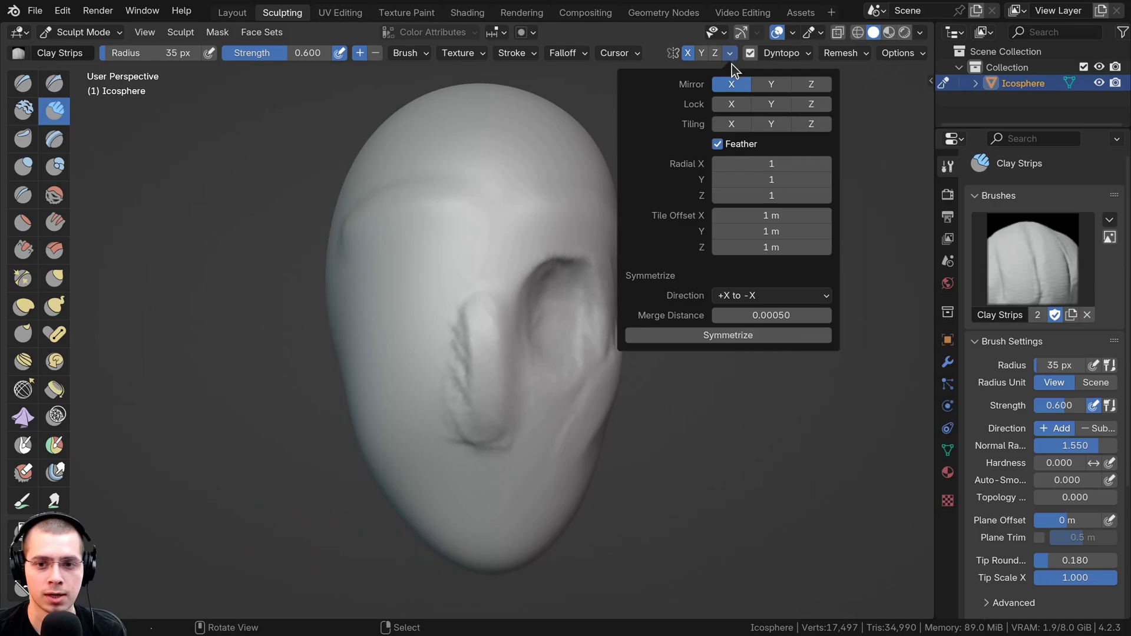
pyautogui.click(719, 337)
pyautogui.scroll(-2, 475, 379)
pyautogui.moveTo(475, 380); pyautogui.dragTo(629, 96, button='middle')
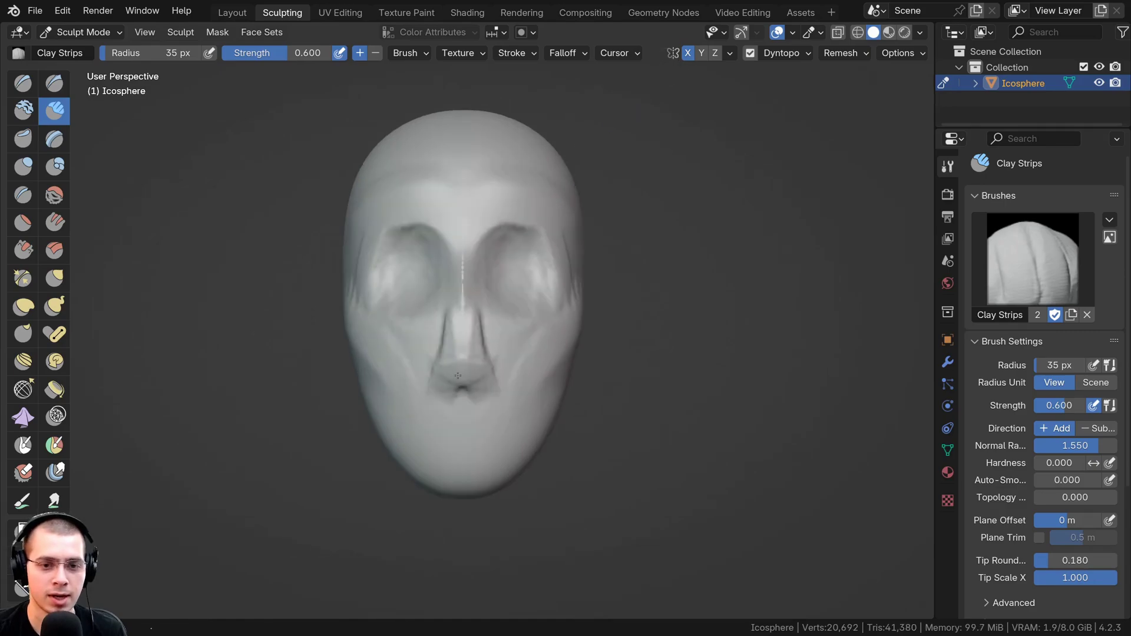
# Sculpt mirrored Clay Strips strokes with the 35 px brush around the head's nose, eye area and nose bridge.
pyautogui.moveTo(427, 377); pyautogui.dragTo(492, 377)
pyautogui.scroll(2, 465, 295)
pyautogui.moveTo(495, 244)
pyautogui.mouseDown()
pyautogui.moveTo(538, 296)
pyautogui.moveTo(508, 282)
pyautogui.moveTo(539, 259)
pyautogui.mouseUp()
pyautogui.moveTo(456, 321); pyautogui.dragTo(452, 253)
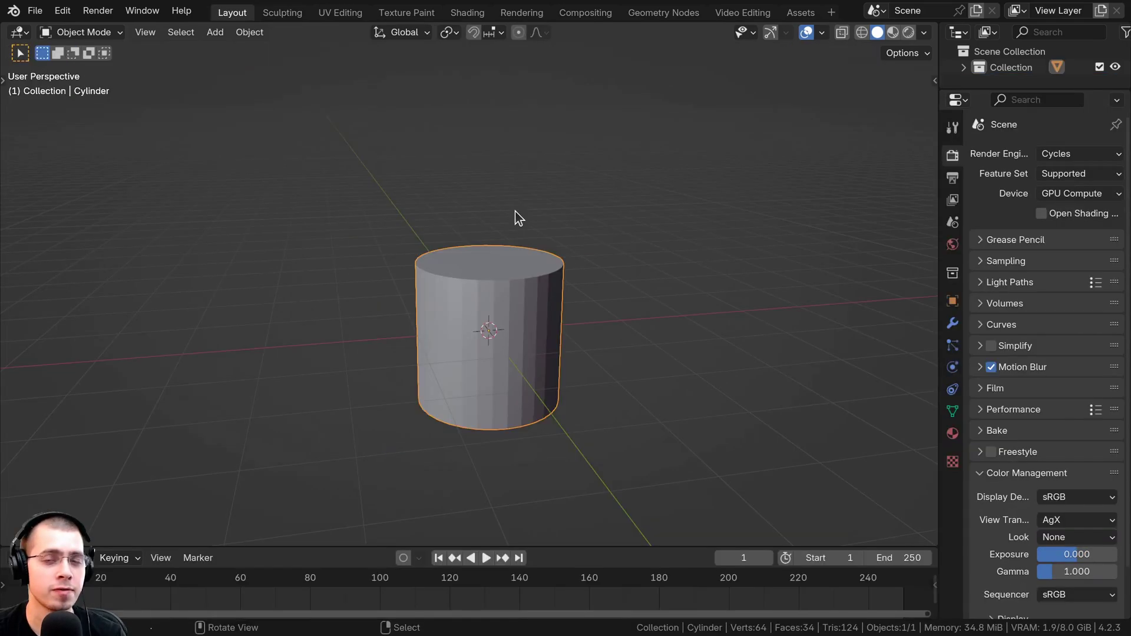
# Scale the cylinder down in width and stretch it along the Z axis into a tall, narrow column.
pyautogui.keyDown('shift'); pyautogui.moveTo(513, 208); pyautogui.dragTo(515, 221, button='middle'); pyautogui.keyUp('shift')
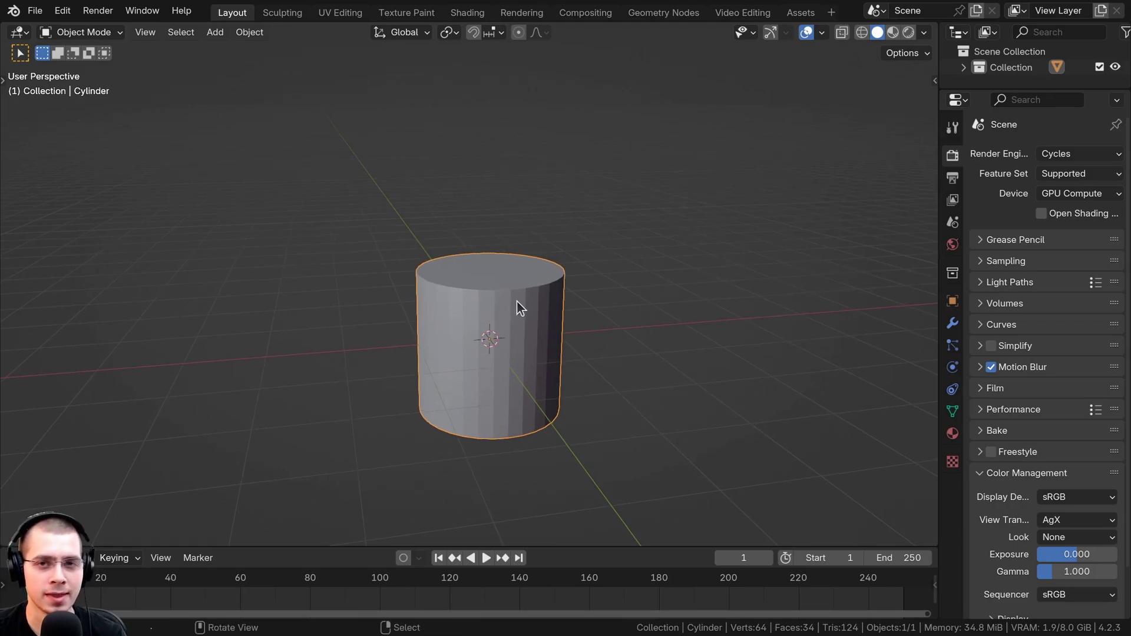
pyautogui.scroll(-2, 514, 289)
pyautogui.press('s')
pyautogui.press('z')
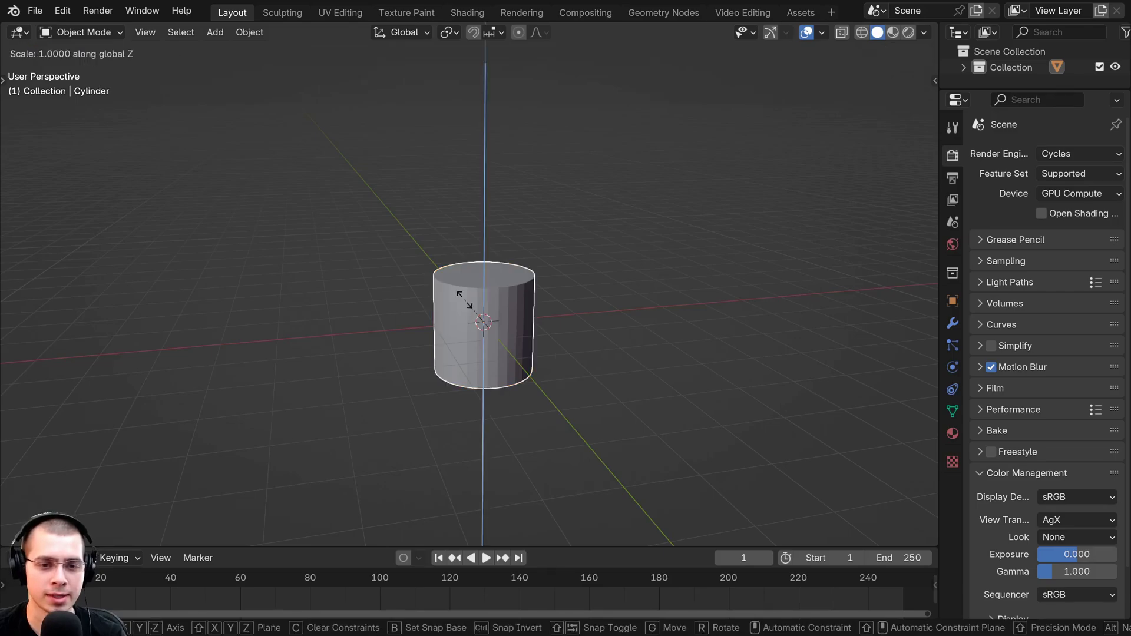
pyautogui.press('Return')
pyautogui.press('s')
pyautogui.click(622, 207)
pyautogui.press('s')
pyautogui.press('z')
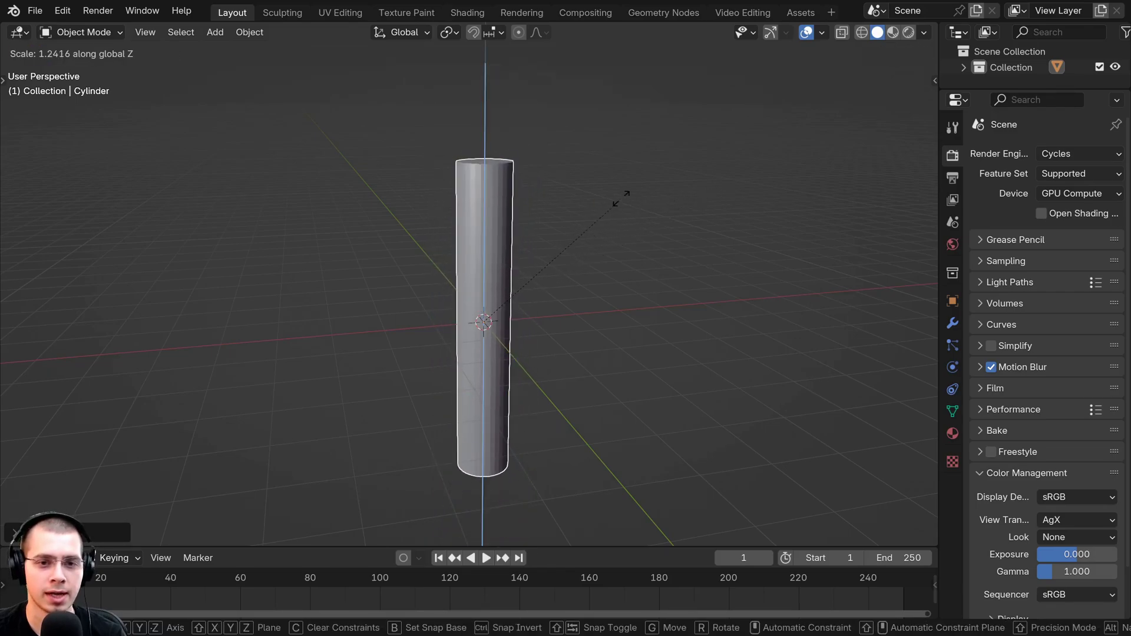
pyautogui.click(625, 196)
pyautogui.moveTo(419, 170); pyautogui.dragTo(409, 147, button='middle')
pyautogui.scroll(-3, 497, 219)
pyautogui.scroll(3, 444, 310)
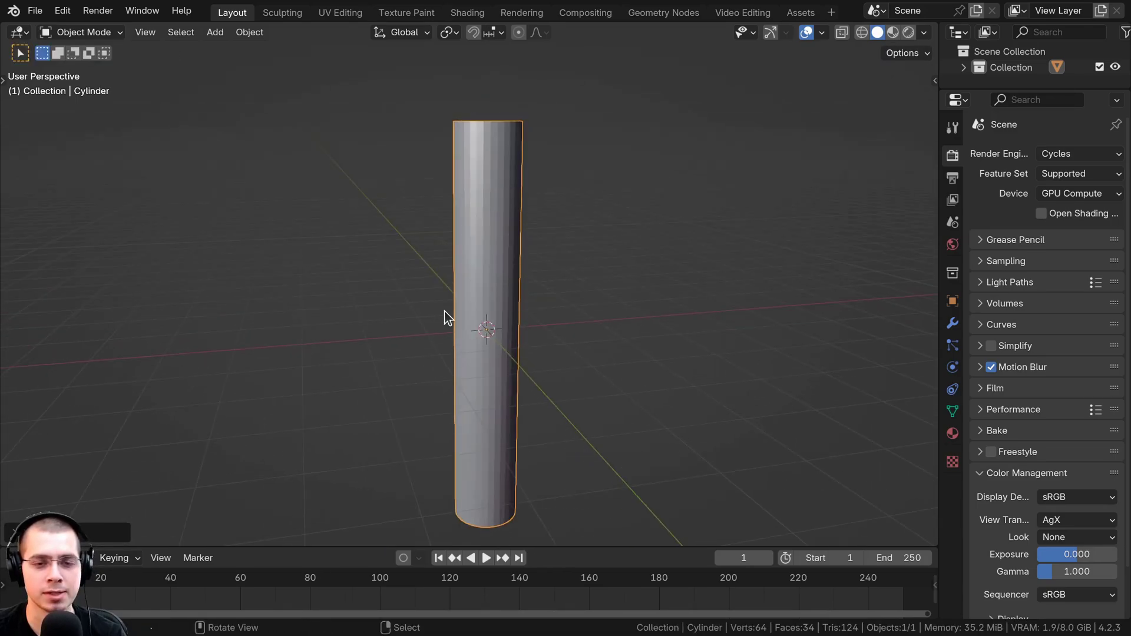
# Switch the stretched cylinder to the Sculpting workspace and enable Dyntopo.
pyautogui.click(280, 12)
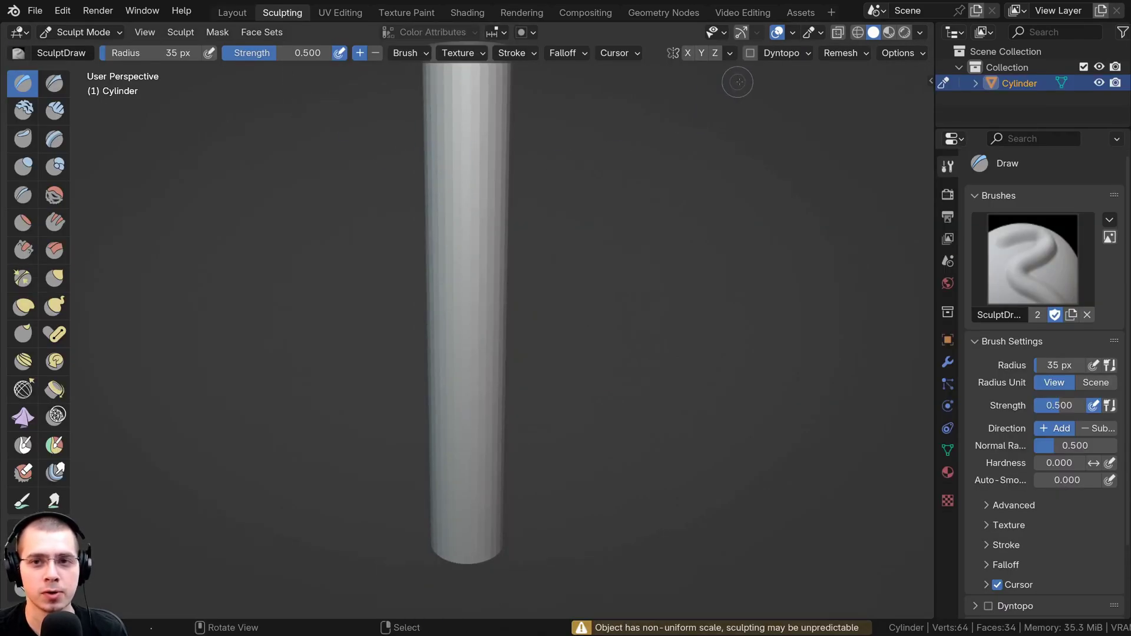
pyautogui.click(750, 55)
pyautogui.click(751, 80)
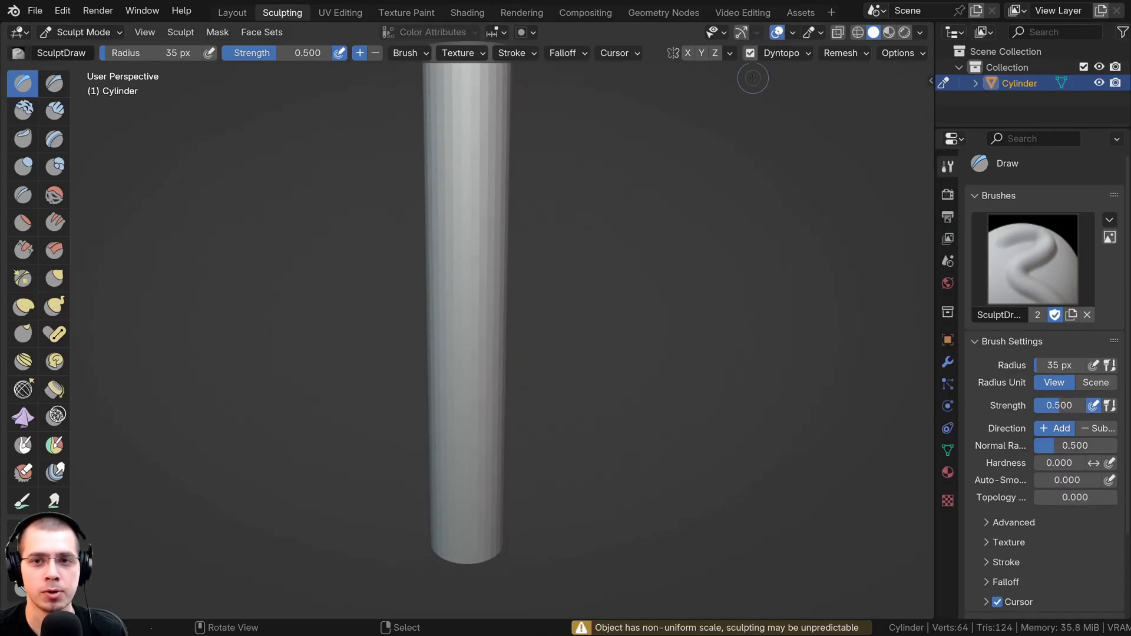
# Set the Draw brush radius to 84 px and sculpt strokes on the upper half of the unevenly scaled column.
pyautogui.keyDown('shift'); pyautogui.moveTo(536, 264); pyautogui.dragTo(568, 392, button='middle'); pyautogui.keyUp('shift')
pyautogui.scroll(-1, 548, 354)
pyautogui.press('f')
pyautogui.click(502, 285)
pyautogui.moveTo(503, 285); pyautogui.dragTo(506, 265, button='middle')
pyautogui.moveTo(514, 241)
pyautogui.mouseDown()
pyautogui.moveTo(503, 371)
pyautogui.moveTo(502, 336)
pyautogui.mouseUp()
pyautogui.moveTo(501, 336); pyautogui.dragTo(521, 347, button='middle')
pyautogui.moveTo(521, 348)
pyautogui.mouseDown()
pyautogui.moveTo(525, 261)
pyautogui.moveTo(510, 333)
pyautogui.mouseUp()
pyautogui.moveTo(518, 283); pyautogui.dragTo(524, 236, button='middle')
pyautogui.keyDown('shift'); pyautogui.moveTo(525, 236); pyautogui.dragTo(508, 183, button='middle'); pyautogui.keyUp('shift')
pyautogui.scroll(2, 508, 180)
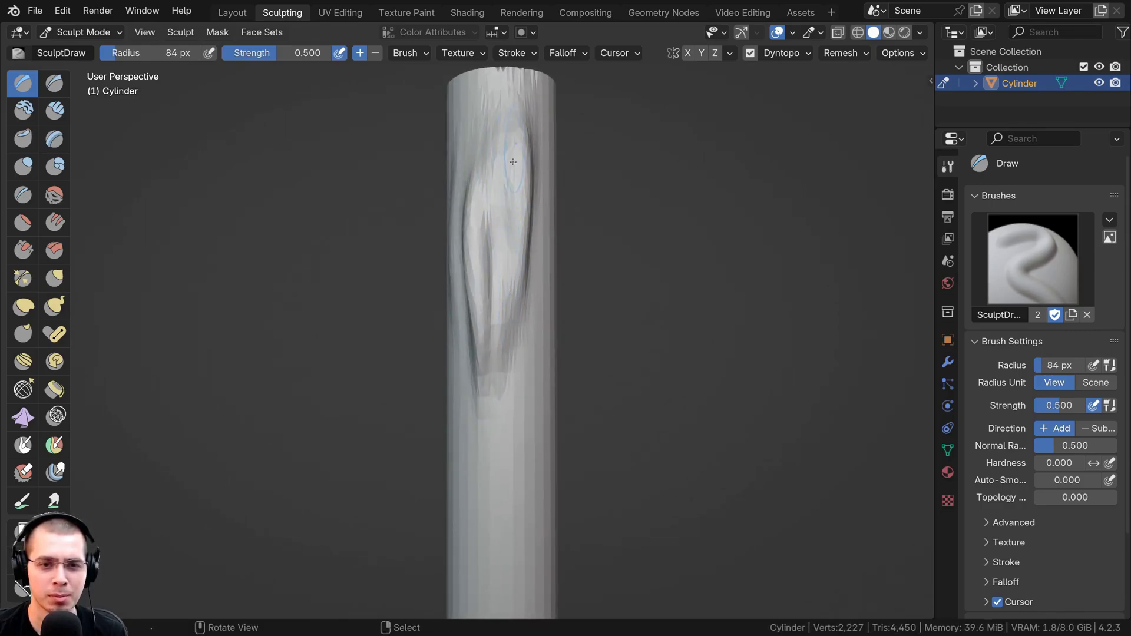
# Undo the last few Draw strokes on the column.
pyautogui.scroll(-4, 513, 161)
pyautogui.hotkey('ctrl', 'z')
pyautogui.hotkey('ctrl', 'z')
pyautogui.hotkey('ctrl', 'z')
pyautogui.hotkey('ctrl', 'z')
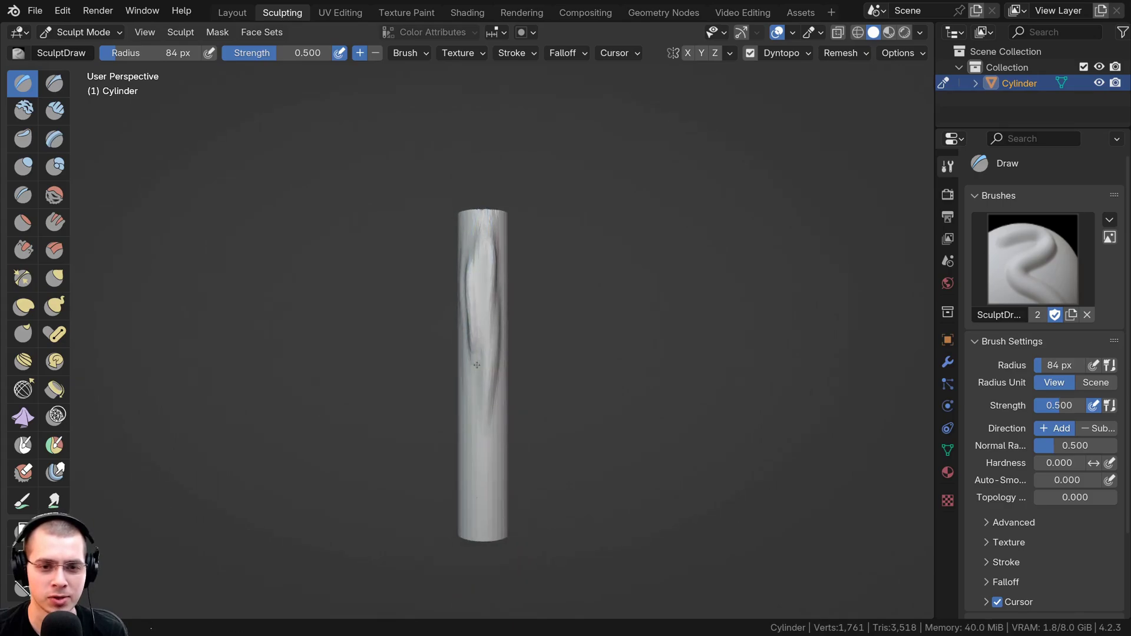
# Sculpt further 84 px Draw strokes up and down the upper part of the column from different sides.
pyautogui.moveTo(477, 366); pyautogui.dragTo(485, 265)
pyautogui.moveTo(484, 316); pyautogui.dragTo(400, 324, button='middle')
pyautogui.scroll(2, 467, 264)
pyautogui.moveTo(479, 240)
pyautogui.mouseDown()
pyautogui.moveTo(476, 213)
pyautogui.moveTo(469, 274)
pyautogui.mouseUp()
pyautogui.moveTo(470, 274); pyautogui.dragTo(450, 306, button='middle')
pyautogui.scroll(-2, 465, 282)
pyautogui.scroll(1, 489, 235)
pyautogui.moveTo(489, 195); pyautogui.dragTo(517, 157, button='middle')
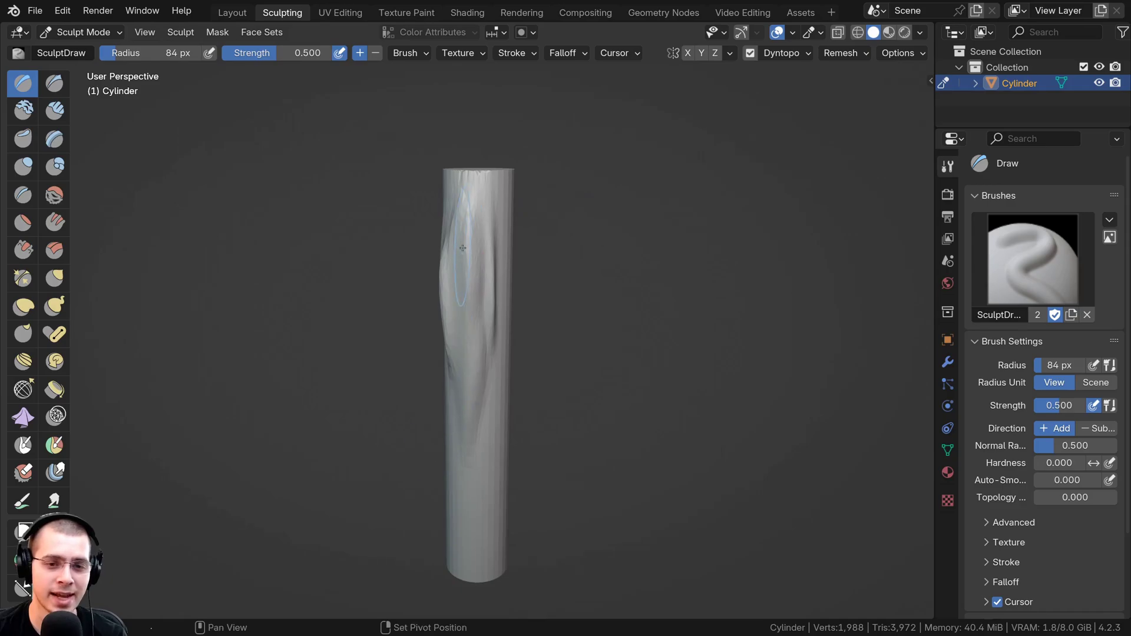
# Show the column's transform values in the Layout workspace and examine its X, Y and Z scale.
pyautogui.click(231, 13)
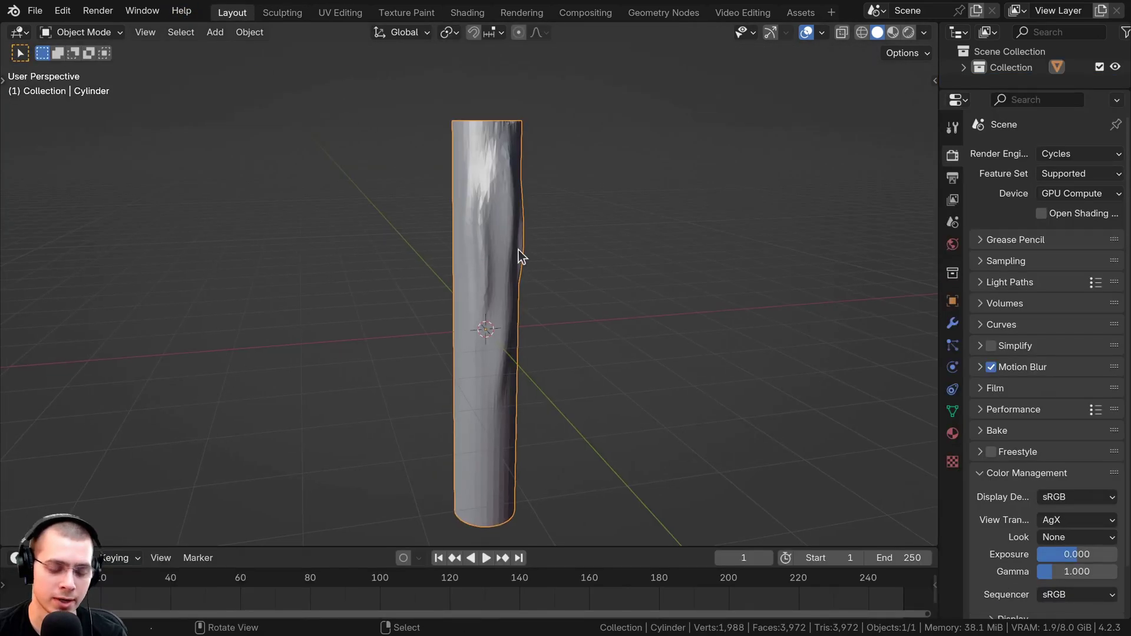
pyautogui.press('n')
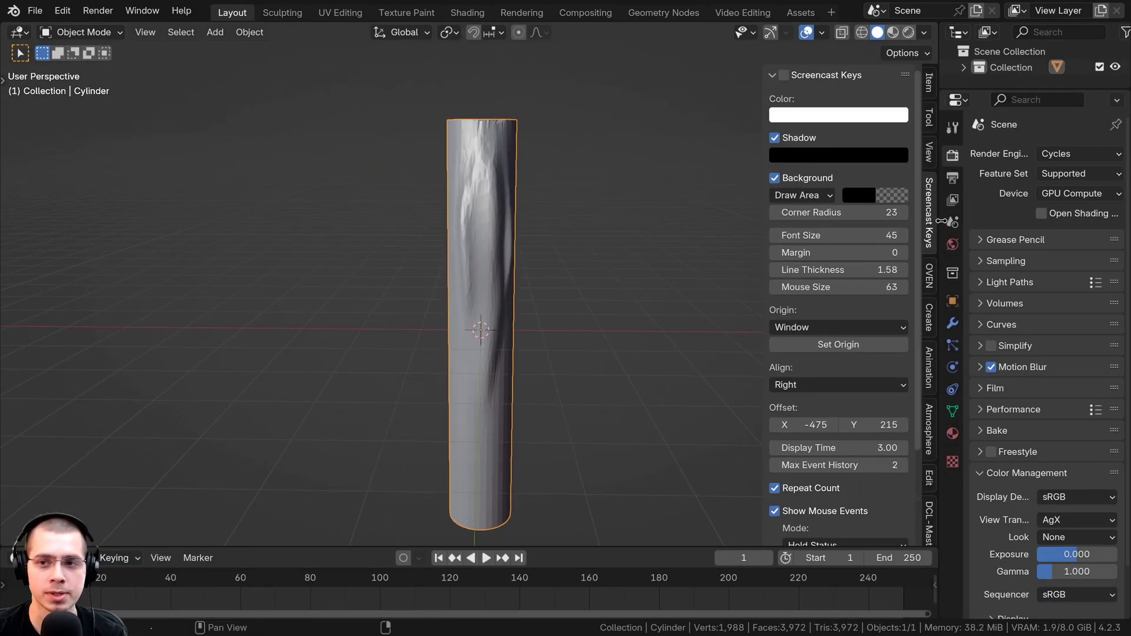
pyautogui.click(929, 86)
pyautogui.scroll(1, 571, 261)
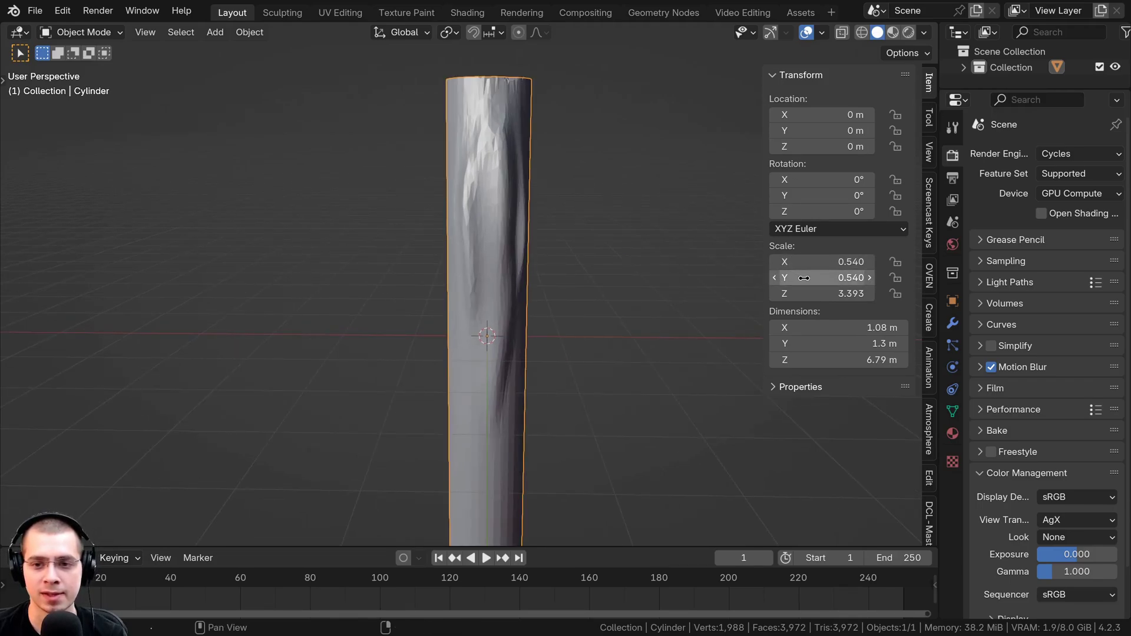
pyautogui.moveTo(819, 298)
pyautogui.mouseDown()
pyautogui.moveTo(836, 299)
pyautogui.moveTo(810, 298)
pyautogui.mouseUp()
pyautogui.rightClick(819, 298)
pyautogui.scroll(-2, 570, 255)
pyautogui.press('s')
pyautogui.press('z')
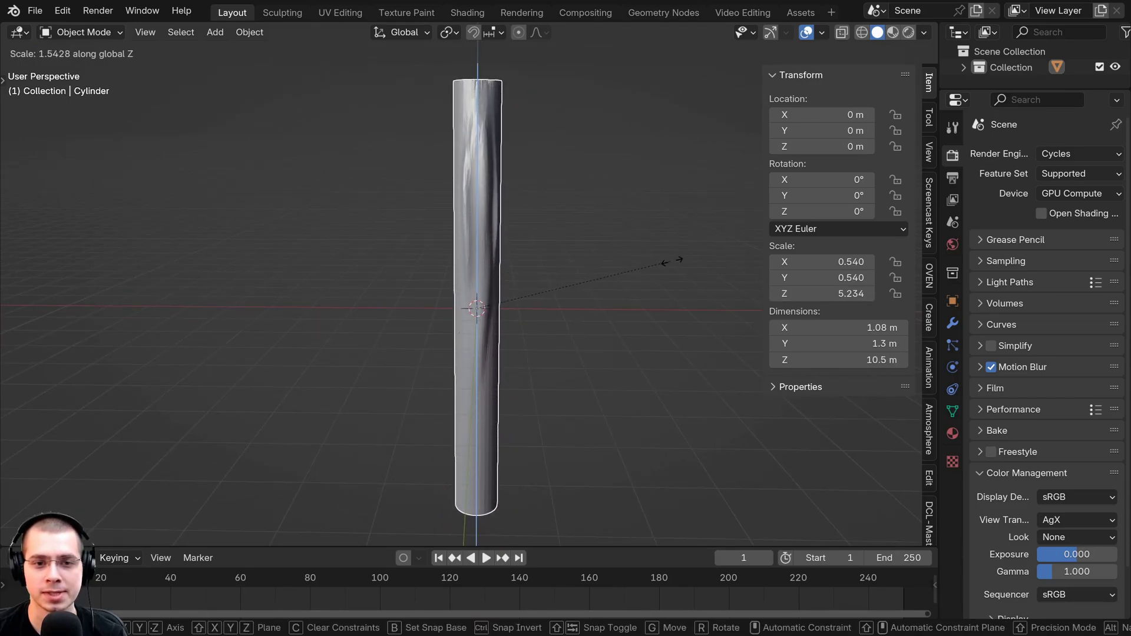
pyautogui.rightClick(492, 293)
# Apply the scale of the sculpted column in Object Mode.
pyautogui.scroll(3, 505, 246)
pyautogui.keyDown('shift'); pyautogui.moveTo(435, 214); pyautogui.dragTo(444, 244, button='middle'); pyautogui.keyUp('shift')
pyautogui.scroll(1, 437, 229)
pyautogui.hotkey('ctrl', 'a')
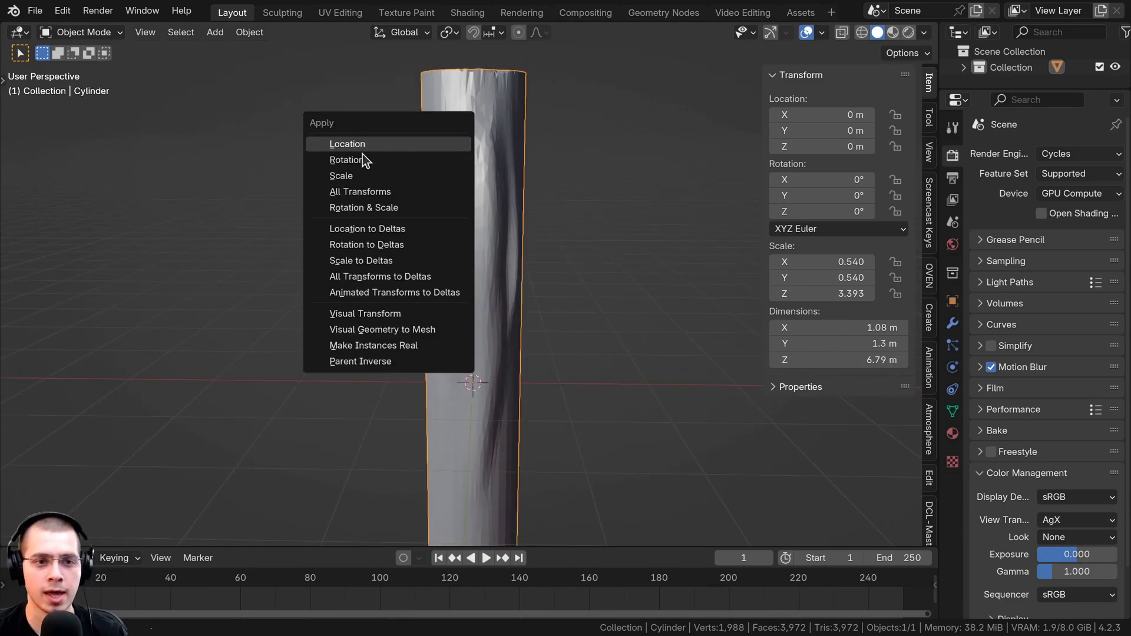
pyautogui.click(360, 176)
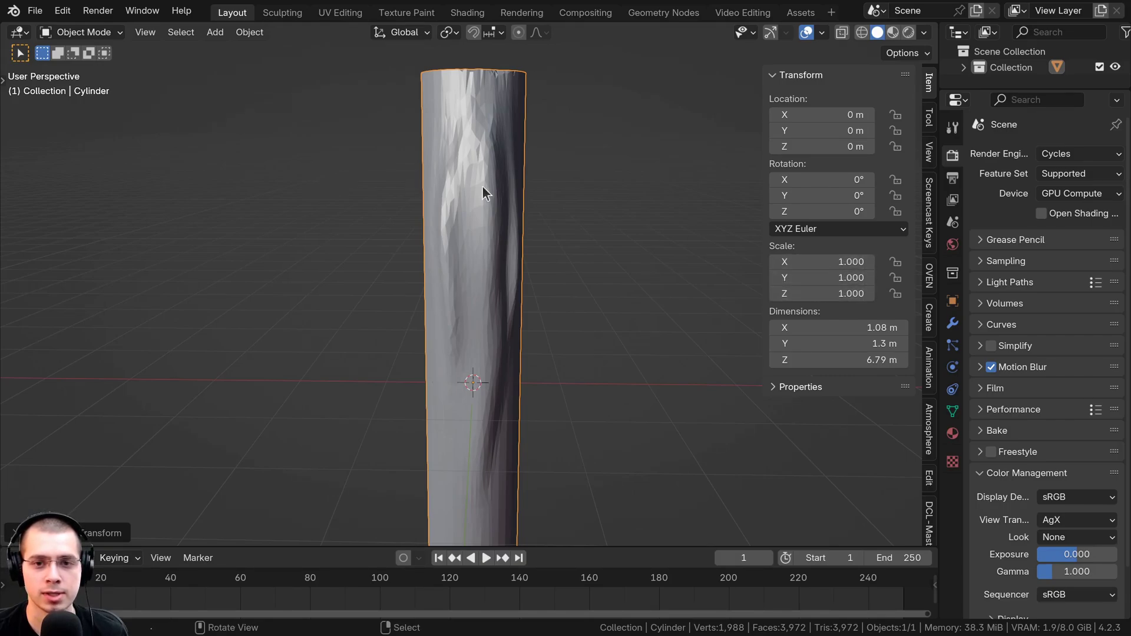
# Return to the Sculpting workspace and add 84 px Draw strokes to the upper part of the column.
pyautogui.click(283, 12)
pyautogui.scroll(4, 471, 244)
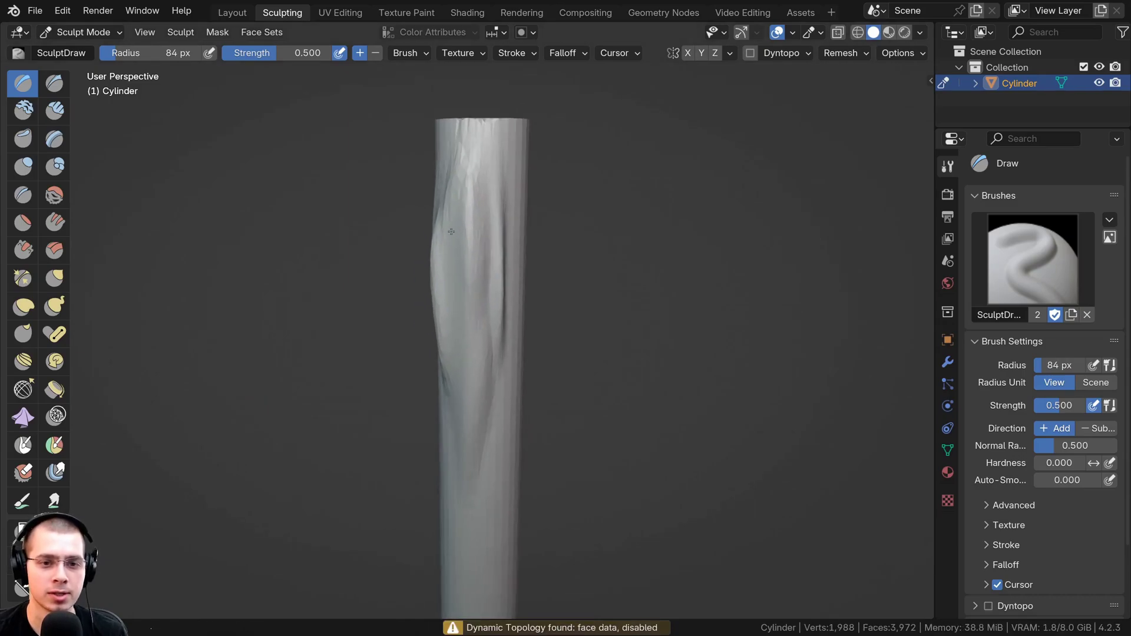
pyautogui.scroll(-3, 501, 237)
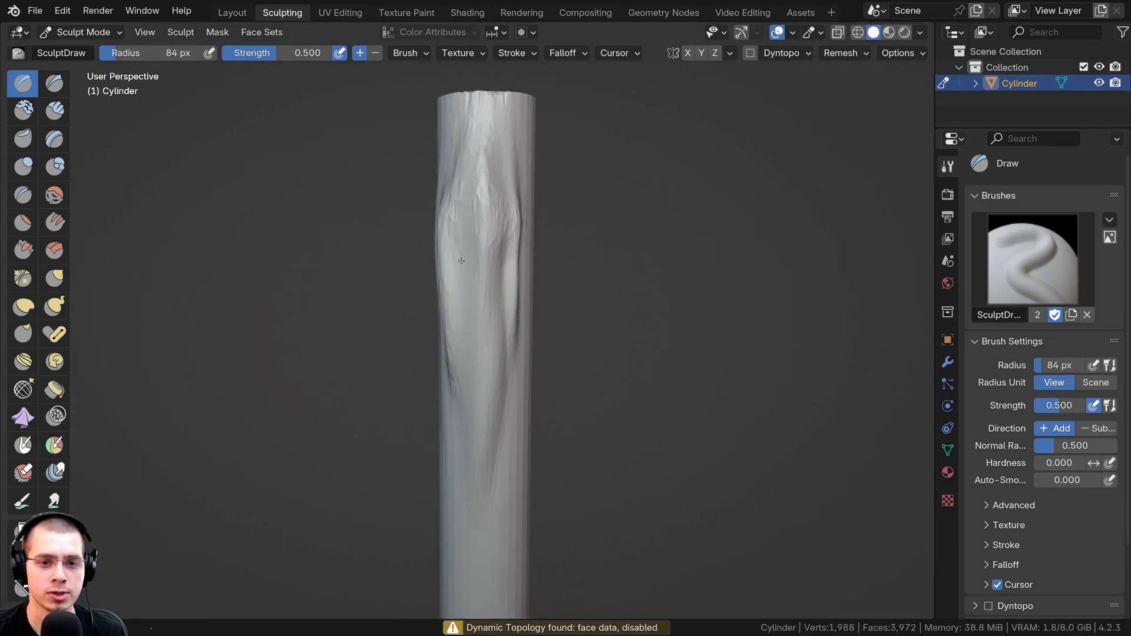
pyautogui.moveTo(507, 224)
pyautogui.mouseDown()
pyautogui.moveTo(450, 238)
pyautogui.moveTo(483, 247)
pyautogui.mouseUp()
pyautogui.moveTo(483, 248); pyautogui.dragTo(494, 203, button='middle')
pyautogui.moveTo(494, 212)
pyautogui.mouseDown()
pyautogui.moveTo(494, 348)
pyautogui.moveTo(485, 300)
pyautogui.moveTo(531, 303)
pyautogui.mouseUp()
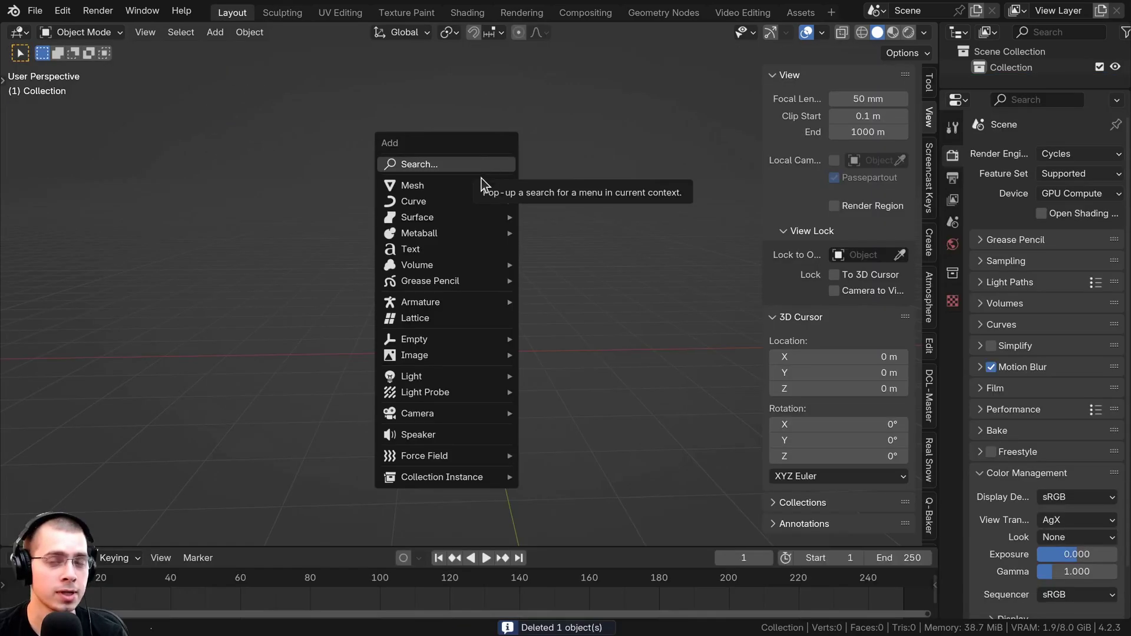
# Replace the column with a new cylinder and stretch its mesh about 3.8 times along Z in Edit Mode.
pyautogui.moveTo(471, 187)
pyautogui.click(577, 265)
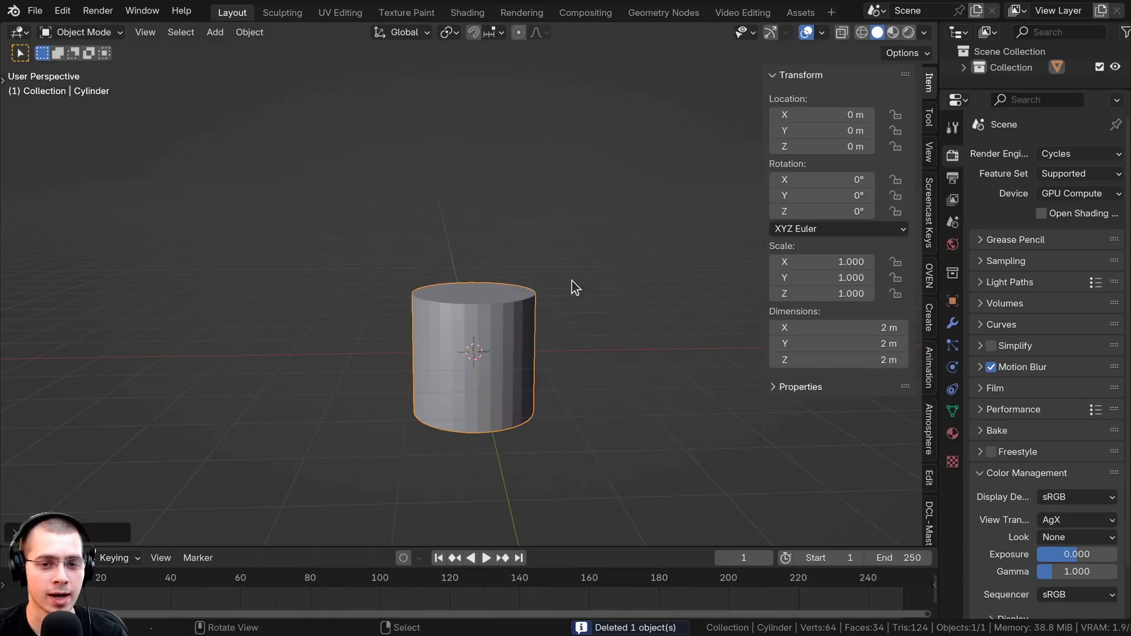
pyautogui.press('Tab')
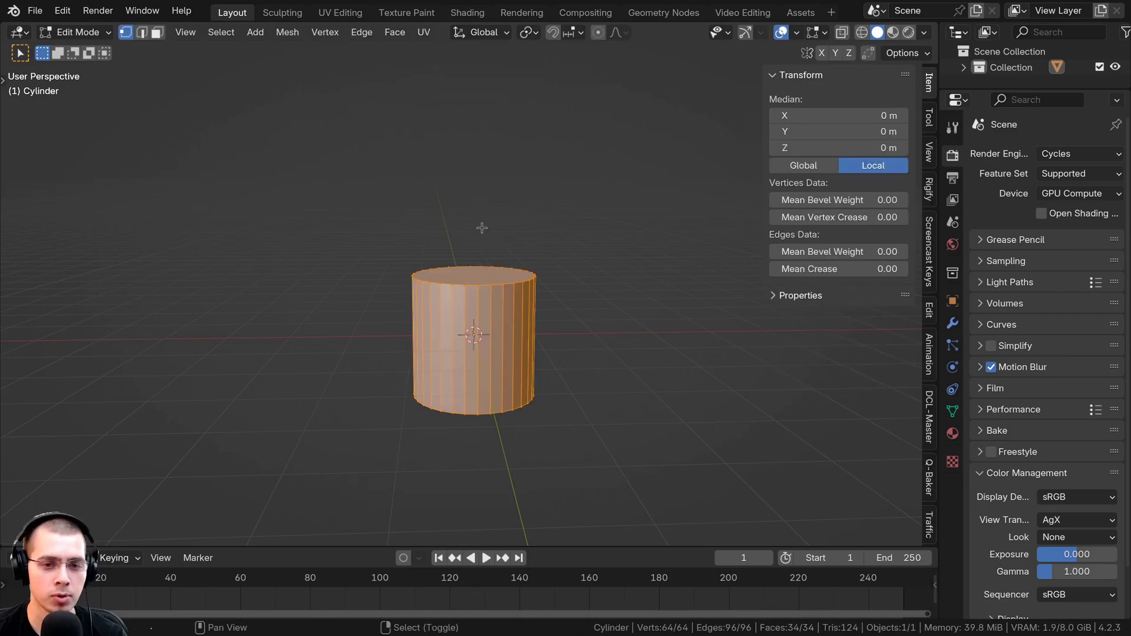
pyautogui.press('s')
pyautogui.press('z')
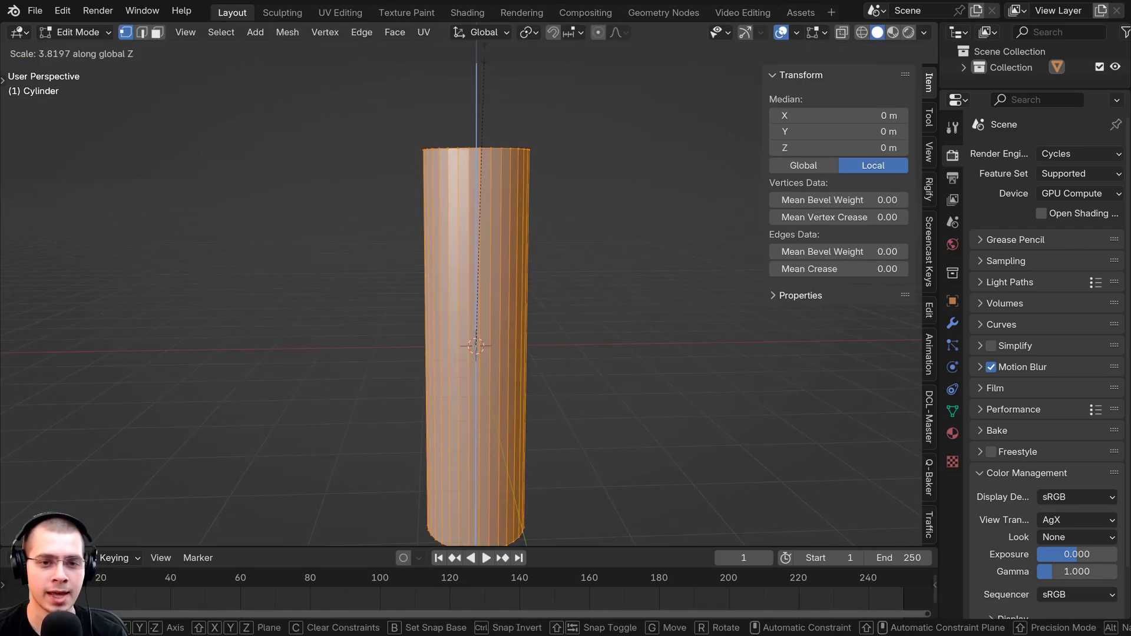
pyautogui.click(484, 33)
pyautogui.scroll(-1, 466, 263)
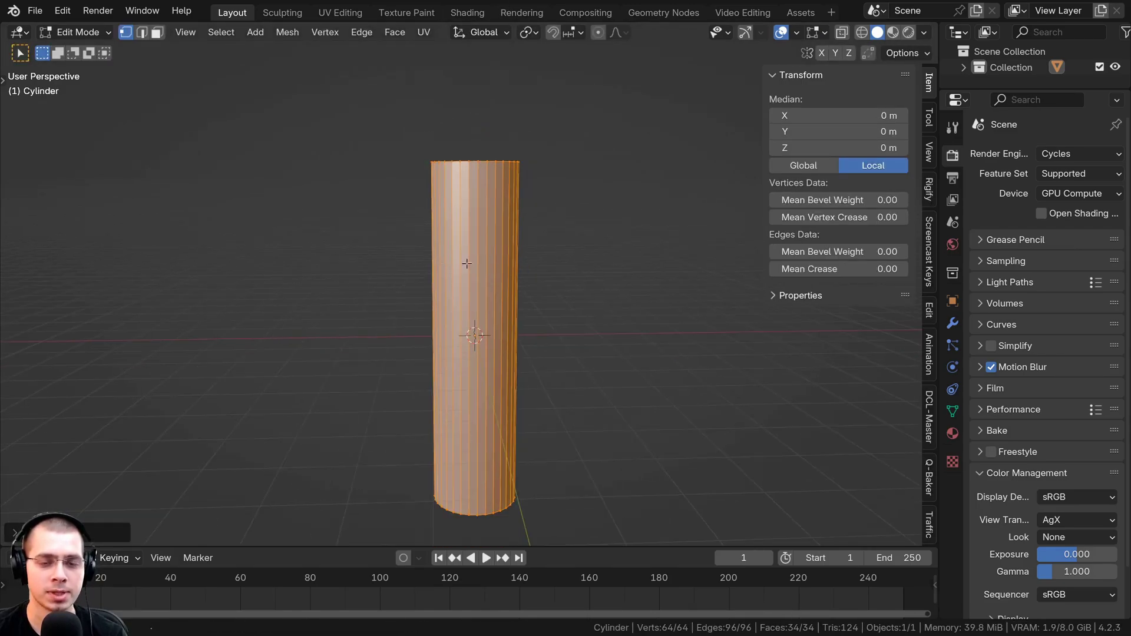
pyautogui.moveTo(467, 263); pyautogui.dragTo(484, 262, button='middle')
pyautogui.press('Tab')
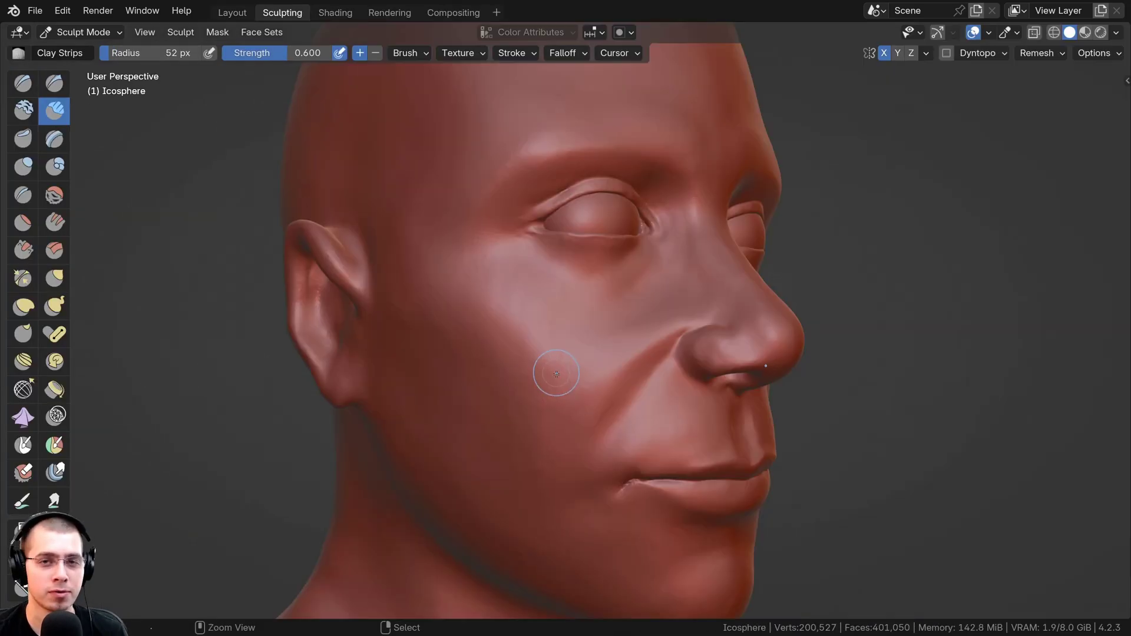
# Examine the surface detail of the red sculpted head around the ear, cheek and eye.
pyautogui.moveTo(556, 374); pyautogui.dragTo(557, 326, button='middle')
pyautogui.keyDown('shift'); pyautogui.moveTo(498, 293); pyautogui.dragTo(532, 312, button='middle'); pyautogui.keyUp('shift')
pyautogui.scroll(-3, 472, 291)
pyautogui.scroll(-2, 554, 335)
pyautogui.scroll(4, 525, 303)
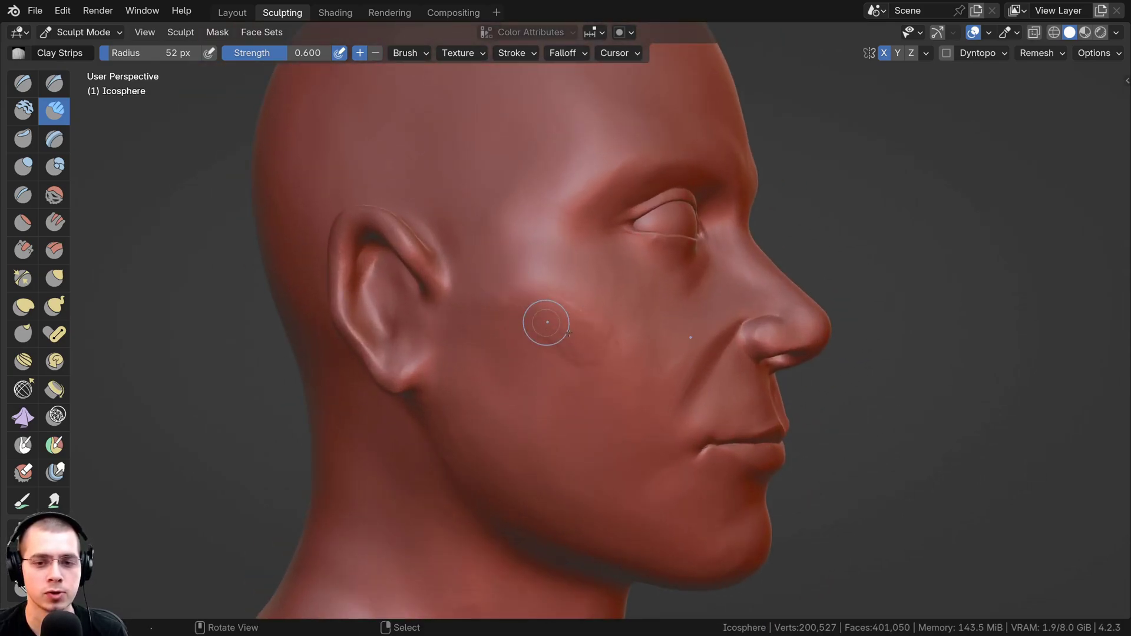
pyautogui.scroll(-2, 525, 310)
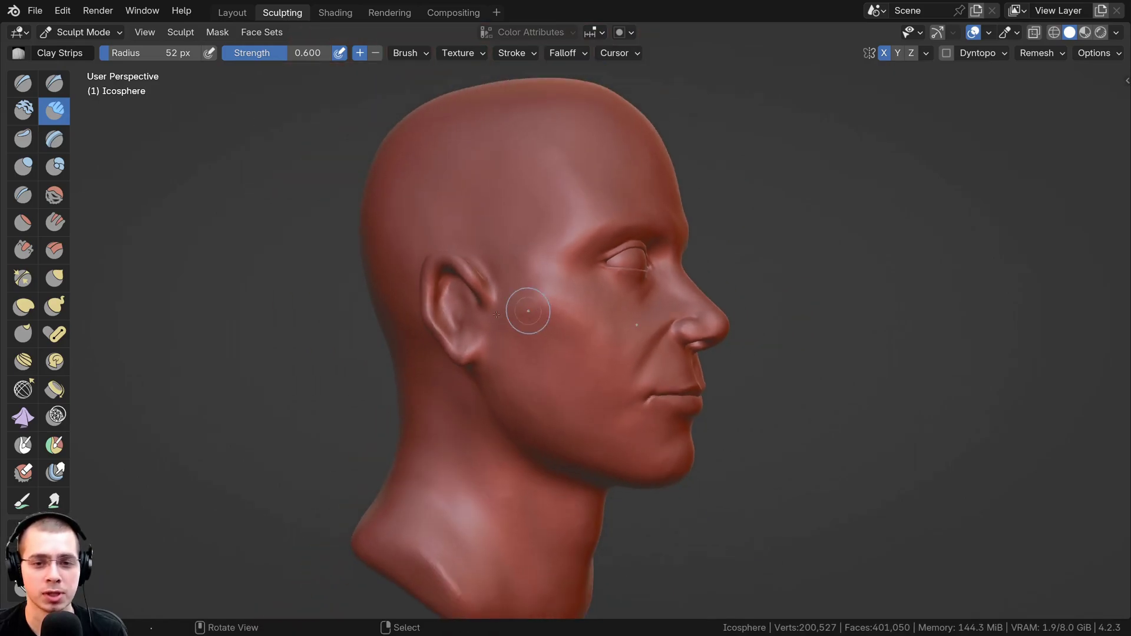
pyautogui.moveTo(524, 311); pyautogui.dragTo(518, 387, button='middle')
pyautogui.scroll(6, 498, 325)
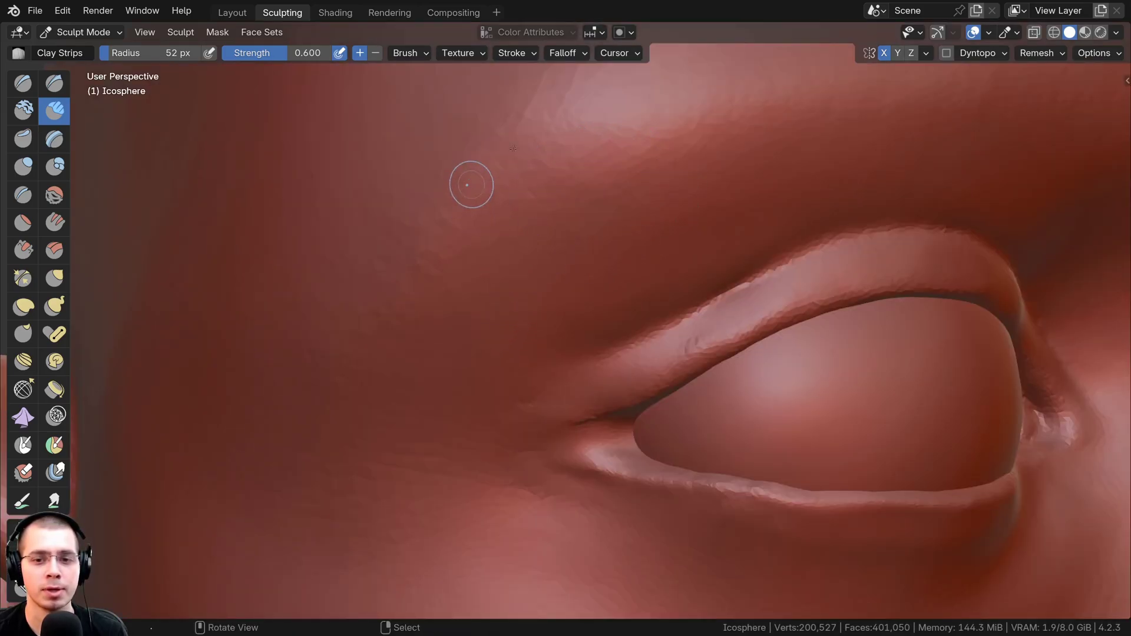
pyautogui.scroll(-4, 494, 184)
pyautogui.moveTo(497, 290); pyautogui.dragTo(568, 357, button='middle')
# Sculpt a 52 px Clay Strips stroke across the head's cheek and enable Dyntopo despite the attribute data.
pyautogui.scroll(3, 554, 330)
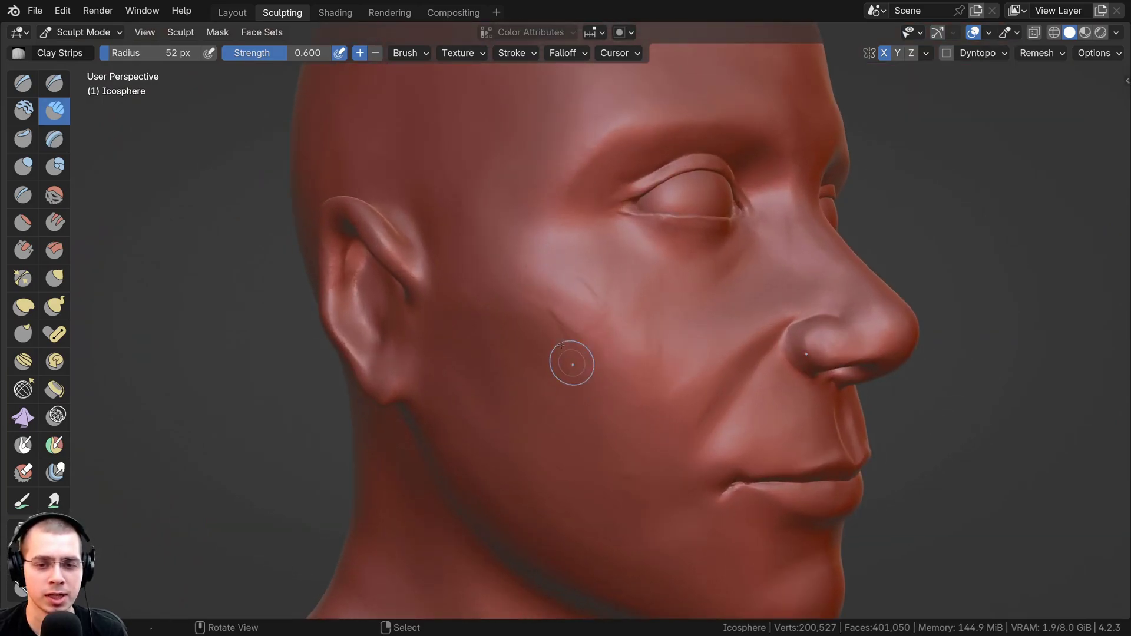
pyautogui.moveTo(560, 324); pyautogui.dragTo(631, 377)
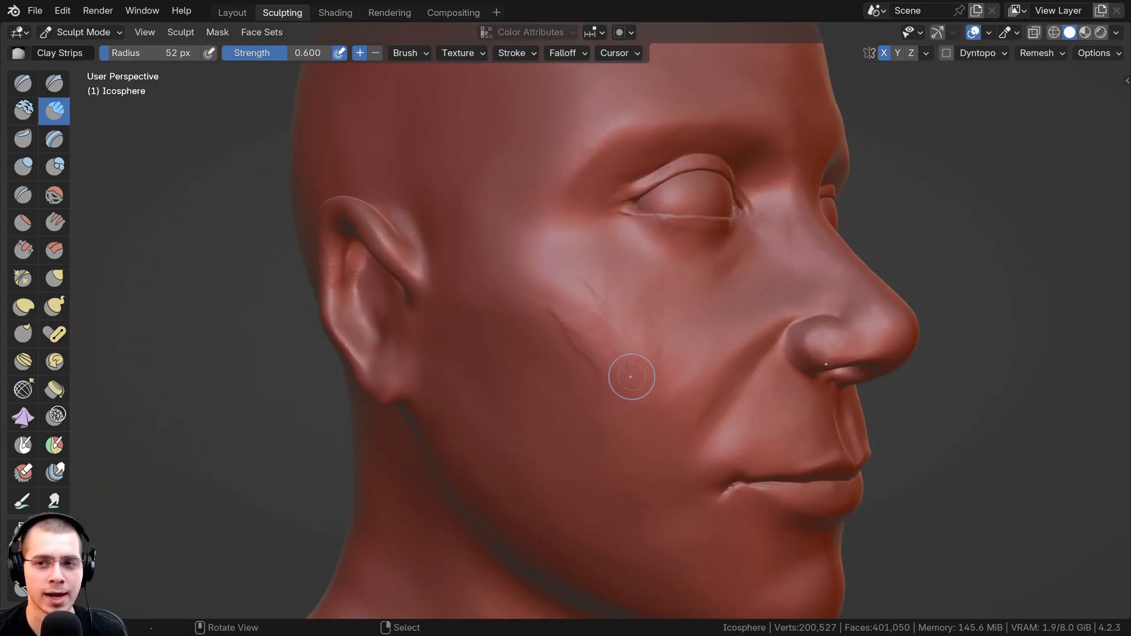
pyautogui.click(953, 54)
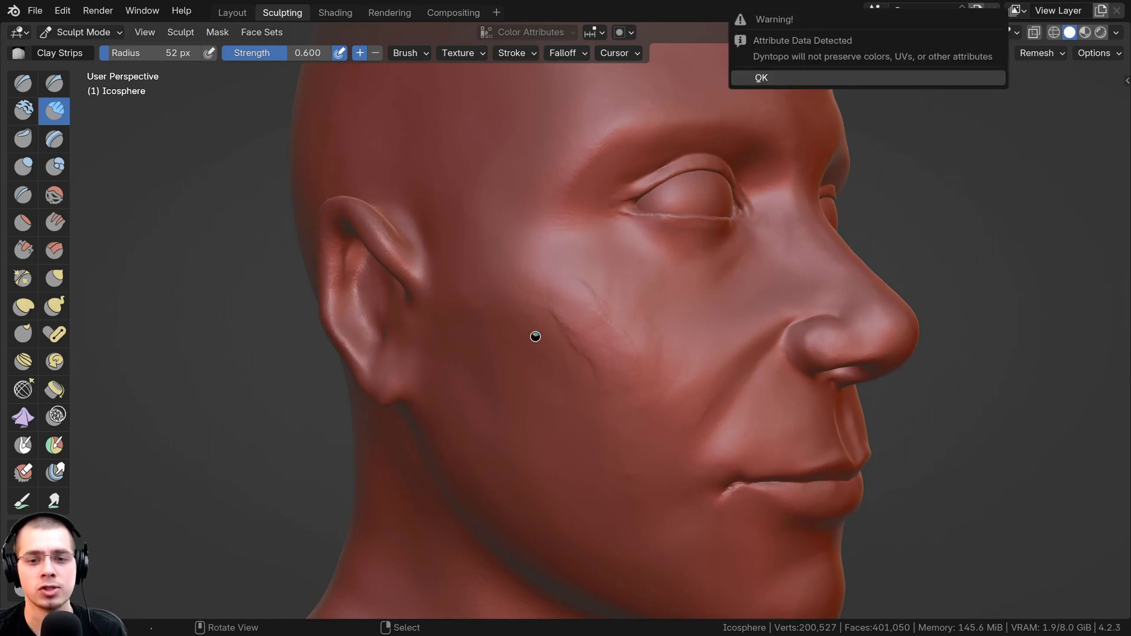
pyautogui.moveTo(606, 373); pyautogui.dragTo(606, 237, button='middle')
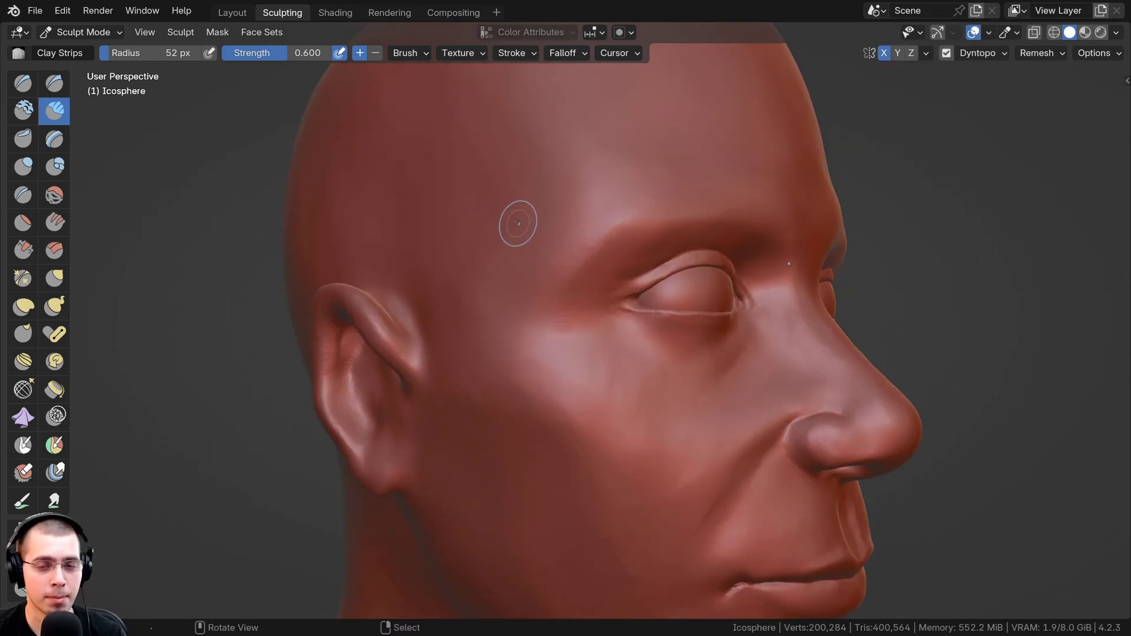
pyautogui.moveTo(518, 222)
pyautogui.mouseDown(button='middle')
pyautogui.moveTo(467, 185)
pyautogui.moveTo(548, 349)
pyautogui.moveTo(113, 66)
pyautogui.mouseUp(button='middle')
pyautogui.scroll(1, 360, 177)
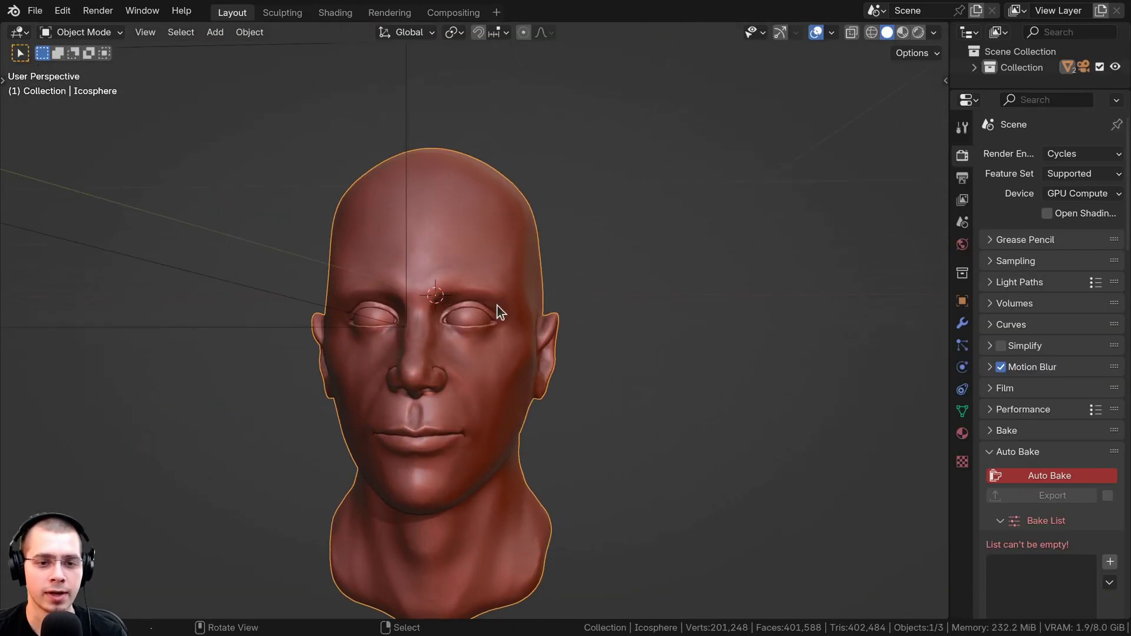
# Examine the sculpted head's mesh density up close in Edit Mode, finishing in Object Mode.
pyautogui.press('Tab')
pyautogui.moveTo(380, 371); pyautogui.dragTo(565, 345, button='middle')
pyautogui.scroll(5, 566, 348)
pyautogui.moveTo(592, 404); pyautogui.dragTo(904, 313, button='middle')
pyautogui.press('Tab')
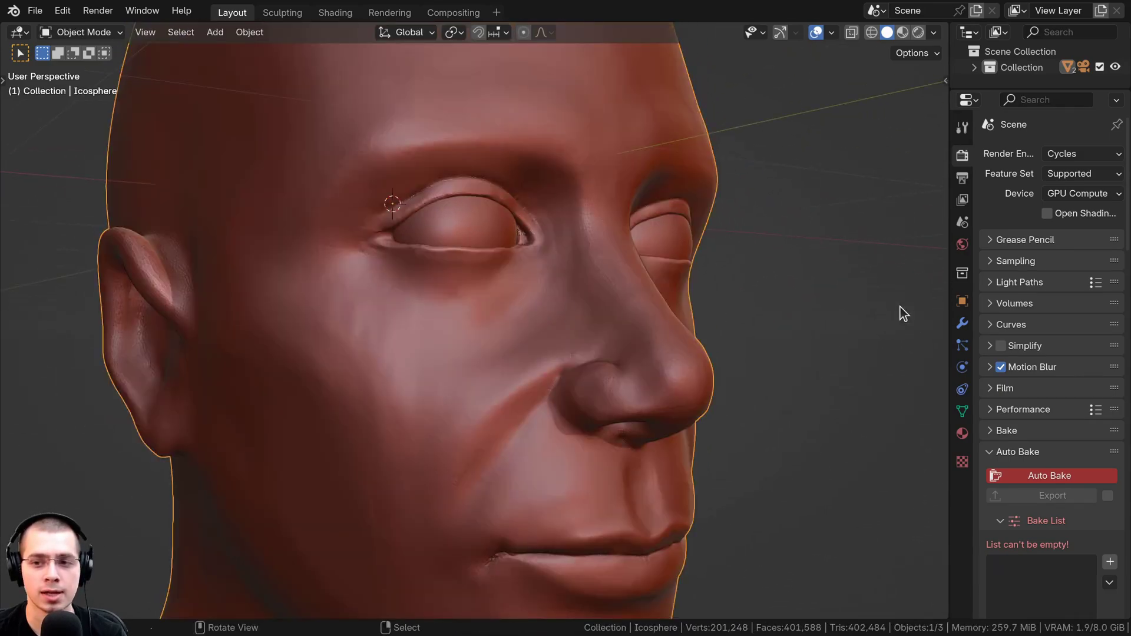
# Add a Decimate modifier to the red sculpted head.
pyautogui.click(963, 330)
pyautogui.moveTo(949, 320); pyautogui.dragTo(831, 320)
pyautogui.click(939, 155)
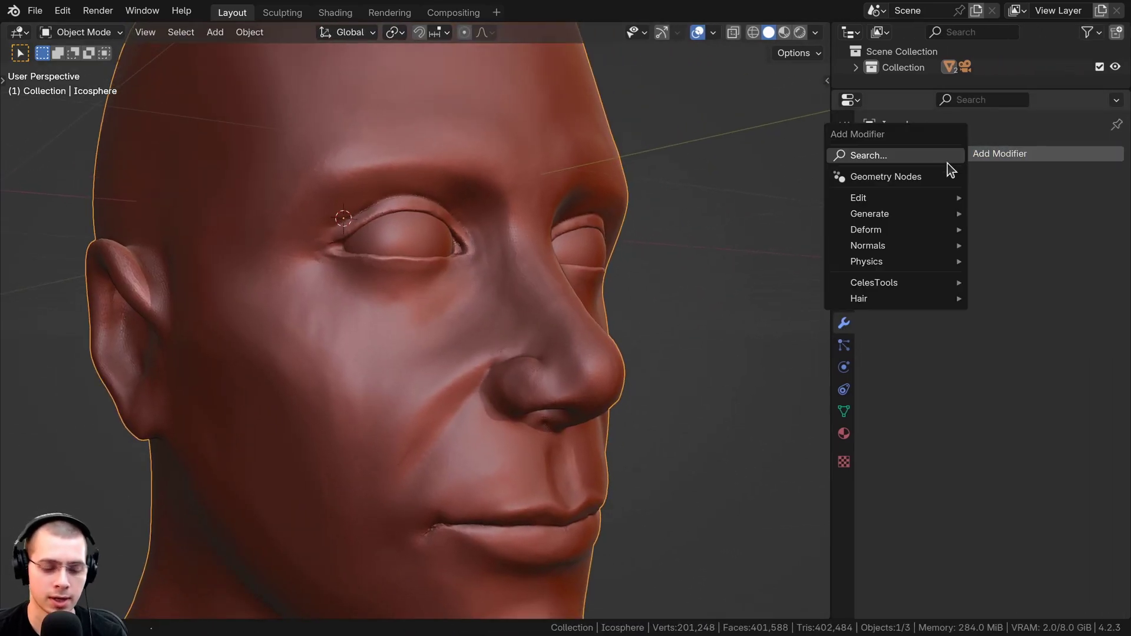
pyautogui.write('de')
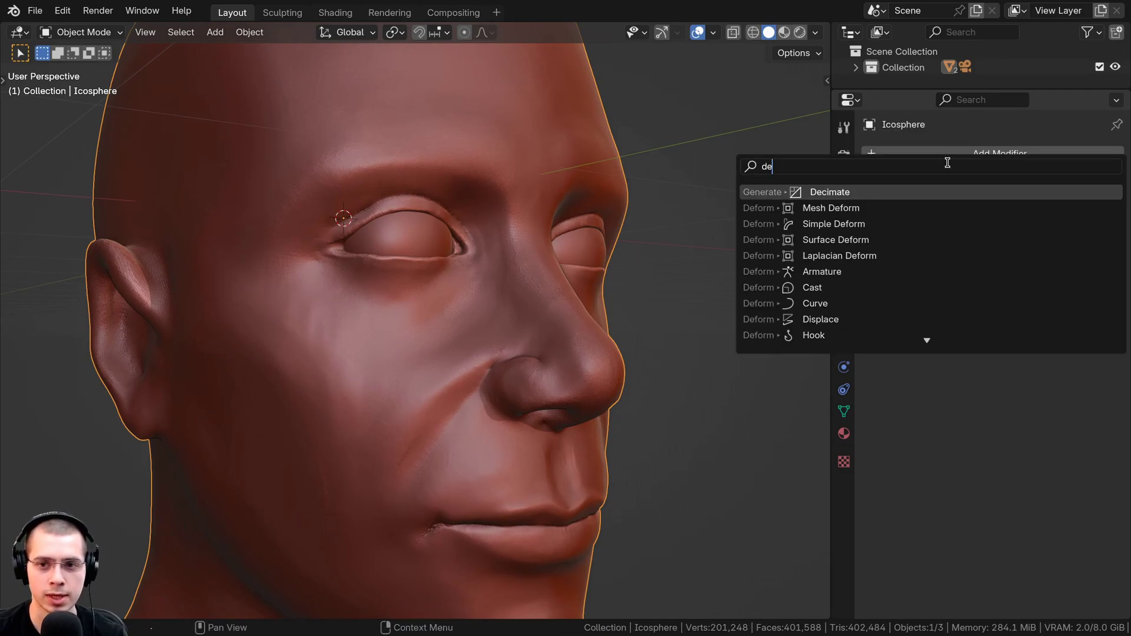
pyautogui.press('Return')
pyautogui.keyDown('shift'); pyautogui.moveTo(498, 231); pyautogui.dragTo(495, 236, button='middle'); pyautogui.keyUp('shift')
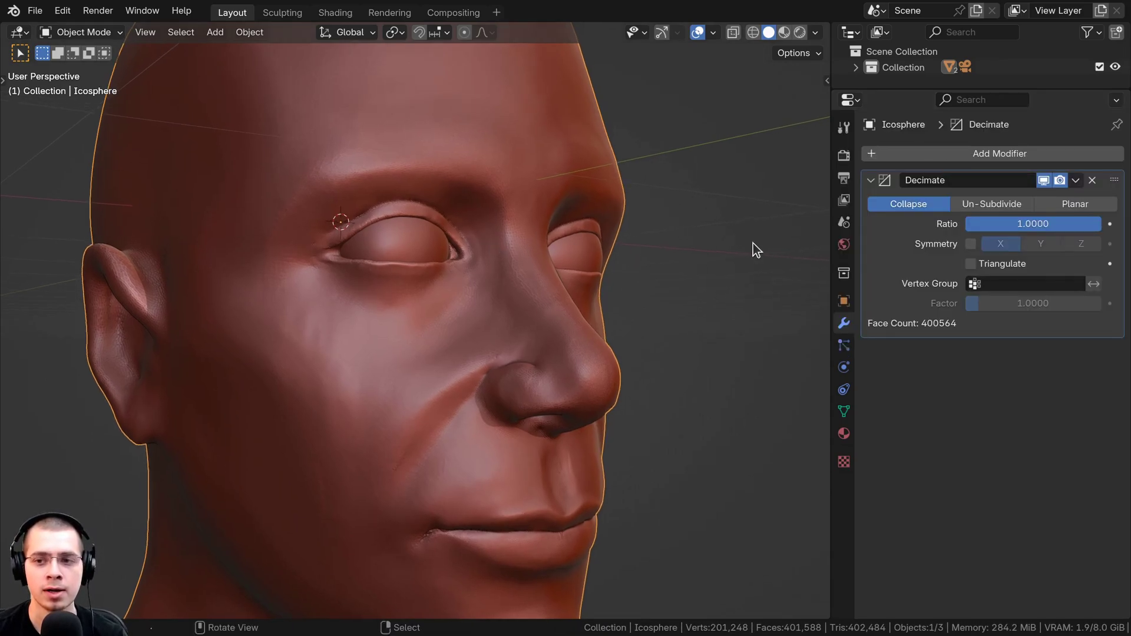
# Set the Decimate ratio to 0.2 and check the reduced surface around the eye.
pyautogui.click(1049, 224)
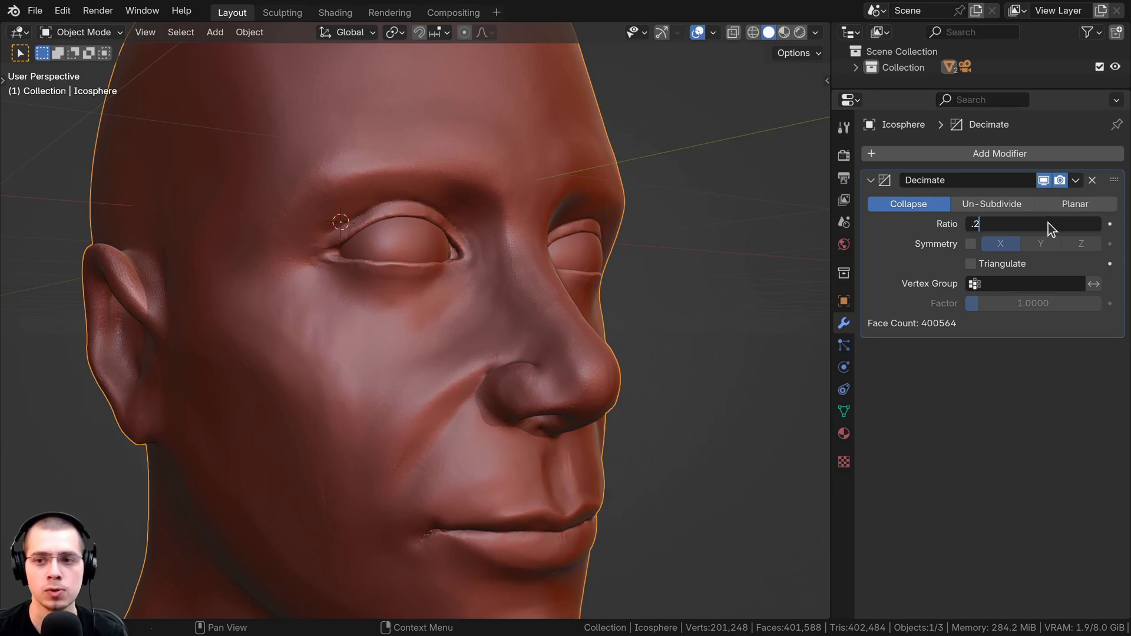
pyautogui.press('Return')
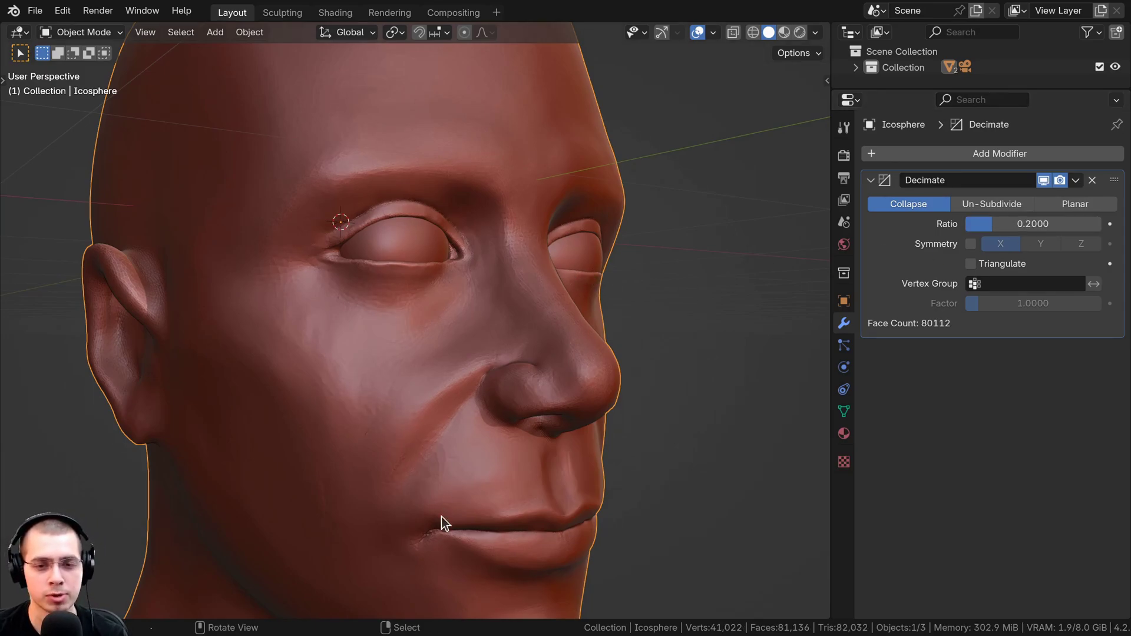
pyautogui.scroll(6, 493, 387)
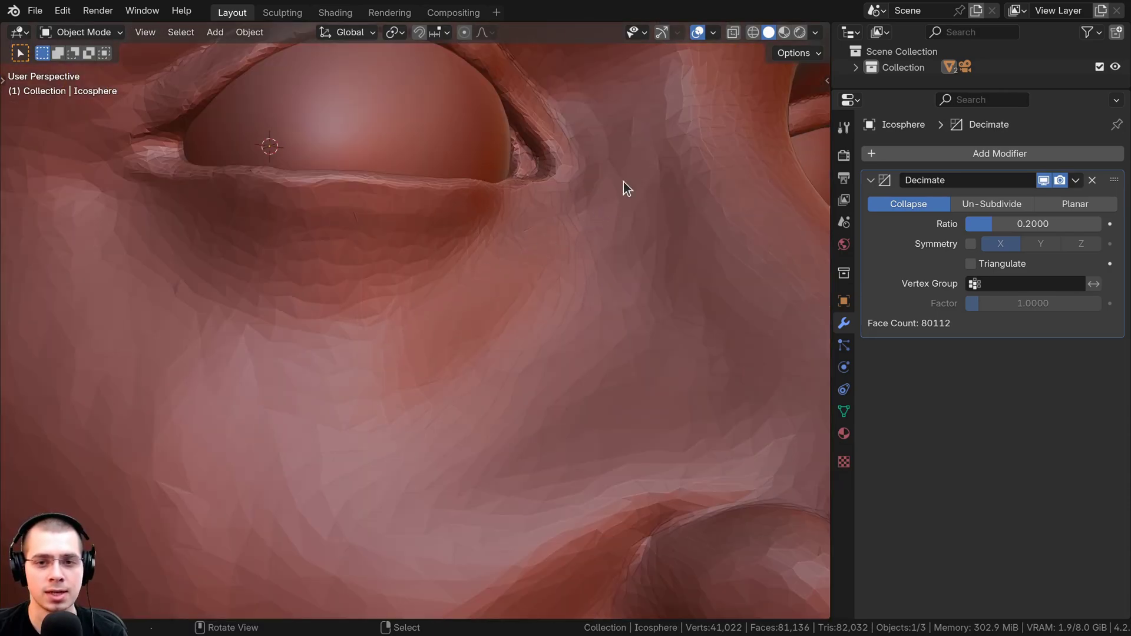
pyautogui.scroll(-6, 426, 299)
pyautogui.moveTo(426, 298); pyautogui.dragTo(530, 270, button='middle')
# Apply the Decimate modifier and shade the head smooth.
pyautogui.click(1076, 181)
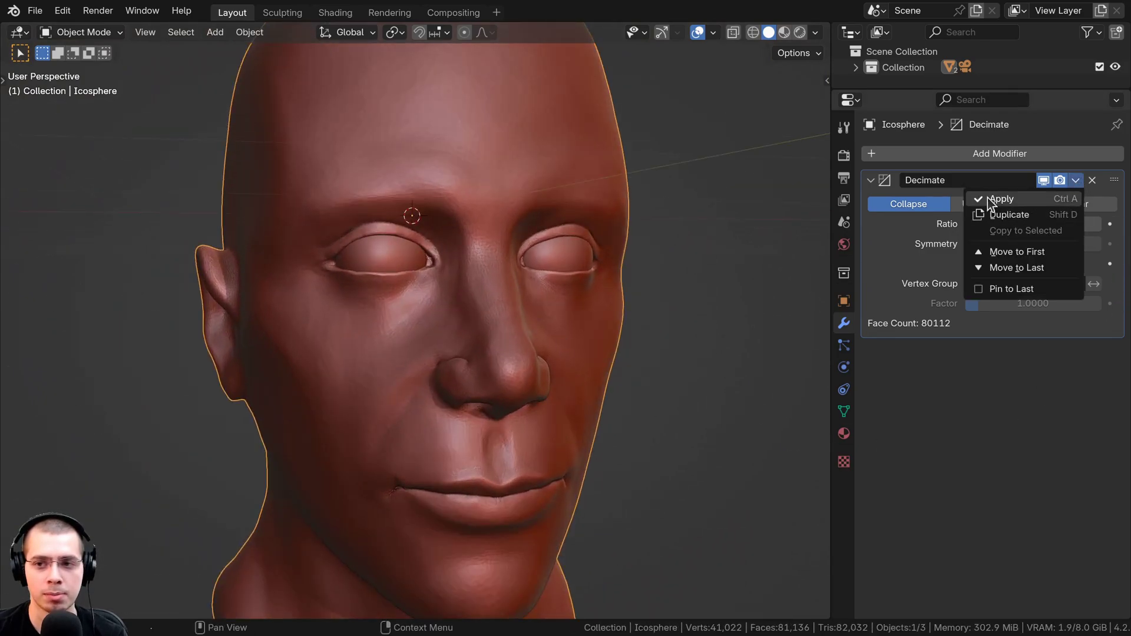
pyautogui.moveTo(523, 309); pyautogui.dragTo(539, 324, button='middle')
pyautogui.scroll(1, 539, 324)
pyautogui.rightClick(492, 158)
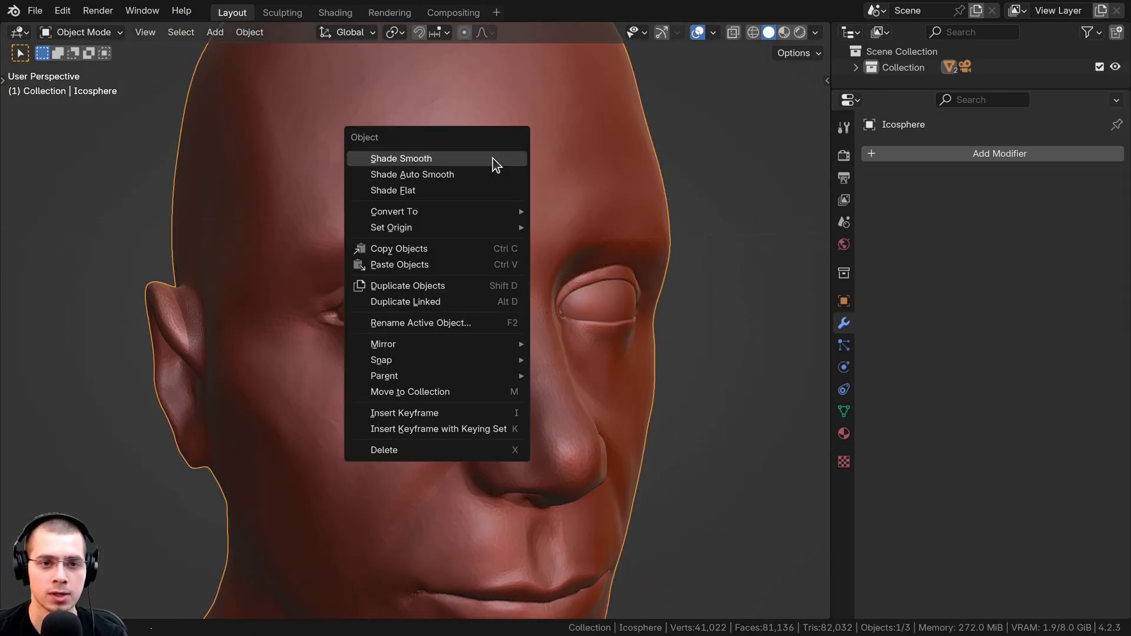
pyautogui.click(452, 159)
pyautogui.moveTo(450, 315); pyautogui.dragTo(491, 283, button='middle')
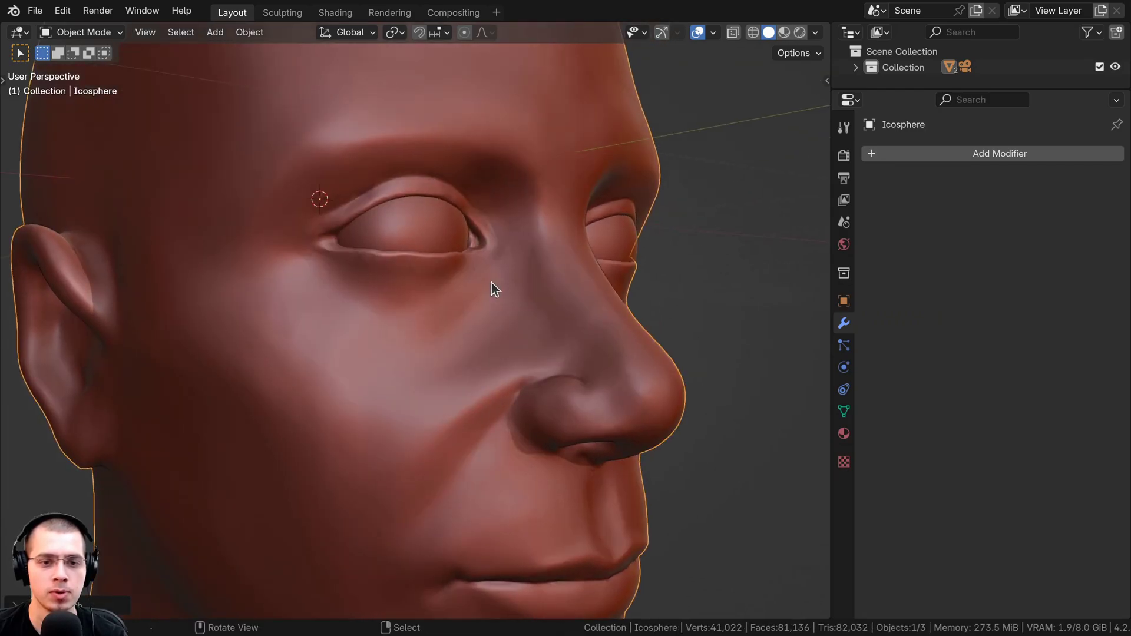
# Examine the decimated head's topology in Edit Mode, return to Object Mode and check the smoothed surface up close.
pyautogui.press('Tab')
pyautogui.scroll(-3, 466, 270)
pyautogui.keyDown('shift'); pyautogui.moveTo(438, 328); pyautogui.dragTo(491, 256, button='middle'); pyautogui.keyUp('shift')
pyautogui.scroll(4, 507, 324)
pyautogui.press('Tab')
pyautogui.scroll(-6, 428, 308)
pyautogui.moveTo(404, 316)
pyautogui.mouseDown(button='middle')
pyautogui.moveTo(471, 362)
pyautogui.moveTo(476, 324)
pyautogui.mouseUp(button='middle')
pyautogui.scroll(1, 471, 362)
pyautogui.scroll(6, 471, 362)
pyautogui.scroll(-5, 475, 330)
pyautogui.scroll(-3, 476, 323)
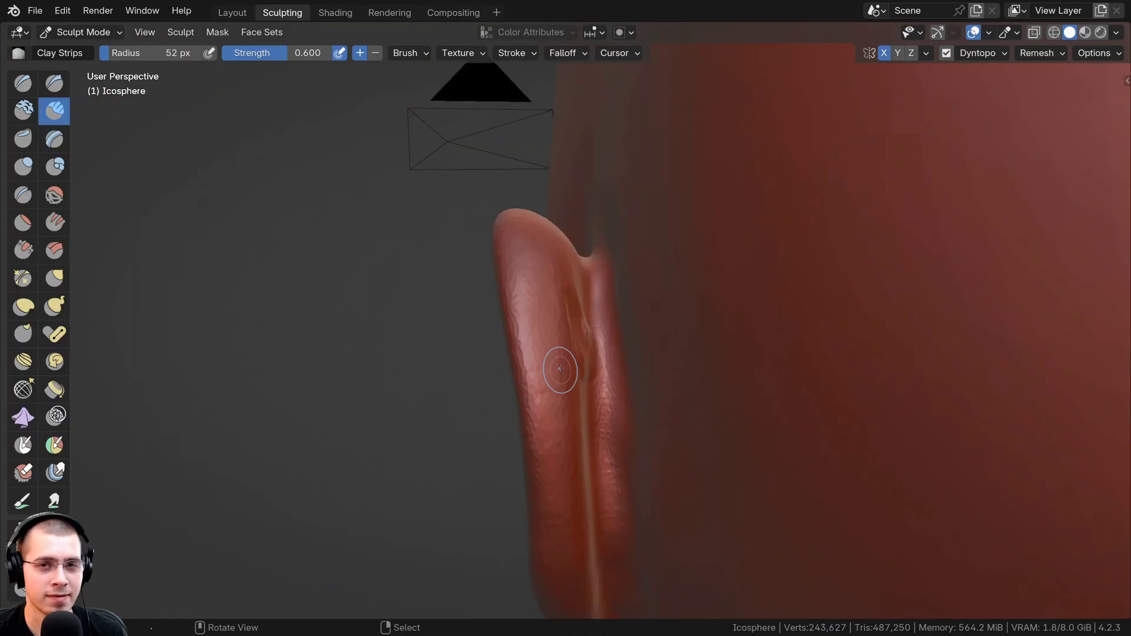
# Carve into the back of the thin ear with an inverted 52 px Clay Strips stroke at 0.600 strength.
pyautogui.moveTo(559, 369); pyautogui.dragTo(530, 326, button='middle')
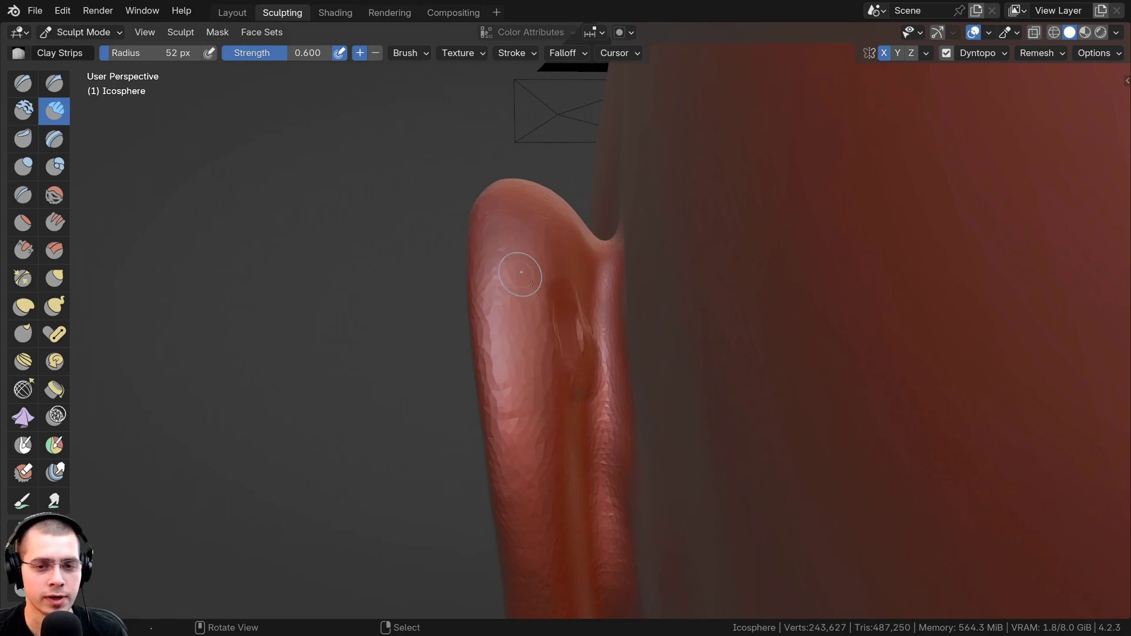
pyautogui.moveTo(539, 354); pyautogui.dragTo(558, 271, button='middle')
pyautogui.moveTo(572, 319); pyautogui.dragTo(542, 317, button='middle')
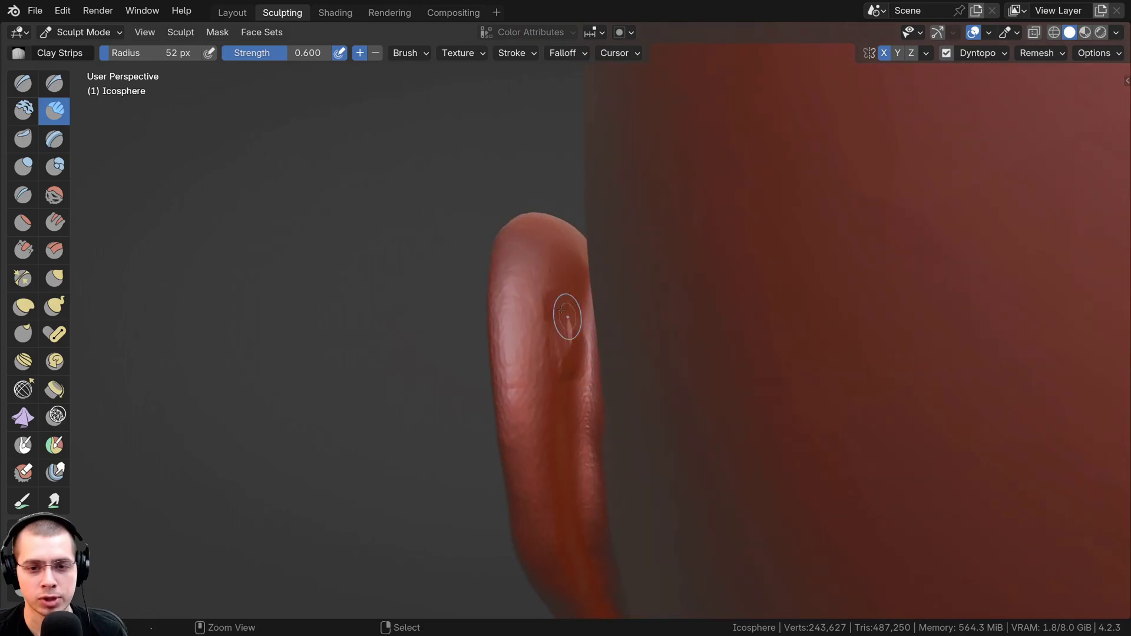
pyautogui.moveTo(567, 318)
pyautogui.keyDown('ctrl'); pyautogui.mouseDown()
pyautogui.moveTo(567, 348)
pyautogui.moveTo(569, 323)
pyautogui.mouseUp(); pyautogui.keyUp('ctrl')
pyautogui.moveTo(570, 322); pyautogui.dragTo(694, 305, button='middle')
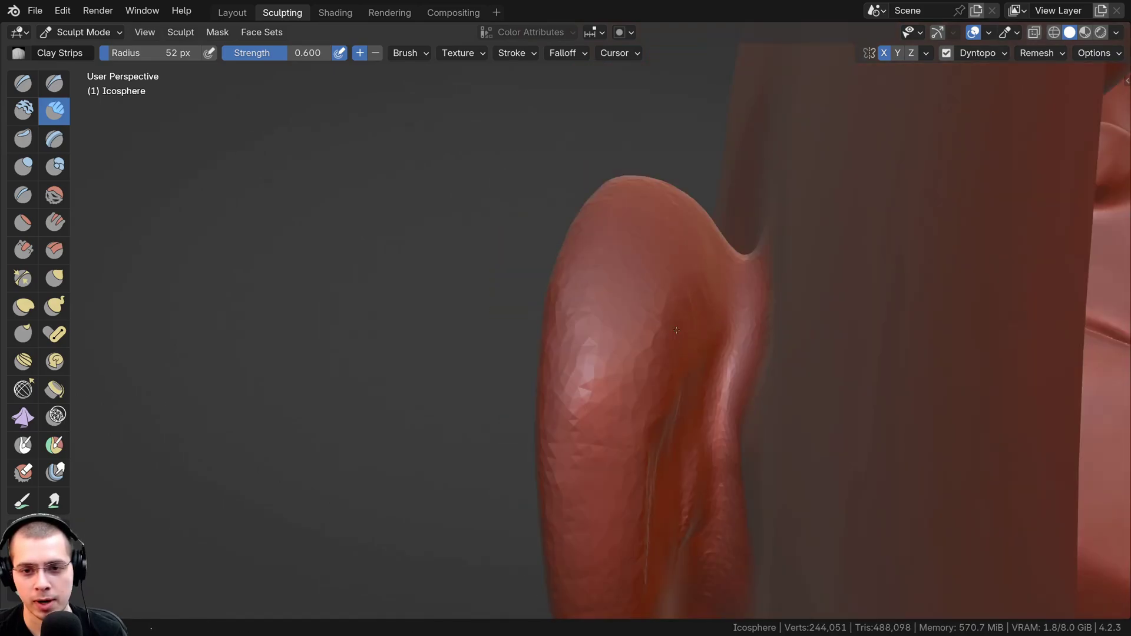
# Smooth the torn surface on the inner side of the ear, below the upper rim.
pyautogui.moveTo(664, 414); pyautogui.dragTo(605, 306, button='middle')
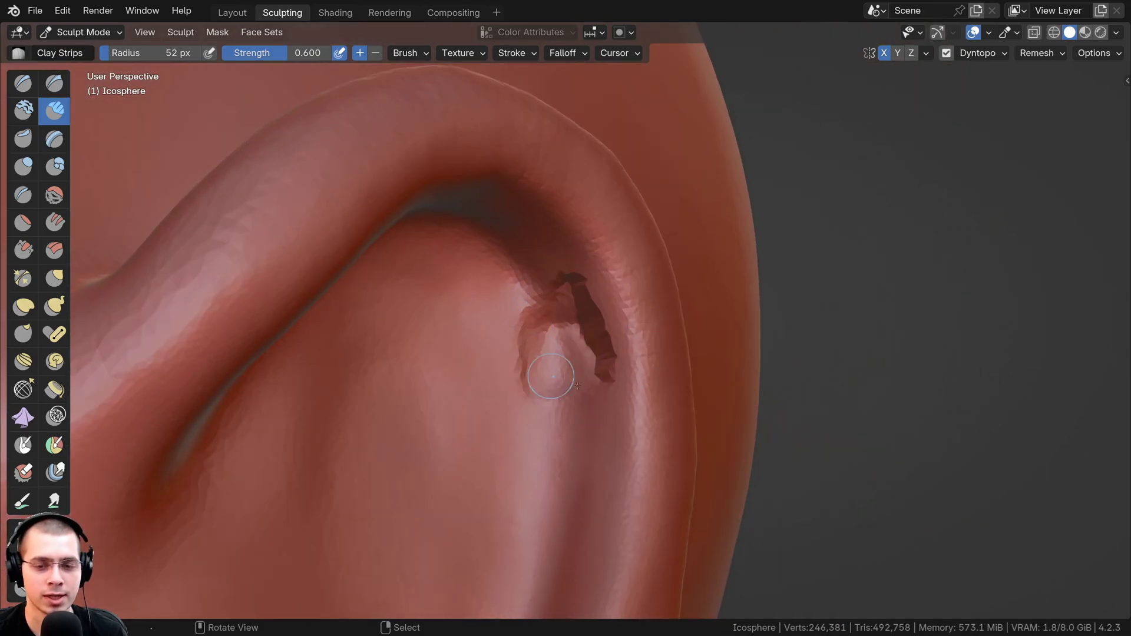
pyautogui.moveTo(550, 376)
pyautogui.mouseDown(button='middle')
pyautogui.moveTo(560, 245)
pyautogui.moveTo(646, 372)
pyautogui.mouseUp(button='middle')
pyautogui.scroll(-3, 595, 270)
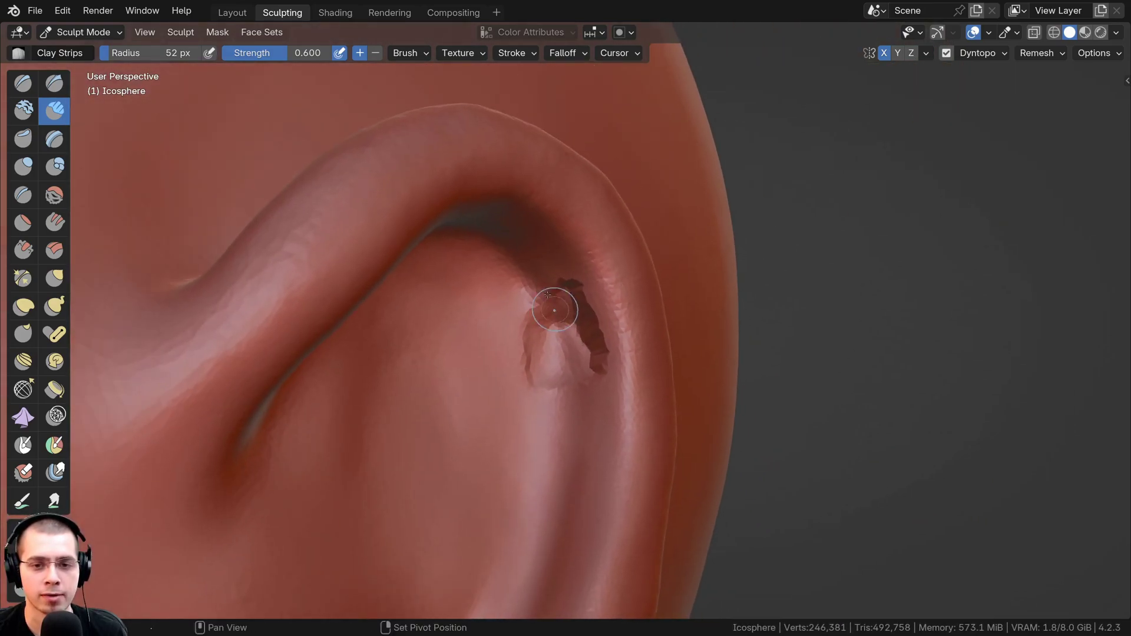
pyautogui.moveTo(553, 306)
pyautogui.keyDown('shift'); pyautogui.mouseDown()
pyautogui.moveTo(591, 337)
pyautogui.moveTo(543, 383)
pyautogui.moveTo(536, 329)
pyautogui.mouseUp(); pyautogui.keyUp('shift')
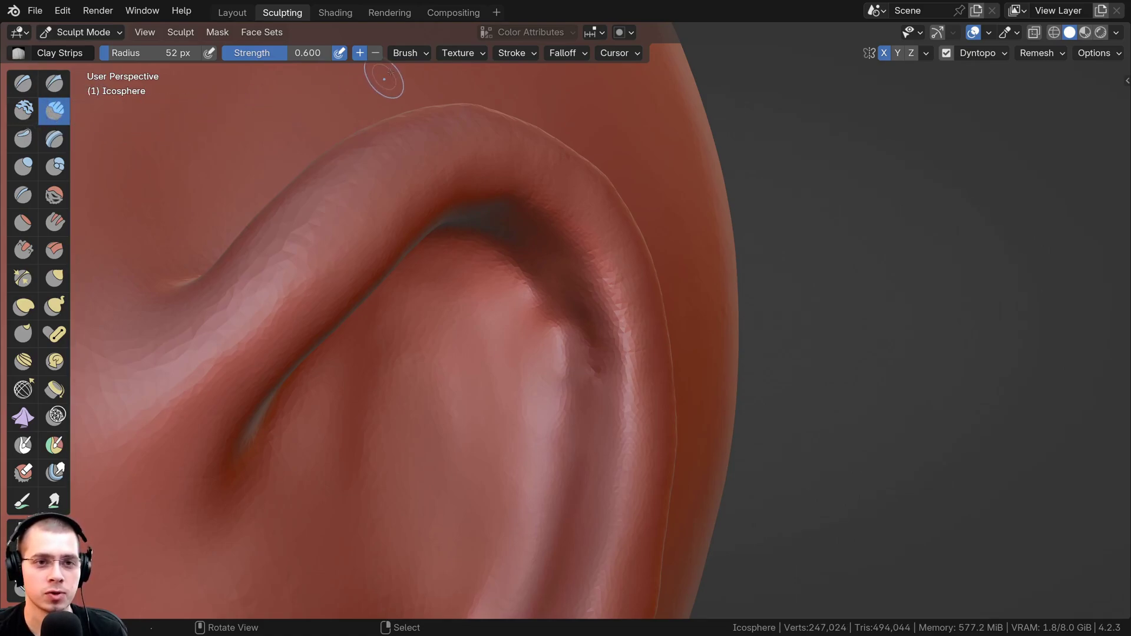
# Enable Front Faces Only for the Clay Strips brush and carve into the back of the ear, checking its inner side.
pyautogui.click(411, 54)
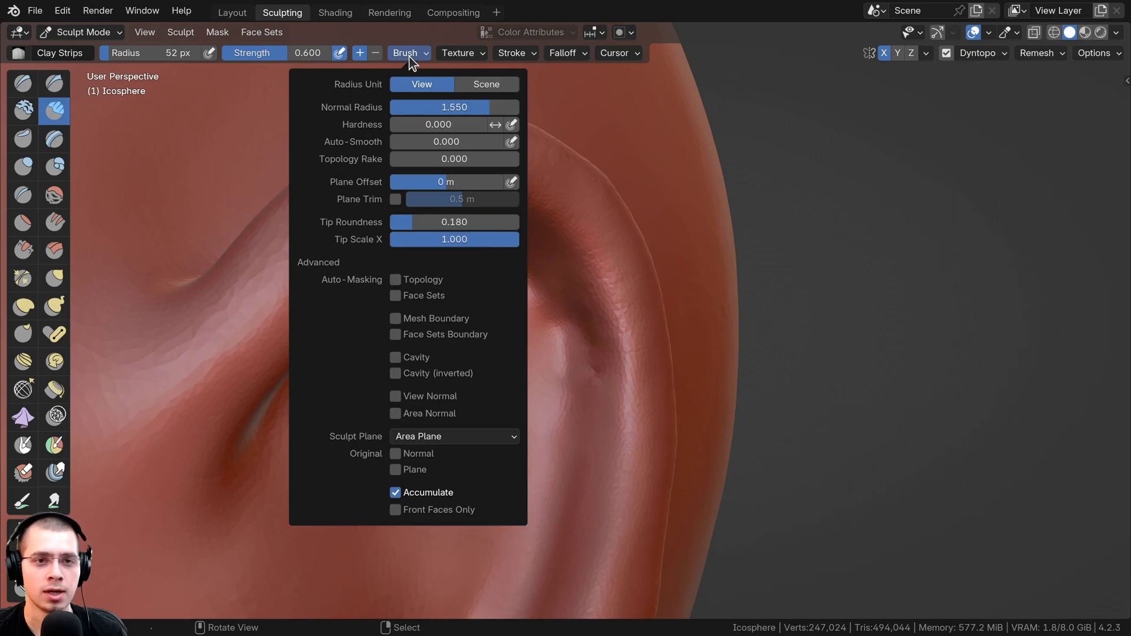
pyautogui.click(404, 510)
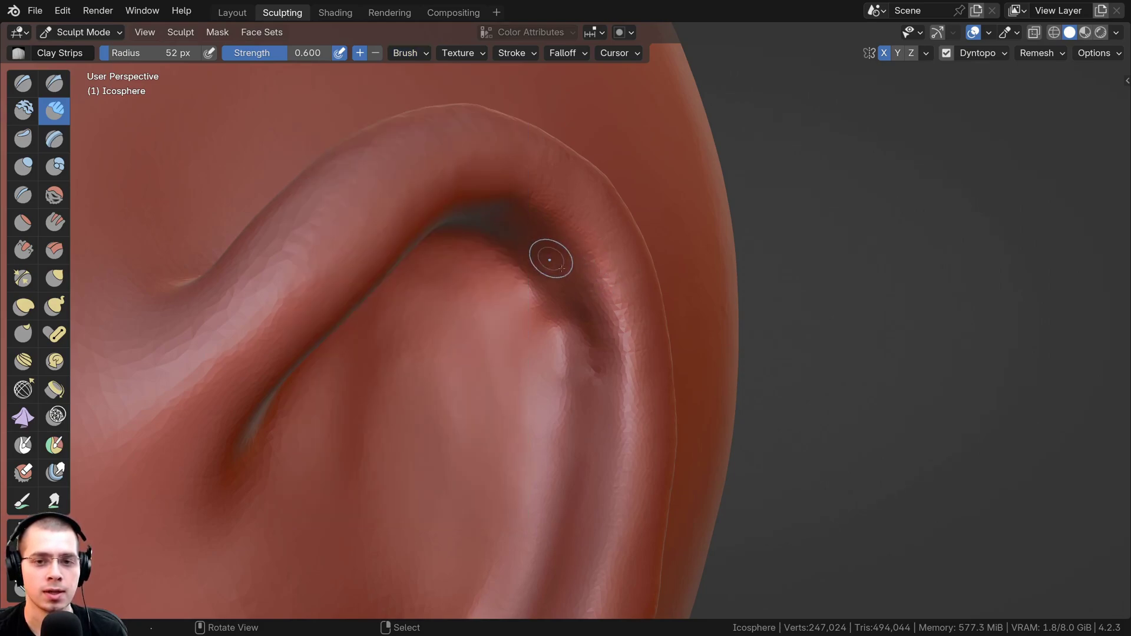
pyautogui.moveTo(574, 254); pyautogui.dragTo(447, 274, button='middle')
pyautogui.moveTo(606, 250)
pyautogui.keyDown('ctrl'); pyautogui.mouseDown()
pyautogui.moveTo(593, 300)
pyautogui.moveTo(638, 260)
pyautogui.mouseUp(); pyautogui.keyUp('ctrl')
pyautogui.moveTo(614, 277); pyautogui.dragTo(727, 238, button='middle')
pyautogui.moveTo(573, 277)
pyautogui.mouseDown(button='middle')
pyautogui.moveTo(731, 234)
pyautogui.moveTo(557, 237)
pyautogui.mouseUp(button='middle')
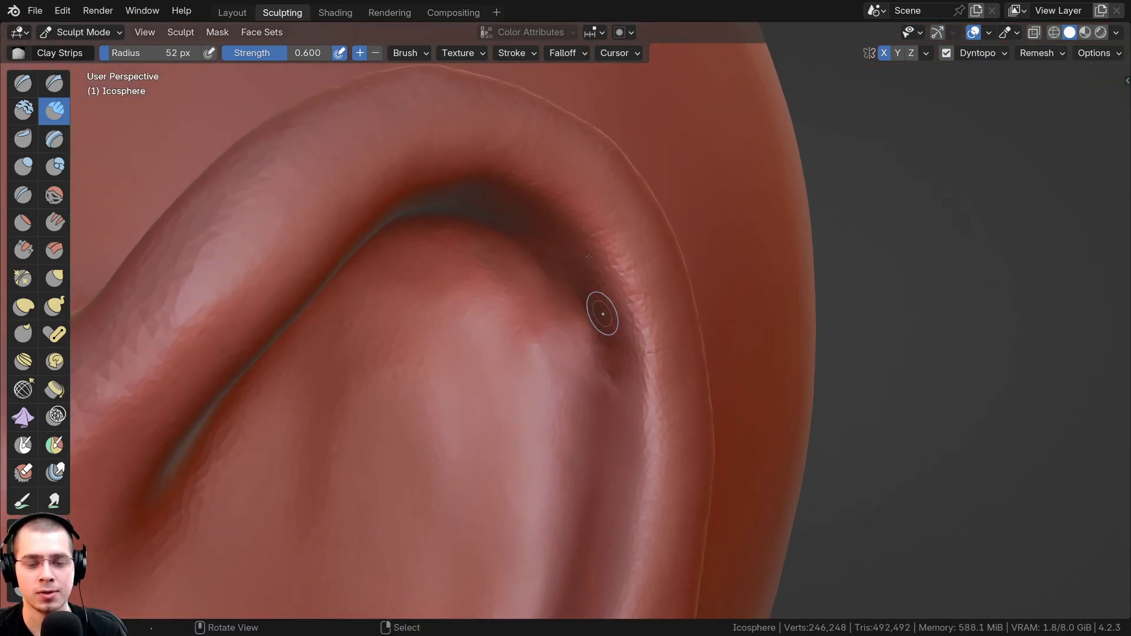
pyautogui.moveTo(564, 291); pyautogui.dragTo(539, 286, button='middle')
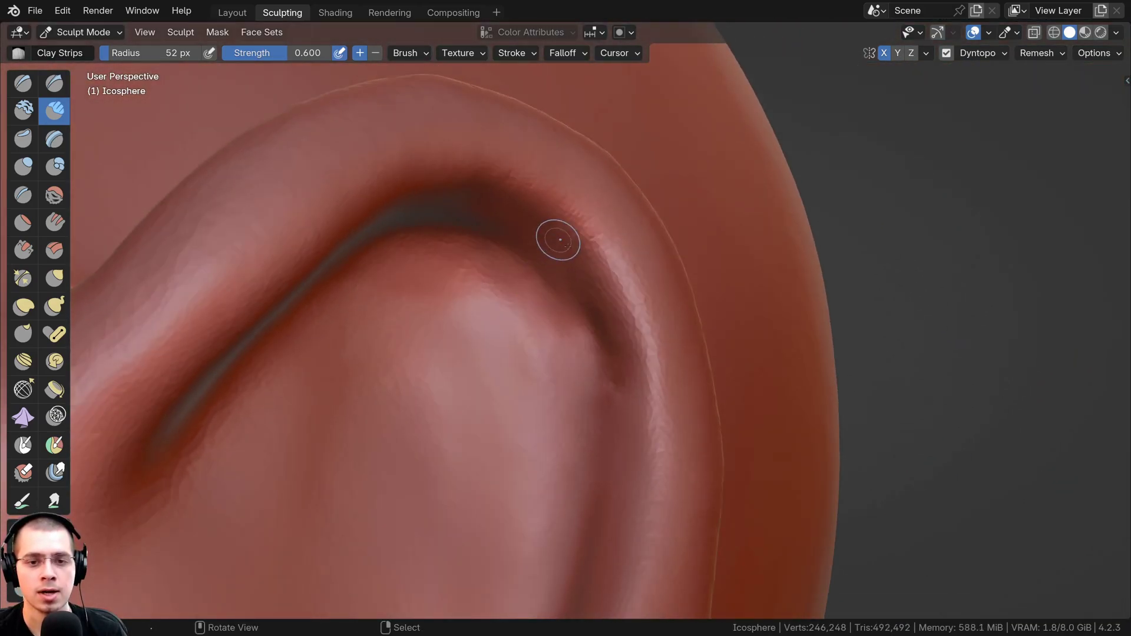
pyautogui.moveTo(558, 240); pyautogui.dragTo(540, 328, button='middle')
pyautogui.moveTo(534, 208); pyautogui.dragTo(473, 222, button='middle')
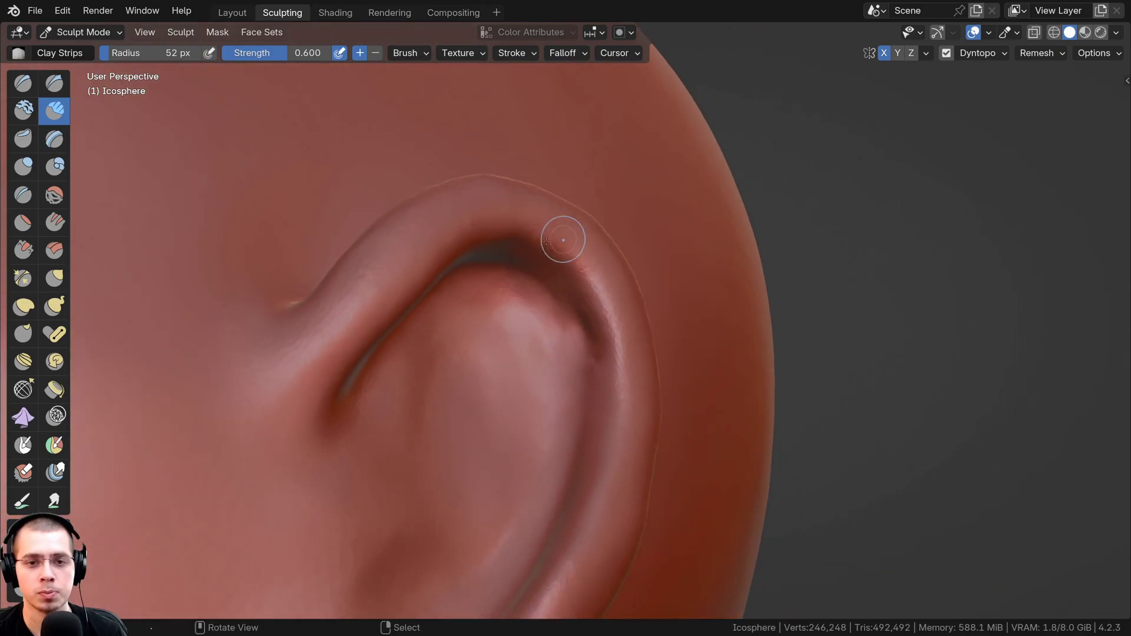
pyautogui.moveTo(546, 242)
pyautogui.mouseDown(button='middle')
pyautogui.moveTo(465, 253)
pyautogui.moveTo(583, 271)
pyautogui.moveTo(454, 285)
pyautogui.moveTo(490, 280)
pyautogui.mouseUp(button='middle')
pyautogui.scroll(4, 580, 265)
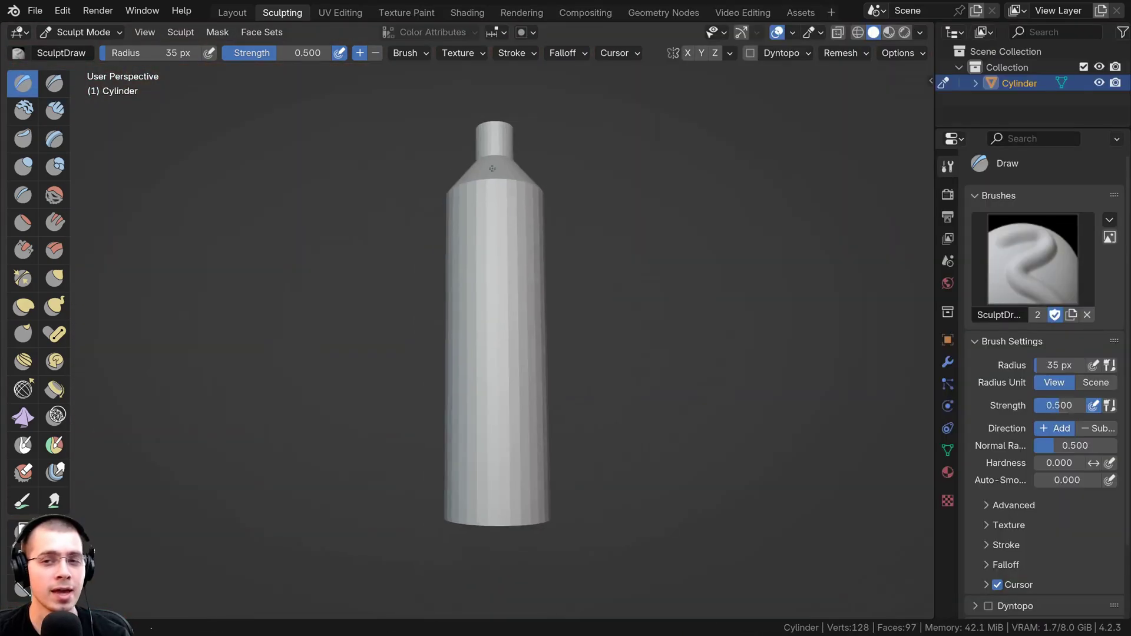
# Try a voxel remesh on the open-necked bottle after setting its voxel size, inspect the mesh and undo the remesh.
pyautogui.moveTo(492, 169); pyautogui.dragTo(511, 189, button='middle')
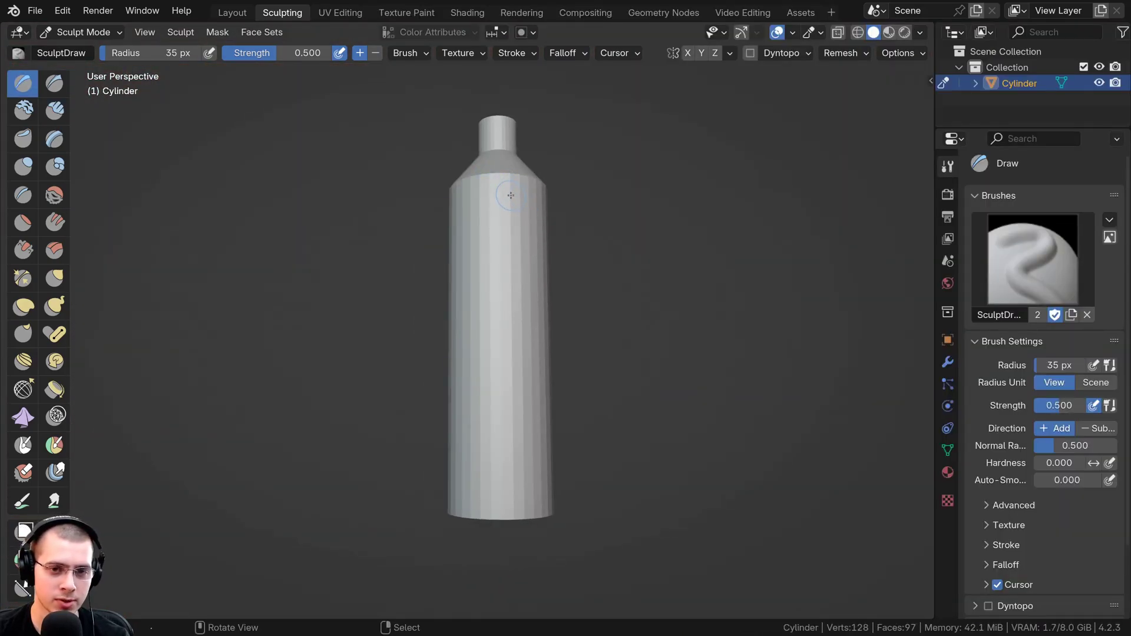
pyautogui.press('r')
pyautogui.click(504, 187)
pyautogui.moveTo(504, 187); pyautogui.dragTo(436, 212, button='middle')
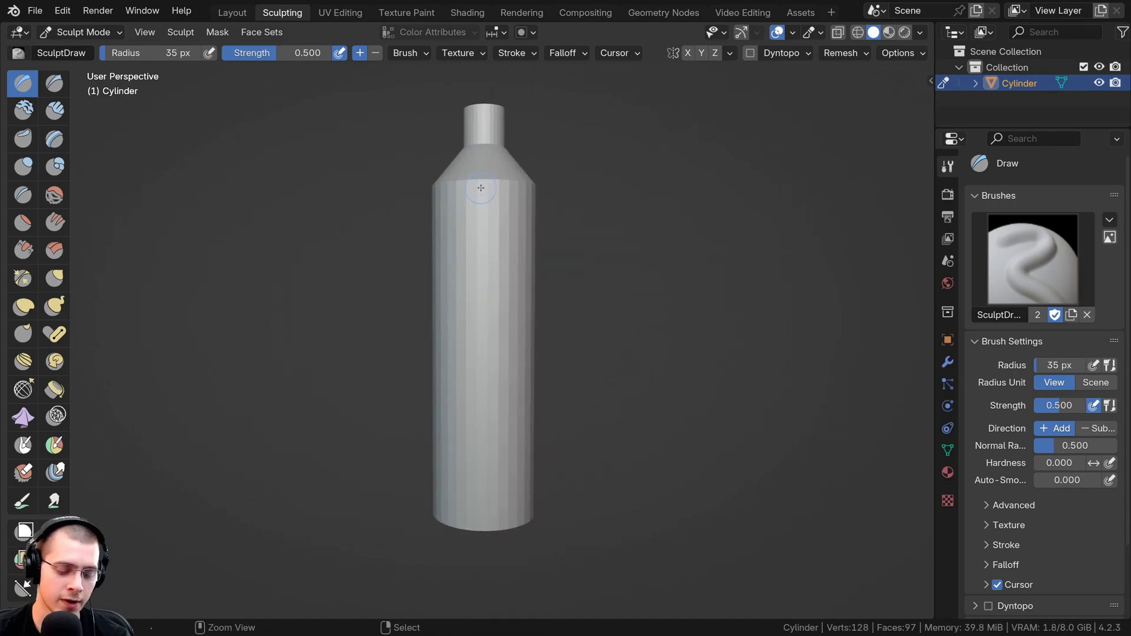
pyautogui.hotkey('ctrl', 'r')
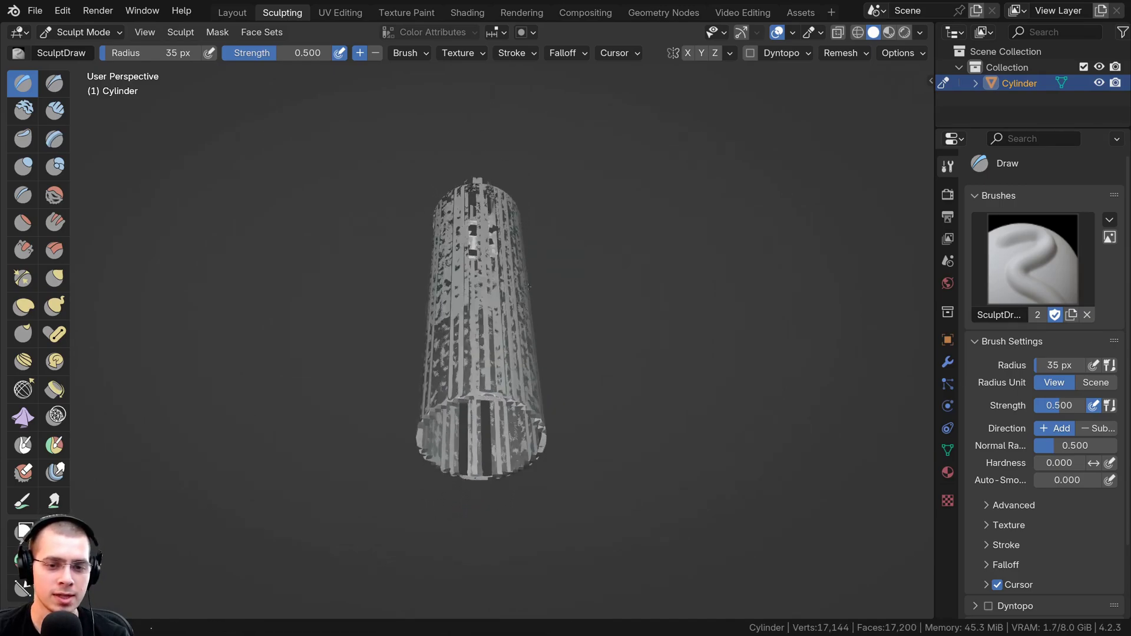
pyautogui.moveTo(524, 245); pyautogui.dragTo(500, 222, button='middle')
pyautogui.moveTo(586, 425); pyautogui.dragTo(569, 538, button='middle')
pyautogui.scroll(1, 440, 165)
pyautogui.scroll(3, 448, 321)
pyautogui.keyDown('shift'); pyautogui.moveTo(440, 165); pyautogui.dragTo(488, 154, button='middle'); pyautogui.keyUp('shift')
pyautogui.scroll(-6, 455, 289)
pyautogui.hotkey('ctrl', 'z')
# Inspect the bottle's open neck and try the voxel remesh on it once more.
pyautogui.scroll(-1, 421, 250)
pyautogui.moveTo(422, 283); pyautogui.dragTo(498, 223, button='middle')
pyautogui.scroll(-3, 445, 371)
pyautogui.scroll(3, 494, 232)
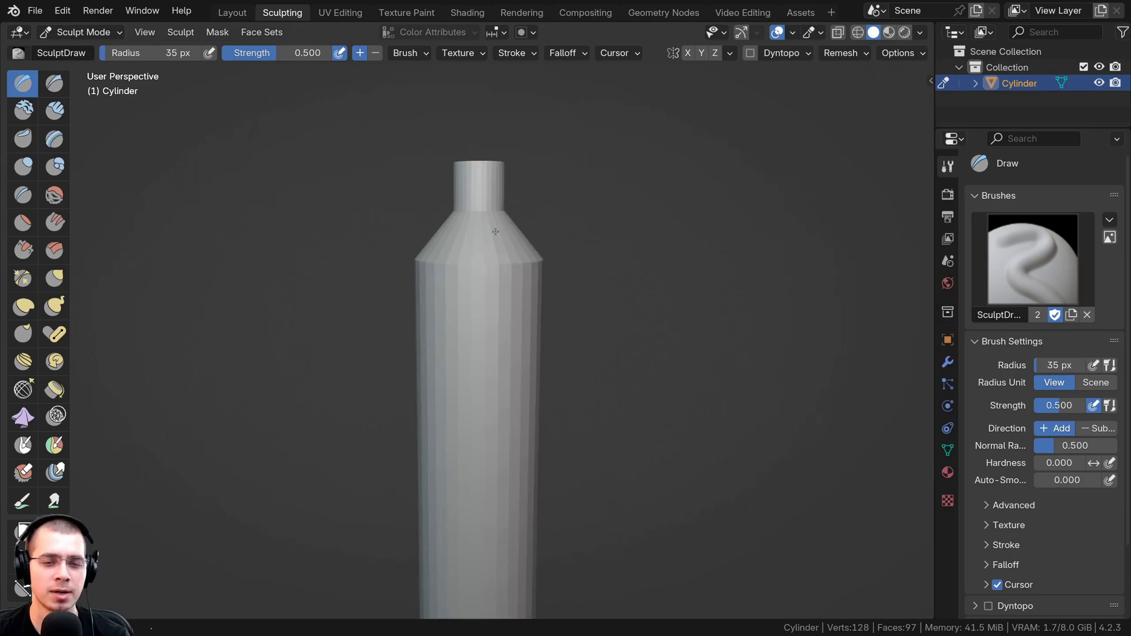
pyautogui.moveTo(442, 362)
pyautogui.keyDown('shift'); pyautogui.mouseDown(button='middle')
pyautogui.moveTo(428, 282)
pyautogui.moveTo(446, 275)
pyautogui.moveTo(442, 361)
pyautogui.mouseUp(button='middle'); pyautogui.keyUp('shift')
pyautogui.scroll(2, 498, 256)
pyautogui.scroll(-2, 489, 248)
pyautogui.scroll(-4, 478, 328)
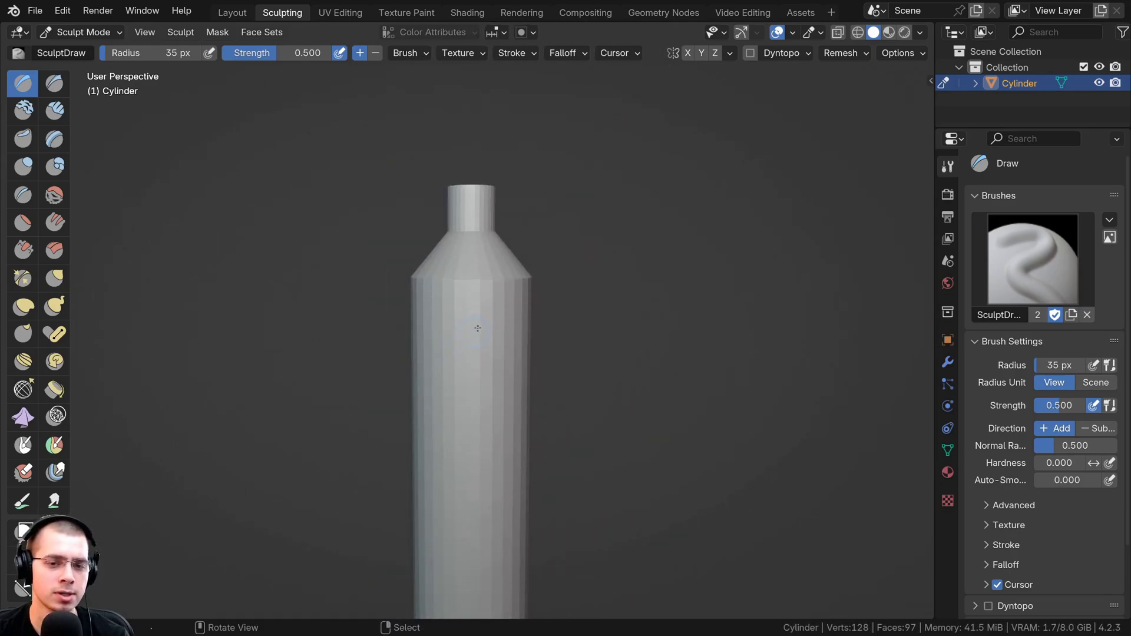
pyautogui.hotkey('ctrl', 'r')
pyautogui.moveTo(487, 309); pyautogui.dragTo(488, 171, button='middle')
pyautogui.scroll(-3, 516, 138)
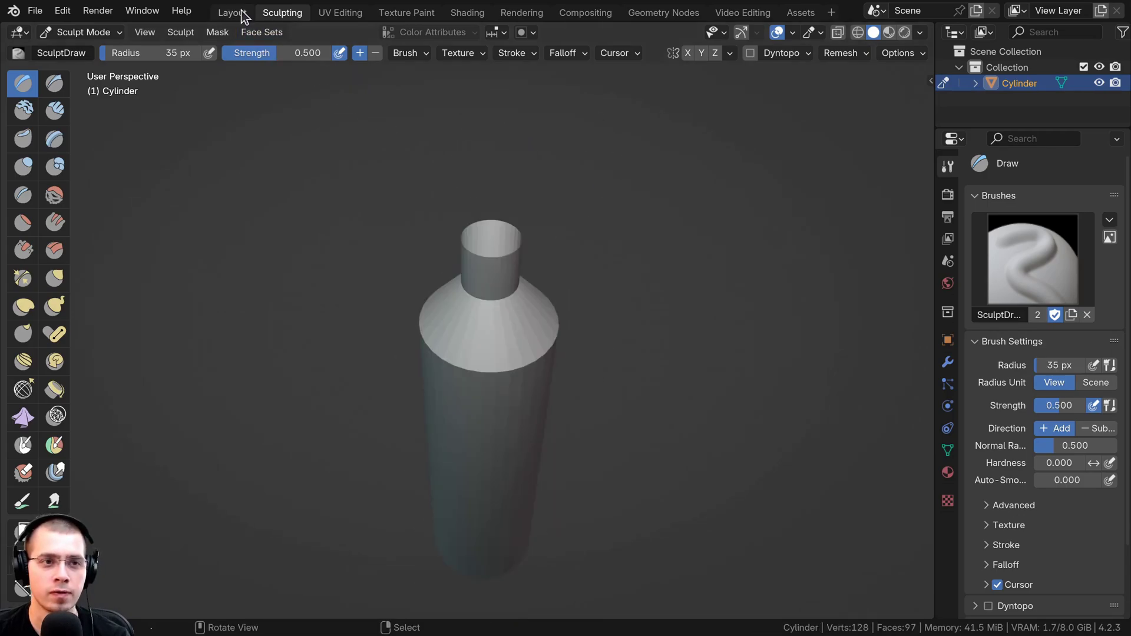
# Close the bottle's open neck in Edit Mode by filling the top edge loop with a face.
pyautogui.click(234, 13)
pyautogui.moveTo(412, 161); pyautogui.dragTo(465, 210, button='middle')
pyautogui.press('Tab')
pyautogui.scroll(4, 442, 210)
pyautogui.press('1')
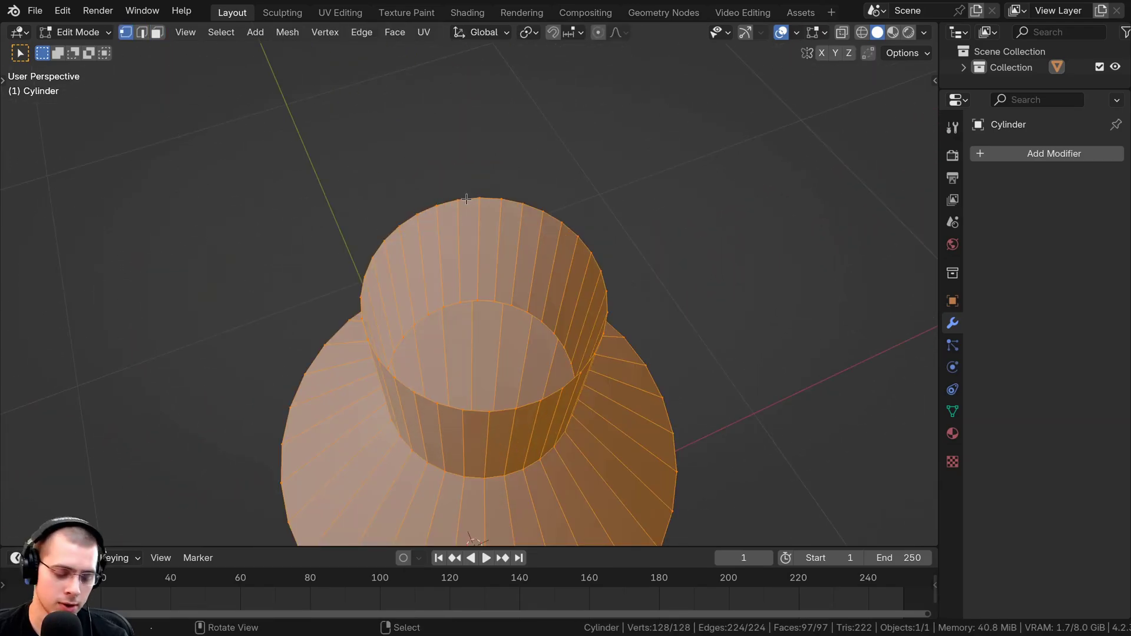
pyautogui.keyDown('alt'); pyautogui.click(466, 199); pyautogui.keyUp('alt')
pyautogui.scroll(-3, 588, 210)
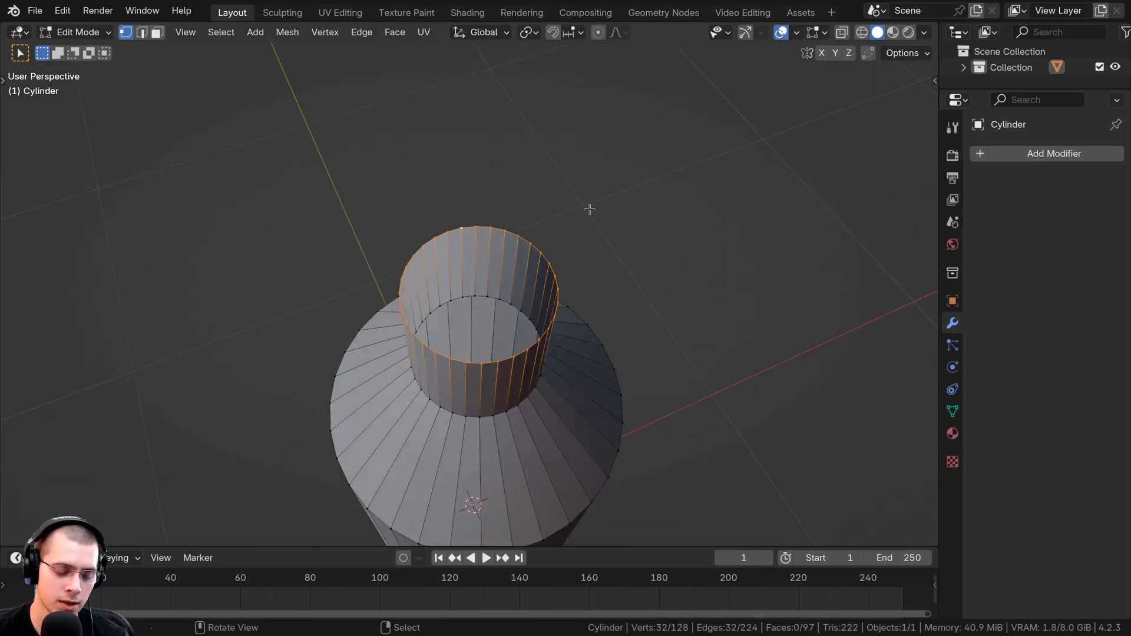
pyautogui.moveTo(588, 210); pyautogui.dragTo(588, 243, button='middle')
pyautogui.press('f')
# Set the voxel size for the capped bottle in the Sculpting workspace and voxel-remesh it.
pyautogui.click(282, 12)
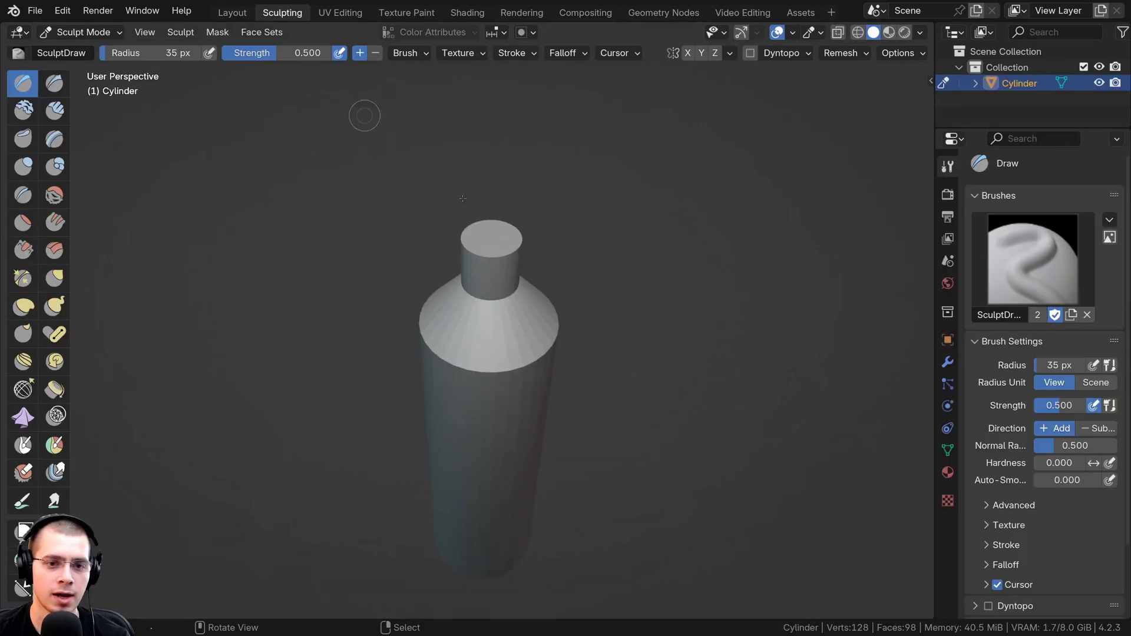
pyautogui.scroll(3, 526, 237)
pyautogui.press('r')
pyautogui.click(573, 299)
pyautogui.hotkey('ctrl', 'r')
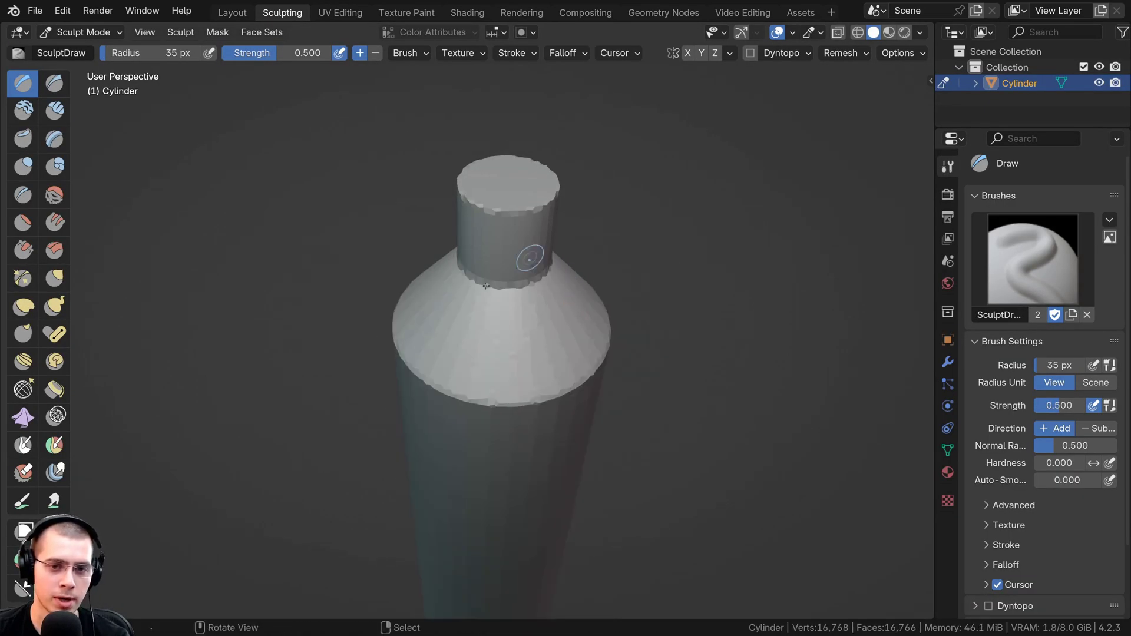
# Sculpt a winding 35 px Draw stroke from the bottle's neck down over its shoulder and body.
pyautogui.scroll(-3, 524, 269)
pyautogui.moveTo(474, 244)
pyautogui.mouseDown()
pyautogui.moveTo(500, 348)
pyautogui.moveTo(443, 393)
pyautogui.mouseUp()
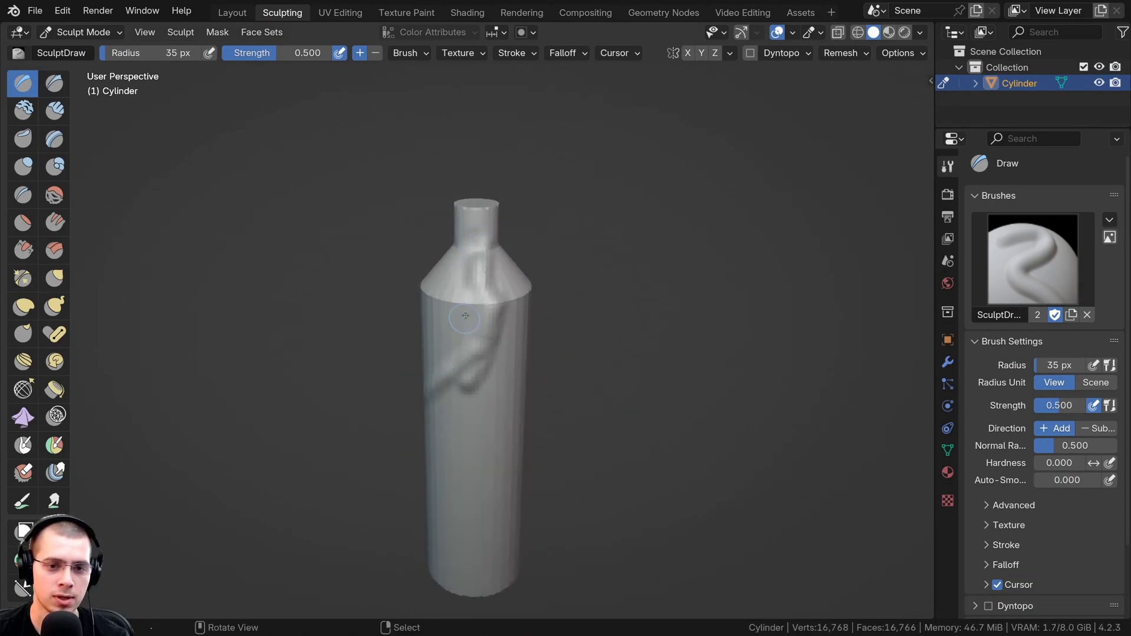
pyautogui.moveTo(443, 393); pyautogui.dragTo(459, 262, button='middle')
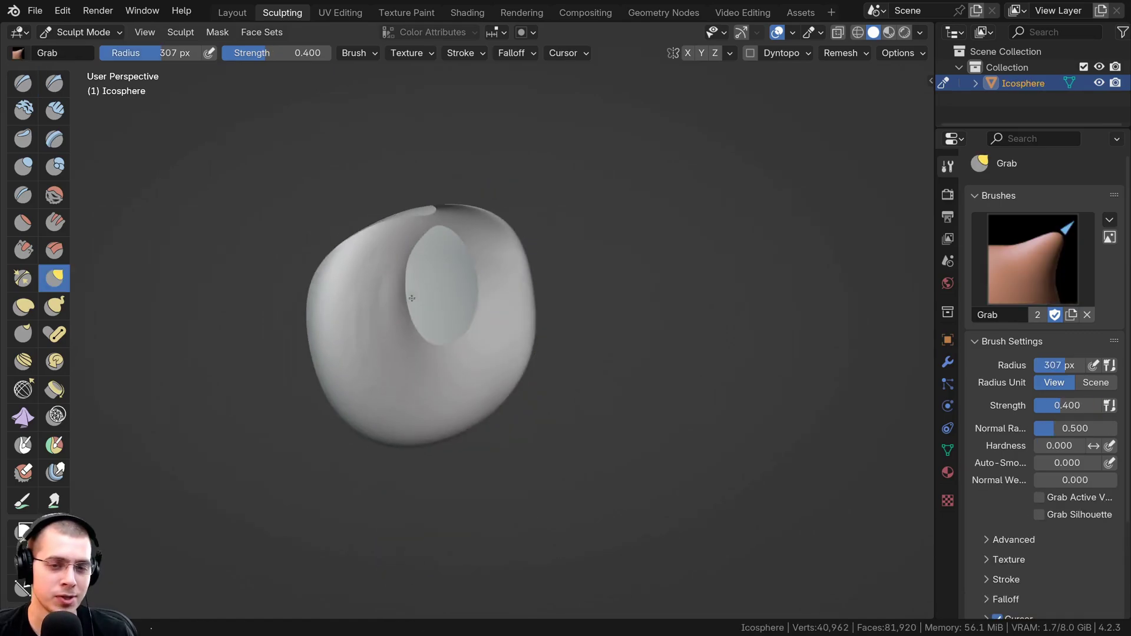
# Examine the oval opening in the icosphere from several angles.
pyautogui.moveTo(424, 259)
pyautogui.mouseDown(button='middle')
pyautogui.moveTo(449, 232)
pyautogui.moveTo(412, 242)
pyautogui.moveTo(551, 227)
pyautogui.mouseUp(button='middle')
pyautogui.moveTo(618, 254); pyautogui.dragTo(507, 307, button='middle')
pyautogui.moveTo(407, 365); pyautogui.dragTo(494, 328, button='middle')
pyautogui.scroll(3, 419, 202)
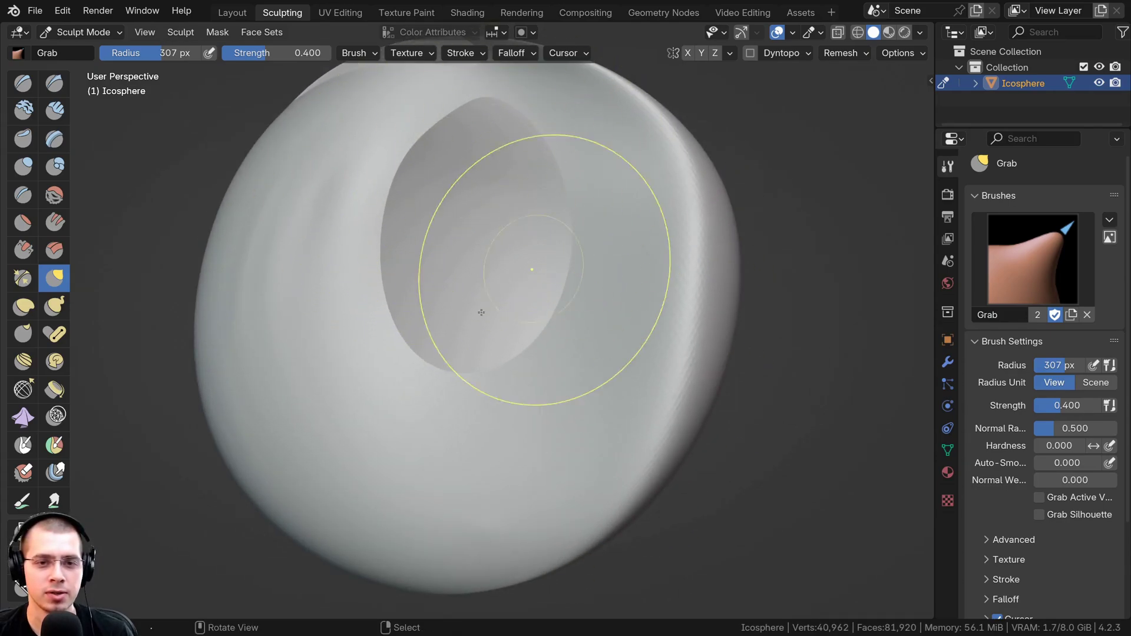
# Build up 87 px Clay Strips strokes inside the icosphere's oval opening and smooth its interior and lower rim.
pyautogui.moveTo(500, 246); pyautogui.dragTo(234, 169, button='middle')
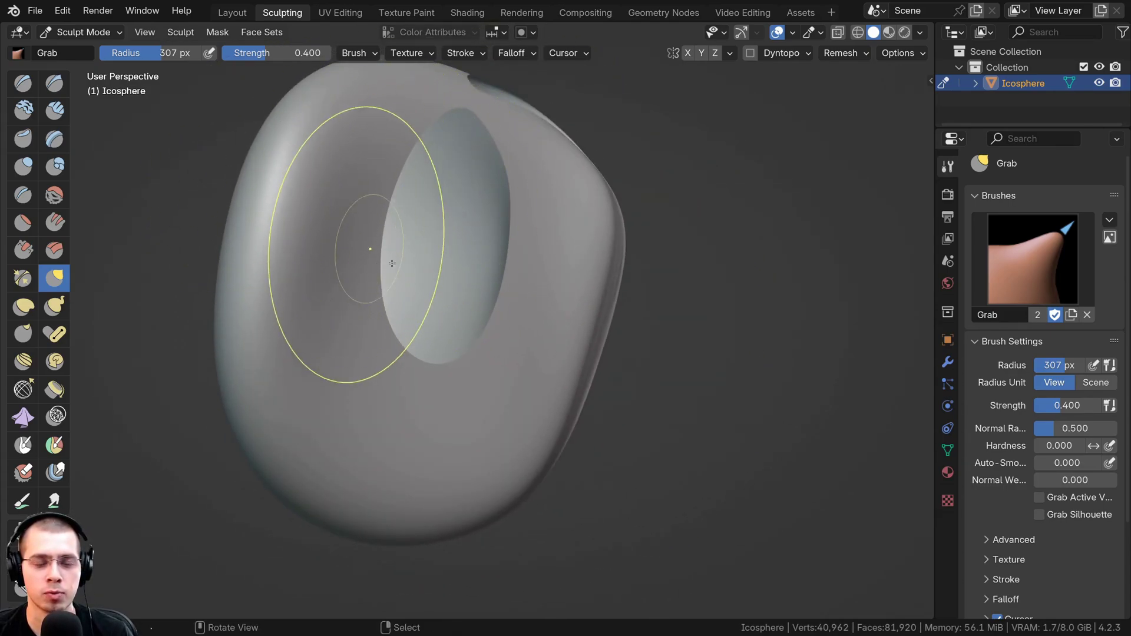
pyautogui.moveTo(391, 260); pyautogui.dragTo(606, 259, button='middle')
pyautogui.moveTo(532, 227); pyautogui.dragTo(486, 250, button='middle')
pyautogui.click(55, 111)
pyautogui.scroll(-3, 495, 247)
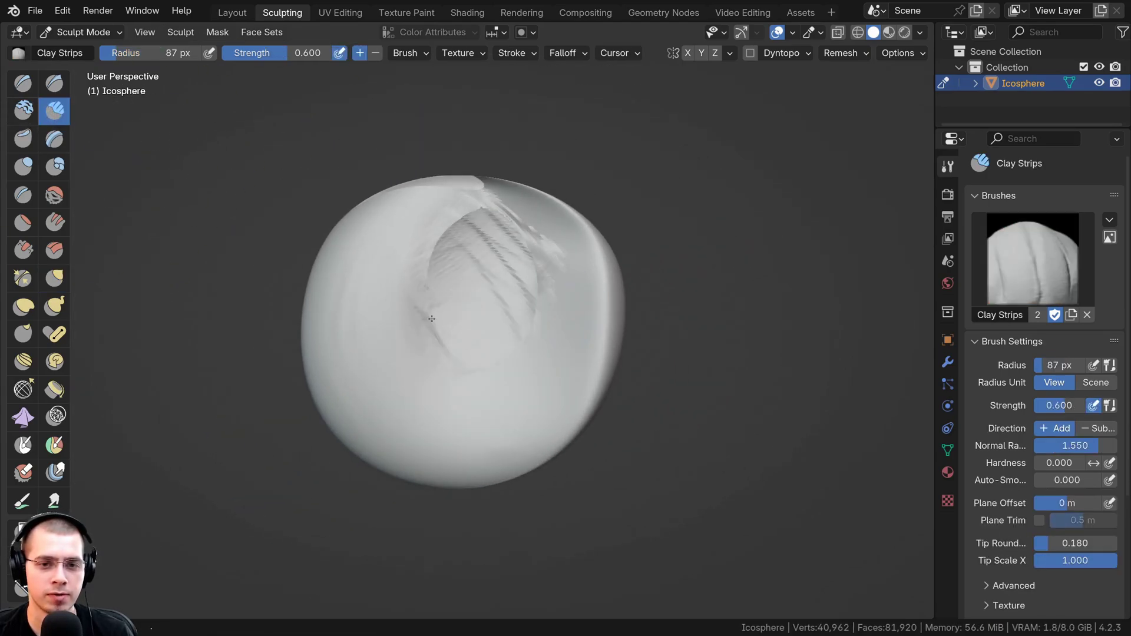
pyautogui.moveTo(432, 319); pyautogui.dragTo(451, 298, button='middle')
pyautogui.scroll(-2, 462, 286)
pyautogui.keyDown('shift'); pyautogui.moveTo(504, 262); pyautogui.dragTo(447, 363); pyautogui.keyUp('shift')
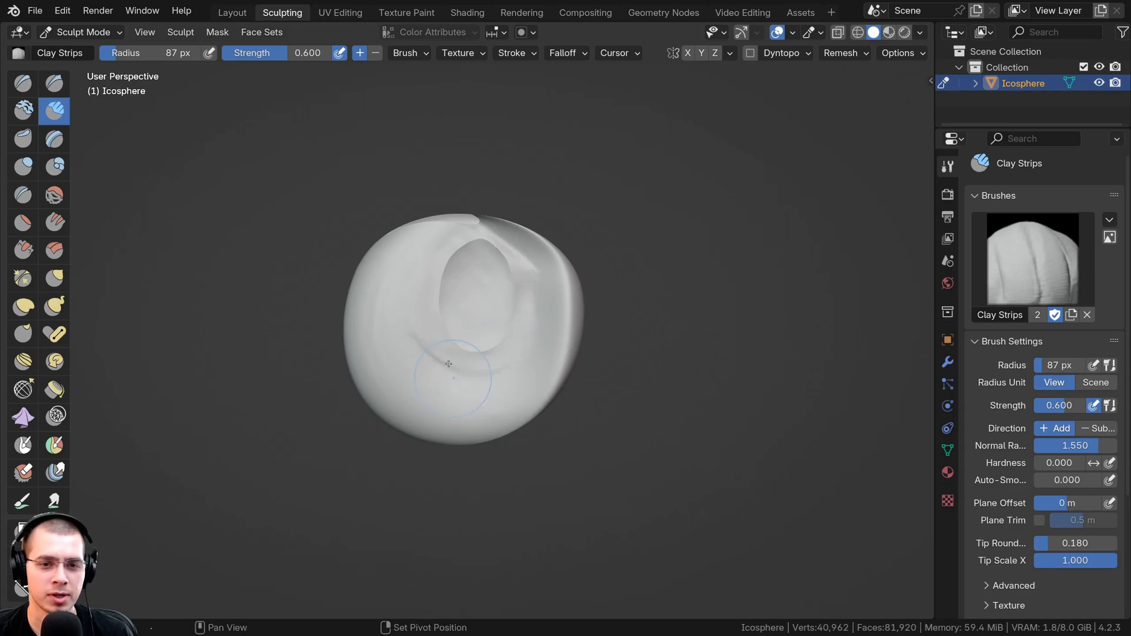
# Add more Clay Strips to the opening's inner wall, smooth beside the rim, and check the thin edge from the side.
pyautogui.scroll(3, 457, 312)
pyautogui.moveTo(462, 255); pyautogui.dragTo(478, 318)
pyautogui.keyDown('shift'); pyautogui.moveTo(421, 283); pyautogui.dragTo(434, 310); pyautogui.keyUp('shift')
pyautogui.moveTo(435, 310); pyautogui.dragTo(500, 261, button='middle')
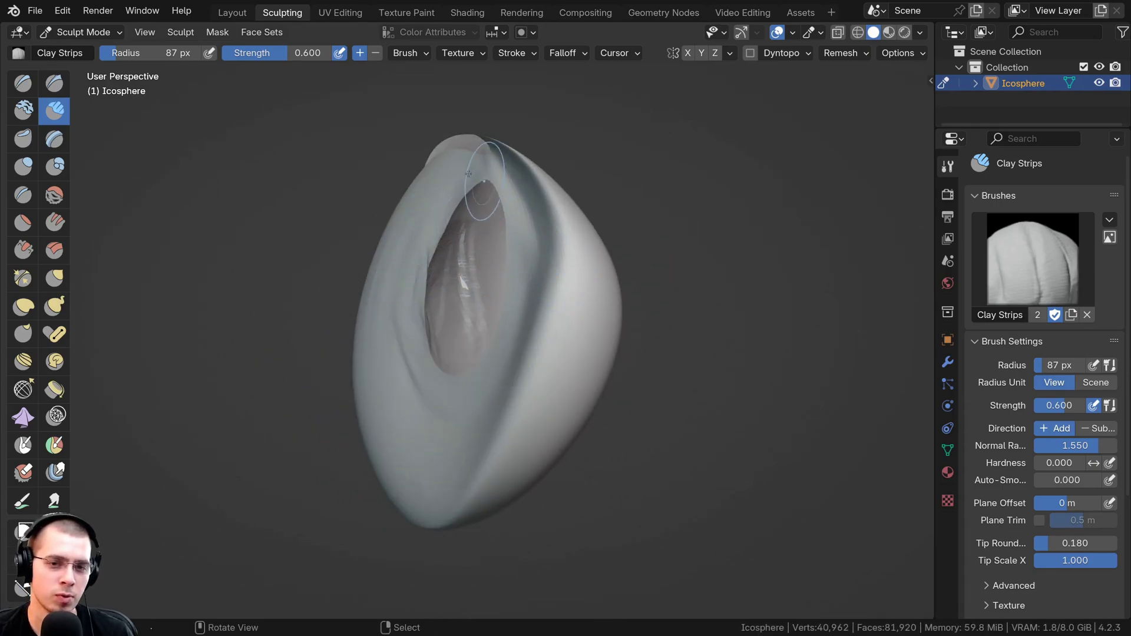
pyautogui.moveTo(459, 235); pyautogui.dragTo(526, 299, button='middle')
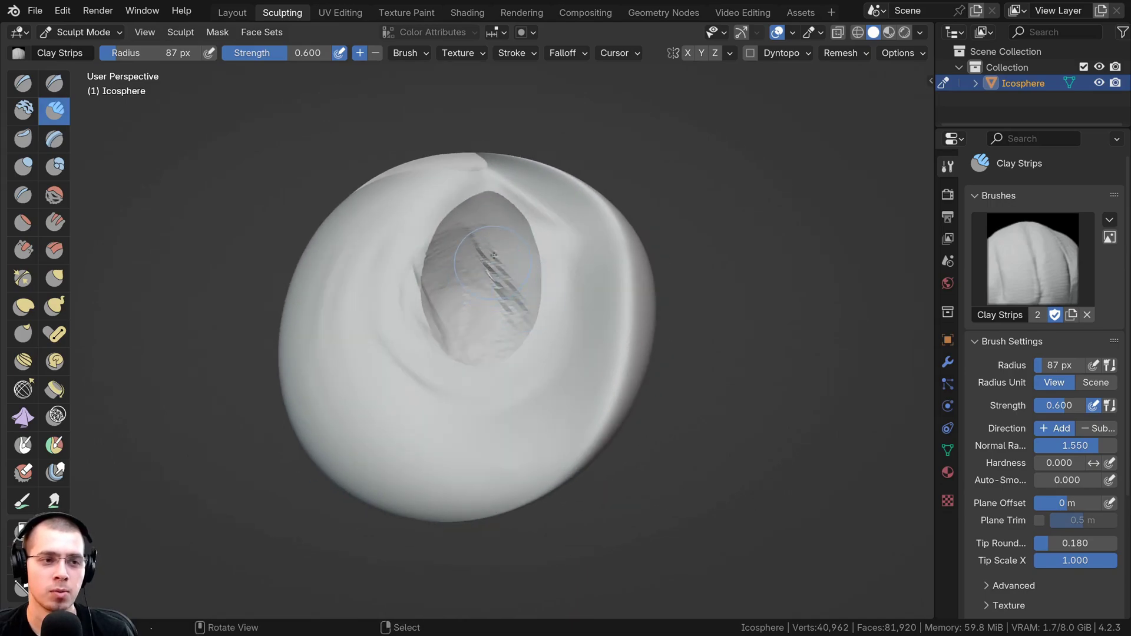
# Set the Inflate brush radius to 222 px and swell the walls of the icosphere's opening until they meet.
pyautogui.click(32, 168)
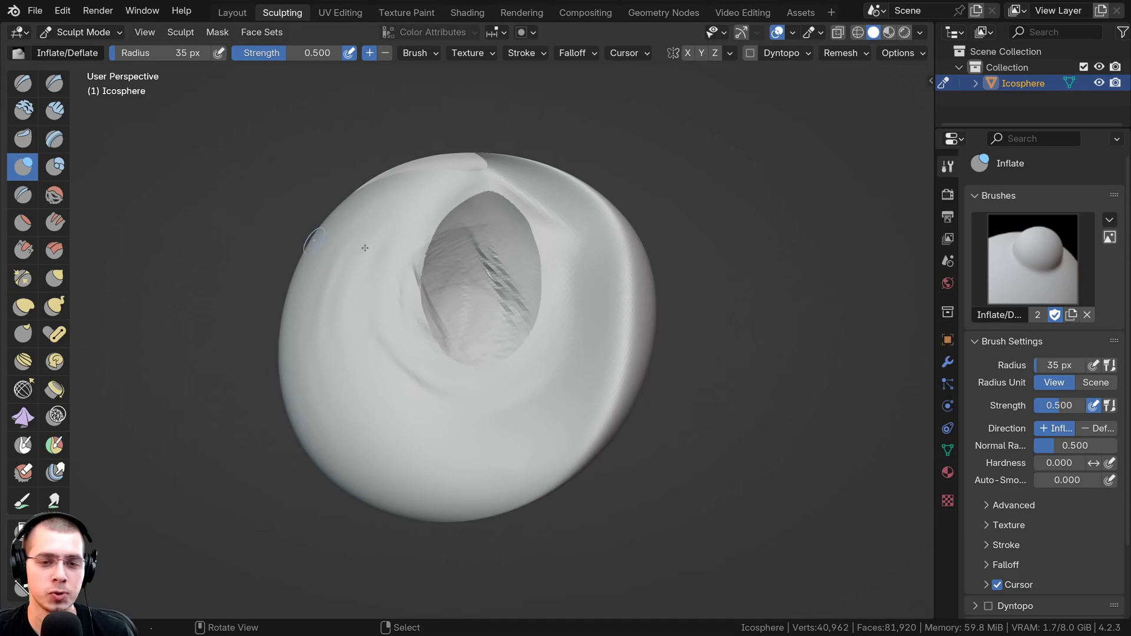
pyautogui.press('f')
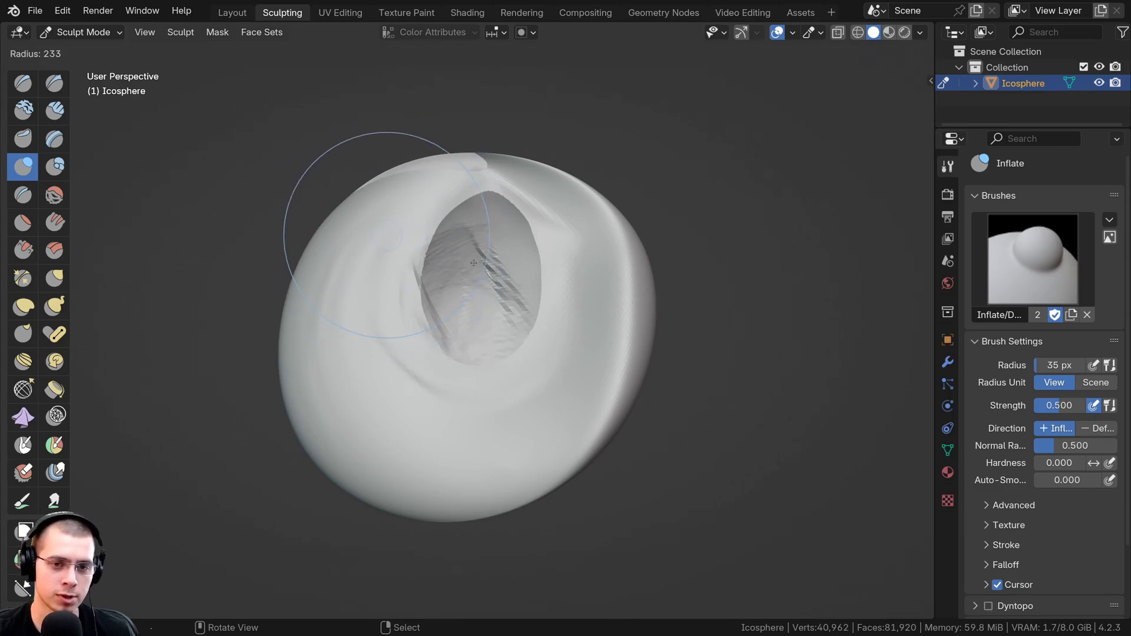
pyautogui.click(474, 263)
pyautogui.moveTo(475, 263); pyautogui.dragTo(484, 273, button='middle')
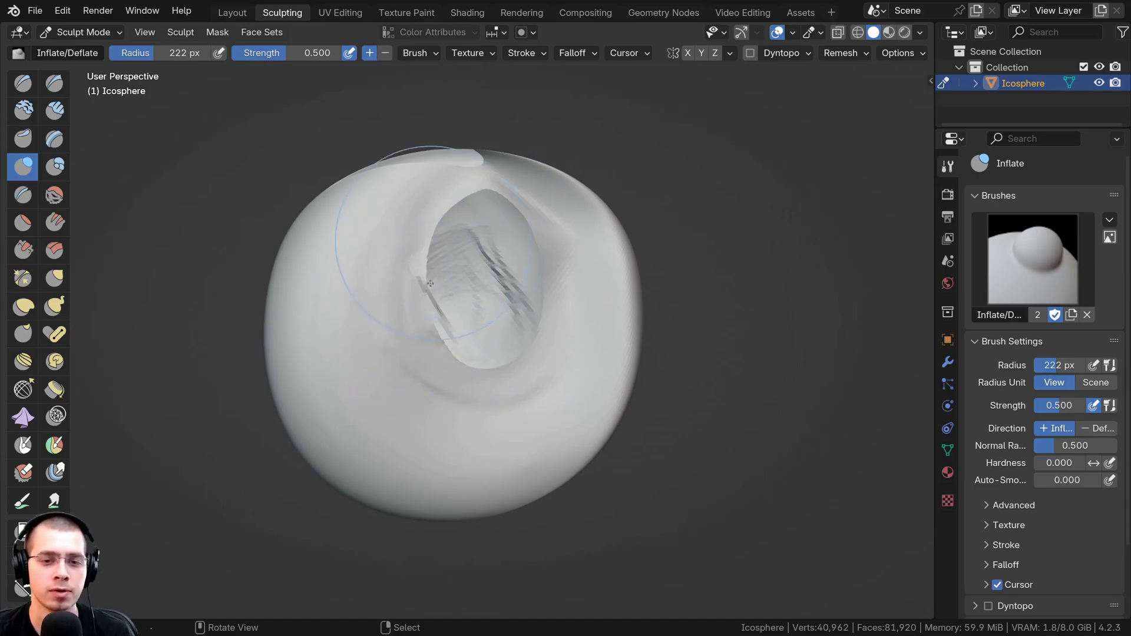
pyautogui.moveTo(430, 283)
pyautogui.mouseDown()
pyautogui.moveTo(465, 260)
pyautogui.moveTo(450, 239)
pyautogui.mouseUp()
pyautogui.scroll(1, 464, 260)
pyautogui.moveTo(450, 239)
pyautogui.mouseDown(button='middle')
pyautogui.moveTo(565, 247)
pyautogui.moveTo(528, 275)
pyautogui.moveTo(485, 214)
pyautogui.mouseUp(button='middle')
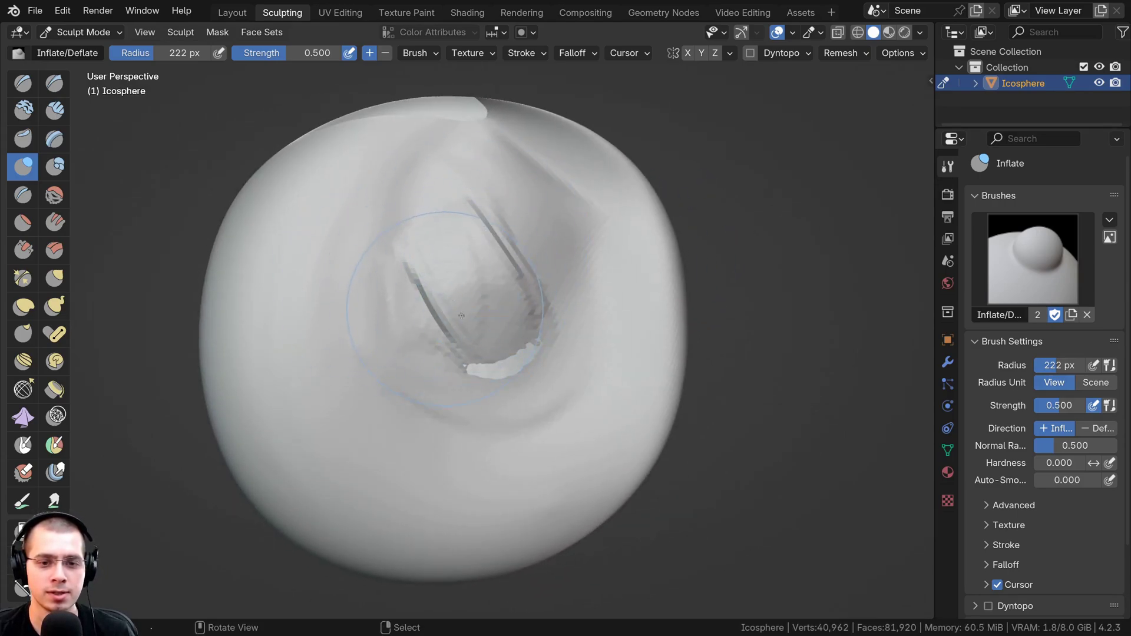
pyautogui.moveTo(460, 347); pyautogui.dragTo(477, 247)
pyautogui.moveTo(478, 248)
pyautogui.mouseDown(button='middle')
pyautogui.moveTo(530, 259)
pyautogui.moveTo(380, 289)
pyautogui.moveTo(414, 282)
pyautogui.mouseUp(button='middle')
pyautogui.moveTo(541, 341)
pyautogui.mouseDown(button='middle')
pyautogui.moveTo(513, 330)
pyautogui.moveTo(434, 335)
pyautogui.mouseUp(button='middle')
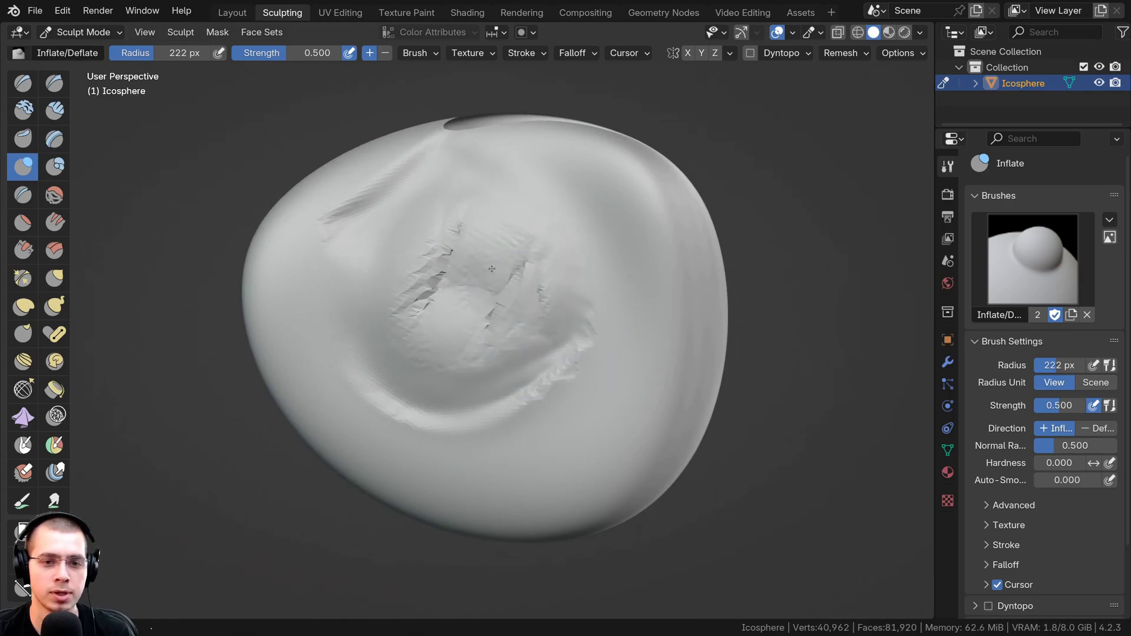
# Smooth the rough inflated surface where the opening was and inflate the area near the upper edge.
pyautogui.moveTo(550, 231)
pyautogui.mouseDown(button='middle')
pyautogui.moveTo(424, 268)
pyautogui.moveTo(396, 300)
pyautogui.mouseUp(button='middle')
pyautogui.moveTo(479, 314)
pyautogui.mouseDown(button='middle')
pyautogui.moveTo(452, 292)
pyautogui.moveTo(454, 376)
pyautogui.mouseUp(button='middle')
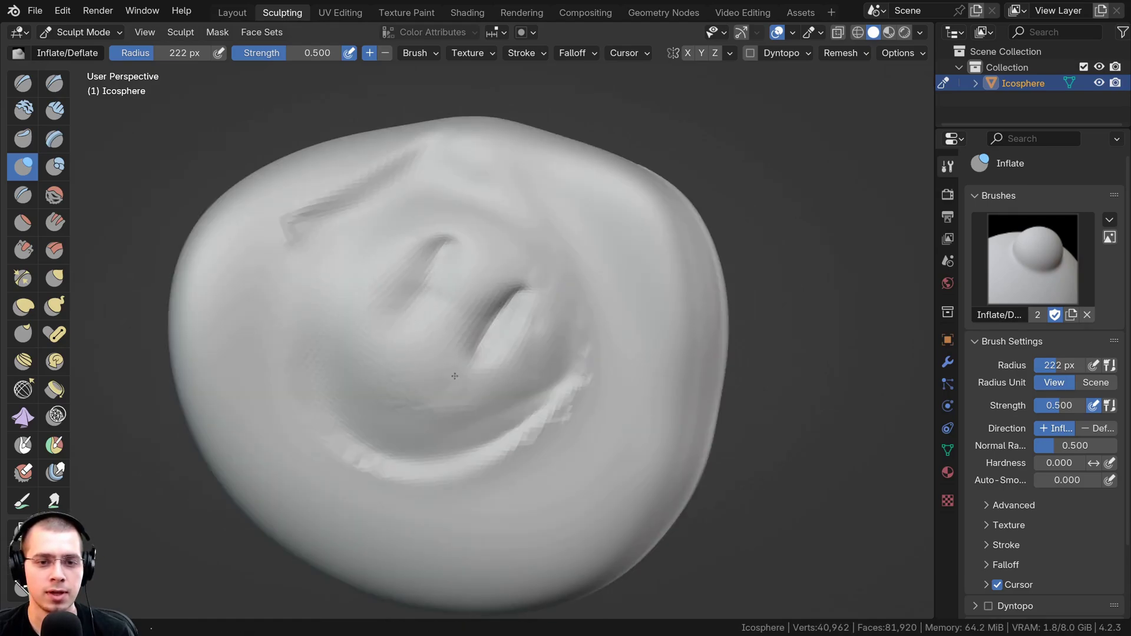
pyautogui.keyDown('shift'); pyautogui.moveTo(450, 232); pyautogui.dragTo(550, 253); pyautogui.keyUp('shift')
pyautogui.moveTo(585, 333); pyautogui.dragTo(483, 330, button='middle')
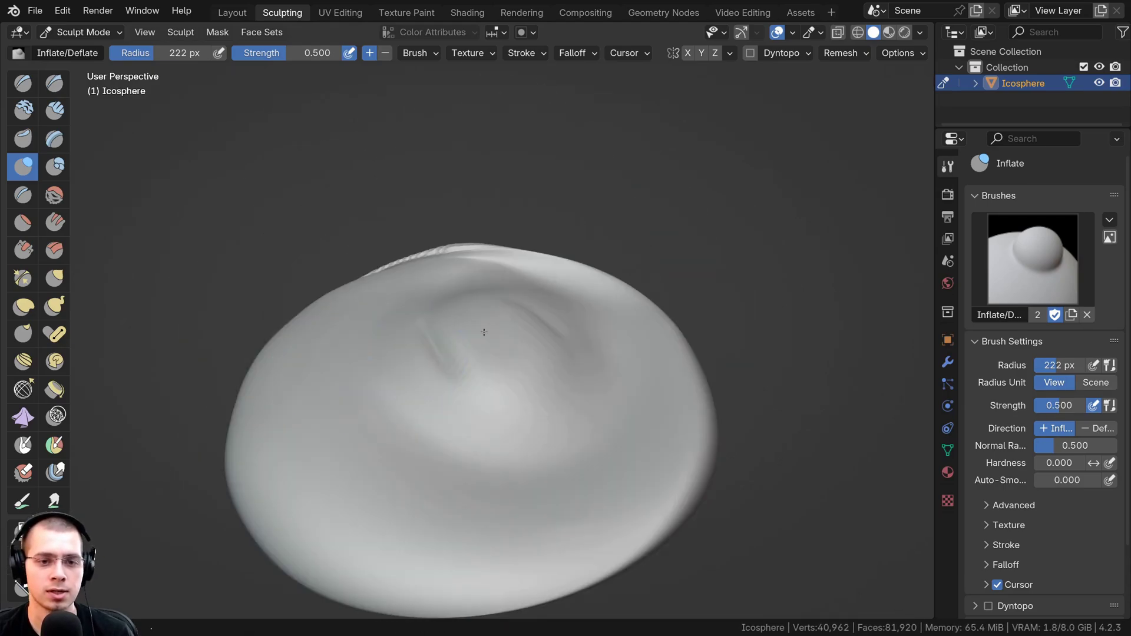
pyautogui.keyDown('shift'); pyautogui.moveTo(482, 331); pyautogui.dragTo(398, 288); pyautogui.keyUp('shift')
pyautogui.moveTo(399, 289); pyautogui.dragTo(422, 179, button='middle')
pyautogui.moveTo(423, 179); pyautogui.dragTo(437, 204)
# Inflate the fold along the icosphere's upper edge and smooth the crease away.
pyautogui.moveTo(515, 303)
pyautogui.keyDown('shift'); pyautogui.mouseDown(button='middle')
pyautogui.moveTo(520, 391)
pyautogui.moveTo(532, 358)
pyautogui.mouseUp(button='middle'); pyautogui.keyUp('shift')
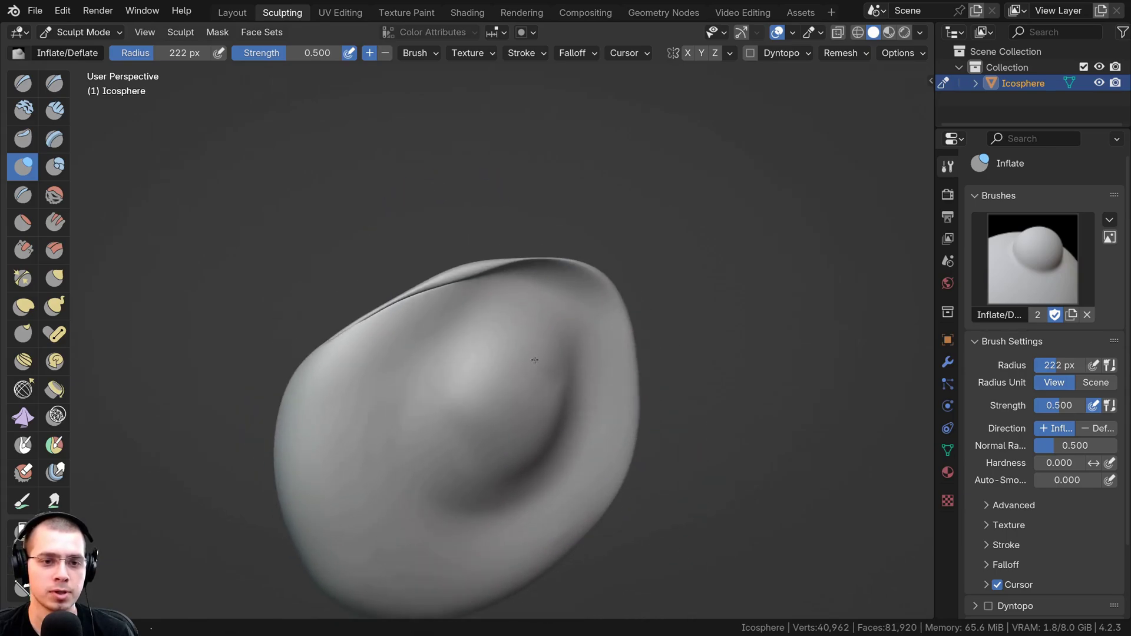
pyautogui.scroll(3, 471, 353)
pyautogui.moveTo(369, 361); pyautogui.dragTo(316, 397)
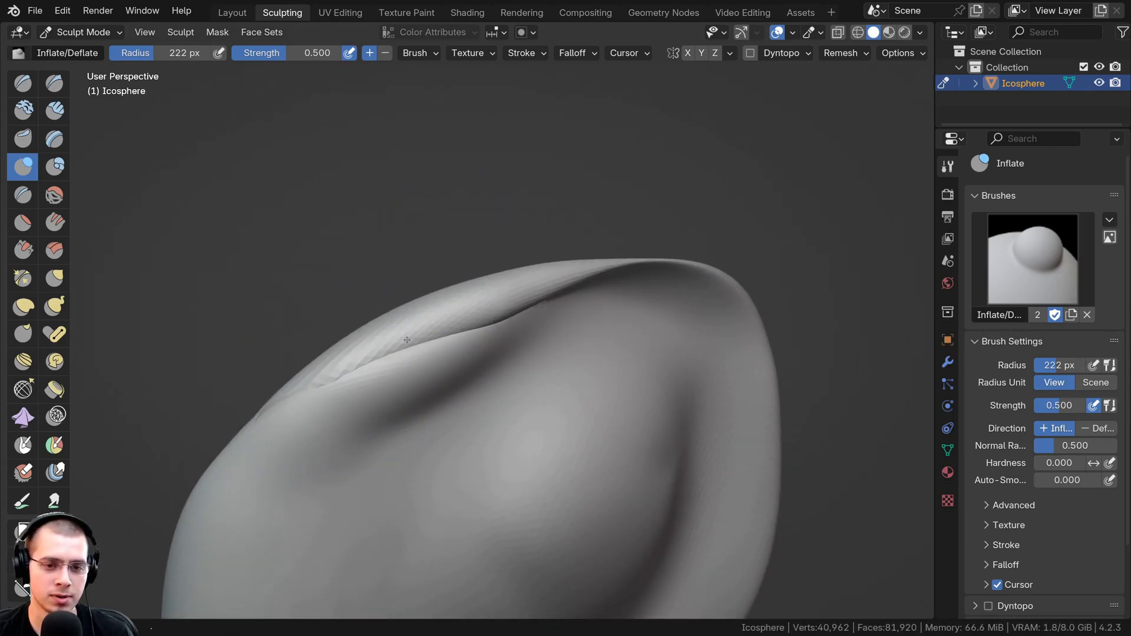
pyautogui.moveTo(291, 386)
pyautogui.keyDown('shift'); pyautogui.mouseDown()
pyautogui.moveTo(560, 282)
pyautogui.moveTo(545, 290)
pyautogui.mouseUp(); pyautogui.keyUp('shift')
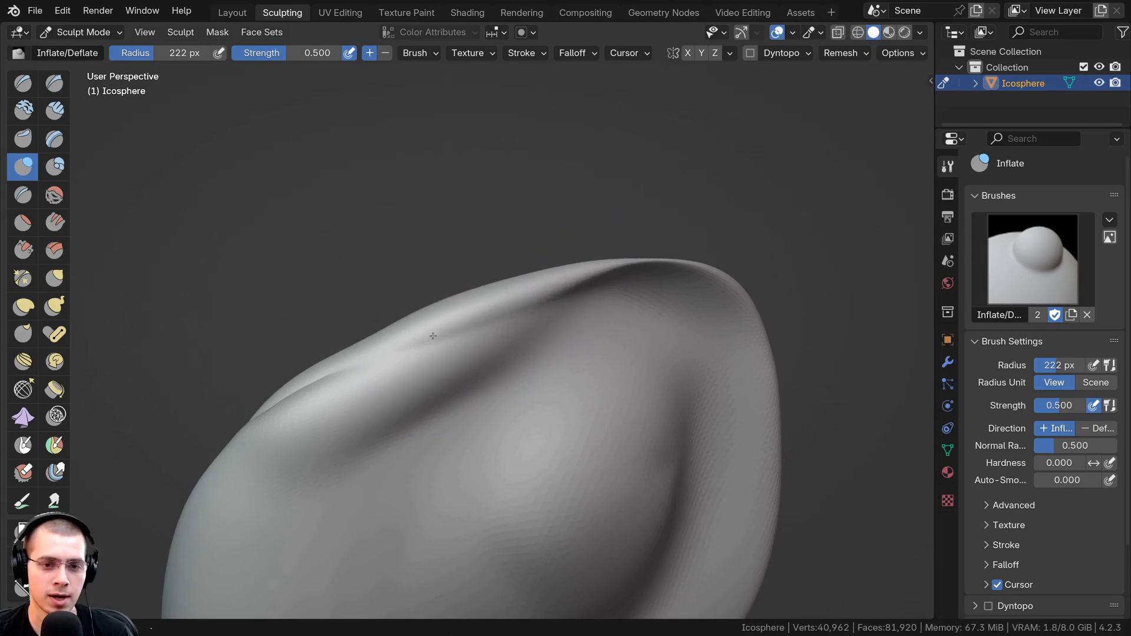
pyautogui.moveTo(433, 336)
pyautogui.mouseDown(button='middle')
pyautogui.moveTo(448, 353)
pyautogui.moveTo(518, 377)
pyautogui.moveTo(412, 424)
pyautogui.moveTo(421, 461)
pyautogui.moveTo(328, 489)
pyautogui.moveTo(353, 472)
pyautogui.mouseUp(button='middle')
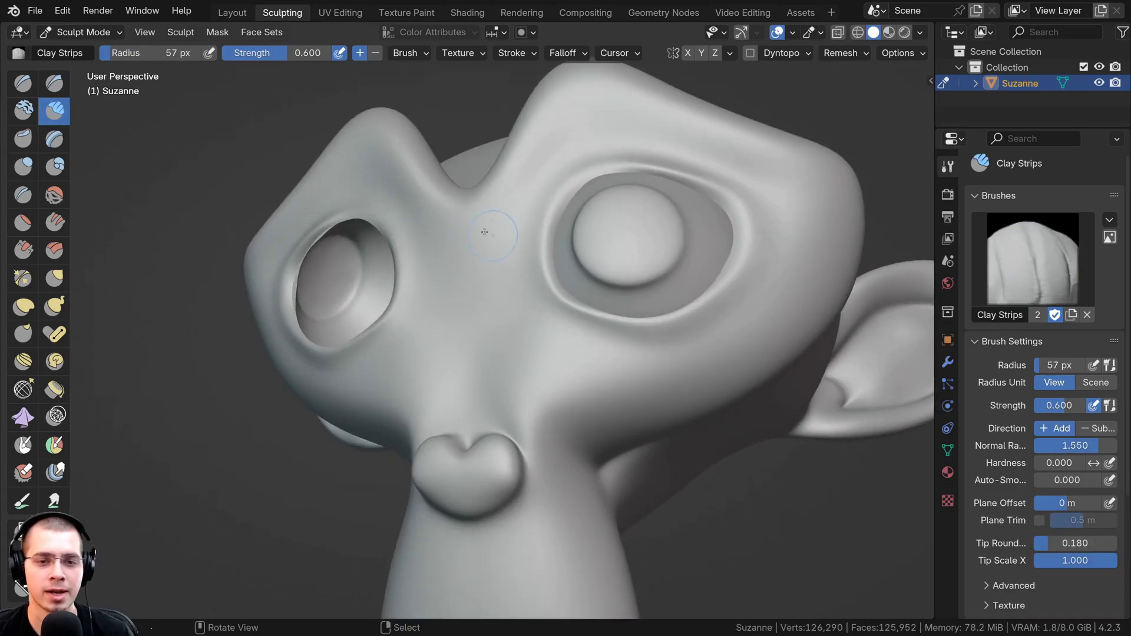
# Sculpt 57 px Clay Strips strokes across the bridge between Suzanne's eyes and onto both eyeballs.
pyautogui.scroll(-8, 485, 231)
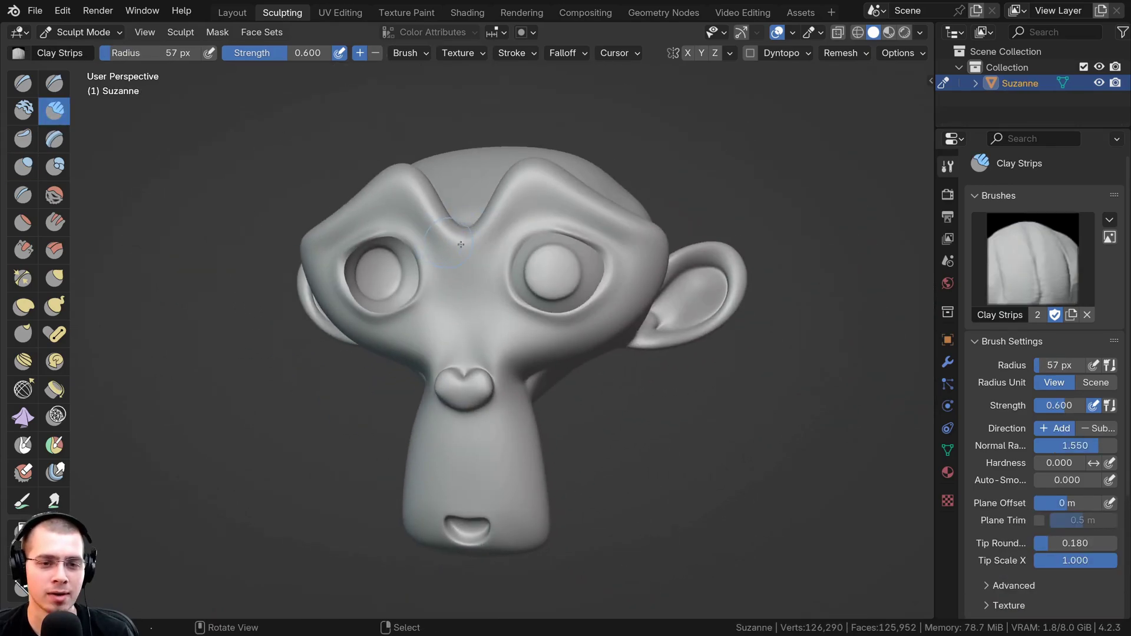
pyautogui.moveTo(461, 244); pyautogui.dragTo(501, 250, button='middle')
pyautogui.scroll(5, 531, 253)
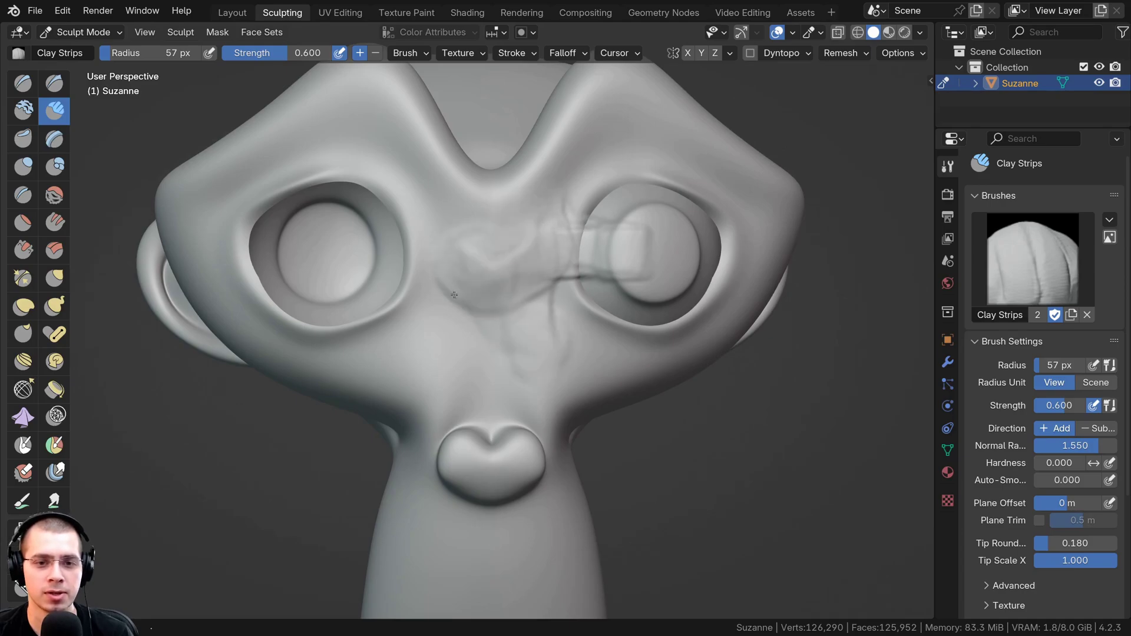
pyautogui.moveTo(454, 295); pyautogui.dragTo(569, 320, button='middle')
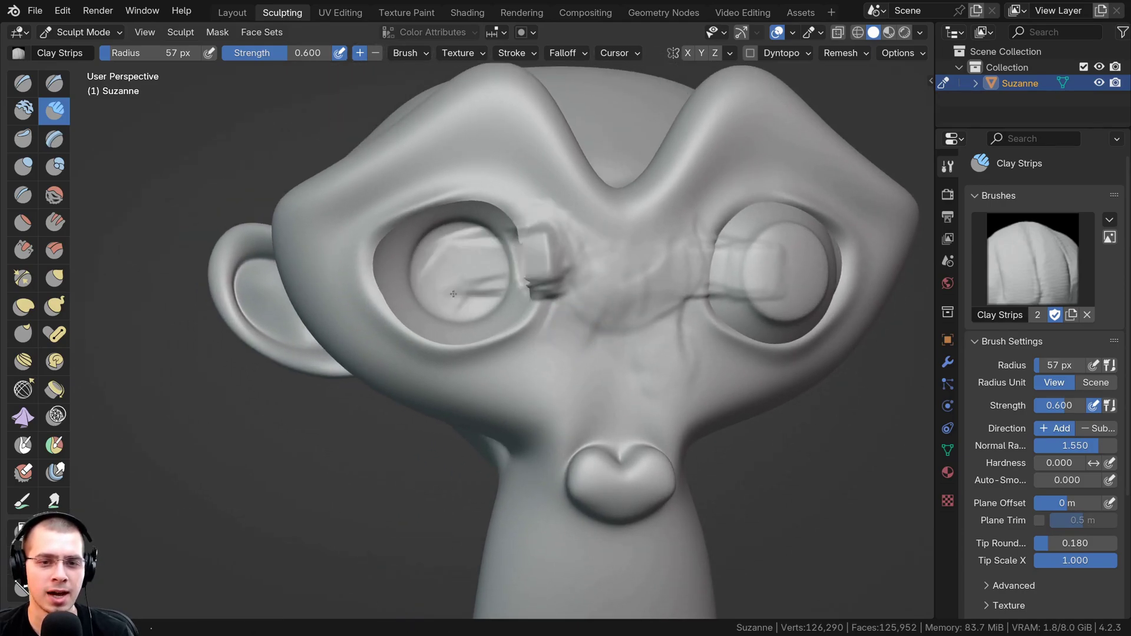
pyautogui.moveTo(541, 284); pyautogui.dragTo(624, 301, button='middle')
pyautogui.scroll(3, 599, 308)
pyautogui.scroll(-3, 561, 297)
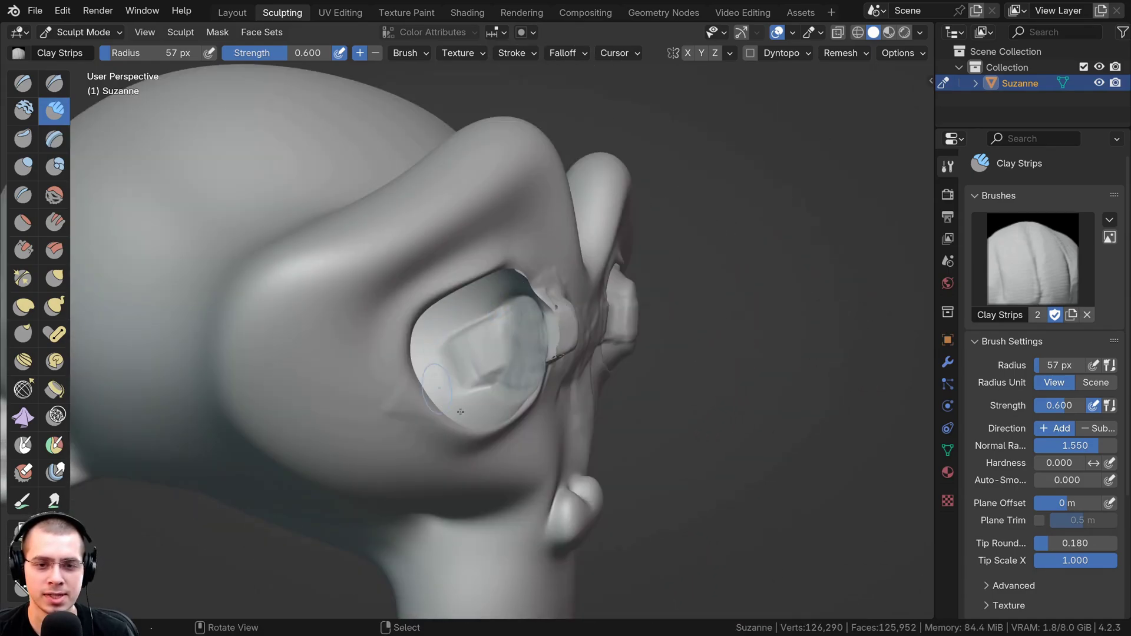
# Sculpt Clay Strips strokes over the eyeball beside the visible ear and up onto the brow above it.
pyautogui.scroll(1, 521, 347)
pyautogui.moveTo(507, 344)
pyautogui.mouseDown()
pyautogui.moveTo(471, 339)
pyautogui.moveTo(507, 322)
pyautogui.moveTo(442, 277)
pyautogui.mouseUp()
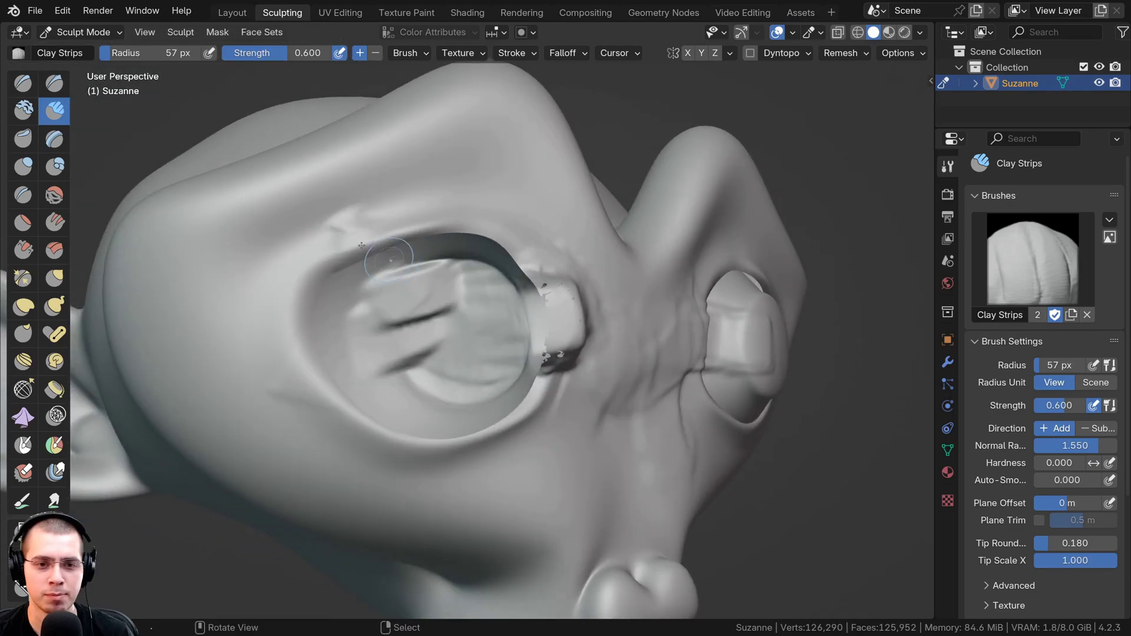
pyautogui.moveTo(353, 200)
pyautogui.mouseDown()
pyautogui.moveTo(412, 176)
pyautogui.moveTo(320, 184)
pyautogui.mouseUp()
pyautogui.moveTo(495, 330)
pyautogui.mouseDown(button='middle')
pyautogui.moveTo(436, 322)
pyautogui.moveTo(501, 322)
pyautogui.moveTo(486, 185)
pyautogui.mouseUp(button='middle')
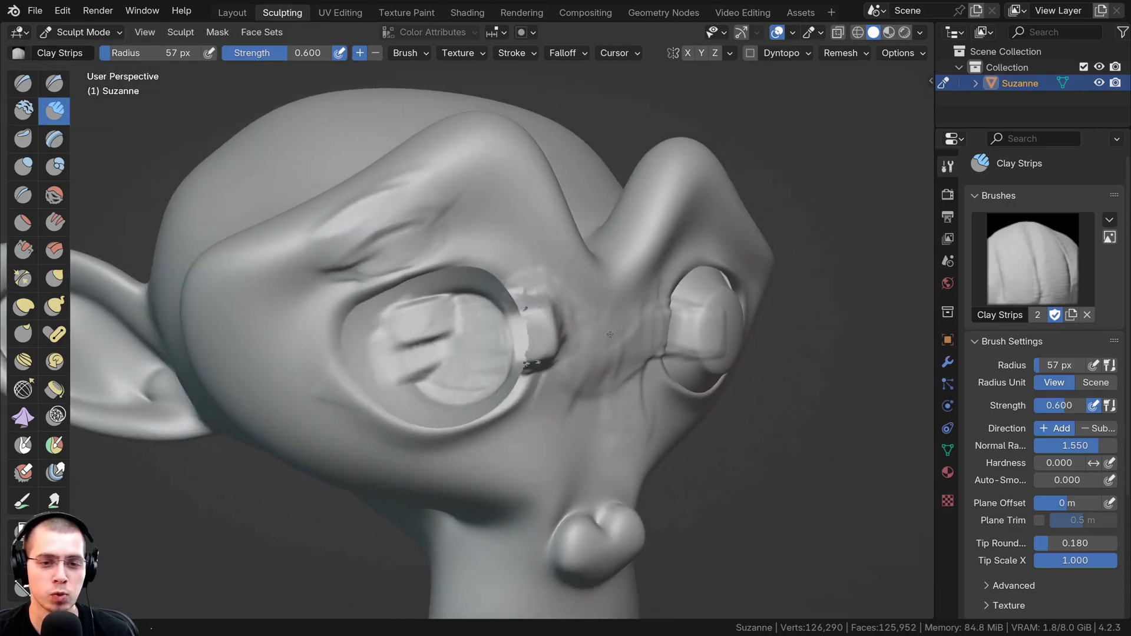
pyautogui.scroll(3, 500, 322)
pyautogui.scroll(-1, 500, 323)
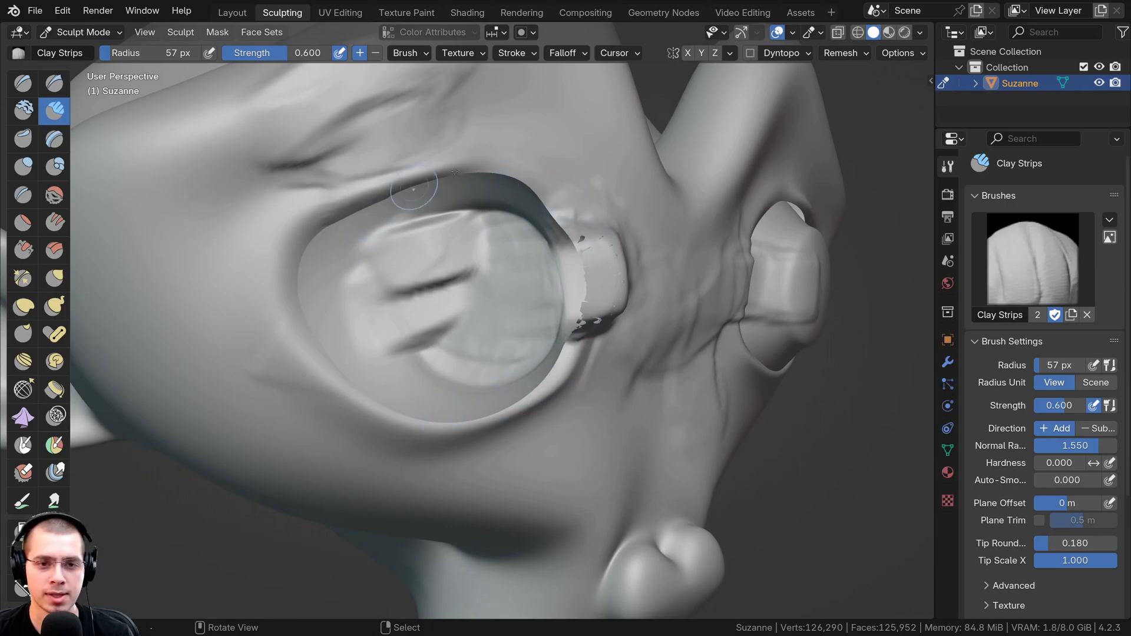
# Select all of Suzanne's geometry in Edit Mode and recalculate its normals outward.
pyautogui.scroll(-5, 454, 172)
pyautogui.moveTo(455, 172); pyautogui.dragTo(416, 341, button='middle')
pyautogui.scroll(5, 414, 350)
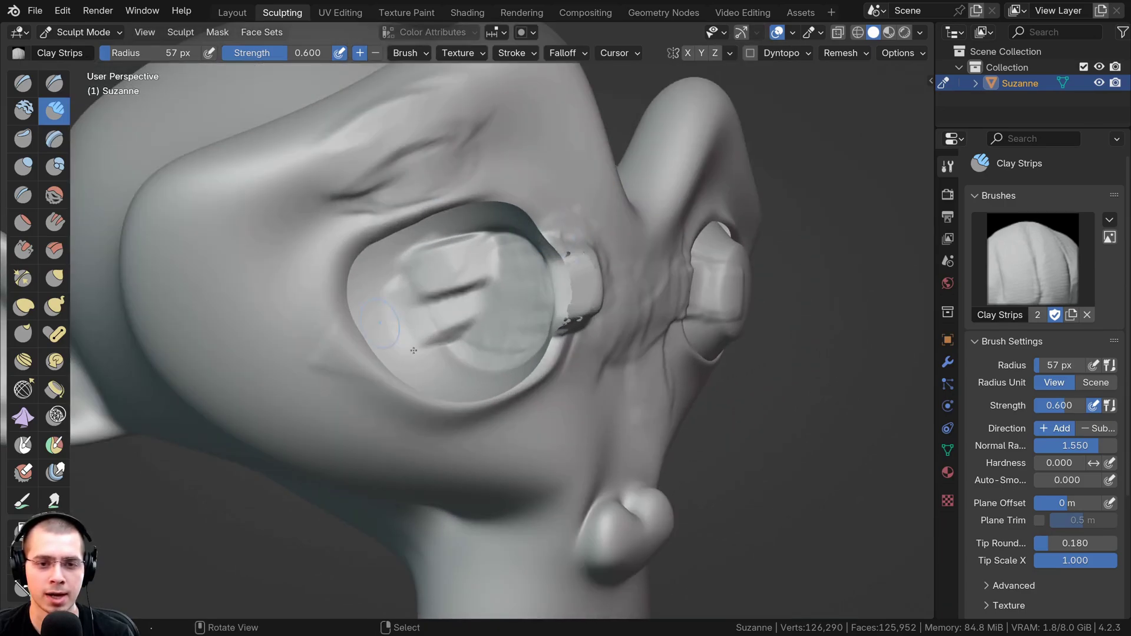
pyautogui.scroll(-5, 414, 350)
pyautogui.scroll(4, 436, 302)
pyautogui.press('Tab')
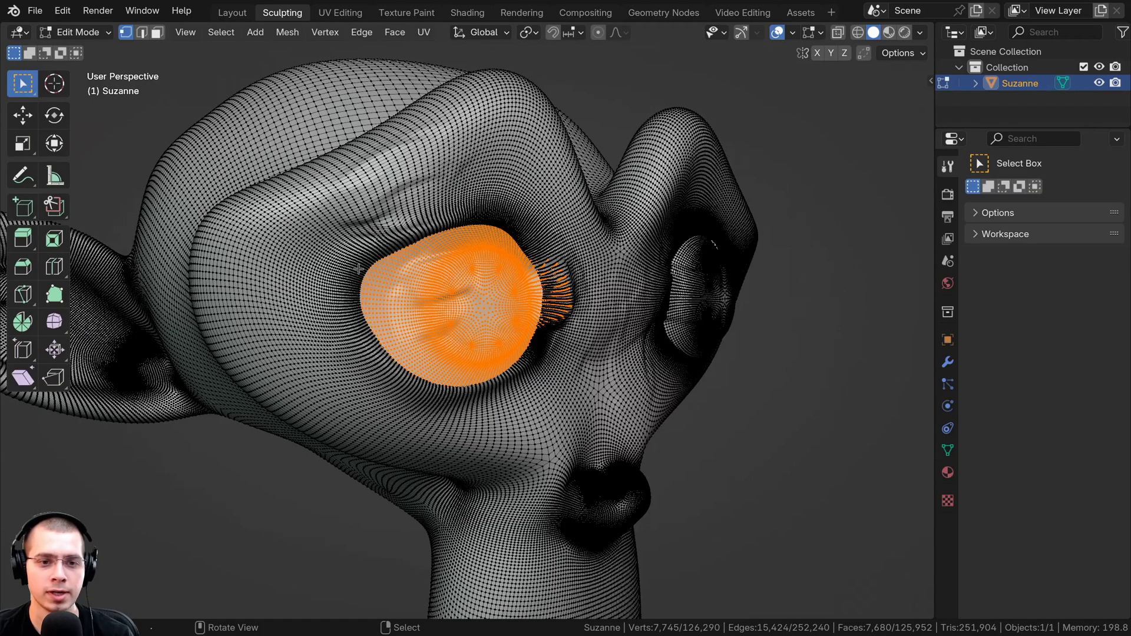
pyautogui.hotkey('alt', 'a')
pyautogui.press('a')
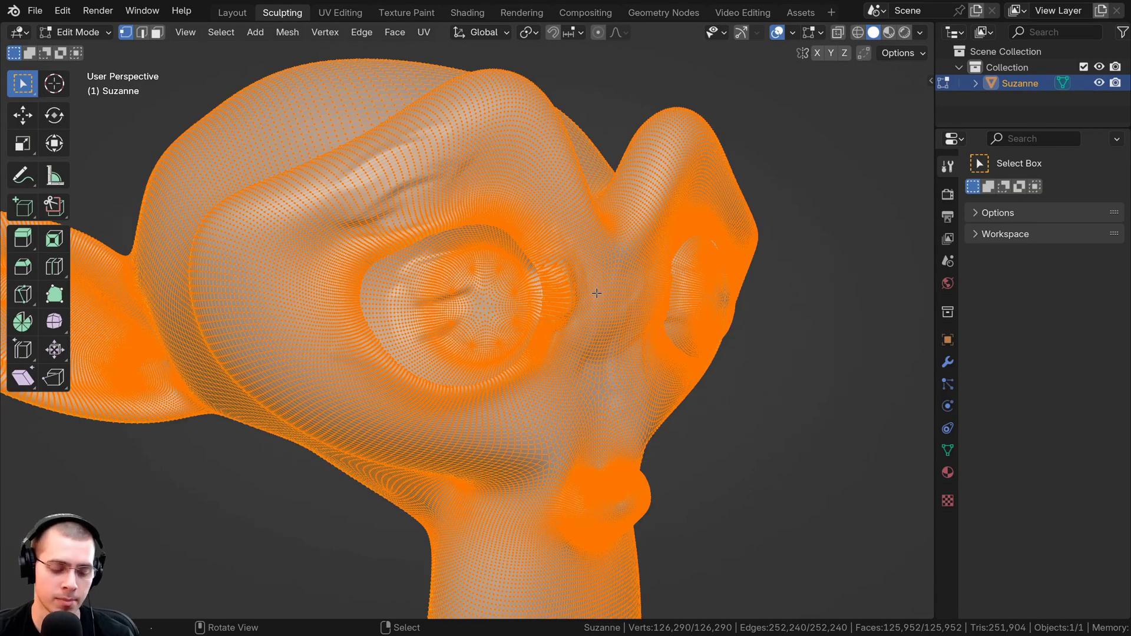
pyautogui.hotkey('shift', 'n')
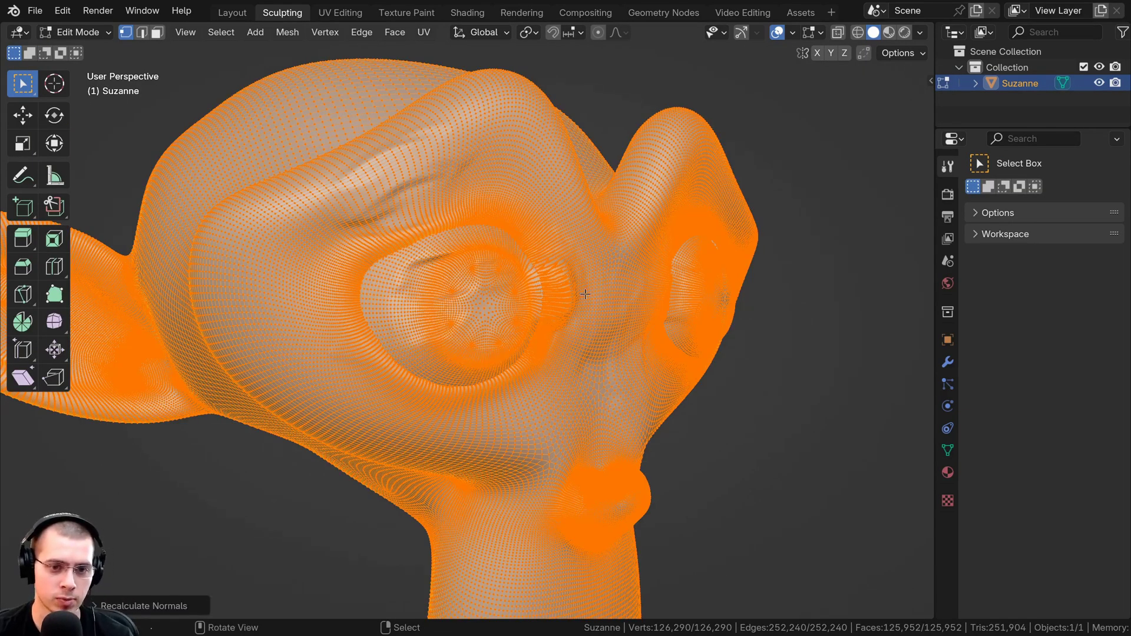
# Reselect the whole mesh and recalculate its normals again, trying the Inside option and leaving it off.
pyautogui.moveTo(583, 295); pyautogui.dragTo(486, 313, button='middle')
pyautogui.hotkey('alt', 'a')
pyautogui.press('a')
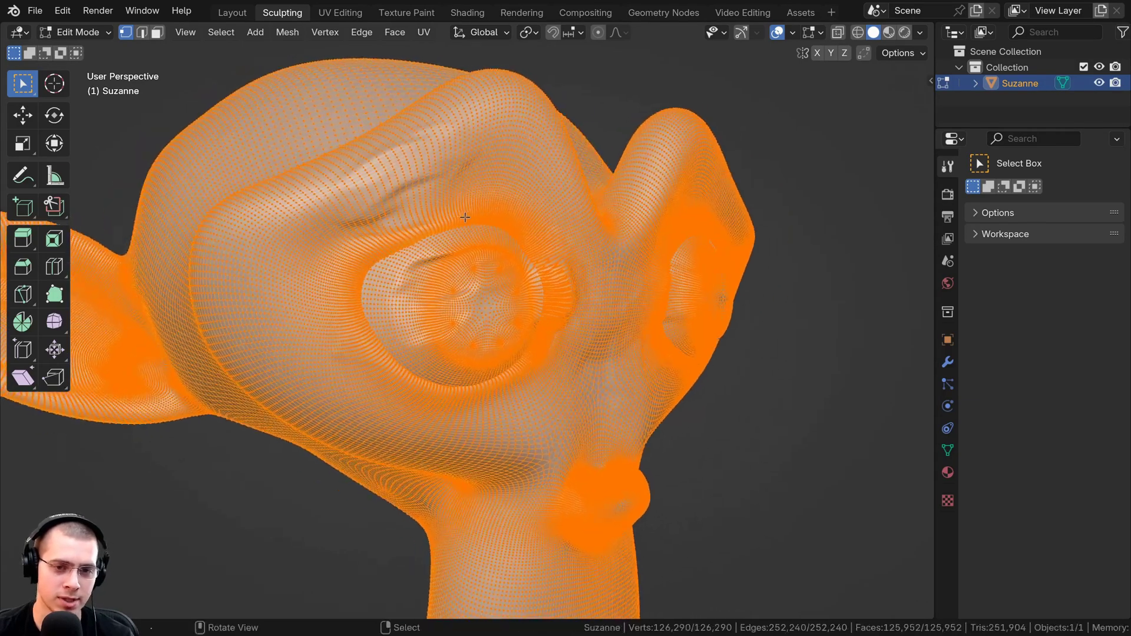
pyautogui.moveTo(470, 216); pyautogui.dragTo(468, 220, button='middle')
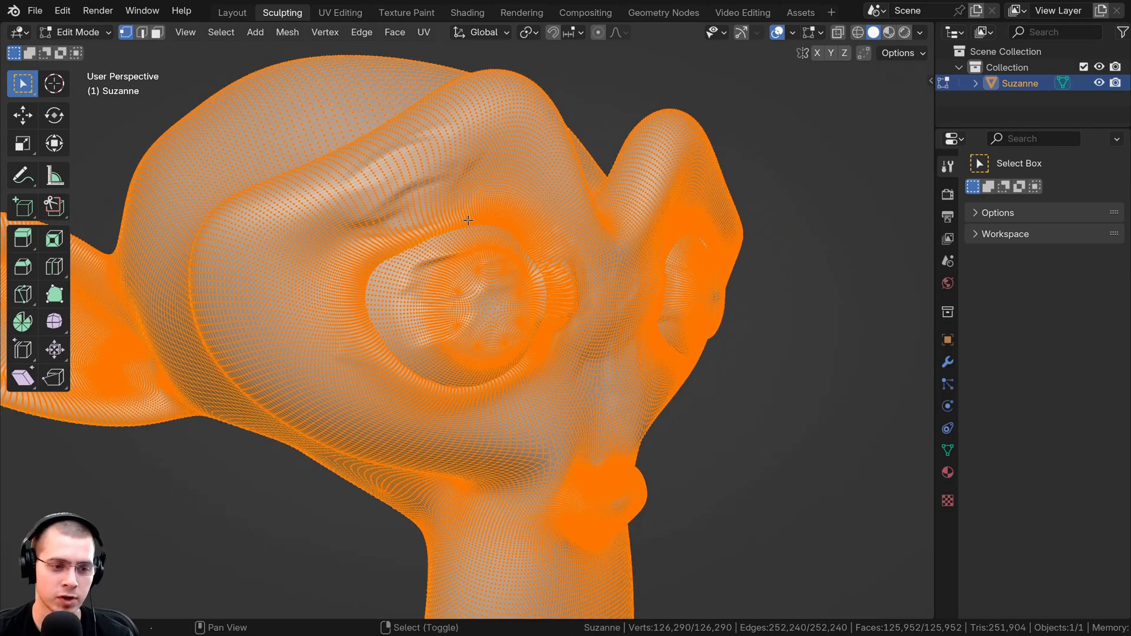
pyautogui.click(101, 605)
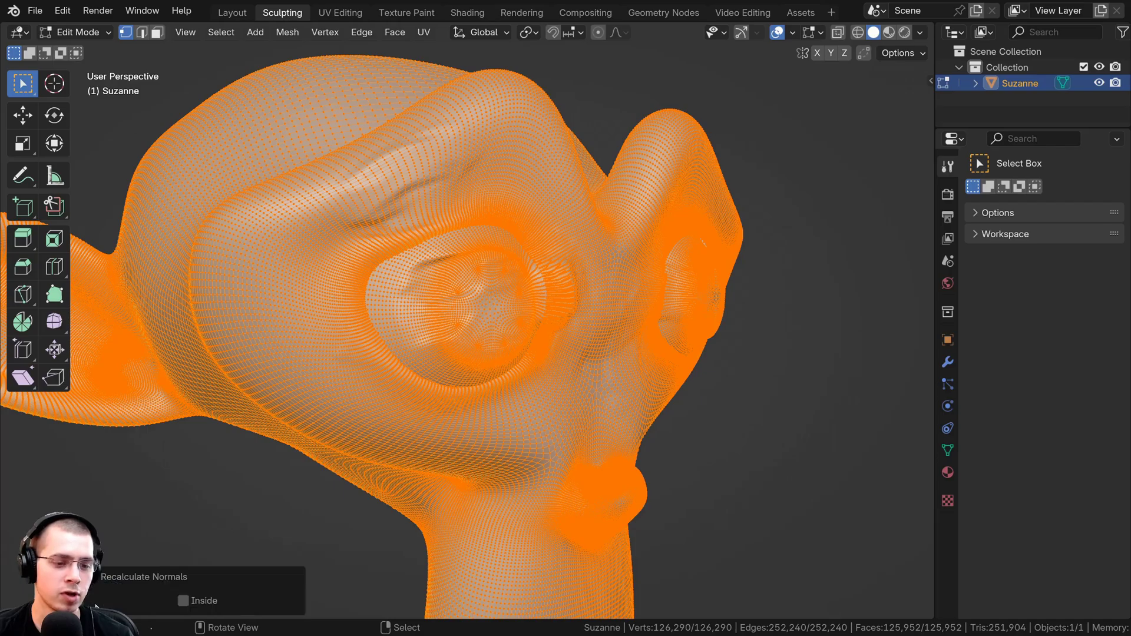
pyautogui.click(183, 601)
pyautogui.click(183, 602)
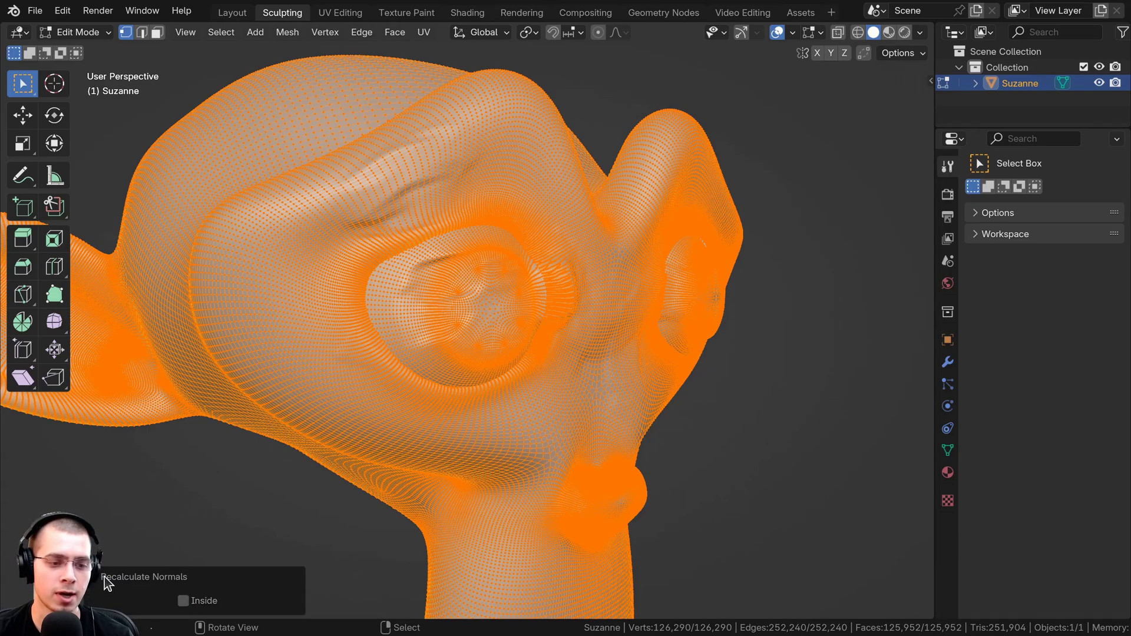
pyautogui.click(107, 579)
# Return Suzanne to Sculpt Mode and inspect the shading of the sculpted eyes.
pyautogui.moveTo(382, 377); pyautogui.dragTo(337, 392, button='middle')
pyautogui.press('Tab')
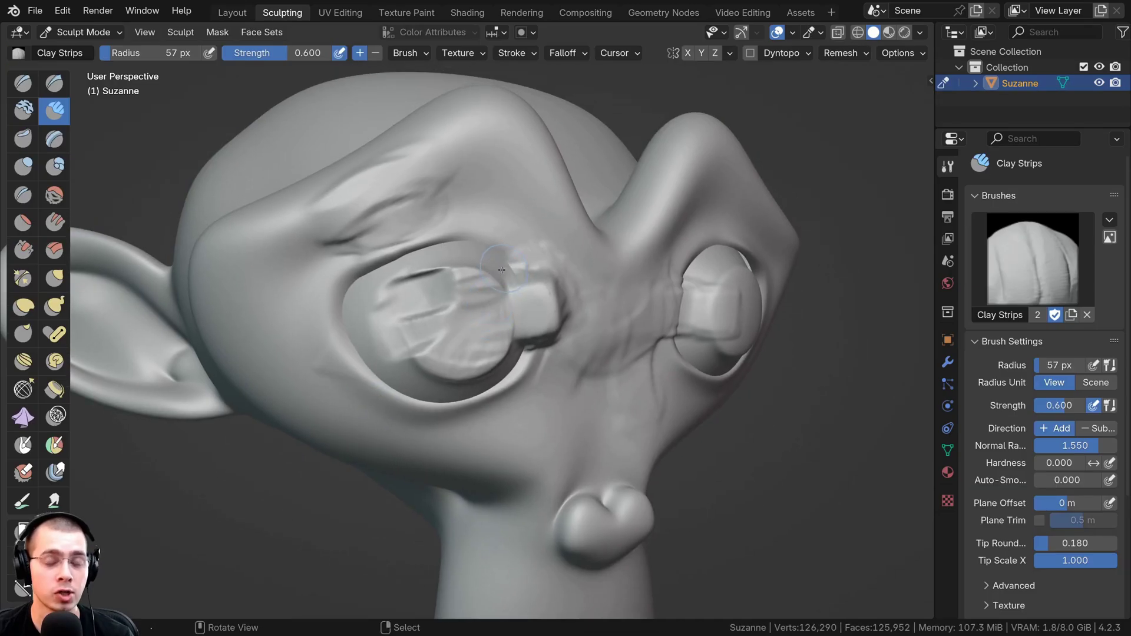
pyautogui.moveTo(502, 270); pyautogui.dragTo(425, 291, button='middle')
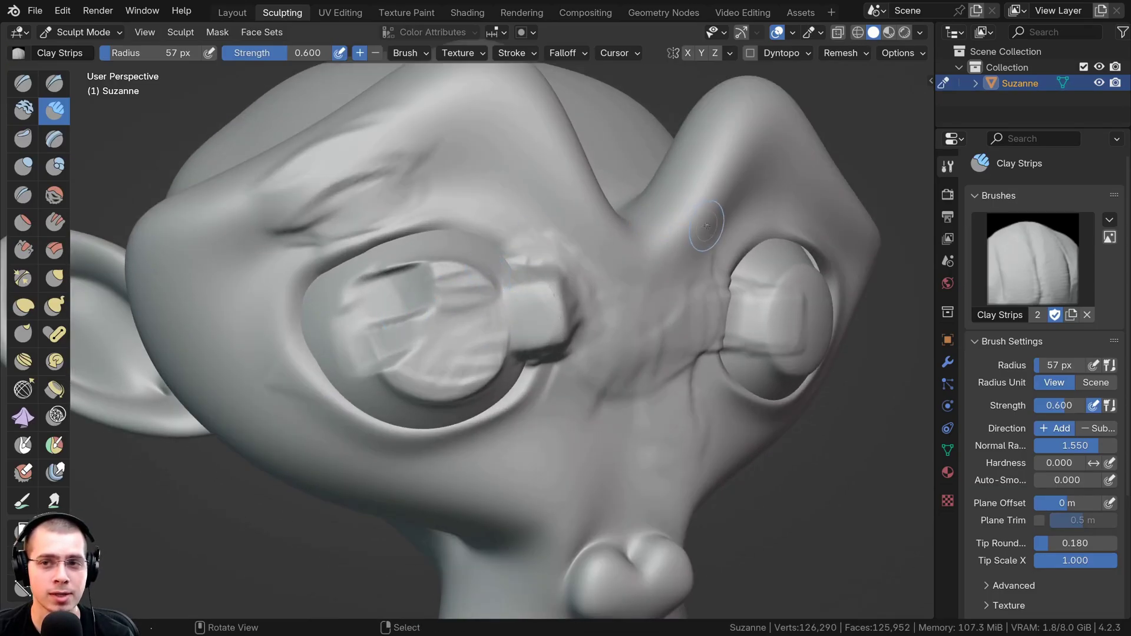
# Turn on the Face Orientation overlay for Suzanne in the Layout workspace.
pyautogui.click(232, 13)
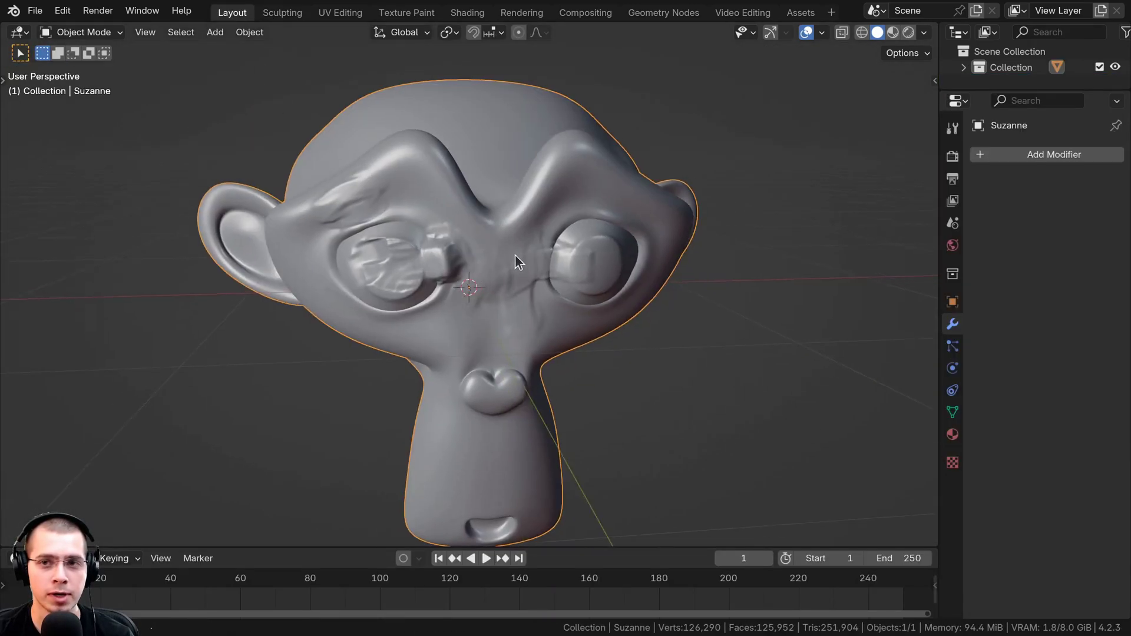
pyautogui.click(821, 32)
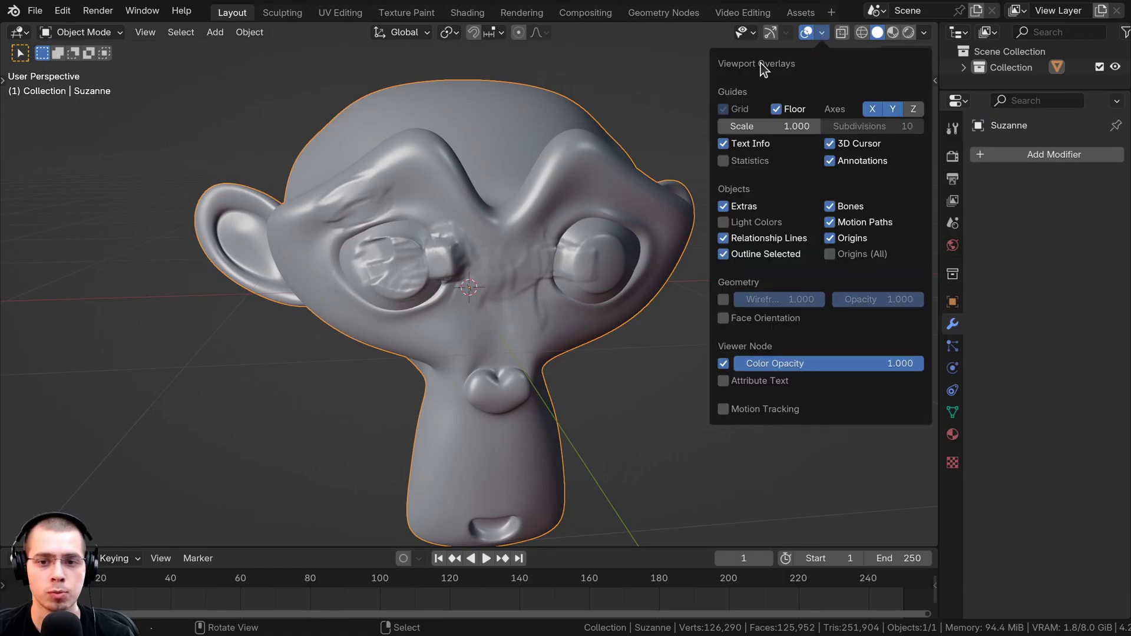
pyautogui.click(723, 318)
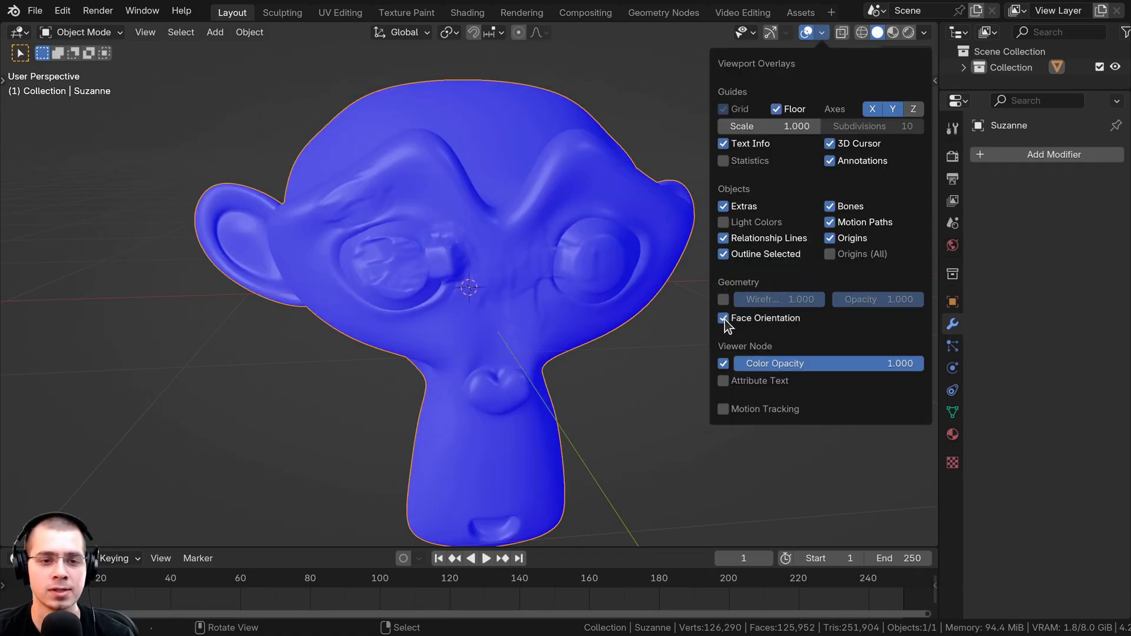
# Examine Suzanne's face orientation colours from inside the head and from the outside.
pyautogui.moveTo(469, 286); pyautogui.dragTo(418, 165, button='middle')
pyautogui.scroll(5, 408, 285)
pyautogui.moveTo(407, 285); pyautogui.dragTo(398, 229, button='middle')
pyautogui.scroll(4, 572, 282)
pyautogui.scroll(2, 650, 295)
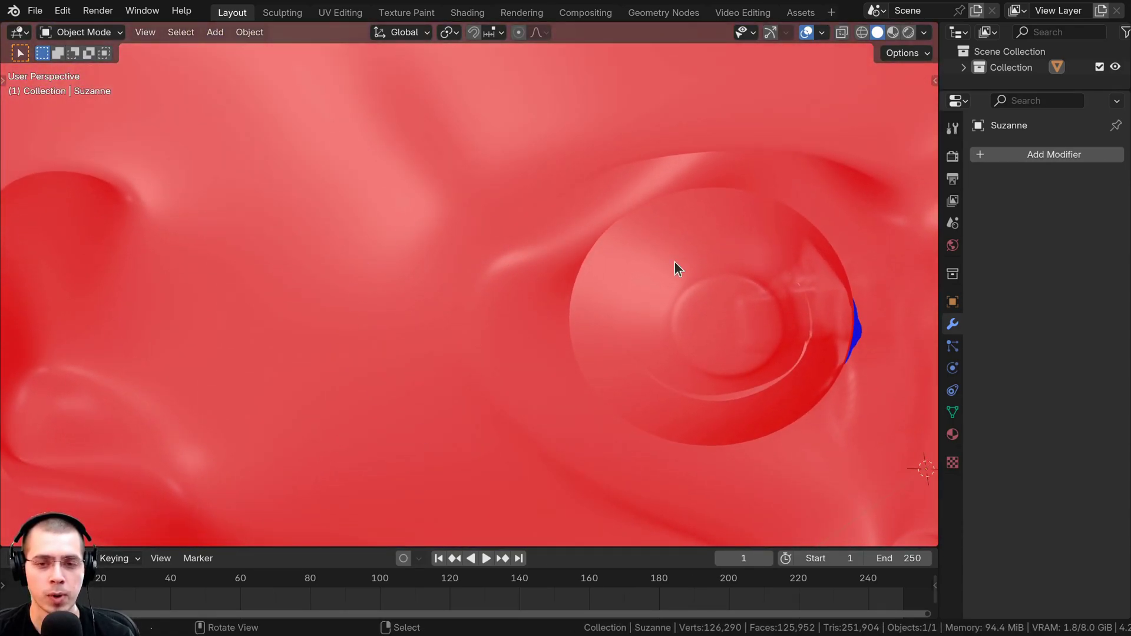
pyautogui.scroll(-2, 641, 209)
pyautogui.scroll(3, 584, 256)
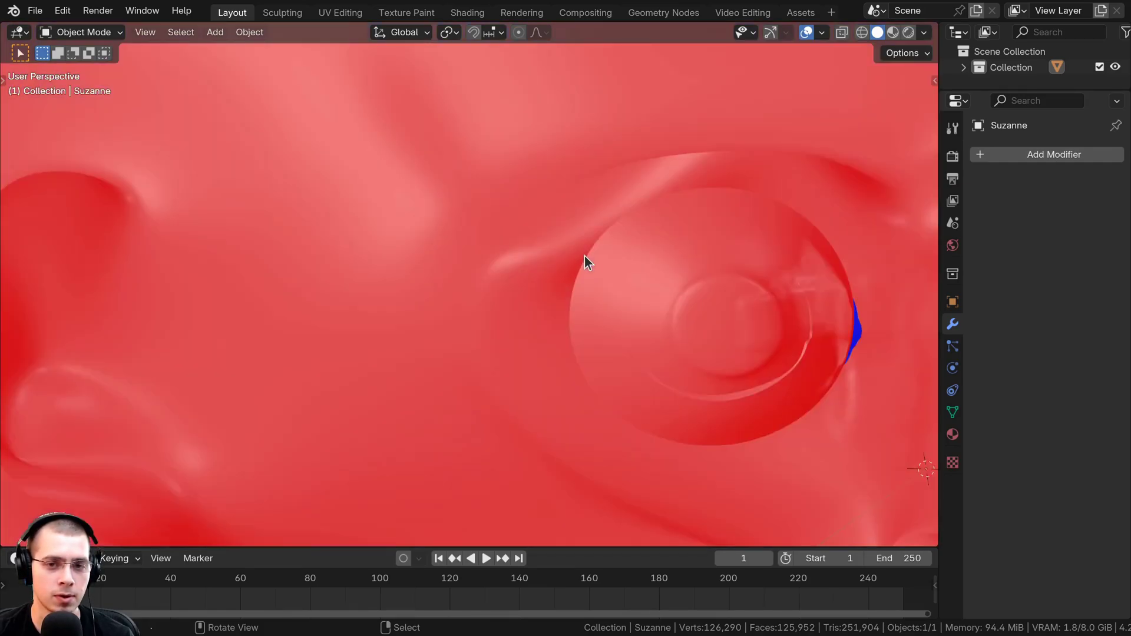
pyautogui.scroll(-5, 592, 253)
pyautogui.moveTo(582, 285); pyautogui.dragTo(500, 308, button='middle')
pyautogui.scroll(4, 439, 209)
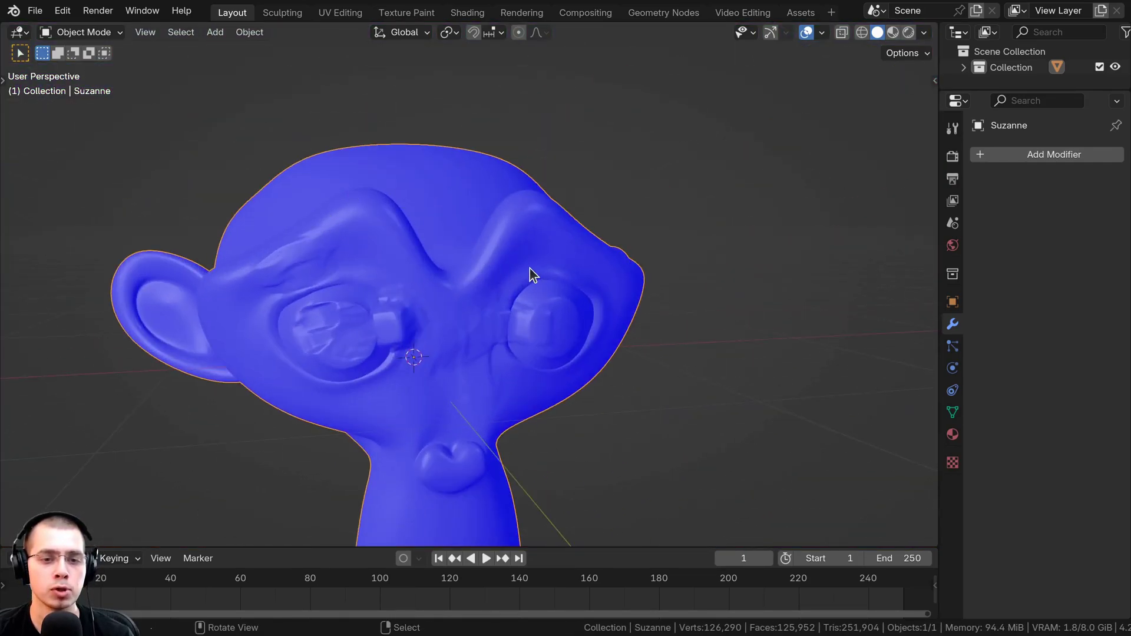
pyautogui.moveTo(529, 267); pyautogui.dragTo(505, 120, button='middle')
pyautogui.moveTo(554, 256)
pyautogui.mouseDown(button='middle')
pyautogui.moveTo(549, 229)
pyautogui.moveTo(538, 272)
pyautogui.mouseUp(button='middle')
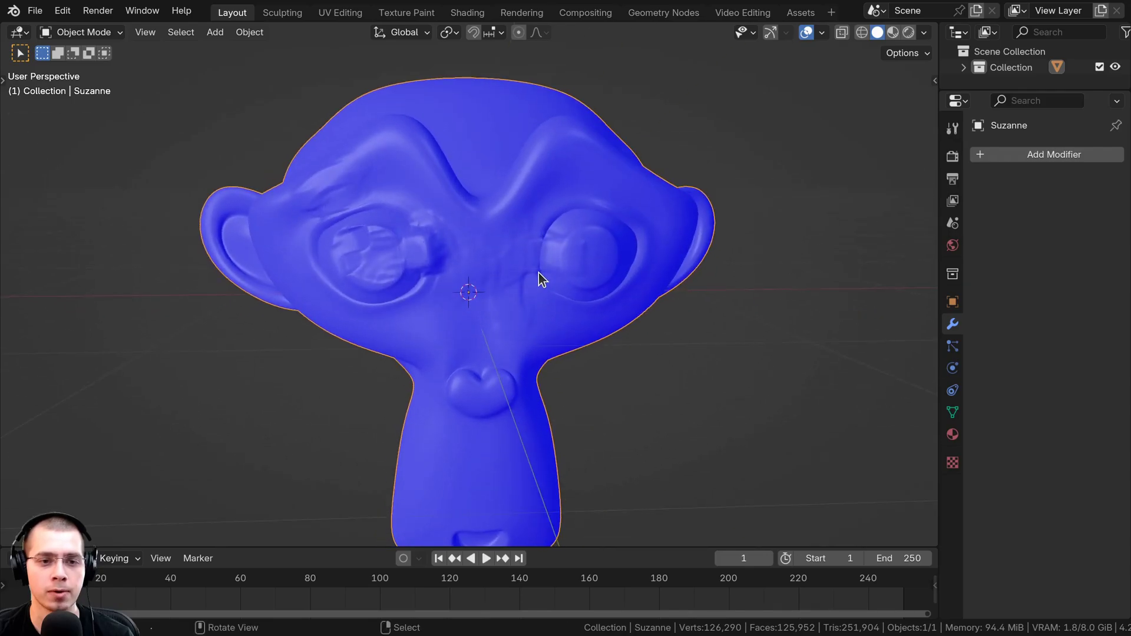
pyautogui.scroll(-1, 538, 273)
pyautogui.moveTo(412, 347)
pyautogui.mouseDown()
pyautogui.moveTo(500, 277)
pyautogui.moveTo(530, 374)
pyautogui.moveTo(336, 371)
pyautogui.moveTo(469, 378)
pyautogui.moveTo(471, 359)
pyautogui.moveTo(421, 389)
pyautogui.mouseUp()
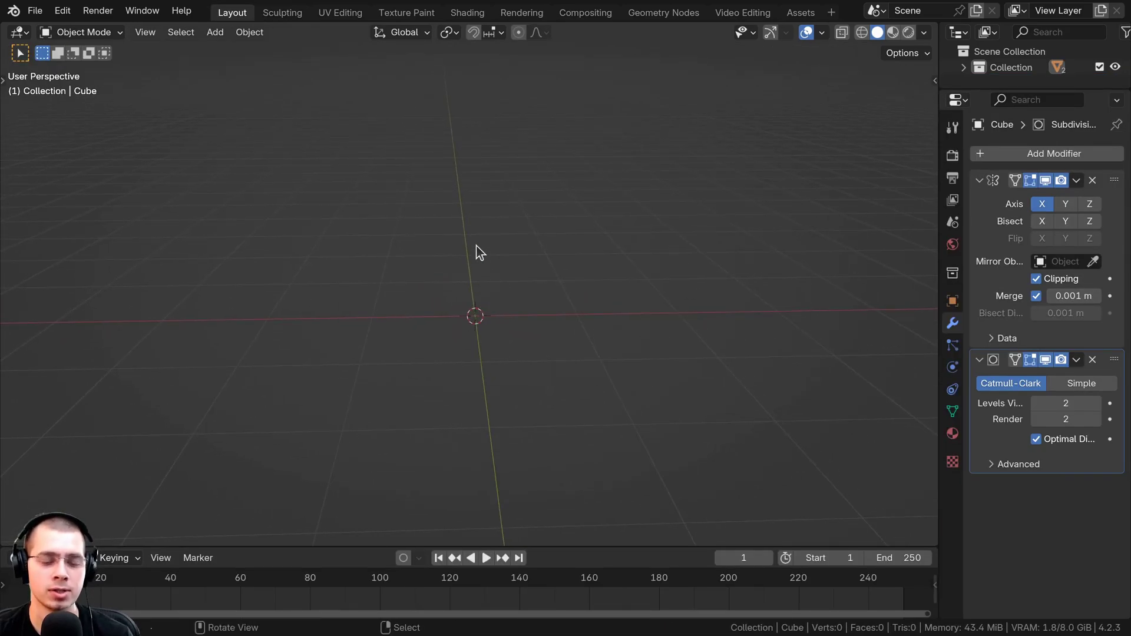
# Add a cube at the origin and shift its geometry sideways along X in Edit Mode.
pyautogui.hotkey('shift', 'a')
pyautogui.moveTo(477, 240)
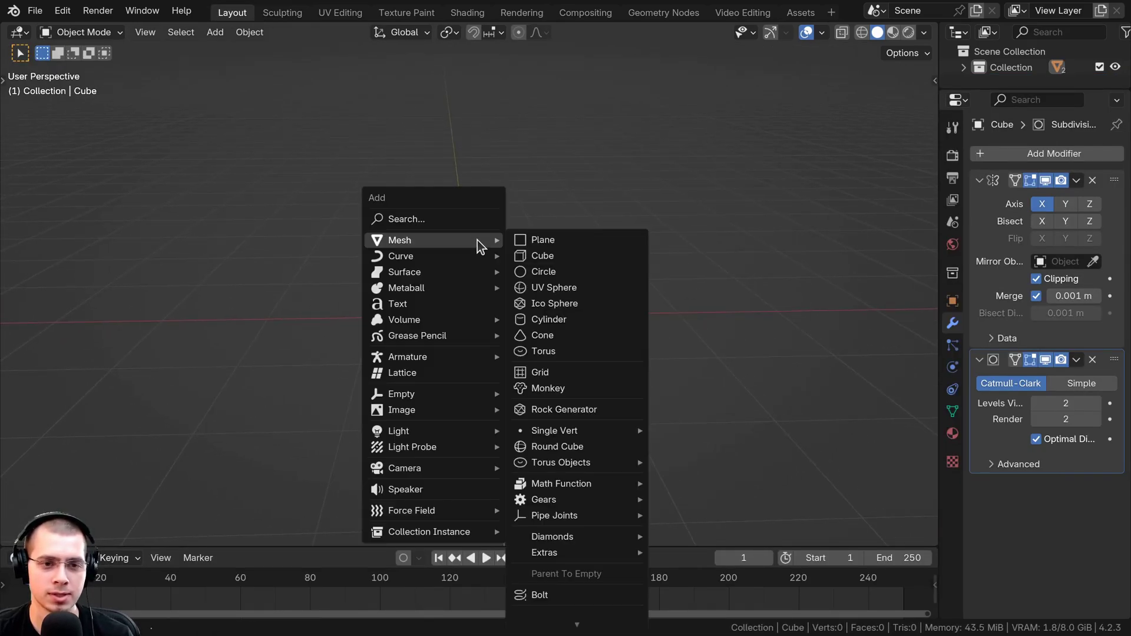
pyautogui.click(537, 253)
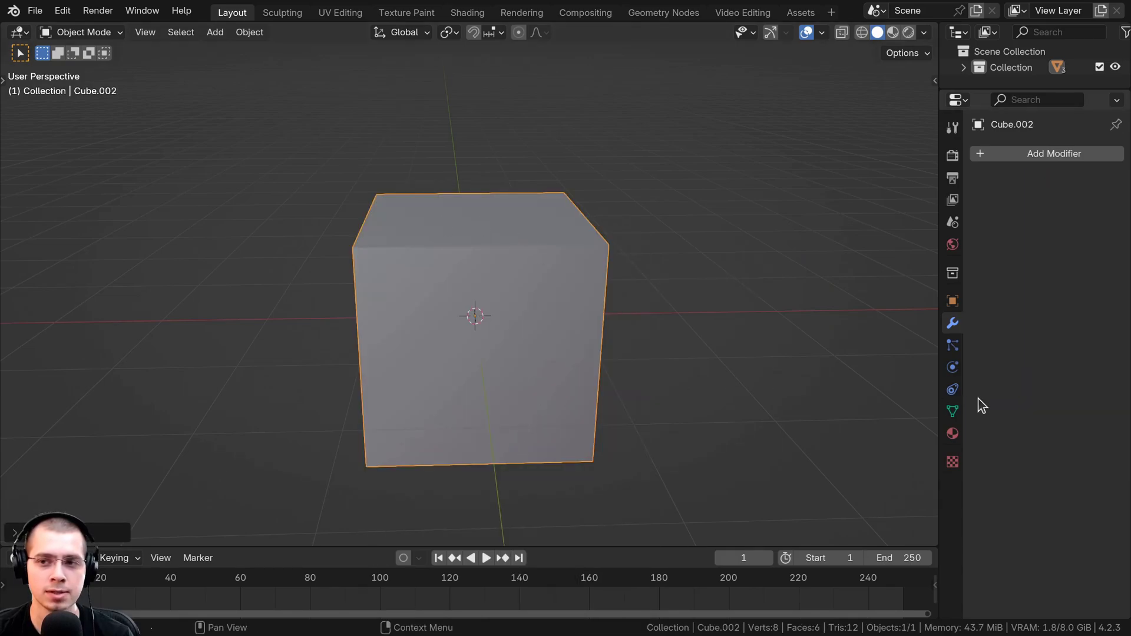
pyautogui.press('Tab')
pyautogui.hotkey('shift', 'd')
pyautogui.click(584, 278)
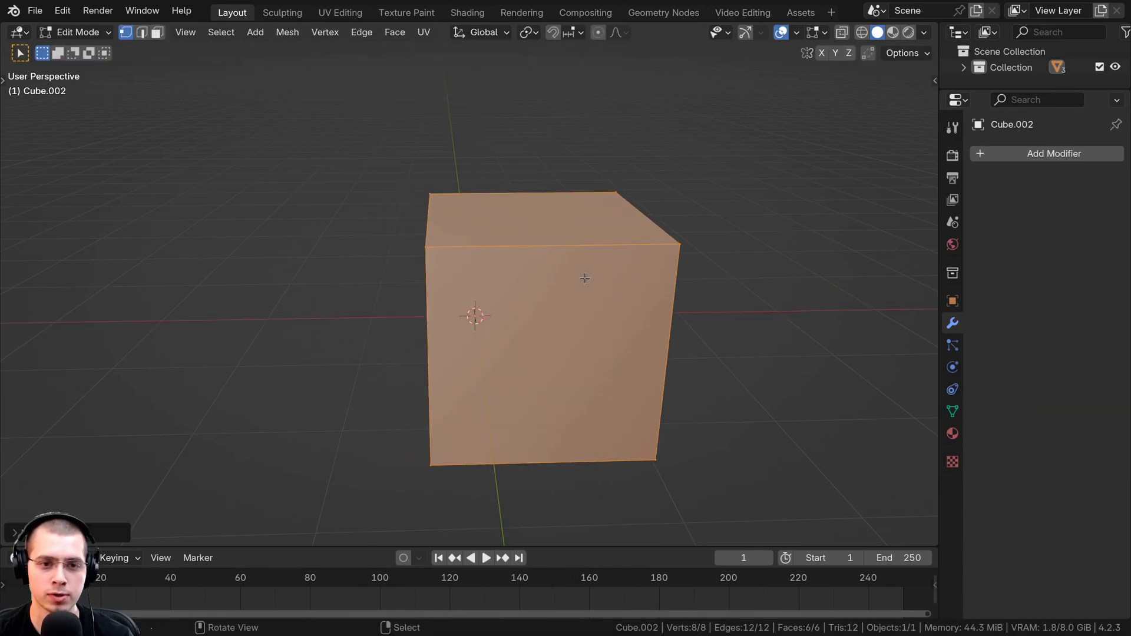
# Add a Mirror modifier on the X axis with Clipping enabled to the offset cube.
pyautogui.click(1021, 152)
pyautogui.write('mir')
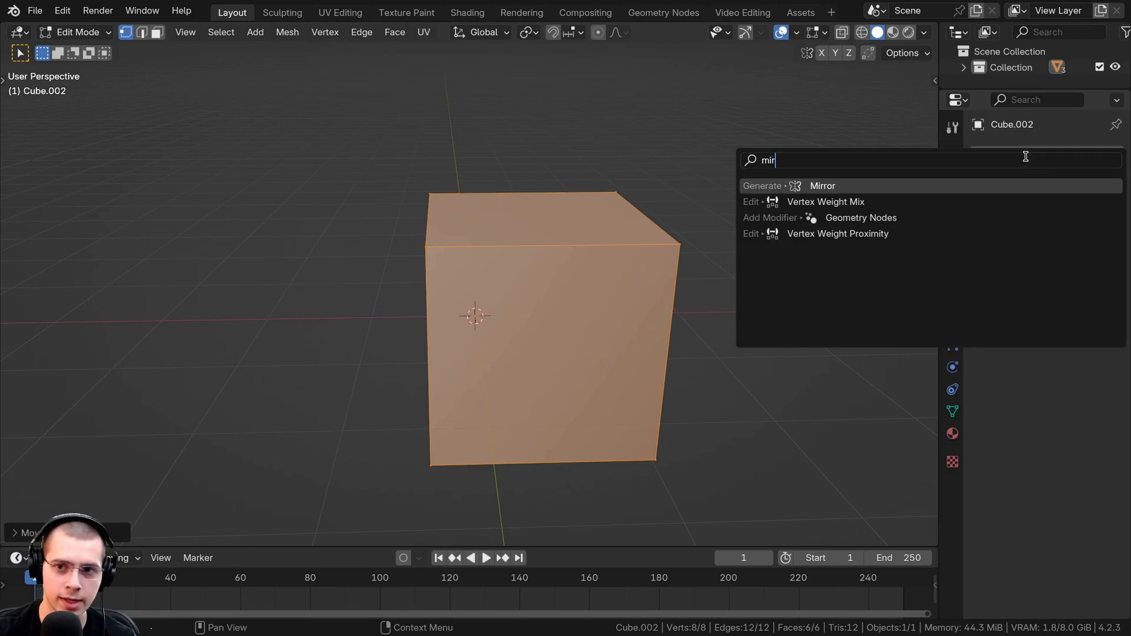
pyautogui.press('Return')
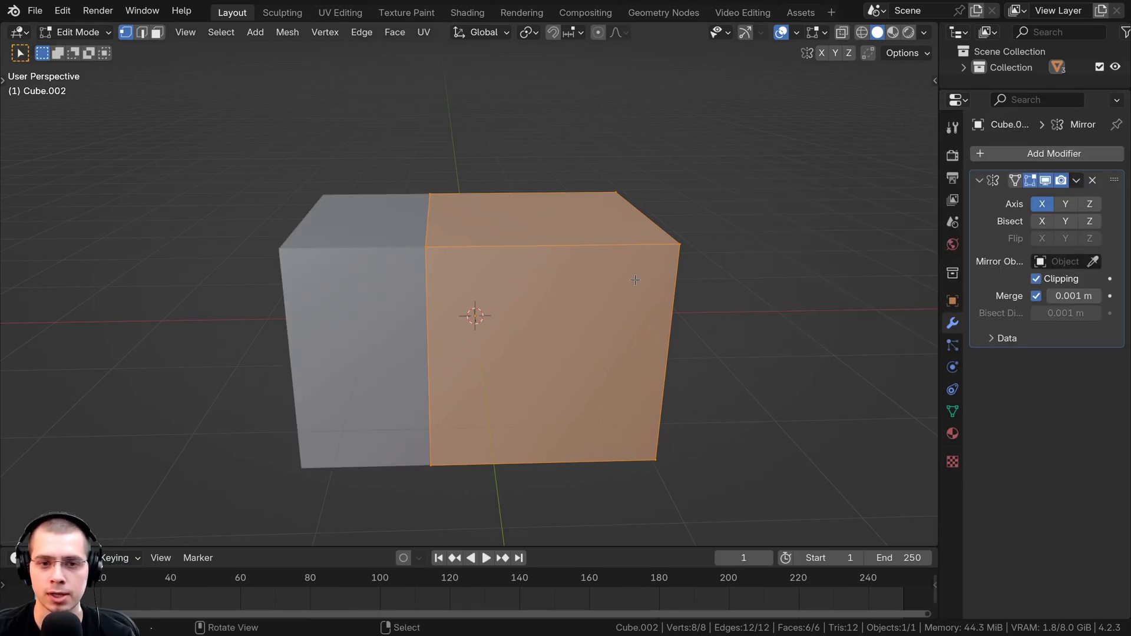
# Move the cube's geometry along X against the mirror plane to narrow the mirrored box.
pyautogui.press('g')
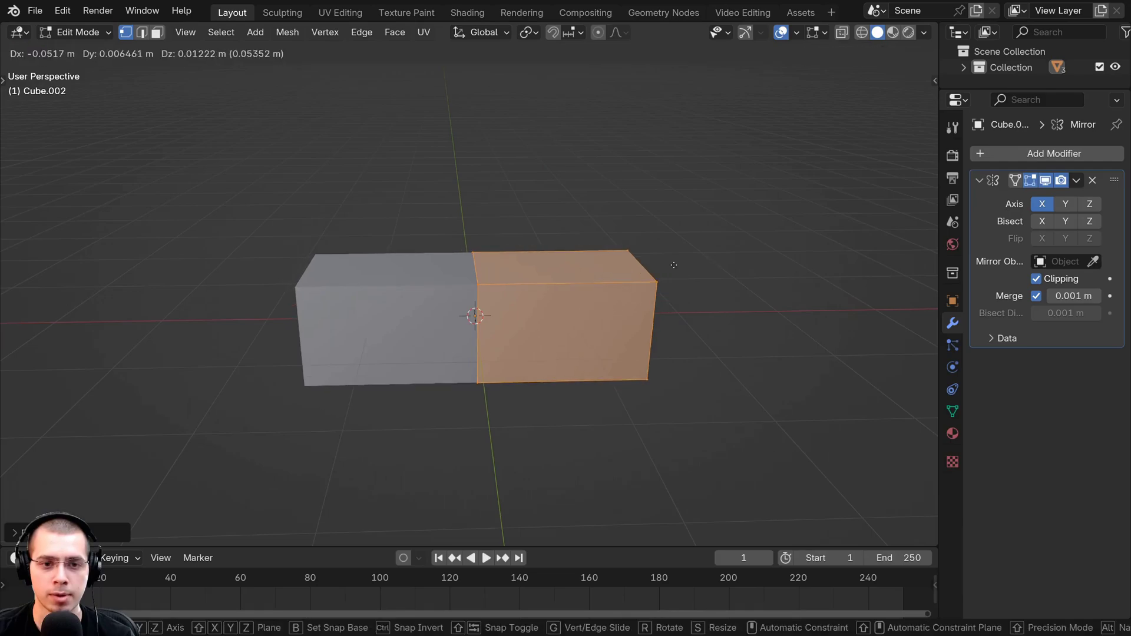
pyautogui.press('x')
pyautogui.click(591, 265)
pyautogui.moveTo(591, 265); pyautogui.dragTo(496, 262, button='middle')
pyautogui.press('g')
pyautogui.press('x')
pyautogui.click(510, 257)
# Add a centred vertical loop cut through the side of the mirrored box.
pyautogui.scroll(3, 494, 253)
pyautogui.hotkey('ctrl', 'r')
pyautogui.click(490, 252)
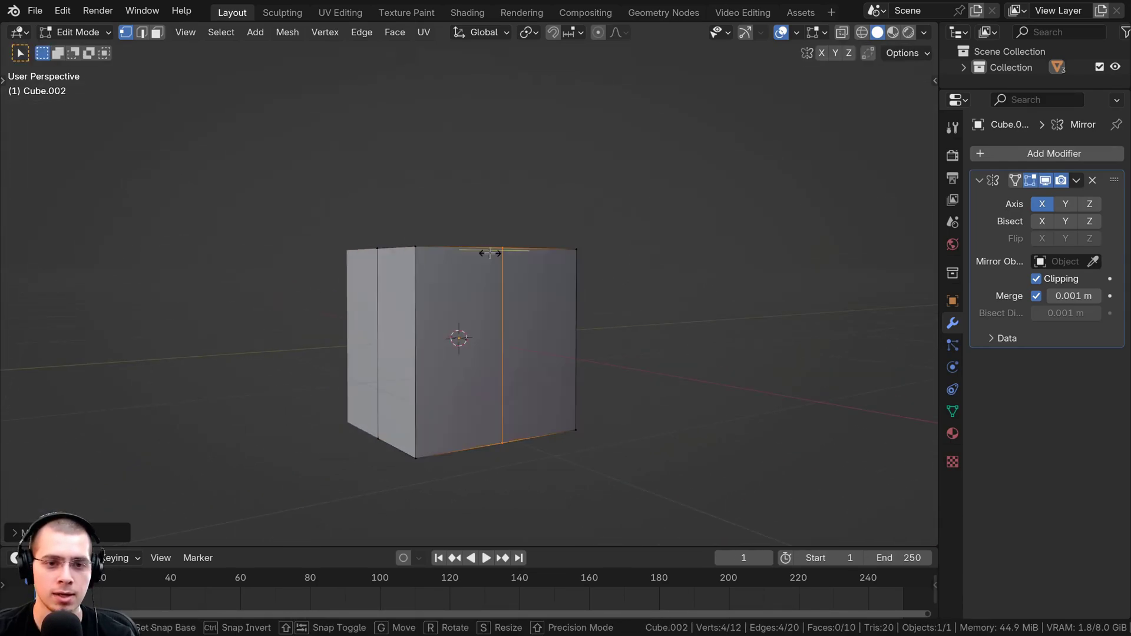
pyautogui.rightClick(490, 253)
# Box-select the bottom vertices of the mirrored box in wireframe display.
pyautogui.keyDown('shift'); pyautogui.moveTo(482, 365); pyautogui.dragTo(363, 275, button='middle'); pyautogui.keyUp('shift')
pyautogui.hotkey('shift', 'z')
pyautogui.click(325, 297)
pyautogui.press('b')
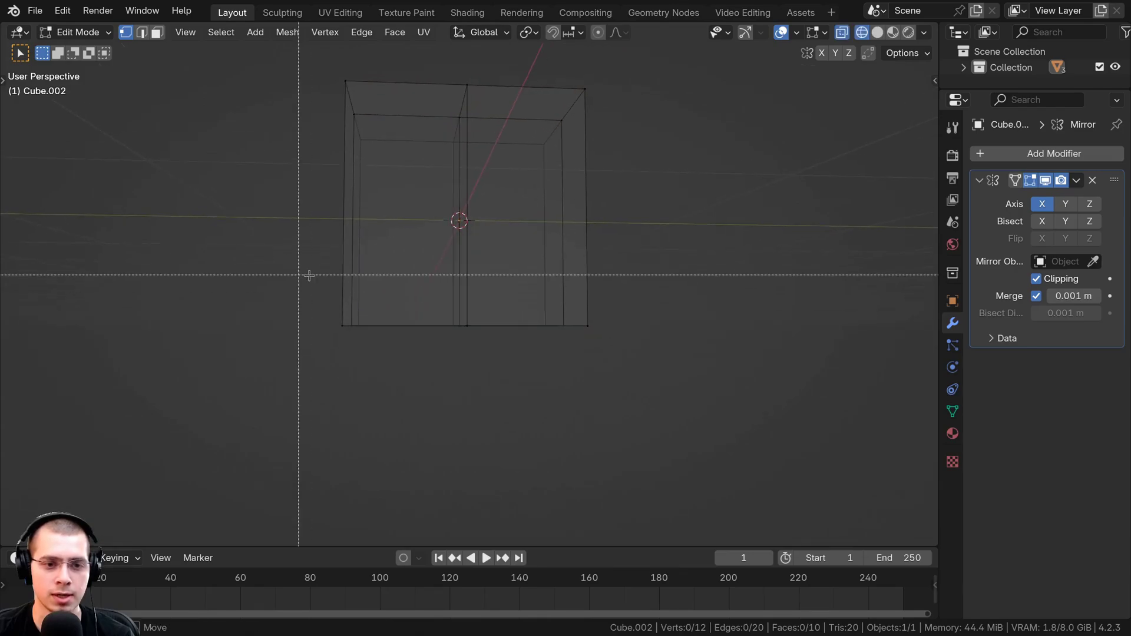
pyautogui.moveTo(332, 288); pyautogui.dragTo(521, 360)
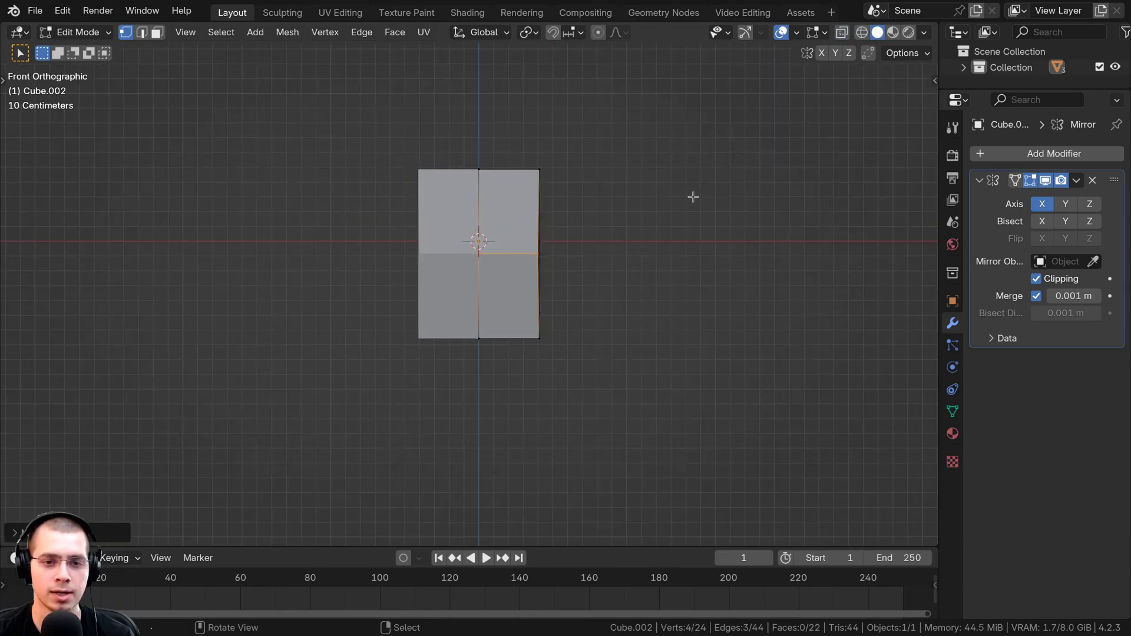
# Box-select the upper outer corner vertices in wireframe front view and move them inward and slightly down.
pyautogui.press('z')
pyautogui.keyDown('shift'); pyautogui.moveTo(449, 212); pyautogui.dragTo(442, 240, button='middle'); pyautogui.keyUp('shift')
pyautogui.scroll(3, 445, 265)
pyautogui.click(601, 226)
pyautogui.press('b')
pyautogui.moveTo(606, 227); pyautogui.dragTo(545, 158)
pyautogui.press('g')
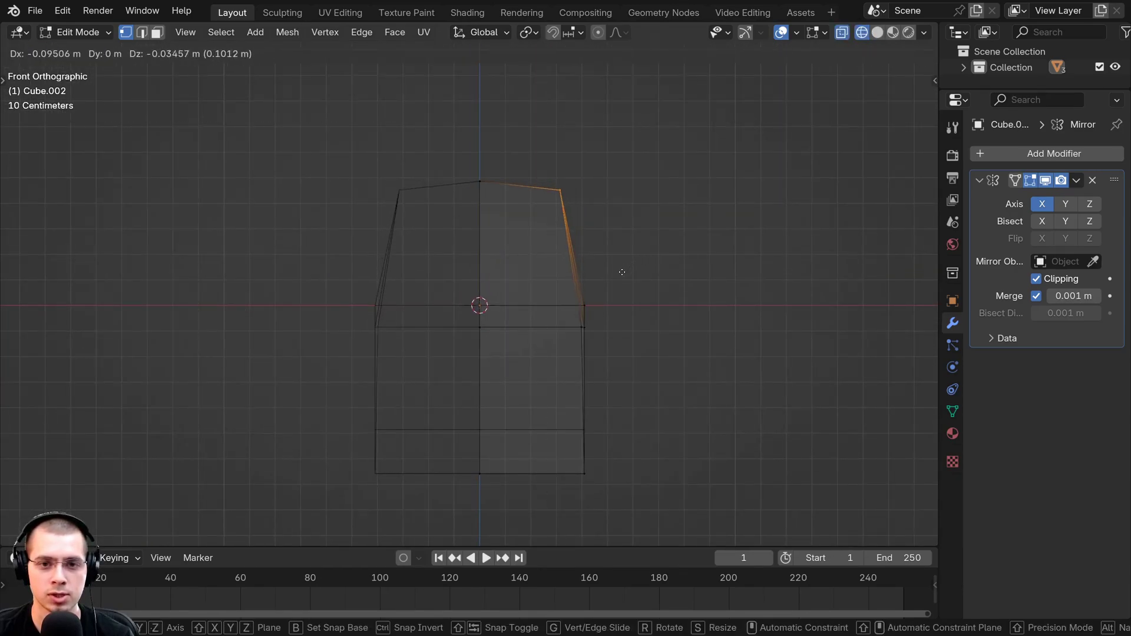
pyautogui.click(648, 283)
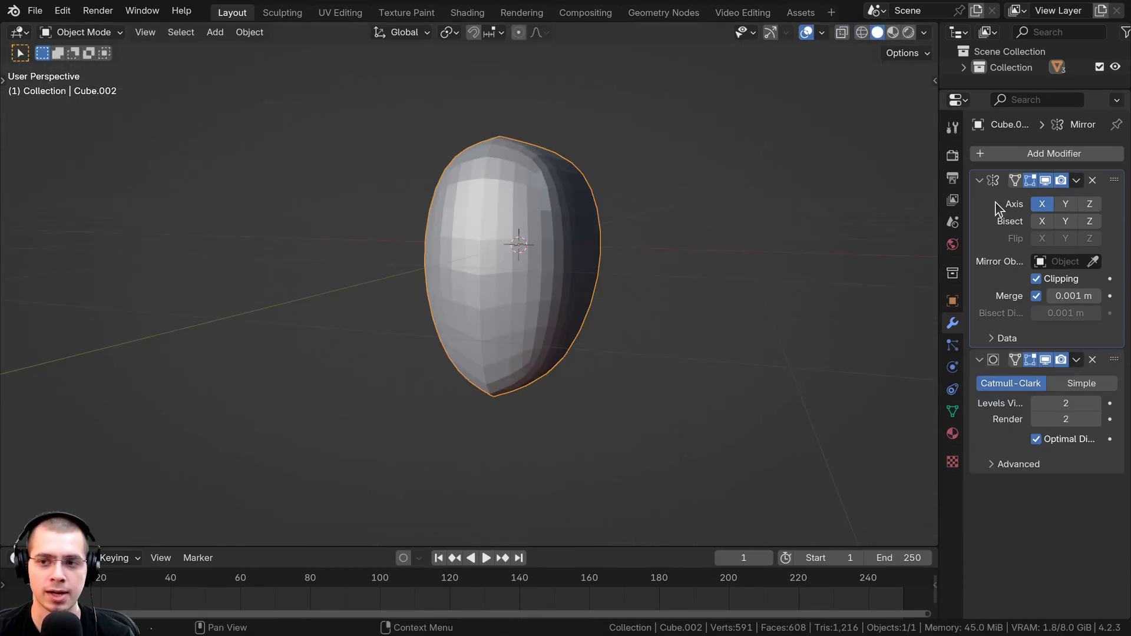
# Apply the head shape's Mirror and Subdivision modifiers and open it in the Sculpting workspace.
pyautogui.hotkey('ctrl', 'a')
pyautogui.hotkey('ctrl', 'a')
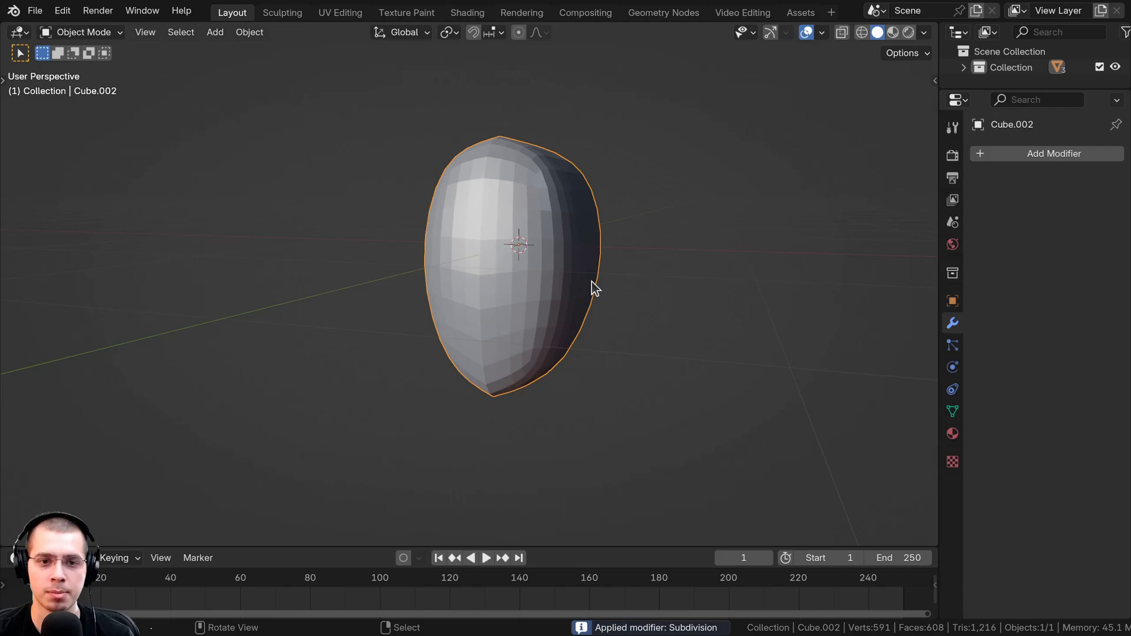
pyautogui.moveTo(594, 287); pyautogui.dragTo(607, 312, button='middle')
pyautogui.click(284, 13)
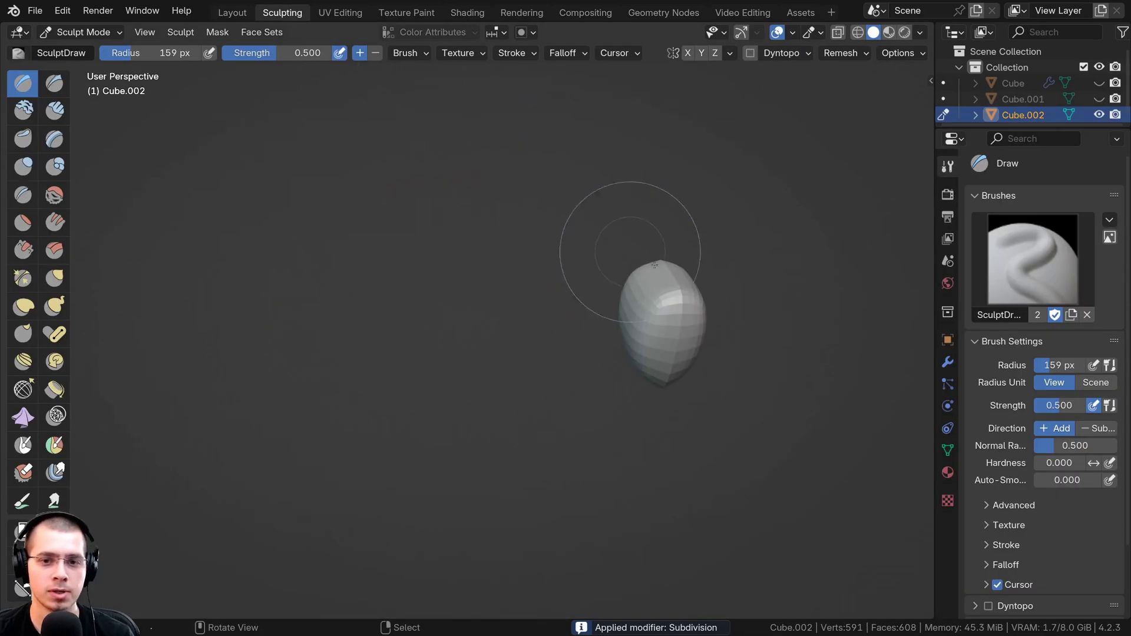
# Sculpt Draw brush strokes down the head's centre seam with Dyntopo enabled.
pyautogui.scroll(4, 727, 288)
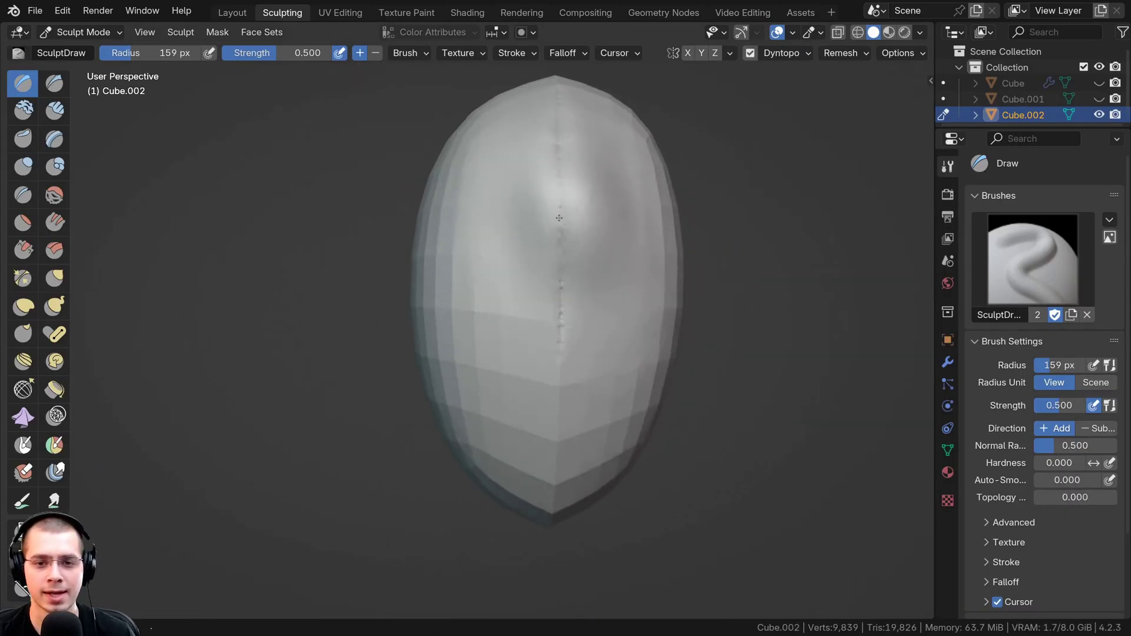
pyautogui.moveTo(560, 217); pyautogui.dragTo(551, 433)
pyautogui.moveTo(559, 330); pyautogui.dragTo(556, 353)
pyautogui.moveTo(574, 154); pyautogui.dragTo(558, 169, button='middle')
pyautogui.moveTo(538, 166); pyautogui.dragTo(531, 357)
# Enable X symmetry and sculpt further Draw strokes along the upper and lower centre seam.
pyautogui.click(687, 53)
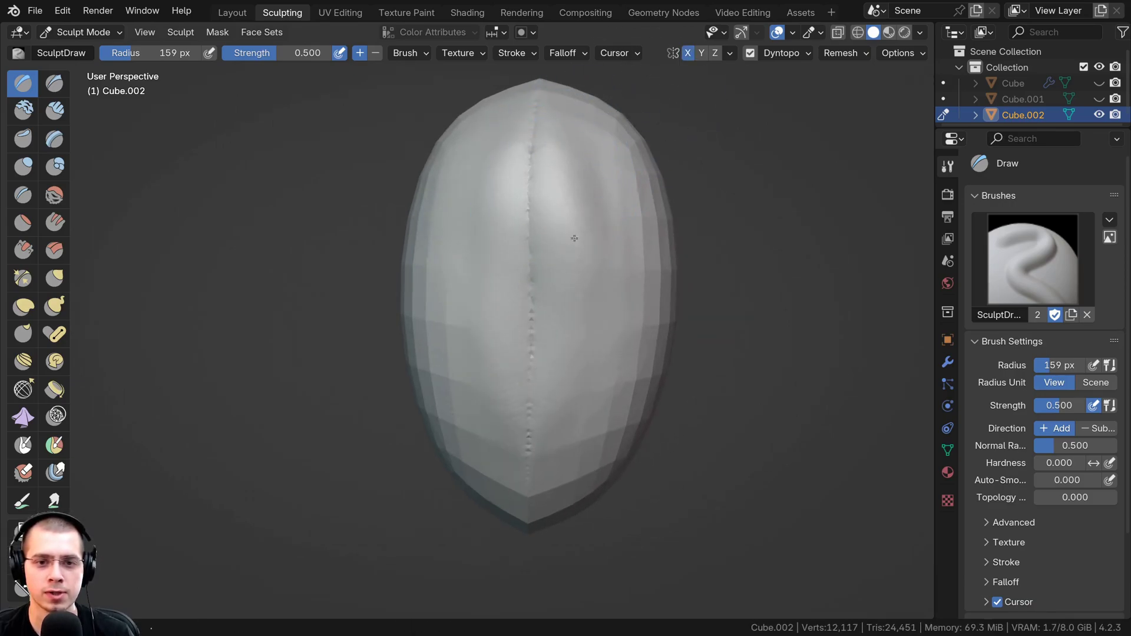
pyautogui.moveTo(536, 192); pyautogui.dragTo(532, 262)
pyautogui.moveTo(532, 341); pyautogui.dragTo(530, 400)
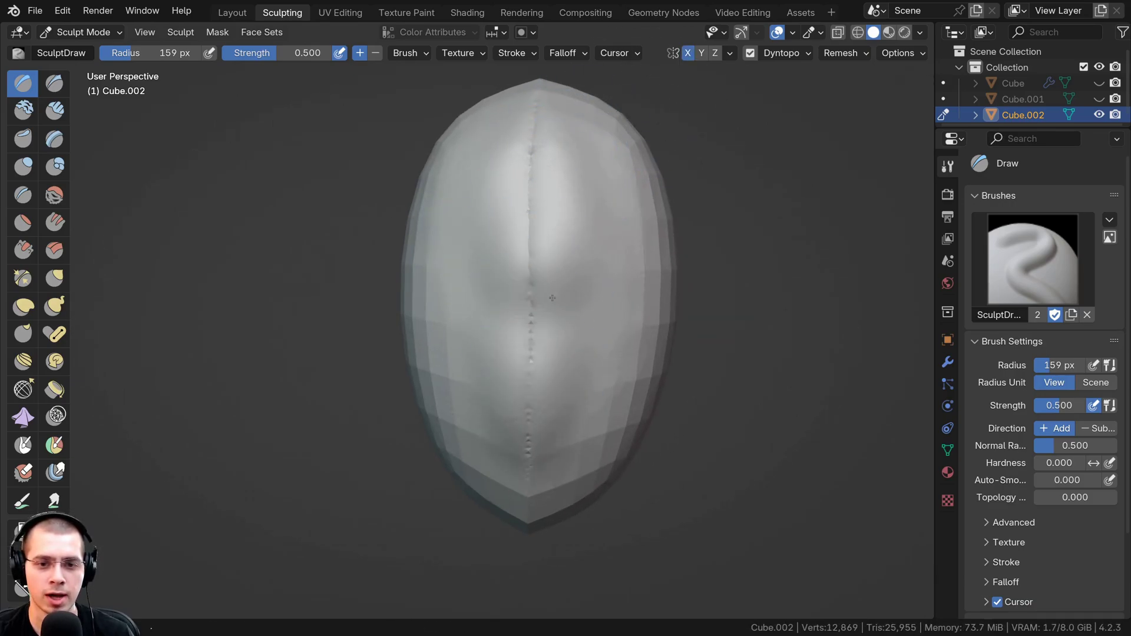
# Inspect the crease along the centre seam and look inside the mesh for interior faces.
pyautogui.moveTo(575, 368); pyautogui.dragTo(518, 348, button='middle')
pyautogui.moveTo(521, 329); pyautogui.dragTo(404, 337, button='middle')
pyautogui.moveTo(432, 334); pyautogui.dragTo(536, 316, button='middle')
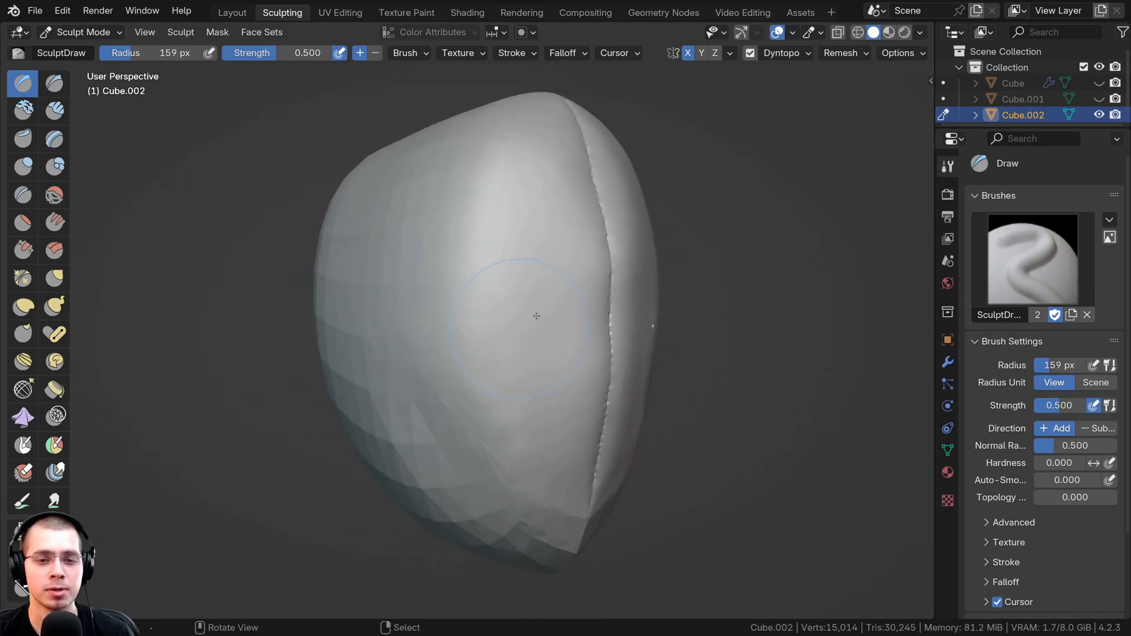
pyautogui.scroll(10, 569, 318)
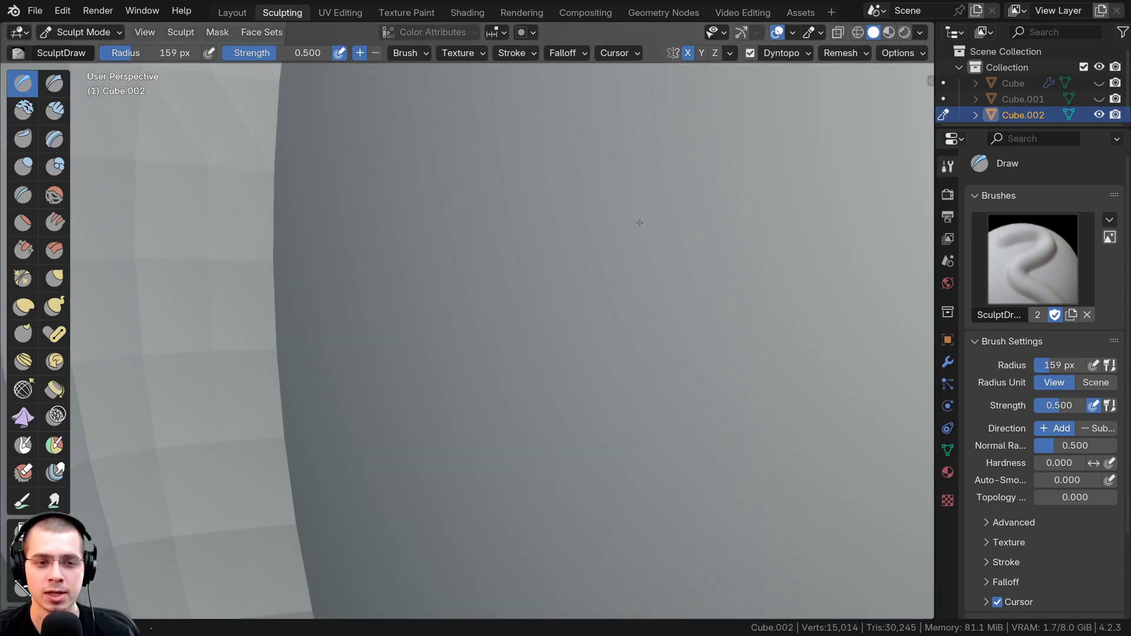
pyautogui.keyDown('ctrl'); pyautogui.moveTo(639, 223); pyautogui.dragTo(641, 216, button='middle'); pyautogui.keyUp('ctrl')
pyautogui.moveTo(424, 305)
pyautogui.mouseDown(button='middle')
pyautogui.moveTo(522, 301)
pyautogui.moveTo(470, 319)
pyautogui.mouseUp(button='middle')
pyautogui.scroll(-8, 537, 281)
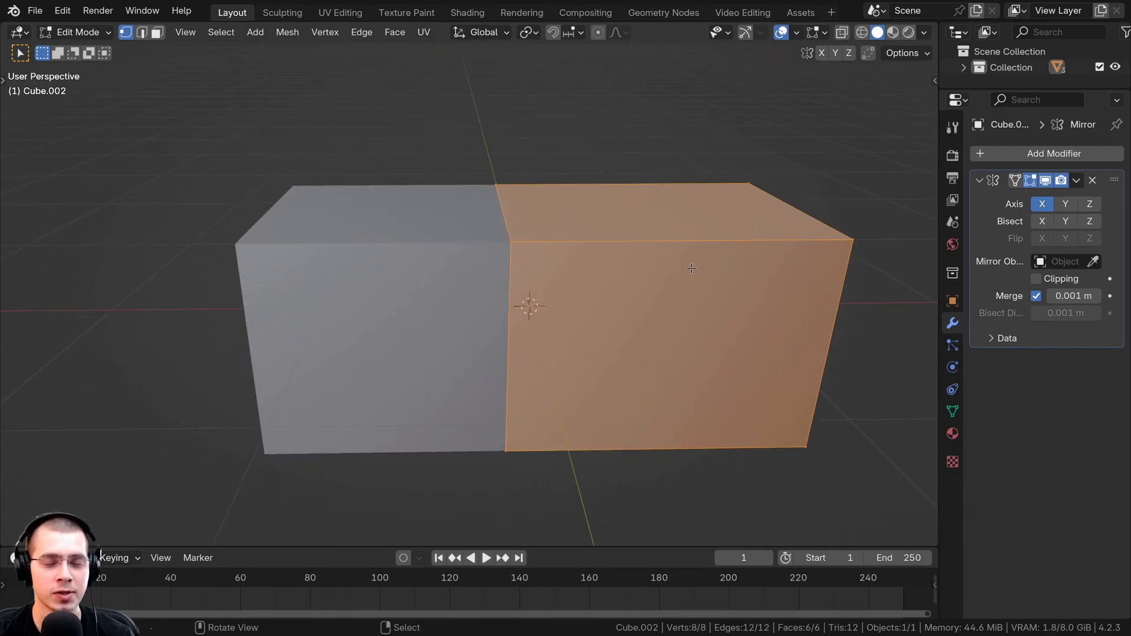
# Check the mirrored cube's interior, then hide the outer end face of its editable half in face select mode.
pyautogui.scroll(-6, 691, 268)
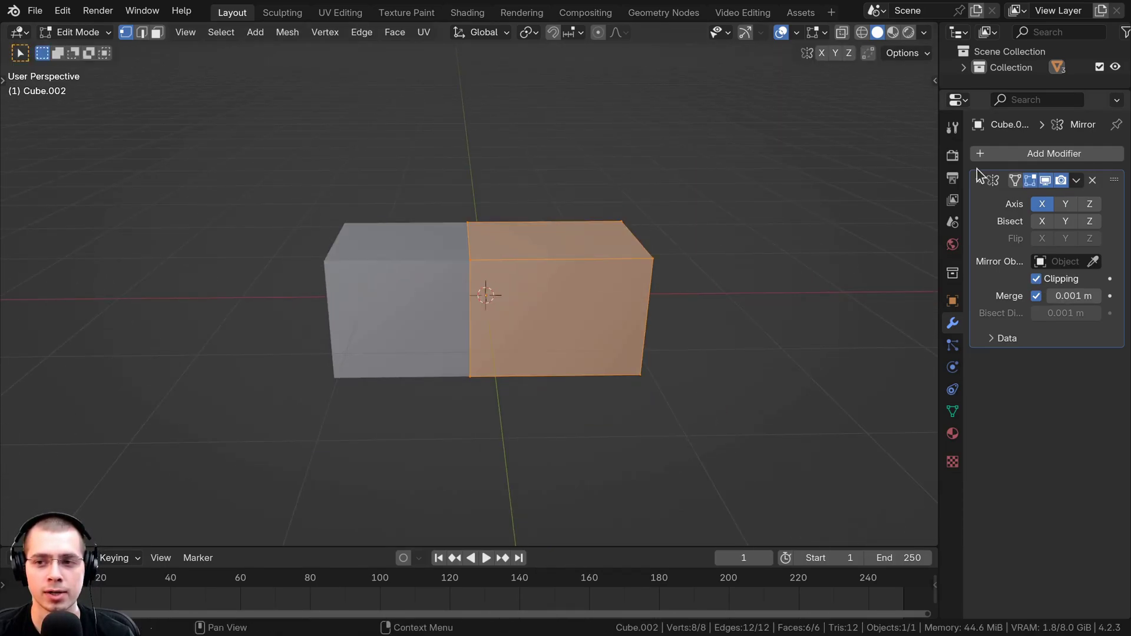
pyautogui.scroll(10, 604, 306)
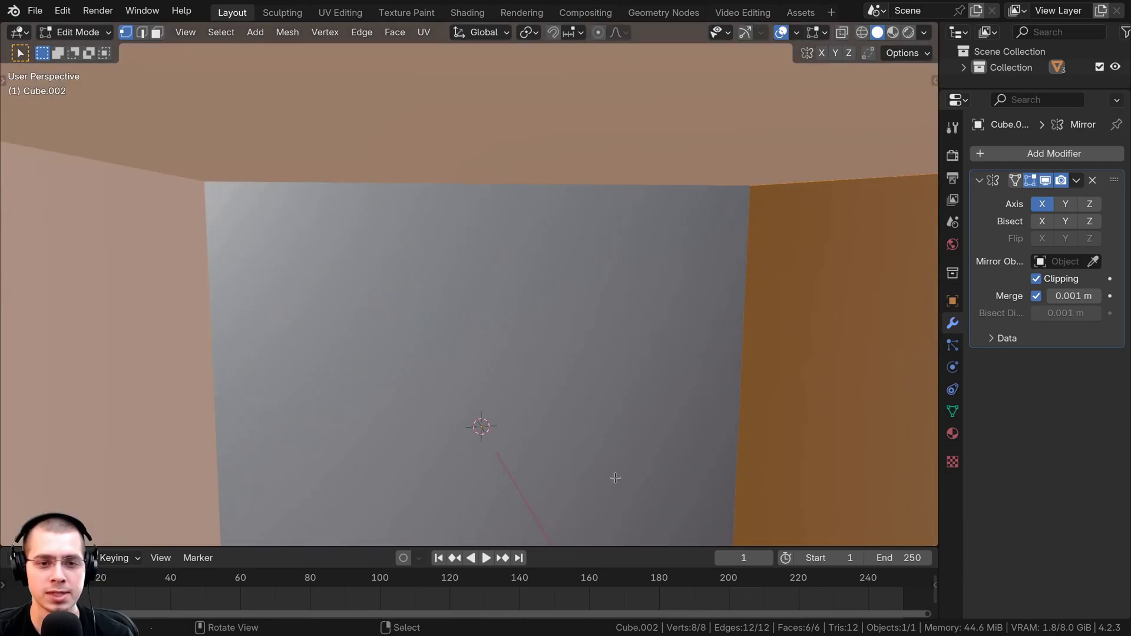
pyautogui.scroll(-5, 438, 290)
pyautogui.moveTo(437, 291); pyautogui.dragTo(567, 270, button='middle')
pyautogui.scroll(-2, 732, 336)
pyautogui.press('3')
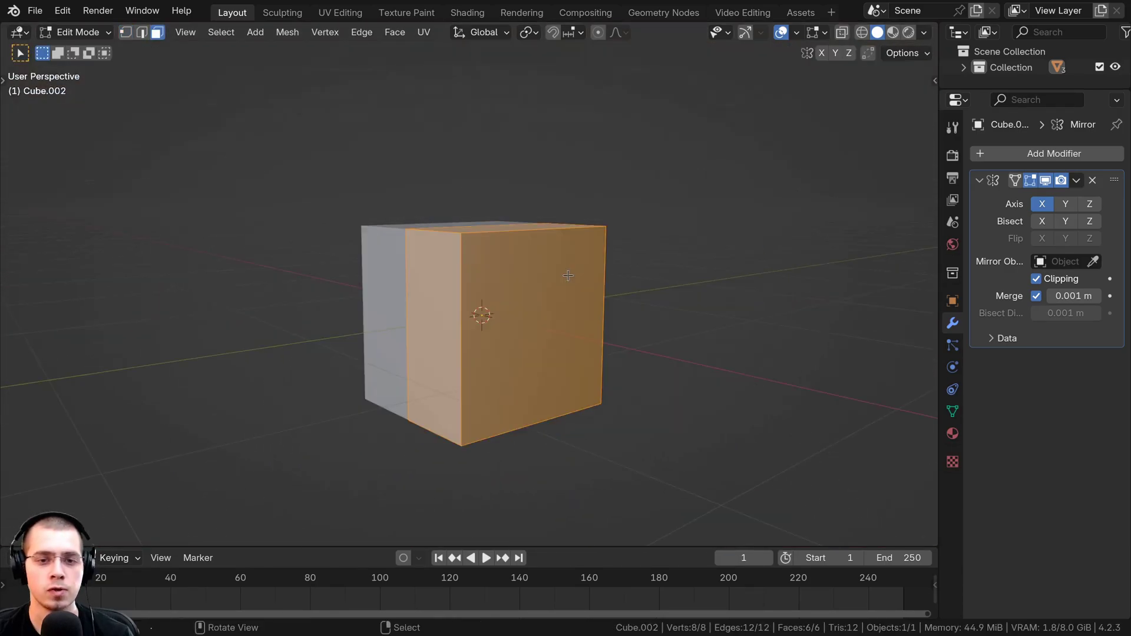
pyautogui.scroll(3, 574, 275)
pyautogui.click(579, 279)
pyautogui.scroll(-3, 579, 279)
pyautogui.press('h')
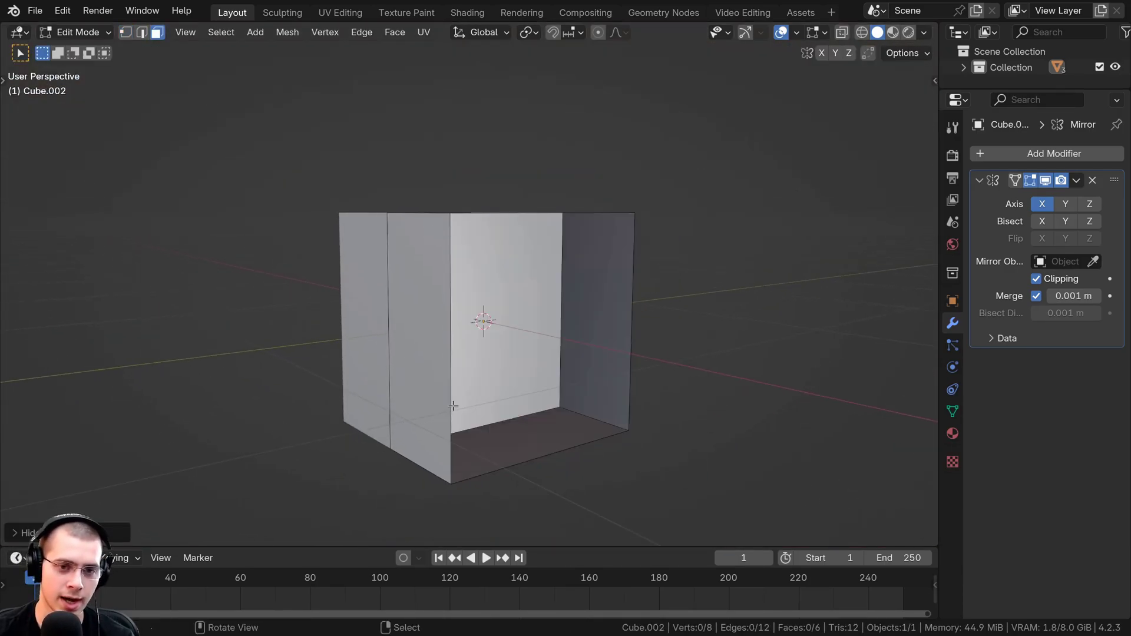
# Delete the interior face lying on the mirror plane.
pyautogui.moveTo(446, 238); pyautogui.dragTo(473, 278, button='middle')
pyautogui.click(447, 275)
pyautogui.press('x')
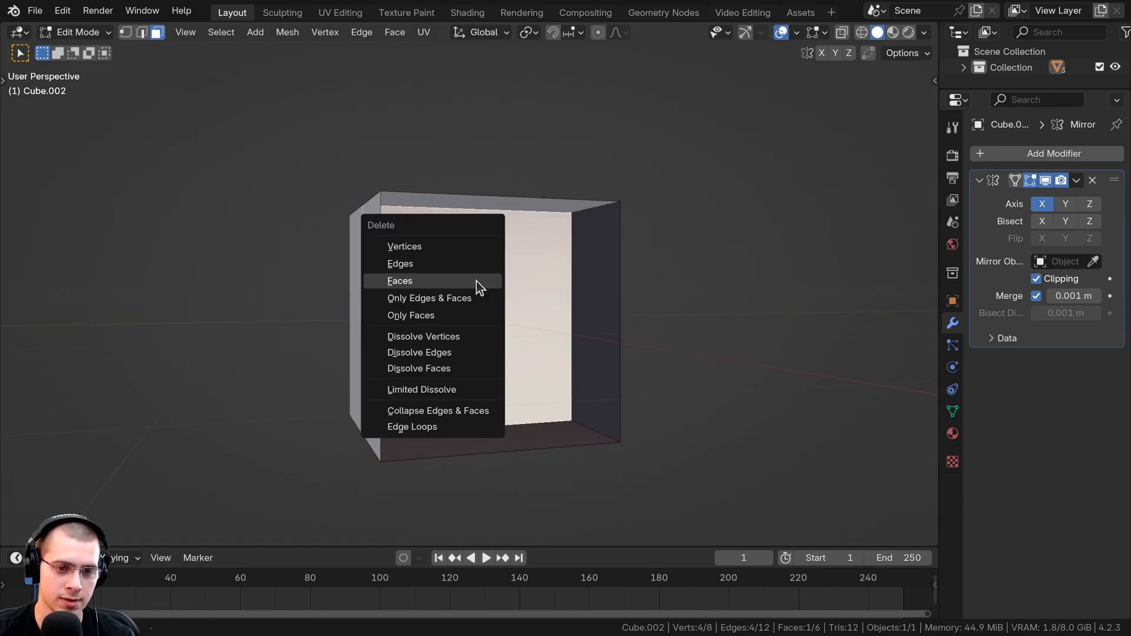
pyautogui.click(432, 283)
# Reveal the hidden end face, check the hollow interior, and return the cube to Object Mode.
pyautogui.scroll(1, 459, 302)
pyautogui.moveTo(458, 286); pyautogui.dragTo(500, 320, button='middle')
pyautogui.hotkey('alt', 'h')
pyautogui.hotkey('alt', 'a')
pyautogui.scroll(-1, 591, 325)
pyautogui.scroll(9, 589, 323)
pyautogui.scroll(-6, 557, 260)
pyautogui.press('Tab')
pyautogui.scroll(-3, 589, 253)
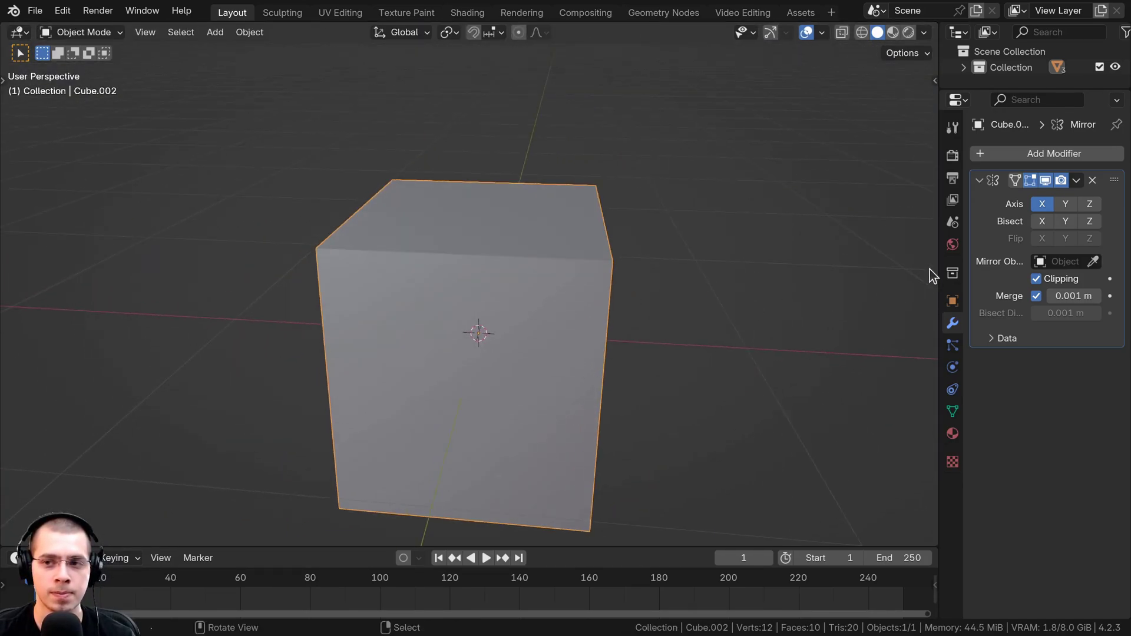
# Add a Subdivision Surface modifier to the cube and apply it together with the Mirror modifier.
pyautogui.hotkey('ctrl', '2')
pyautogui.moveTo(666, 220)
pyautogui.mouseDown(button='middle')
pyautogui.moveTo(657, 277)
pyautogui.moveTo(666, 233)
pyautogui.mouseUp(button='middle')
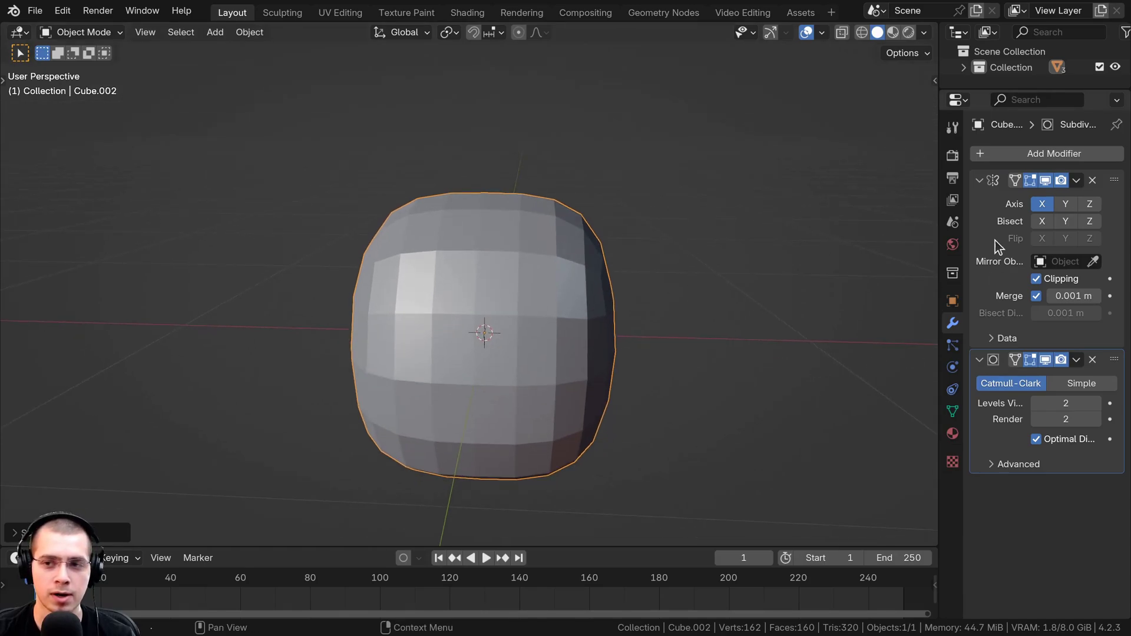
pyautogui.hotkey('ctrl', 'a')
pyautogui.hotkey('ctrl', 'a')
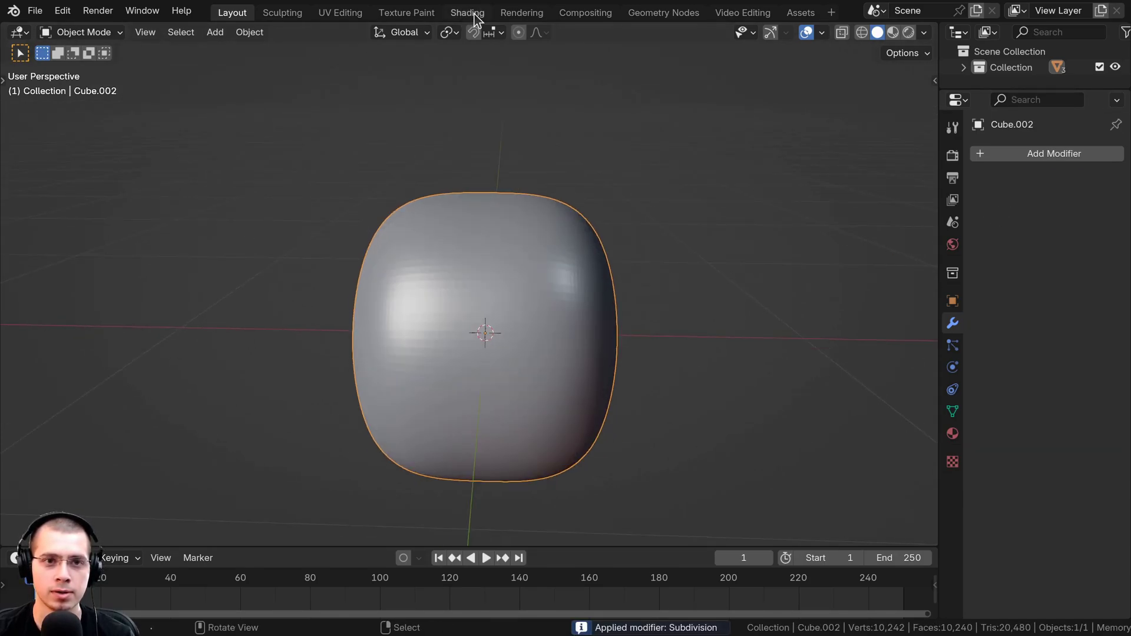
# Switch to the Sculpting workspace and check the smoothed cube's surface along the mirror seam.
pyautogui.click(282, 12)
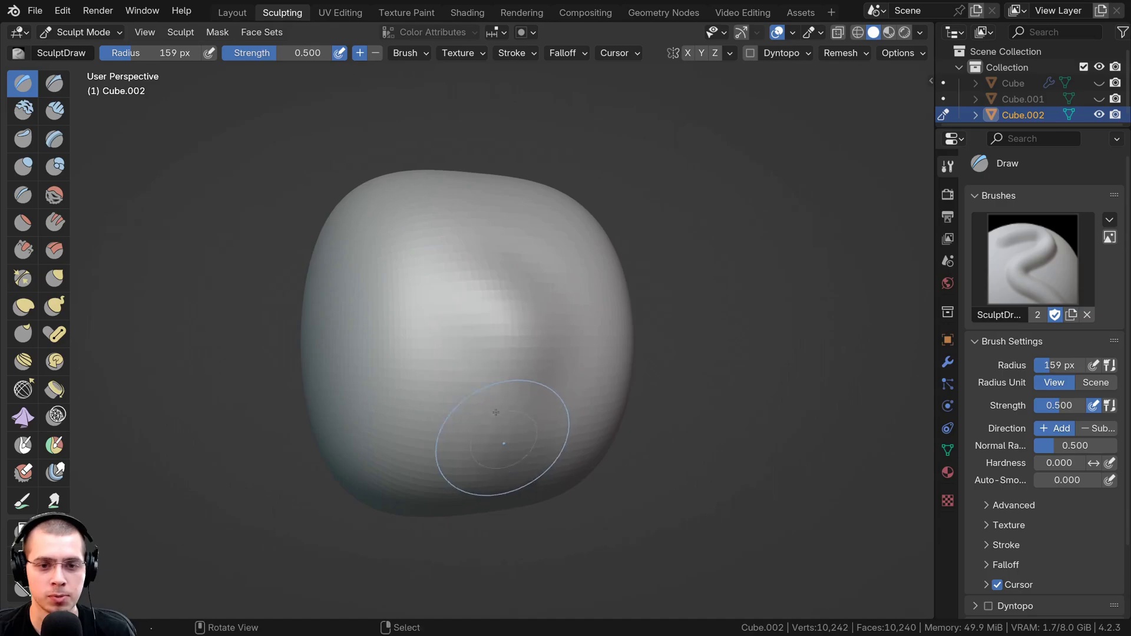
pyautogui.scroll(-4, 508, 353)
pyautogui.moveTo(520, 283); pyautogui.dragTo(498, 353, button='middle')
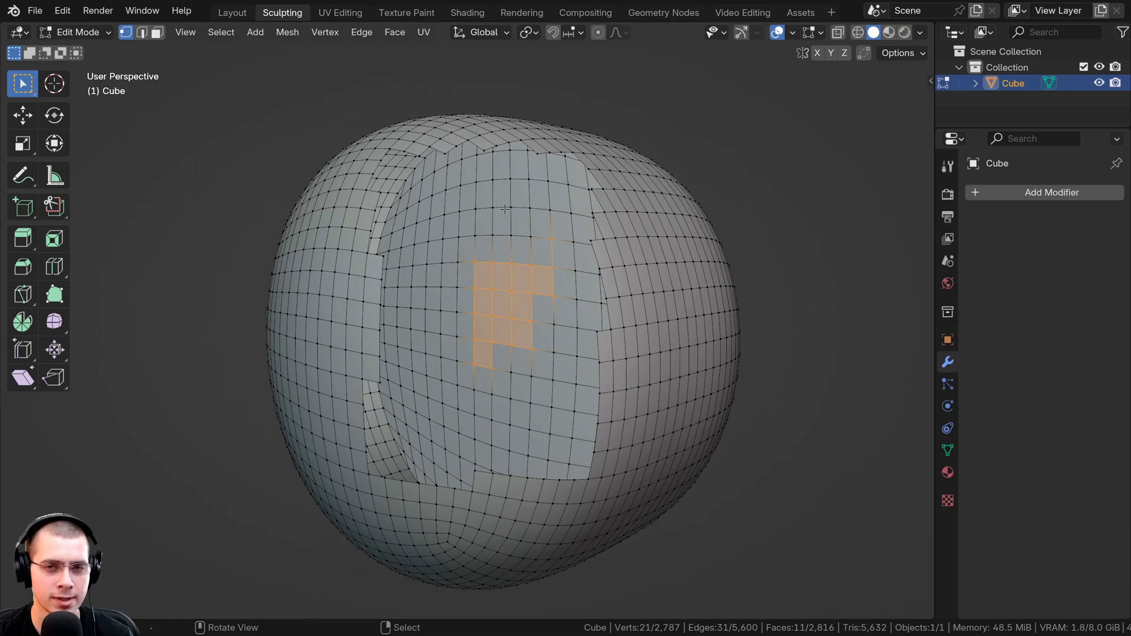
# Inspect the interior faces of the creased cube, then switch it from Object Mode to Sculpt Mode.
pyautogui.moveTo(504, 208); pyautogui.dragTo(522, 210, button='middle')
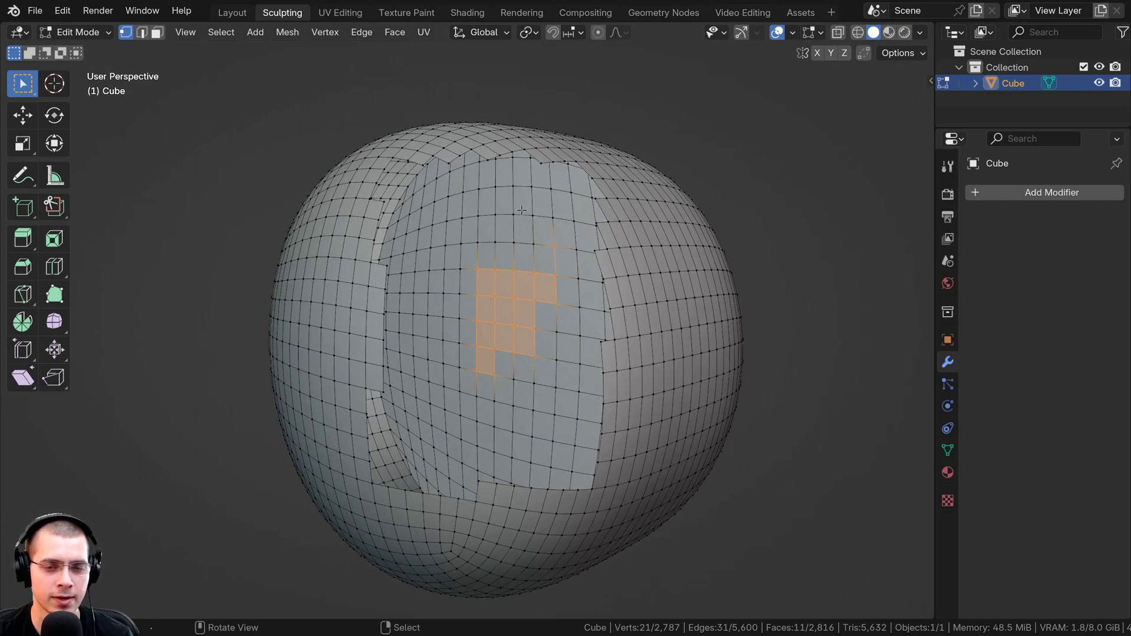
pyautogui.press('l')
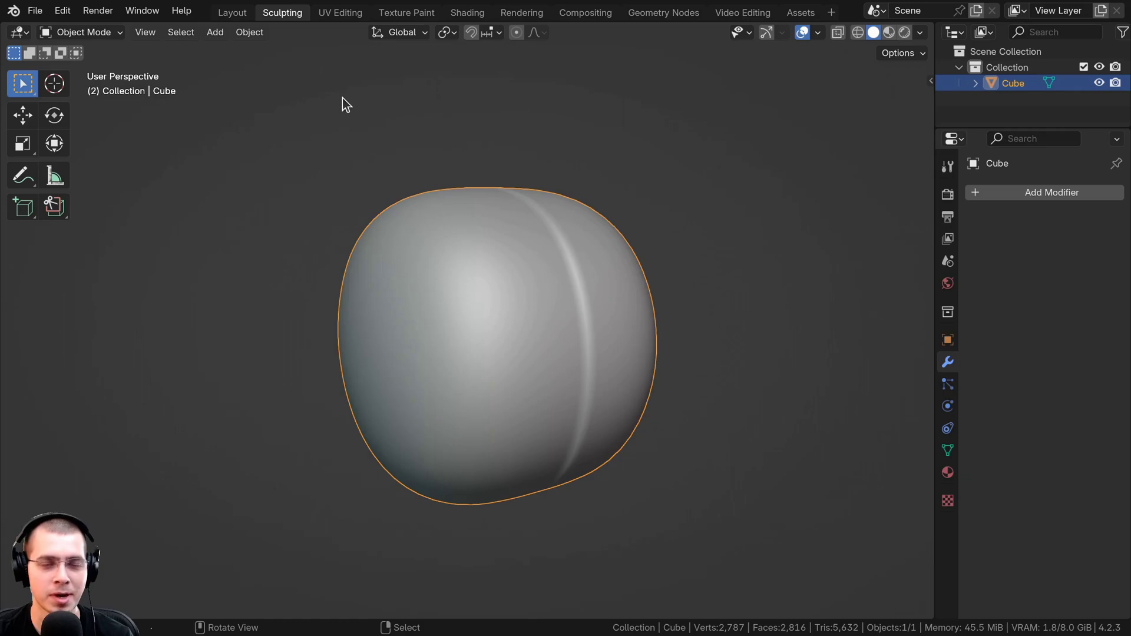
pyautogui.scroll(2, 254, 142)
pyautogui.click(105, 36)
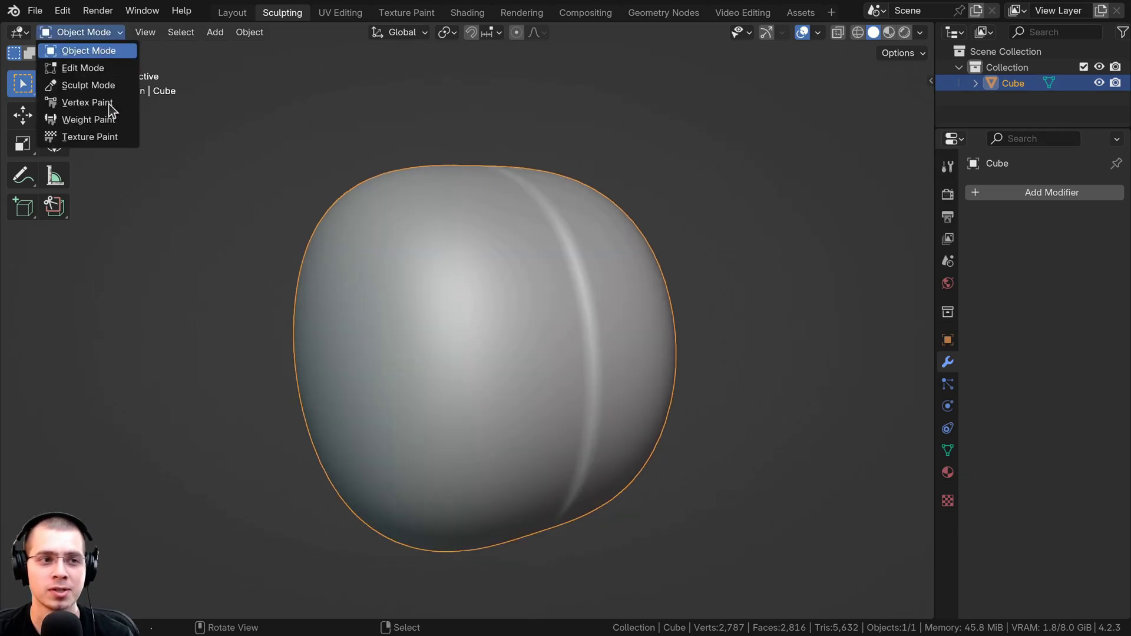
pyautogui.click(84, 86)
# Adjust the voxel size for remeshing the creased cube and check its seam up close.
pyautogui.scroll(-3, 477, 251)
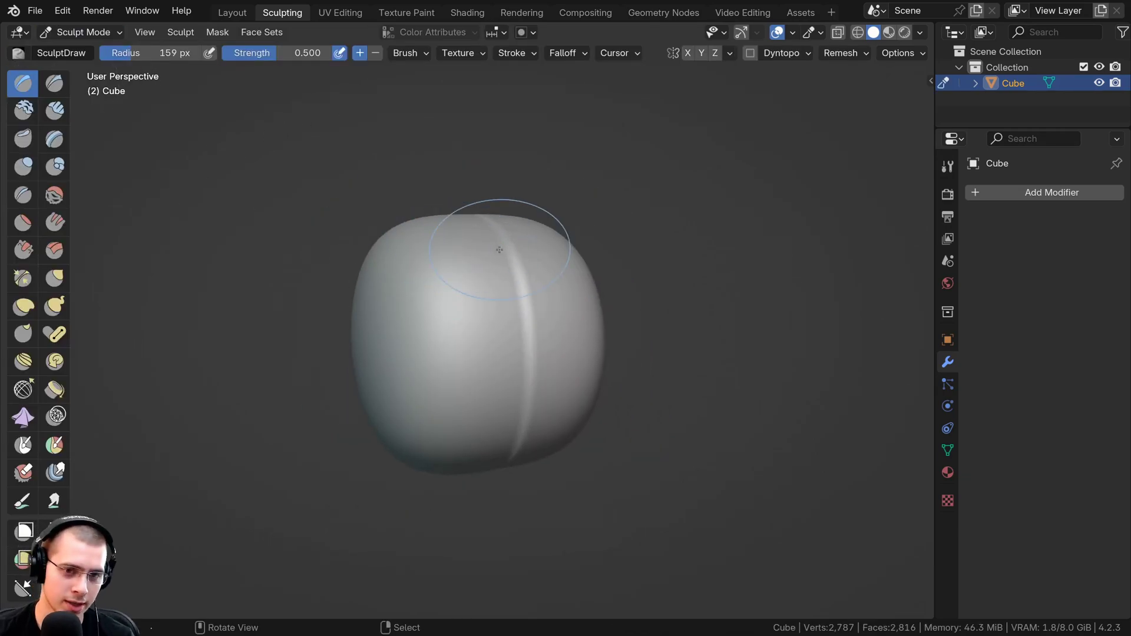
pyautogui.hotkey('shift', 'r')
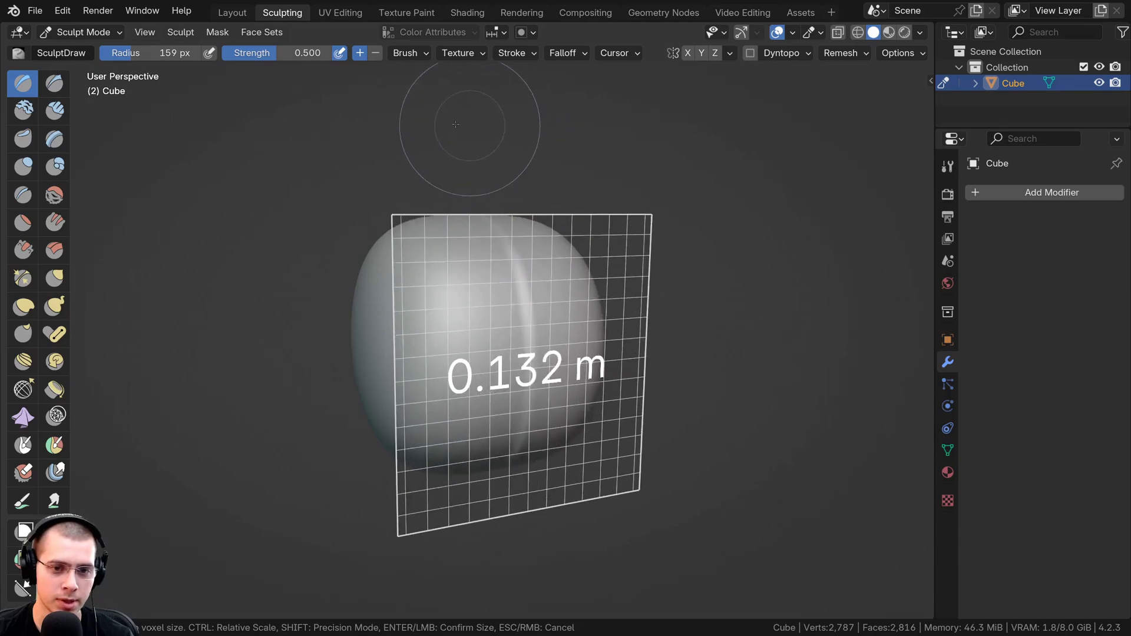
pyautogui.click(563, 160)
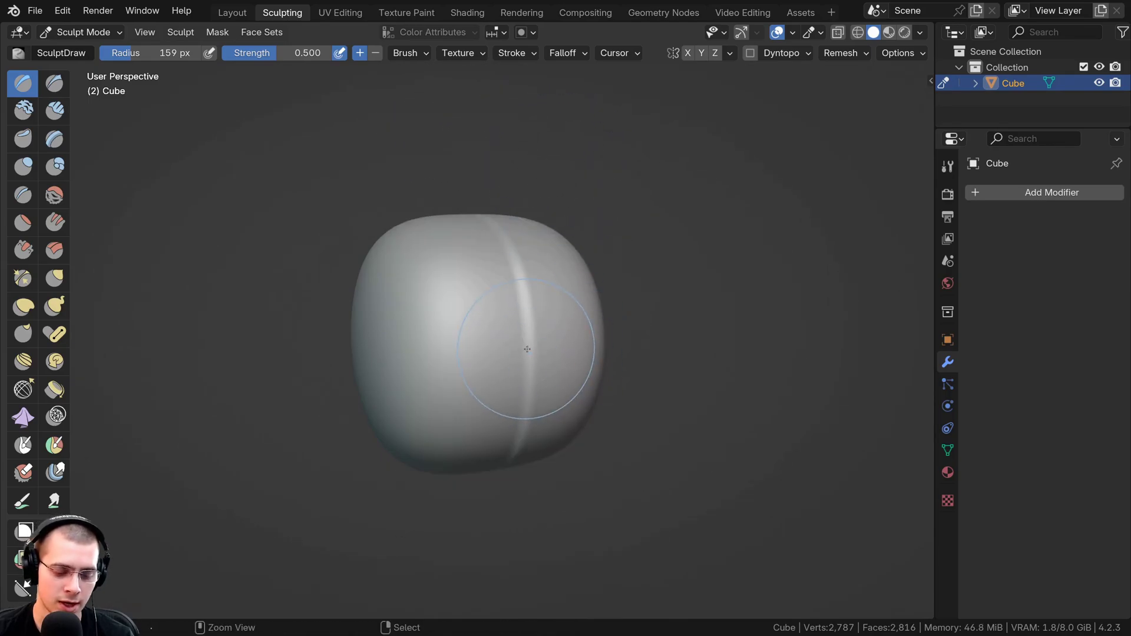
pyautogui.moveTo(527, 328)
pyautogui.mouseDown(button='middle')
pyautogui.moveTo(577, 379)
pyautogui.moveTo(370, 249)
pyautogui.mouseUp(button='middle')
pyautogui.scroll(8, 576, 380)
pyautogui.scroll(-8, 489, 386)
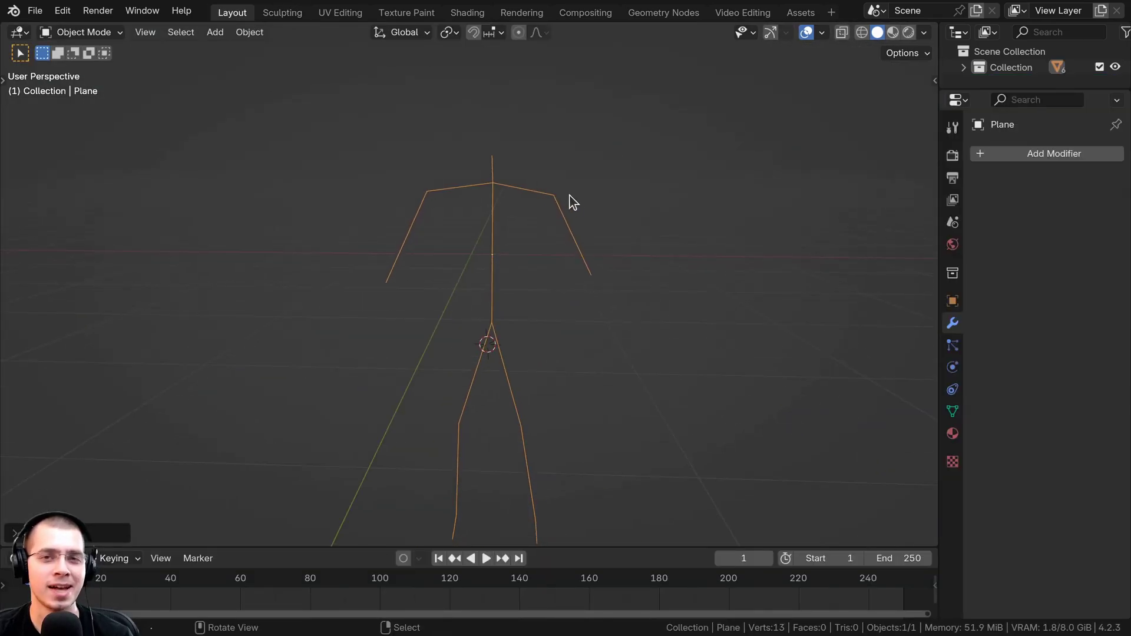
# Check the stick figure's vertices in Edit Mode, then add a Skin modifier to it in Object Mode.
pyautogui.scroll(4, 568, 199)
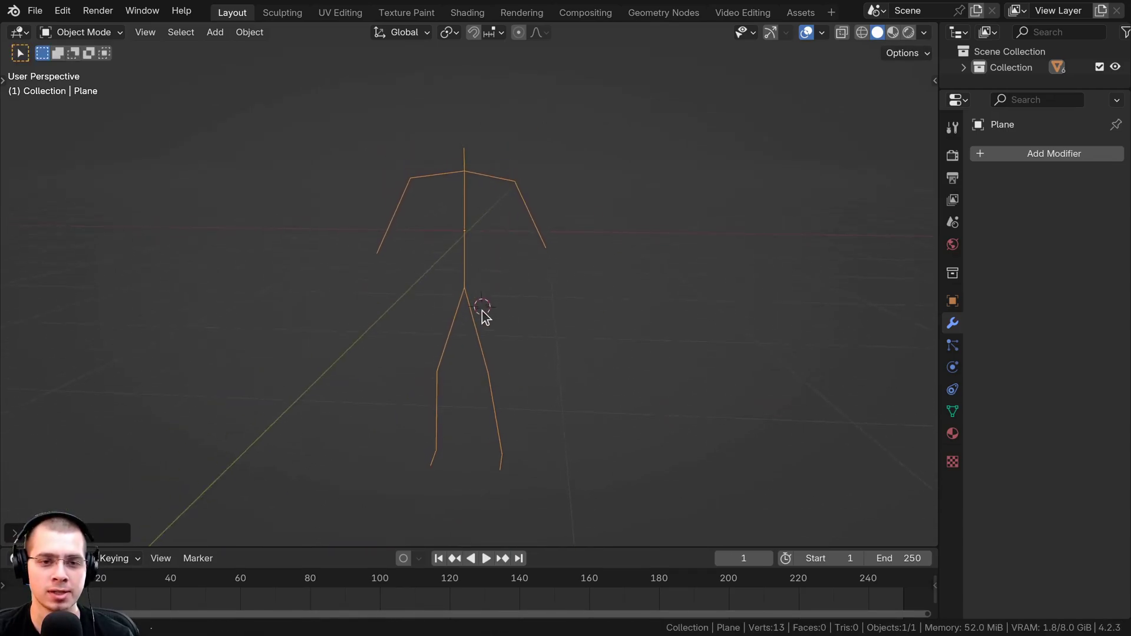
pyautogui.press('Tab')
pyautogui.scroll(1, 488, 189)
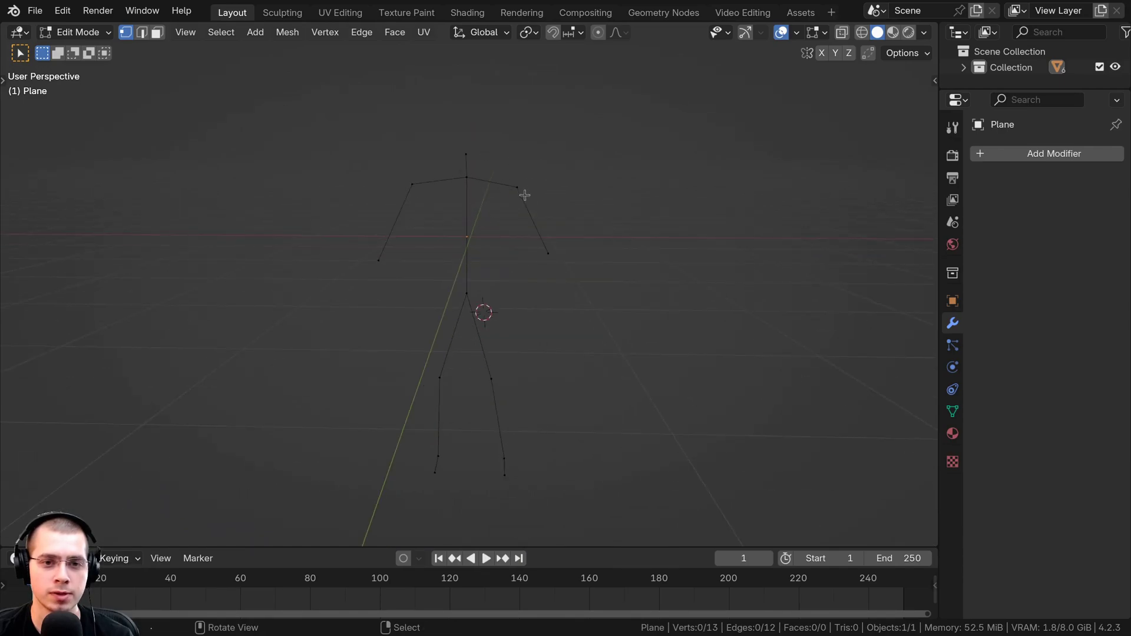
pyautogui.press('Tab')
pyautogui.click(1023, 155)
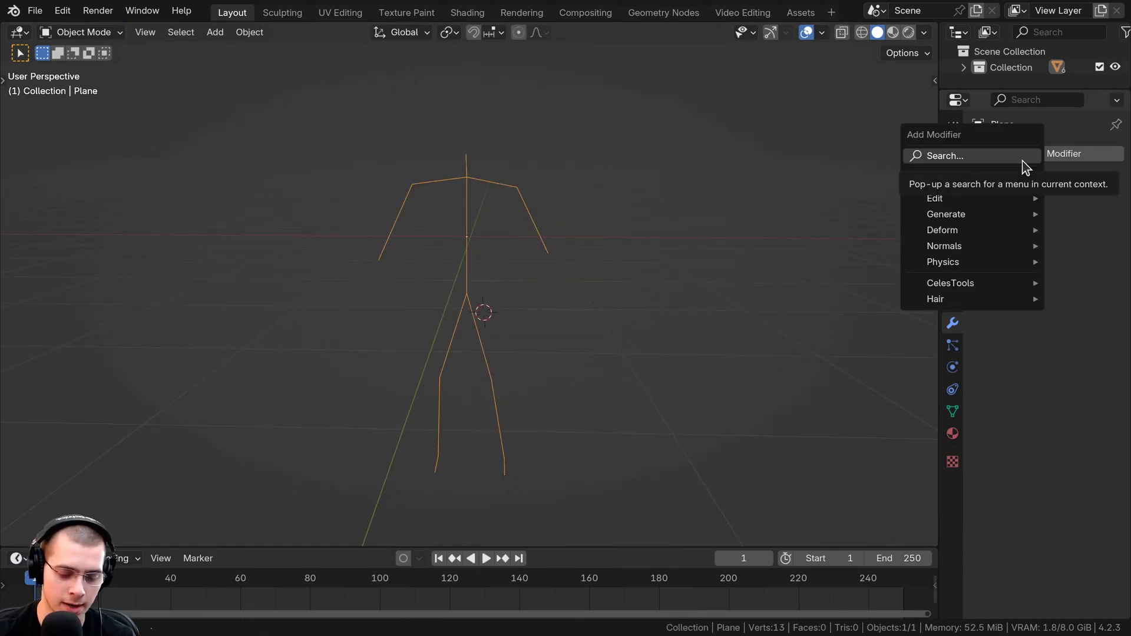
pyautogui.write('s')
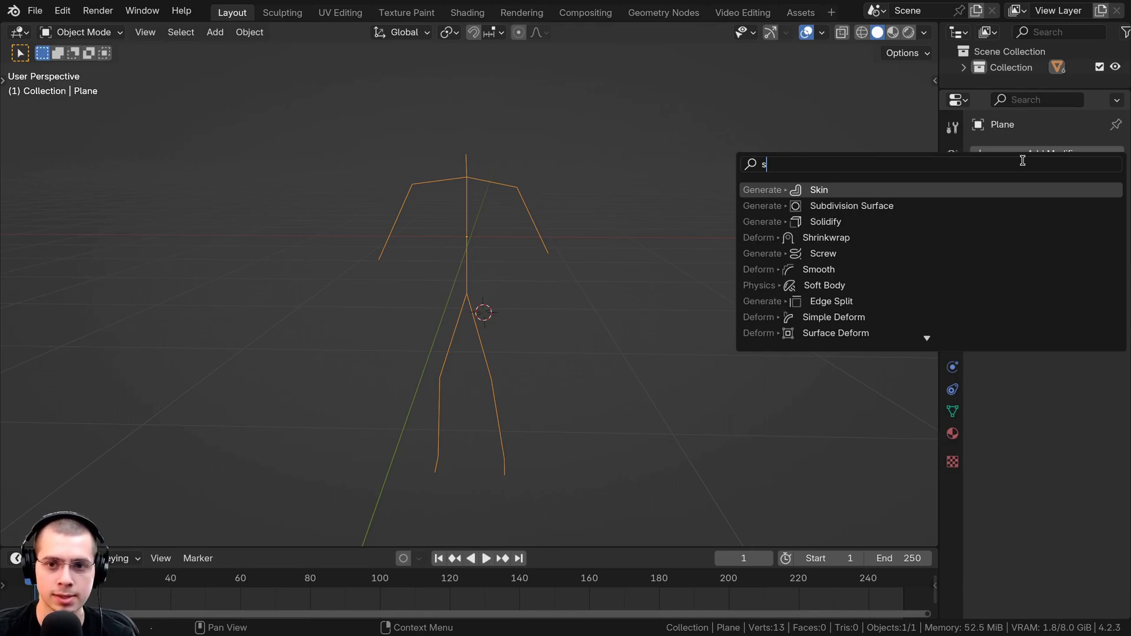
pyautogui.press('Return')
# Shrink the skin radius of all the stick figure's vertices to about 0.32 and return to Object Mode.
pyautogui.press('Tab')
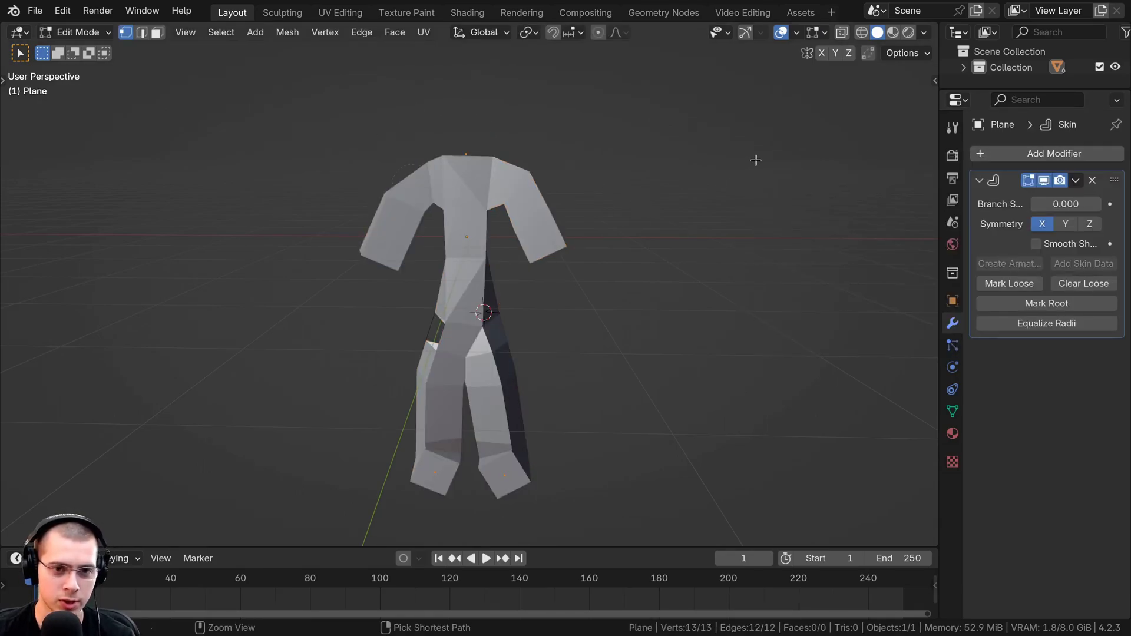
pyautogui.hotkey('ctrl', 'a')
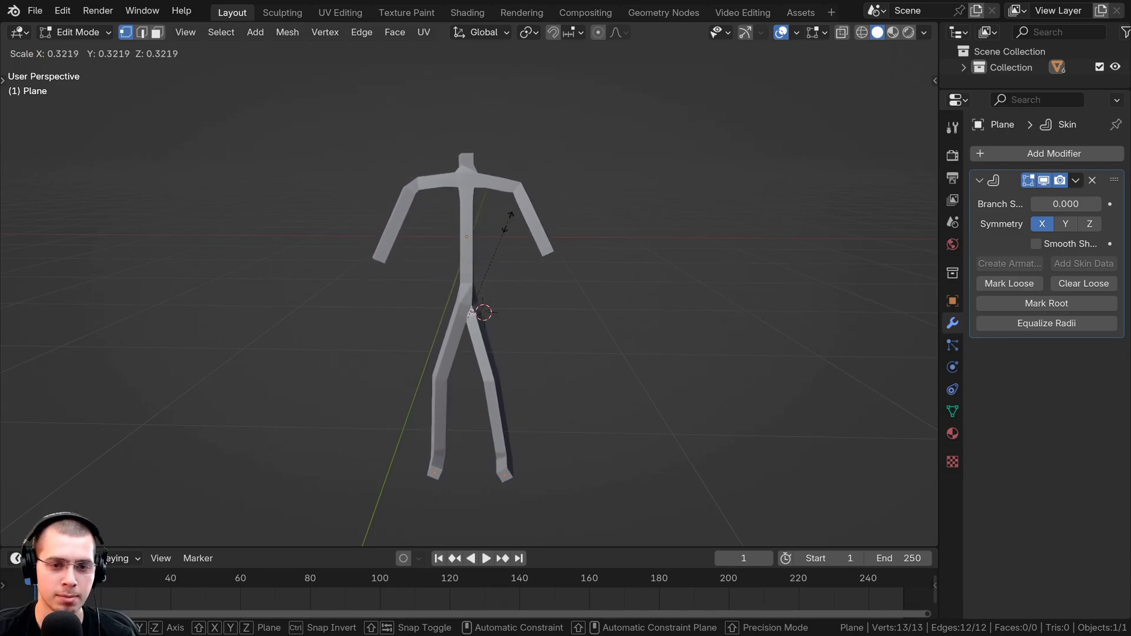
pyautogui.click(607, 205)
pyautogui.click(601, 211)
pyautogui.press('Tab')
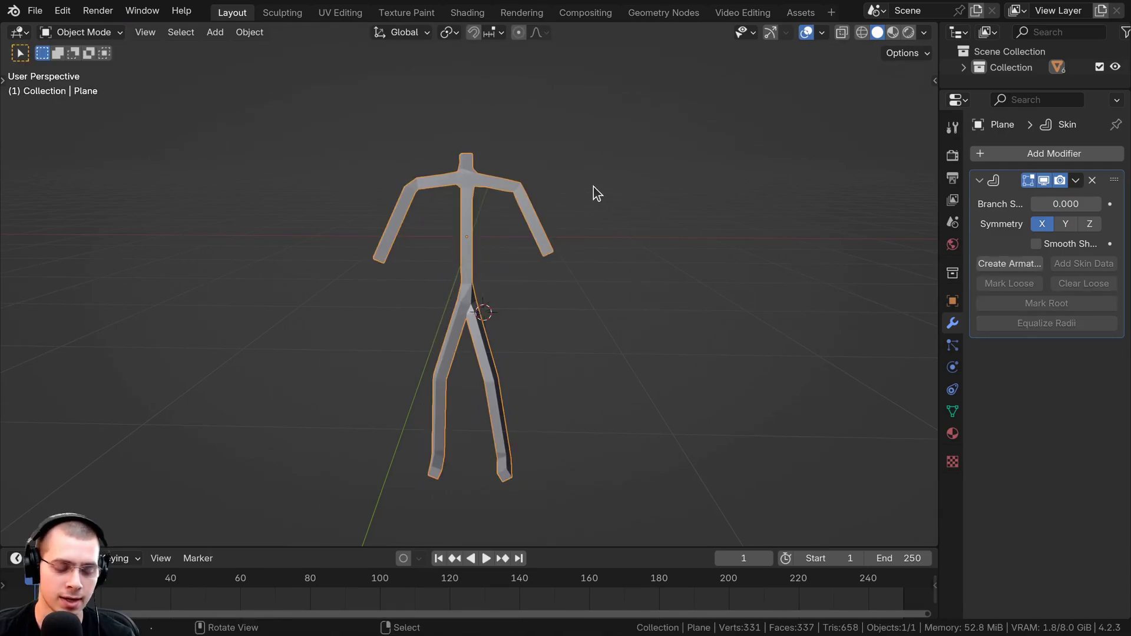
# Add a Subdivision Surface modifier with viewport level 3 to the figure and apply it together with the Skin modifier.
pyautogui.hotkey('ctrl', '3')
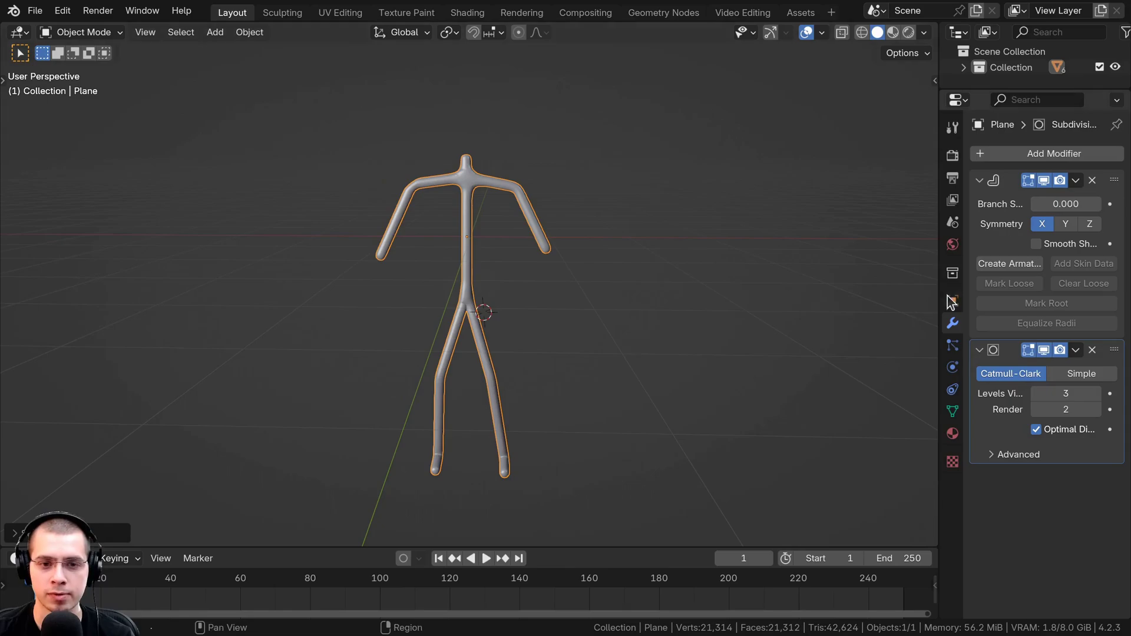
pyautogui.moveTo(938, 295); pyautogui.dragTo(832, 295)
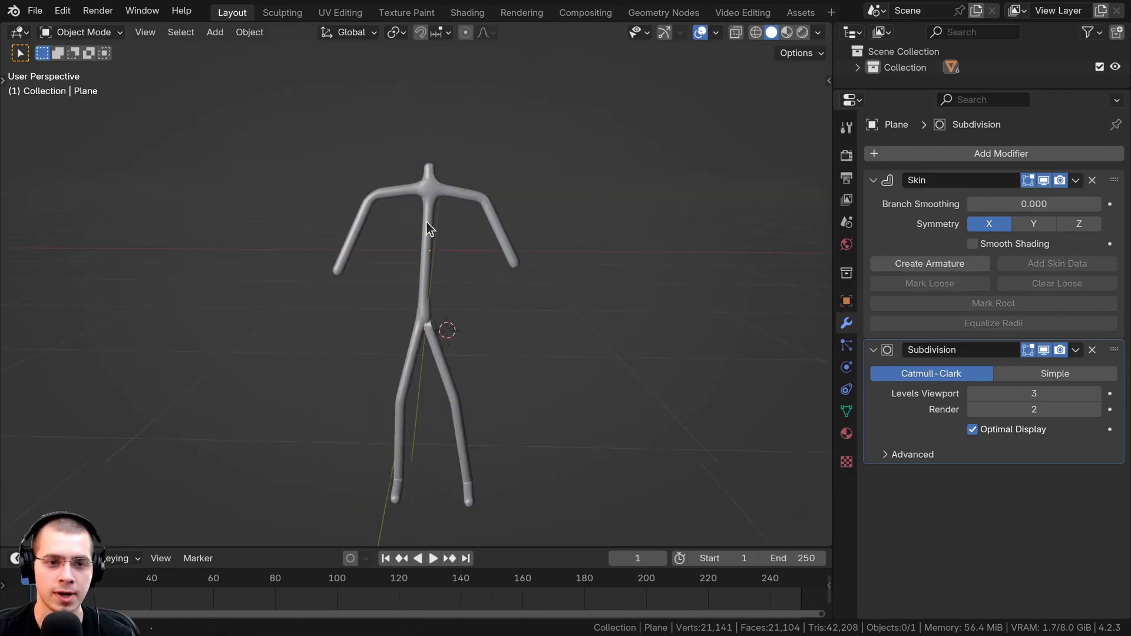
pyautogui.moveTo(428, 229); pyautogui.dragTo(764, 146, button='middle')
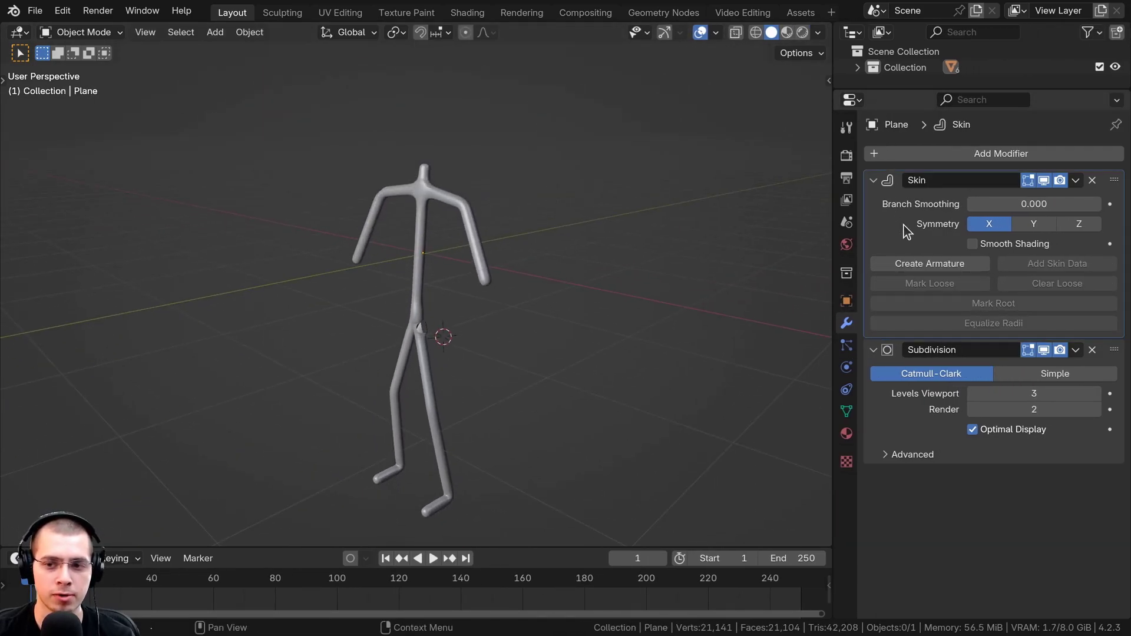
pyautogui.hotkey('ctrl', 'a')
pyautogui.hotkey('ctrl', 'a')
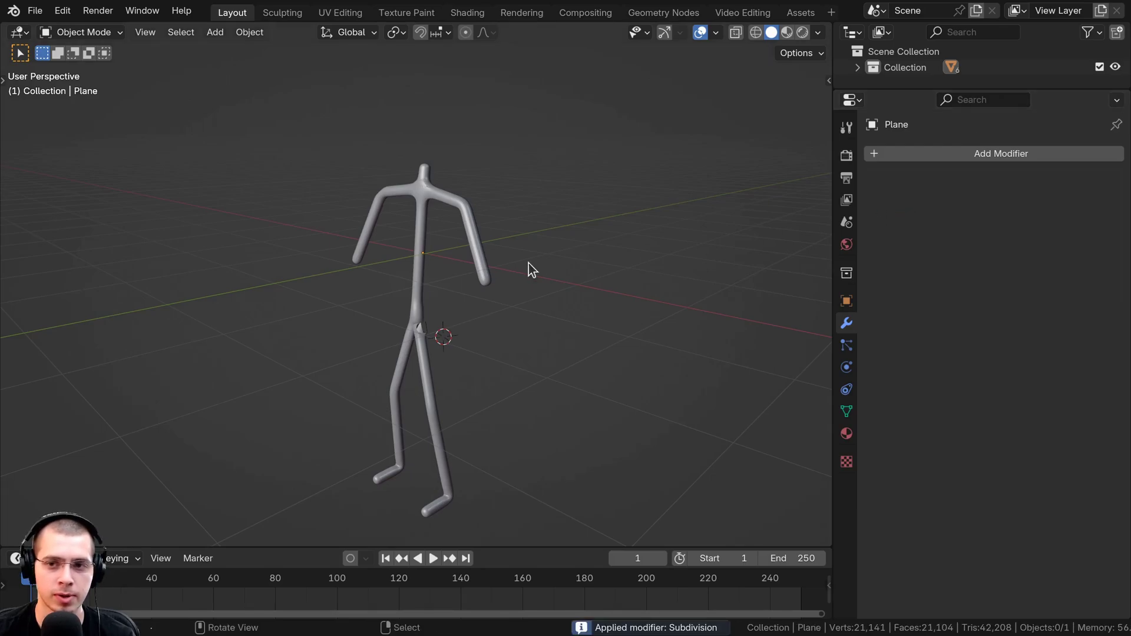
# Select the stick figure and open it in the Sculpting workspace, framed on the open hip joint.
pyautogui.moveTo(529, 264); pyautogui.dragTo(429, 193, button='middle')
pyautogui.press('a')
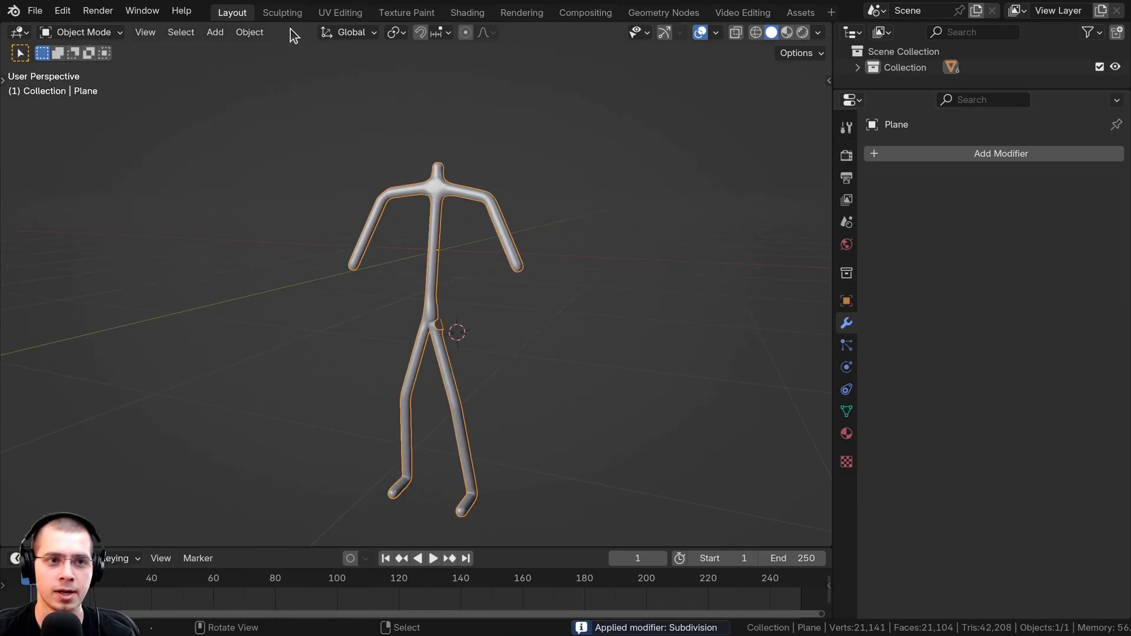
pyautogui.click(282, 12)
pyautogui.moveTo(397, 266)
pyautogui.keyDown('shift'); pyautogui.mouseDown(button='middle')
pyautogui.moveTo(422, 278)
pyautogui.moveTo(452, 271)
pyautogui.moveTo(412, 306)
pyautogui.moveTo(353, 304)
pyautogui.moveTo(330, 318)
pyautogui.moveTo(435, 306)
pyautogui.moveTo(490, 247)
pyautogui.moveTo(400, 272)
pyautogui.moveTo(482, 232)
pyautogui.moveTo(474, 220)
pyautogui.mouseUp(button='middle'); pyautogui.keyUp('shift')
pyautogui.scroll(2, 450, 306)
pyautogui.scroll(2, 353, 303)
pyautogui.scroll(2, 436, 306)
# Try voxel remeshing the open figure at a size of 0.0140 m, inspect its surface, and undo the remesh.
pyautogui.press('r')
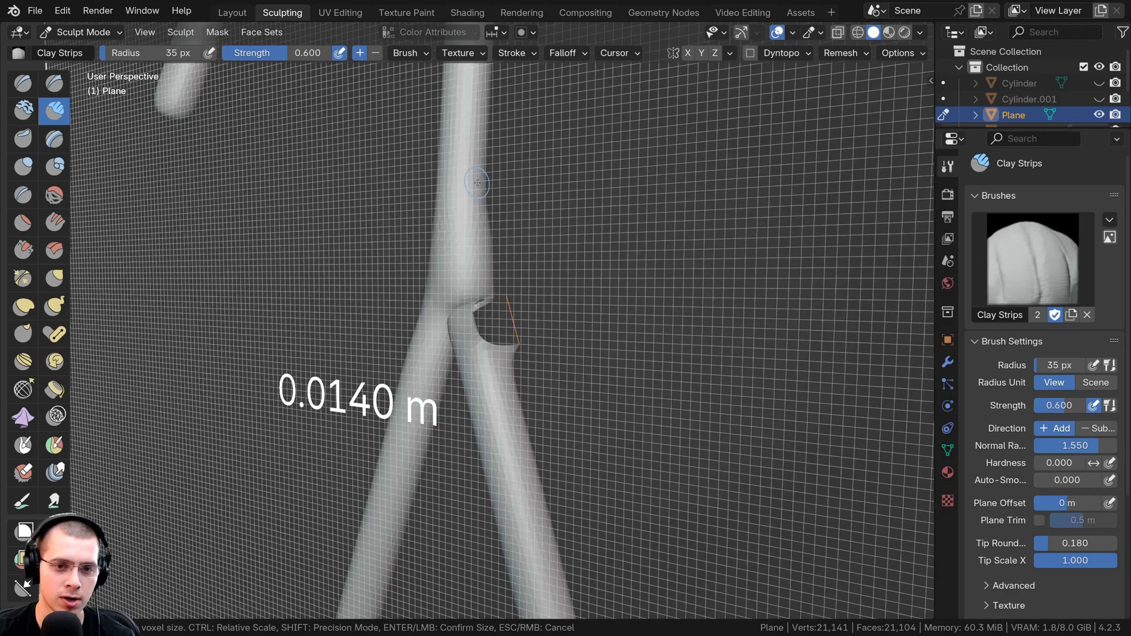
pyautogui.click(478, 184)
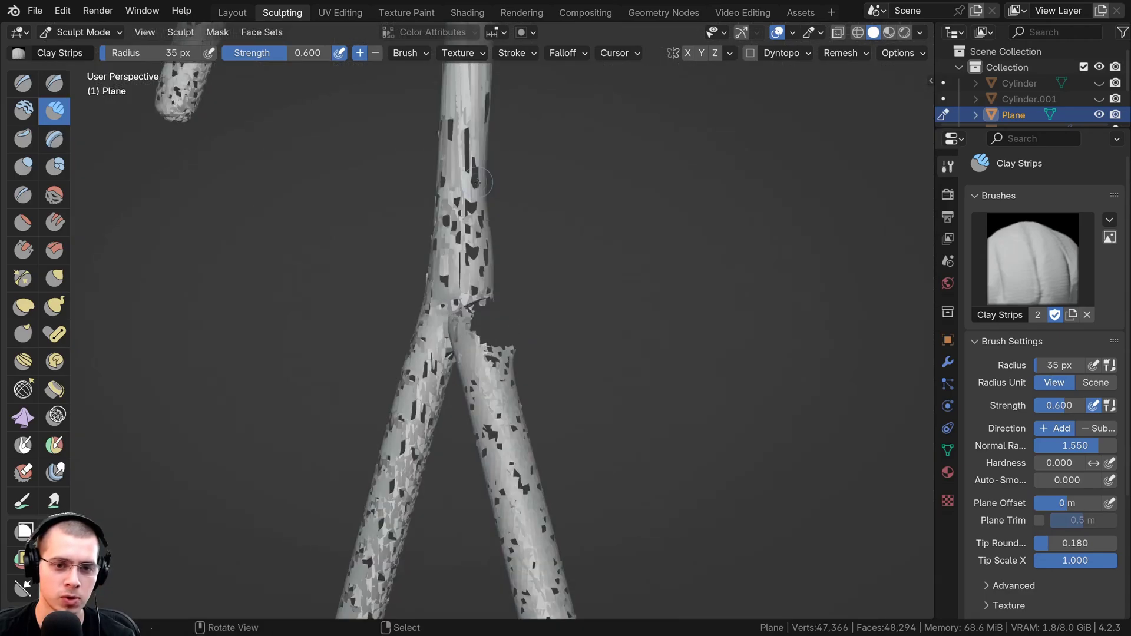
pyautogui.scroll(-5, 537, 334)
pyautogui.moveTo(536, 334); pyautogui.dragTo(485, 342, button='middle')
pyautogui.moveTo(484, 342); pyautogui.dragTo(422, 365, button='middle')
pyautogui.scroll(2, 470, 298)
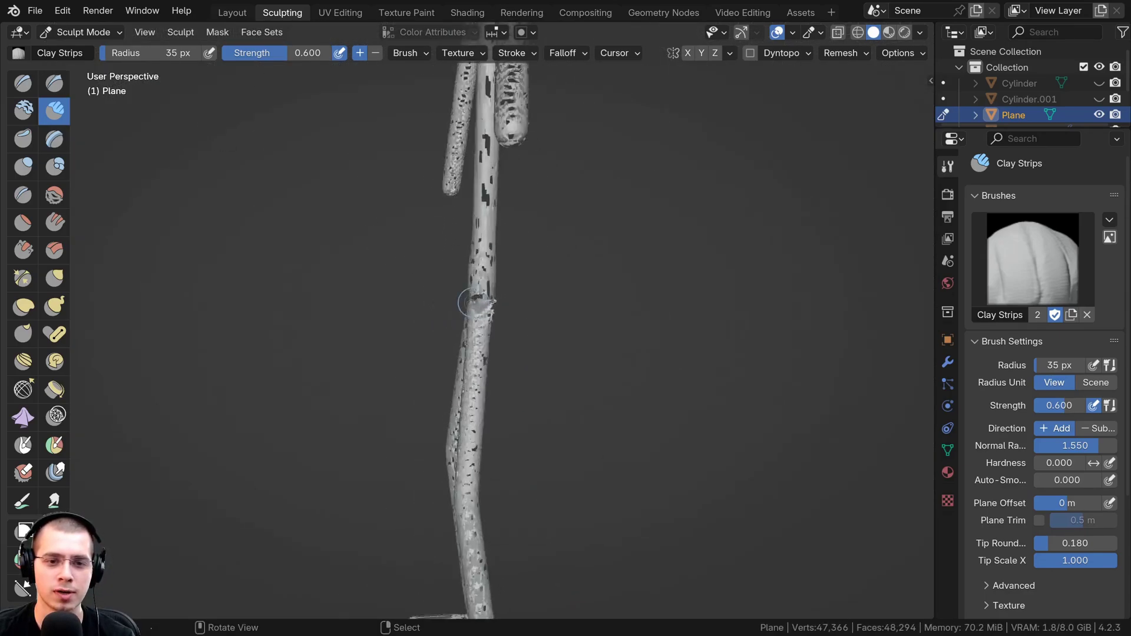
pyautogui.moveTo(469, 299); pyautogui.dragTo(582, 299, button='middle')
pyautogui.hotkey('ctrl', 'z')
# Try to close the hip hole by filling its open edge loop with a face in Edit Mode, then return to Sculpt Mode.
pyautogui.press('Tab')
pyautogui.scroll(3, 528, 391)
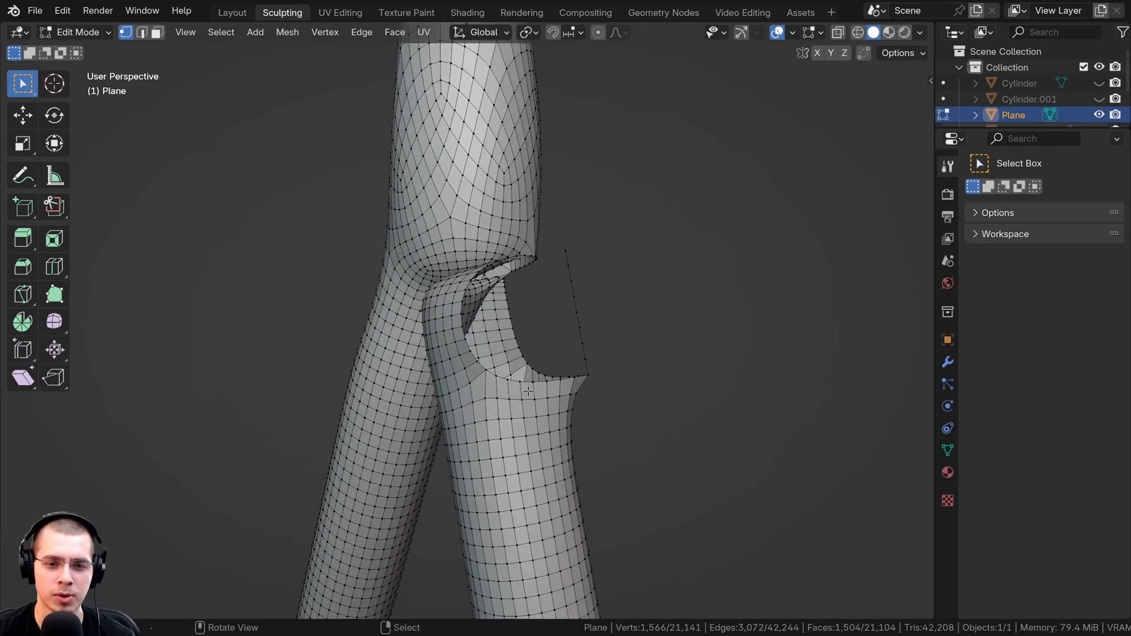
pyautogui.moveTo(523, 383); pyautogui.dragTo(516, 248, button='middle')
pyautogui.press('f')
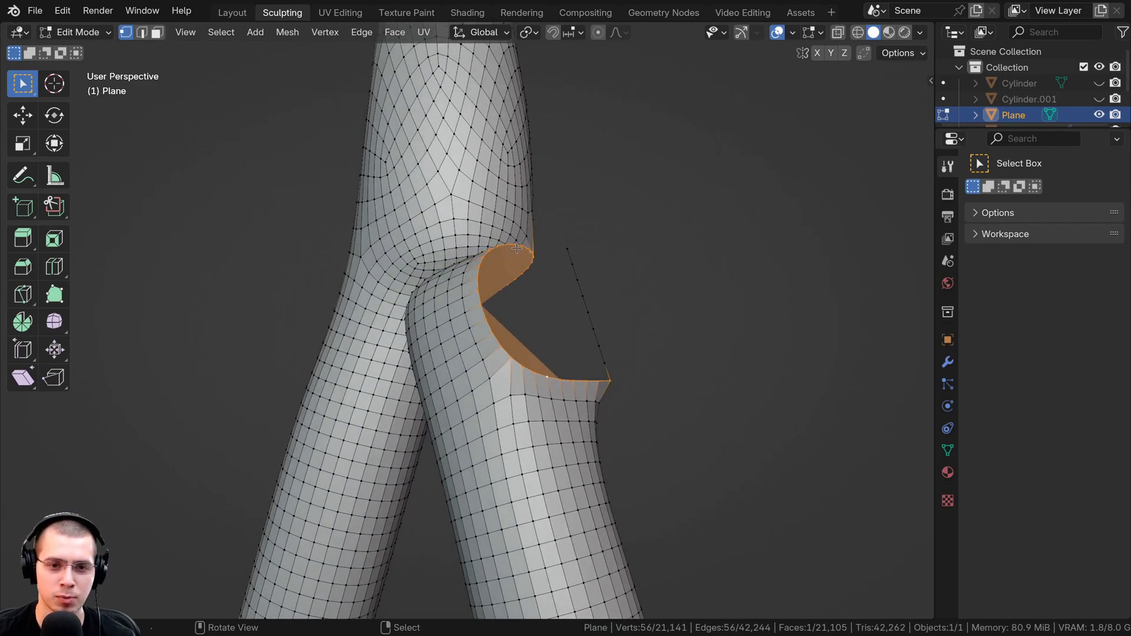
pyautogui.moveTo(510, 350)
pyautogui.mouseDown(button='middle')
pyautogui.moveTo(503, 374)
pyautogui.moveTo(511, 348)
pyautogui.mouseUp(button='middle')
pyautogui.press('Tab')
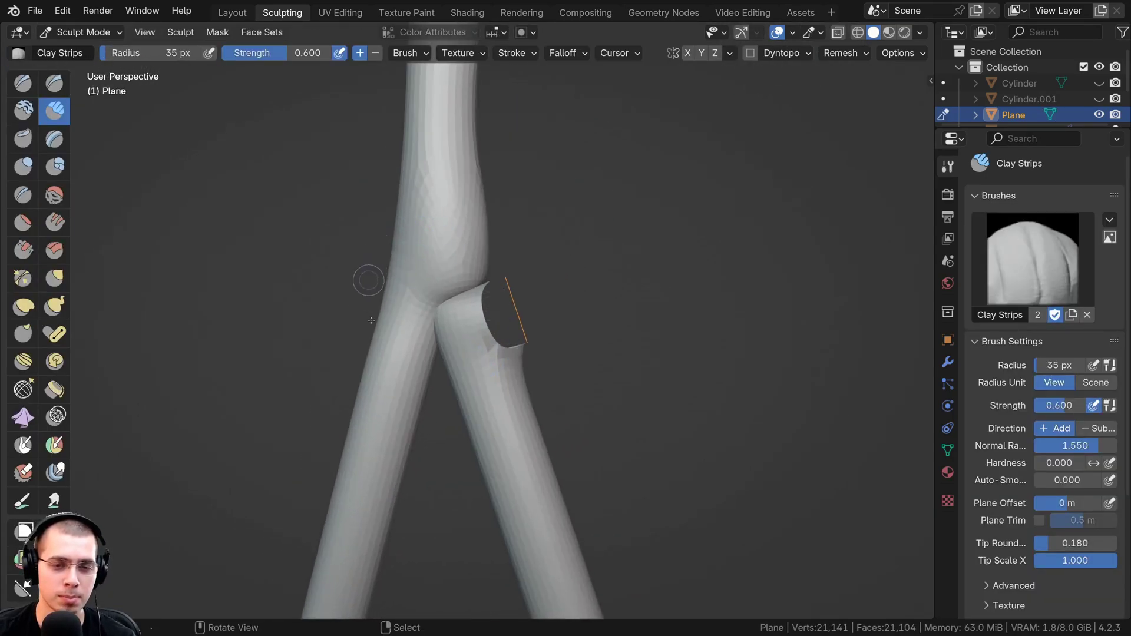
pyautogui.keyDown('shift'); pyautogui.moveTo(438, 283); pyautogui.dragTo(442, 274, button='middle'); pyautogui.keyUp('shift')
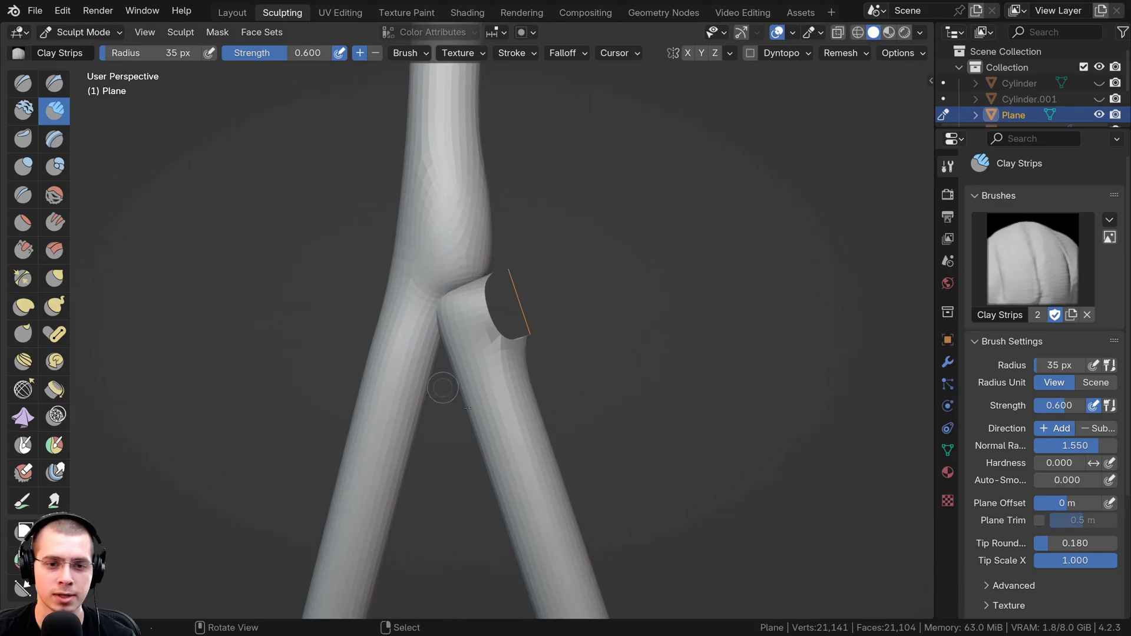
# Add a cylinder mesh in the Layout workspace and scale it down near the figure's hip.
pyautogui.click(238, 16)
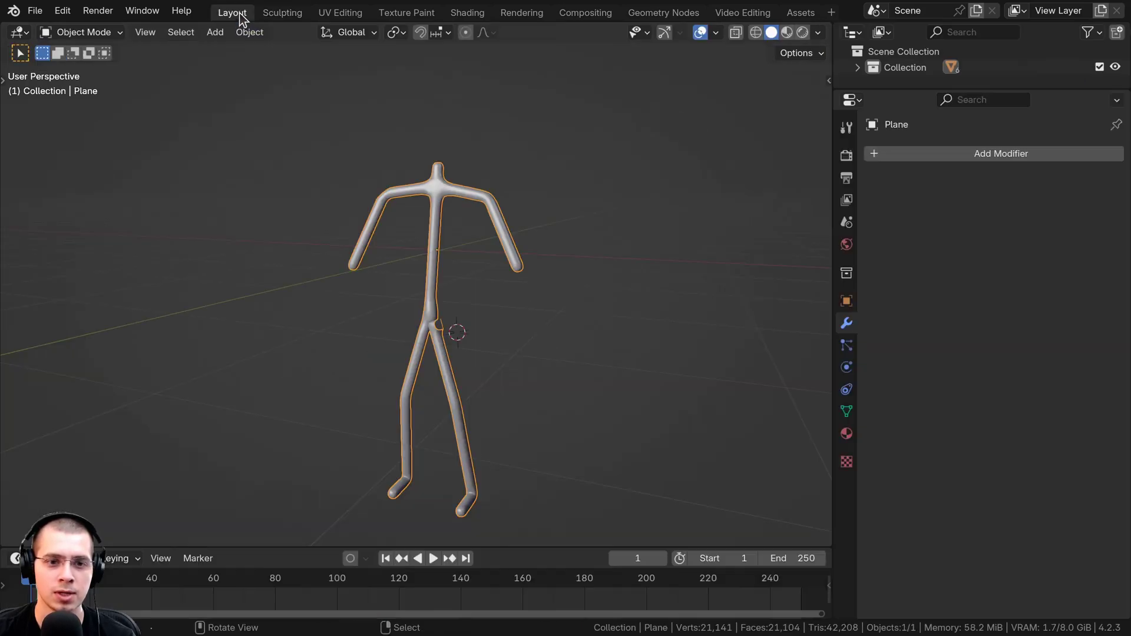
pyautogui.scroll(6, 464, 280)
pyautogui.hotkey('shift', 'a')
pyautogui.moveTo(457, 184)
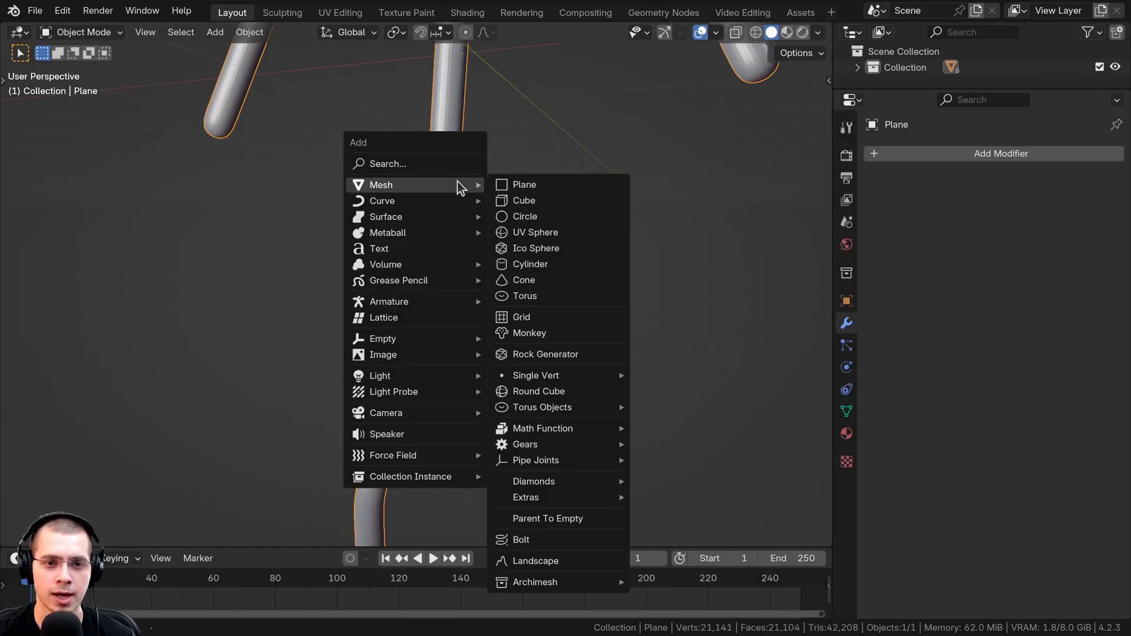
pyautogui.click(526, 264)
pyautogui.scroll(-3, 635, 283)
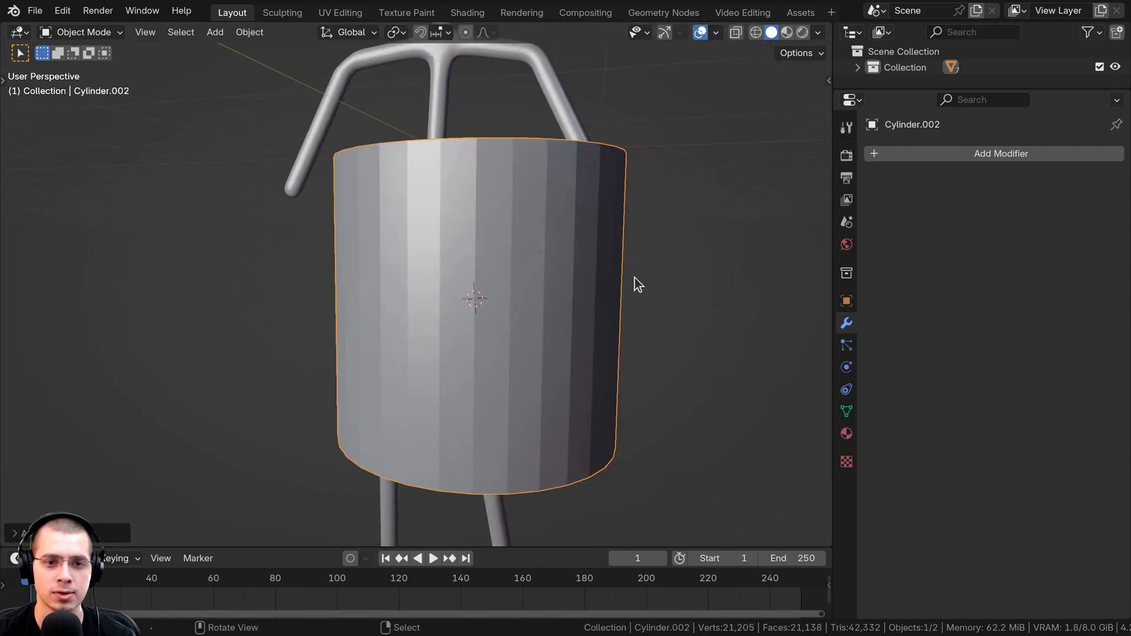
pyautogui.press('s')
pyautogui.click(504, 293)
# Tilt, resize and move the cylinder so it covers the open hip joint in line with the leg.
pyautogui.scroll(4, 623, 294)
pyautogui.press('r')
pyautogui.click(559, 235)
pyautogui.moveTo(560, 235); pyautogui.dragTo(551, 328, button='middle')
pyautogui.scroll(3, 551, 328)
pyautogui.press('g')
pyautogui.press('s')
pyautogui.click(518, 334)
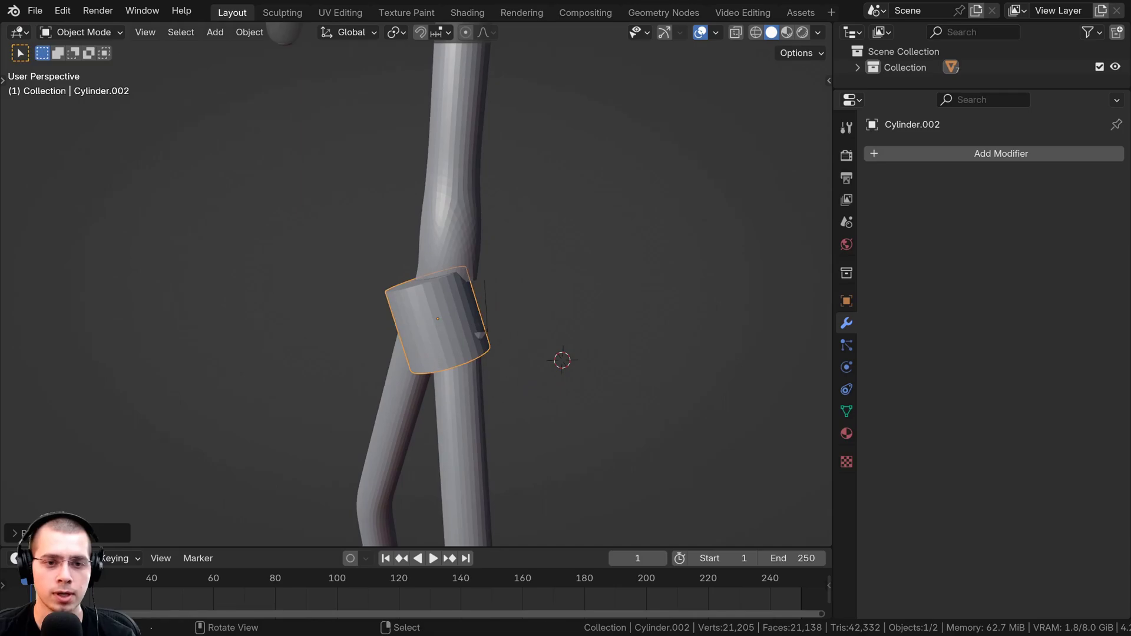
pyautogui.press('r')
pyautogui.click(500, 359)
pyautogui.press('g')
pyautogui.click(513, 373)
pyautogui.moveTo(513, 372); pyautogui.dragTo(571, 295, button='middle')
# Select the cylinder's lower ring in wireframe Edit Mode, narrow it, and move it down along the upper leg.
pyautogui.press('Tab')
pyautogui.hotkey('shift', 'z')
pyautogui.hotkey('alt', 'a')
pyautogui.moveTo(383, 299); pyautogui.dragTo(390, 288, button='middle')
pyautogui.scroll(1, 389, 287)
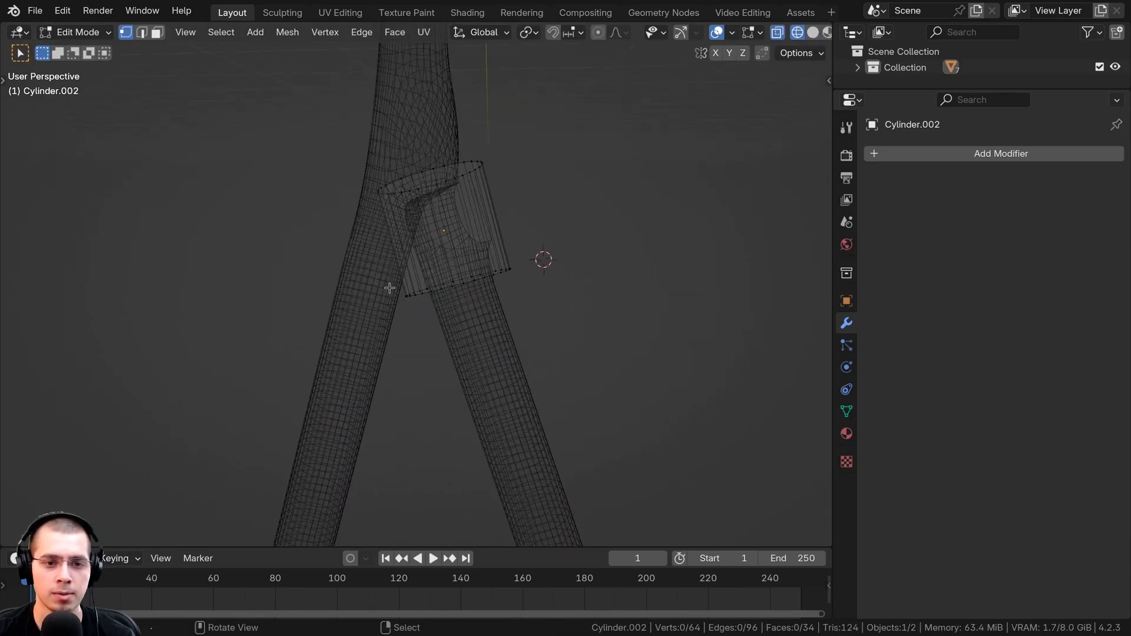
pyautogui.moveTo(341, 254); pyautogui.dragTo(545, 334)
pyautogui.press('s')
pyautogui.click(621, 307)
pyautogui.press('g')
pyautogui.click(631, 332)
# Align the cylinder's lower ring with the leg from the side, then clear the selection in wireframe shading.
pyautogui.press('z')
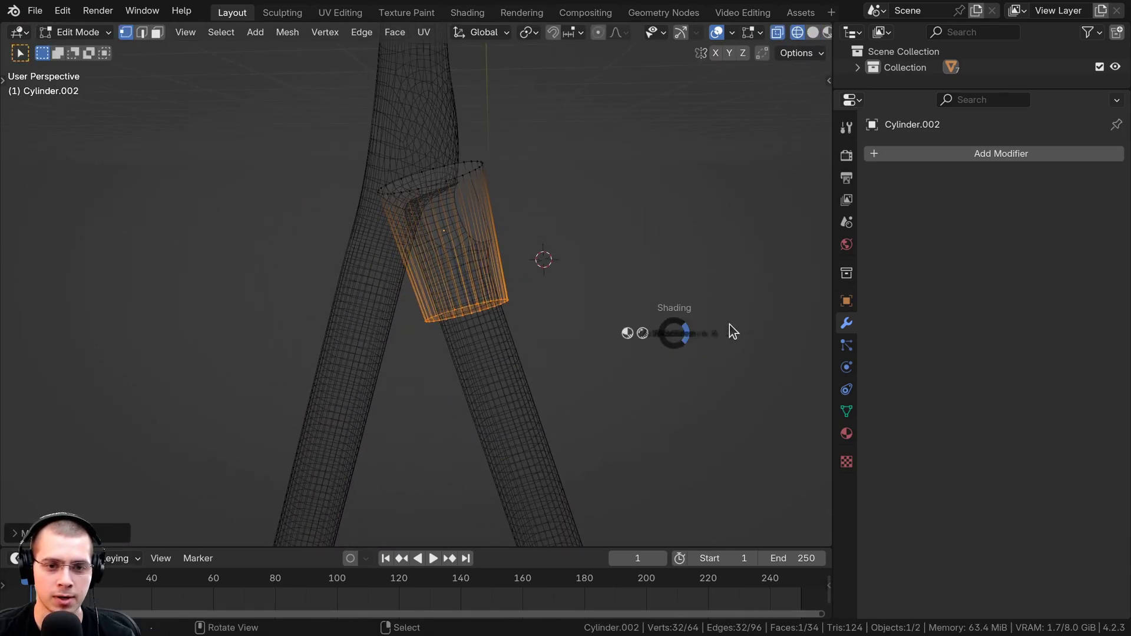
pyautogui.moveTo(666, 336); pyautogui.dragTo(539, 353, button='middle')
pyautogui.press('g')
pyautogui.click(522, 352)
pyautogui.hotkey('shift', 'z')
pyautogui.hotkey('alt', 'a')
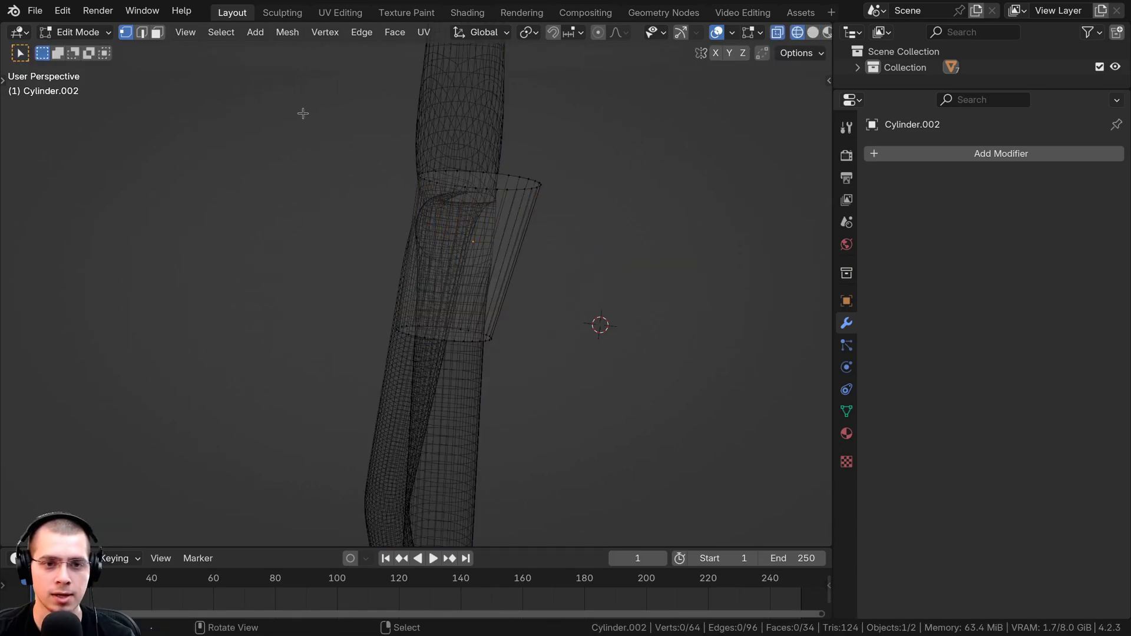
# Select the cylinder's upper ring, extrude it upward along the torso in solid shading, and scale the new ring narrower.
pyautogui.moveTo(303, 112); pyautogui.dragTo(575, 227)
pyautogui.moveTo(575, 227); pyautogui.dragTo(580, 255, button='middle')
pyautogui.hotkey('shift', 'z')
pyautogui.press('e')
pyautogui.click(646, 242)
pyautogui.press('s')
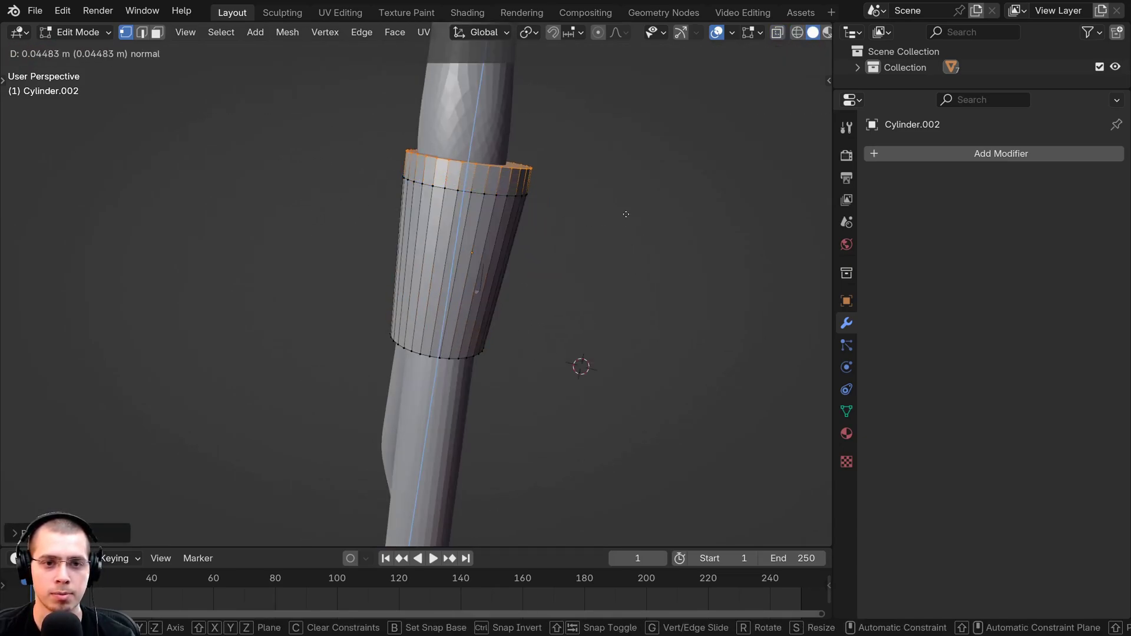
pyautogui.click(600, 197)
# Add one loop cut around the cylinder's middle, shift that ring to round out the hip cover, and return to Object Mode.
pyautogui.hotkey('ctrl', 'r')
pyautogui.click(525, 253)
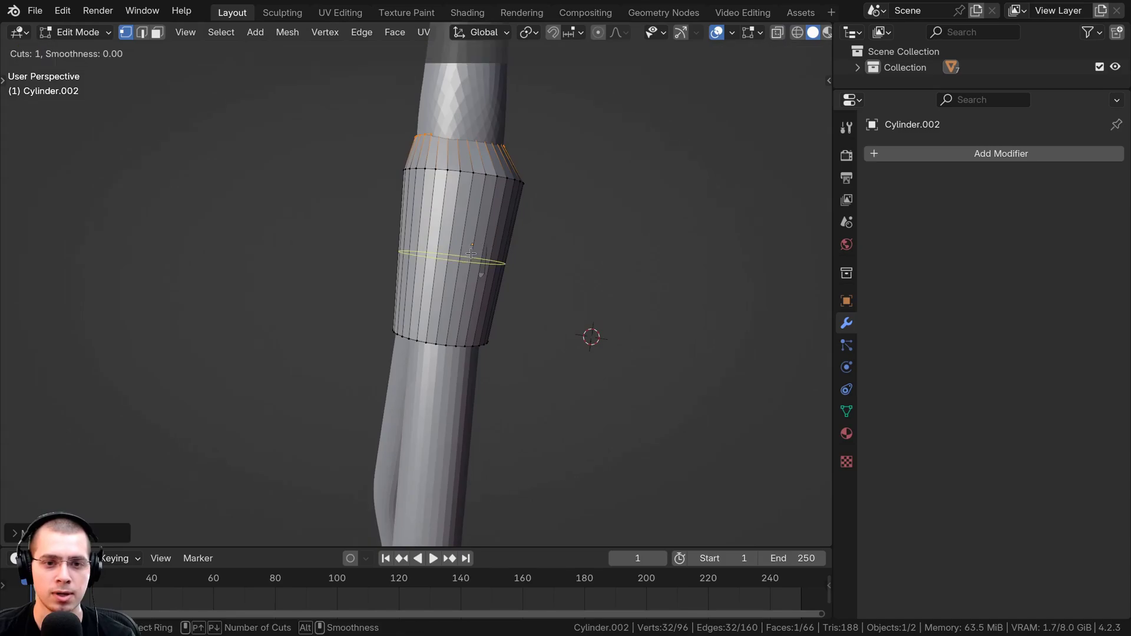
pyautogui.click(522, 271)
pyautogui.scroll(-3, 522, 270)
pyautogui.press('g')
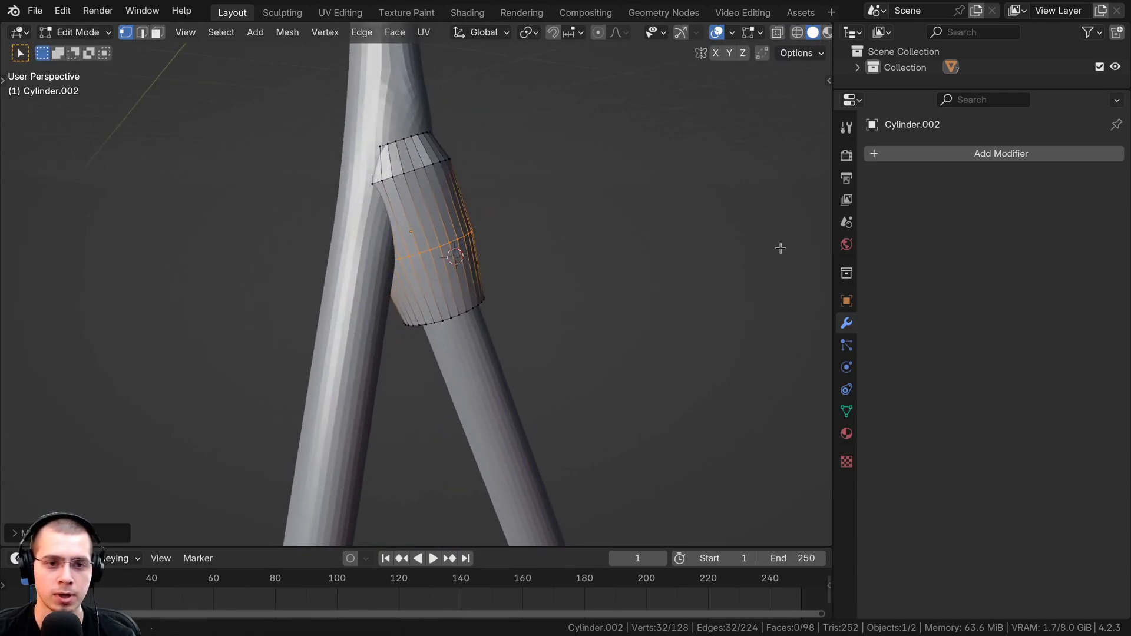
pyautogui.press('Tab')
pyautogui.scroll(-5, 422, 152)
pyautogui.click(541, 303)
pyautogui.moveTo(541, 303); pyautogui.dragTo(452, 223, button='middle')
pyautogui.scroll(3, 451, 223)
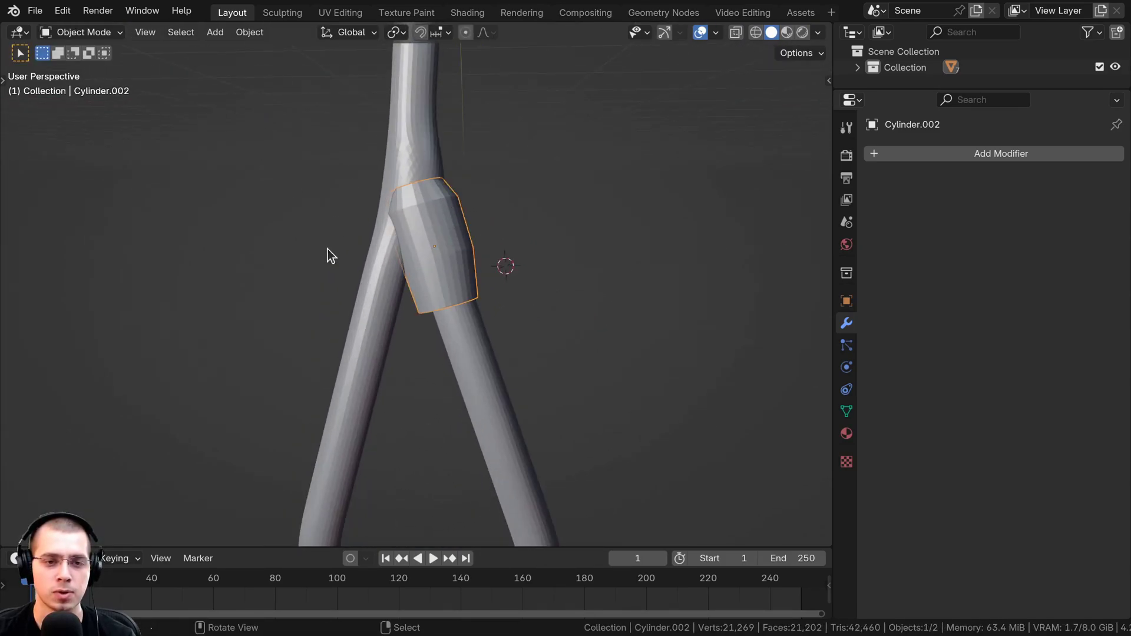
pyautogui.moveTo(499, 274)
pyautogui.mouseDown(button='middle')
pyautogui.moveTo(422, 352)
pyautogui.moveTo(458, 337)
pyautogui.moveTo(358, 259)
pyautogui.moveTo(457, 318)
pyautogui.moveTo(480, 316)
pyautogui.moveTo(507, 271)
pyautogui.mouseUp(button='middle')
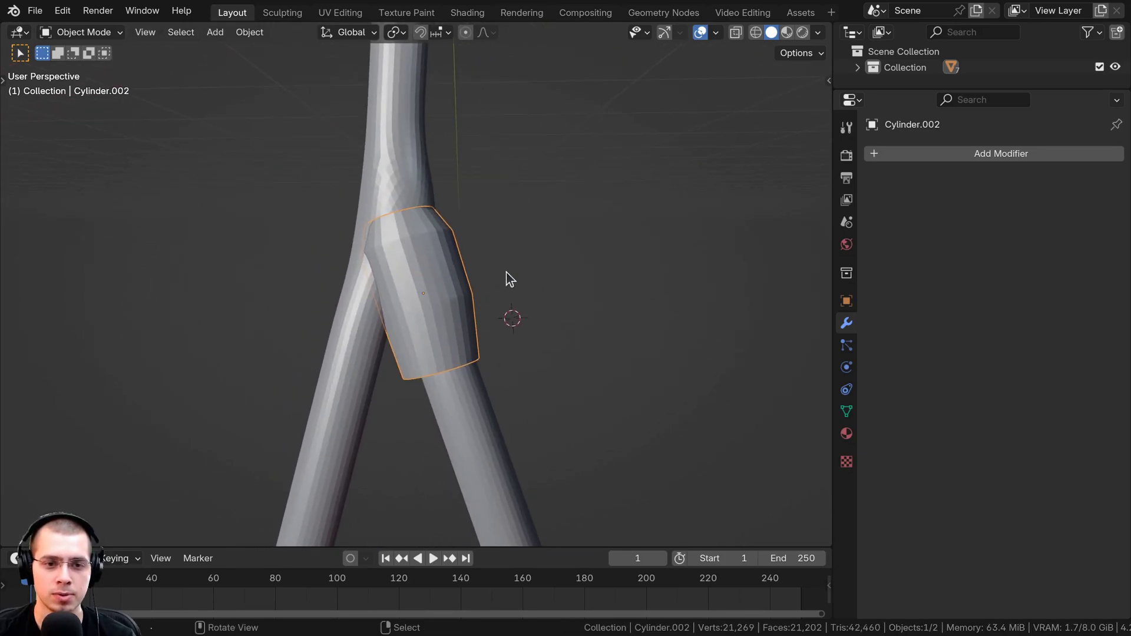
# Add a Boolean modifier to the cylinder with the figure (Plane) as its object, set it to Union, and apply it.
pyautogui.click(932, 156)
pyautogui.write('boo')
pyautogui.press('Return')
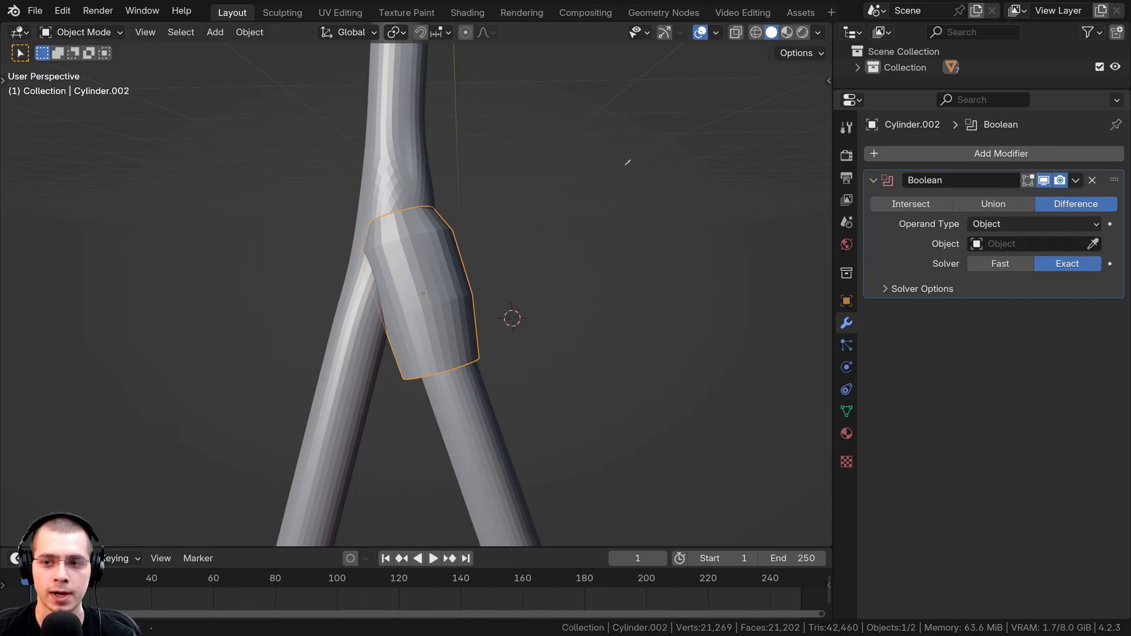
pyautogui.click(411, 112)
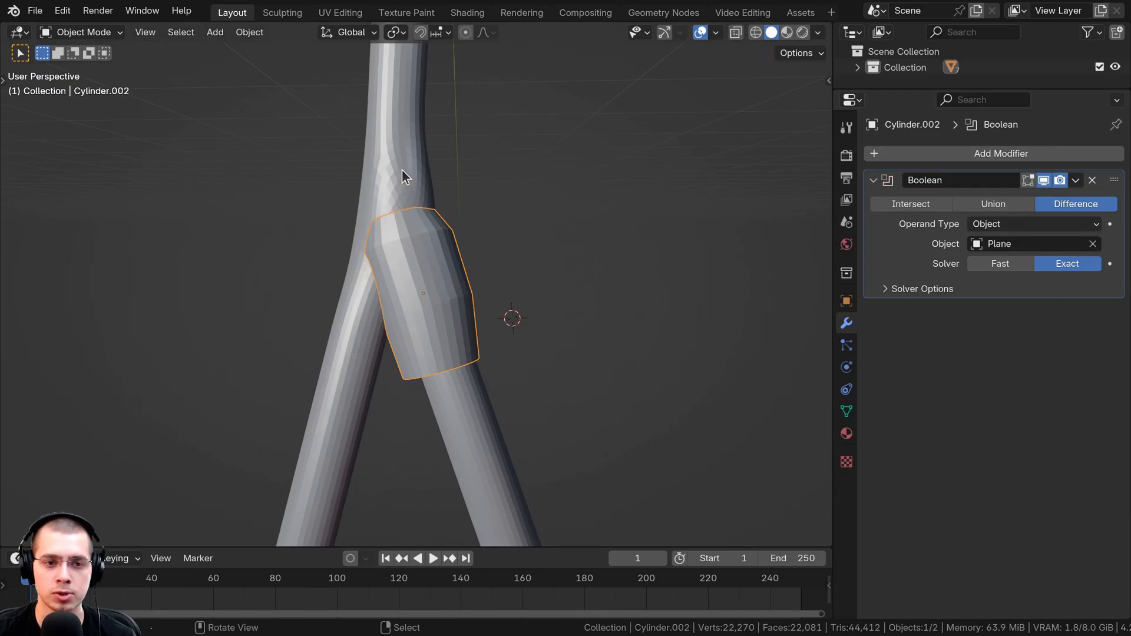
pyautogui.moveTo(407, 177); pyautogui.dragTo(483, 275, button='middle')
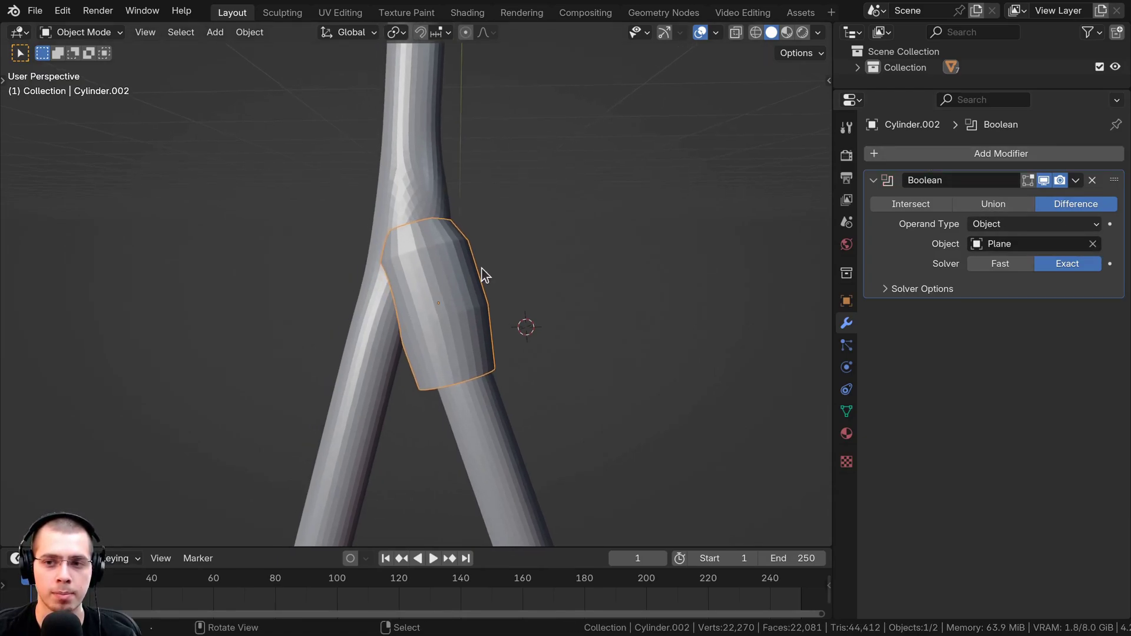
pyautogui.click(999, 200)
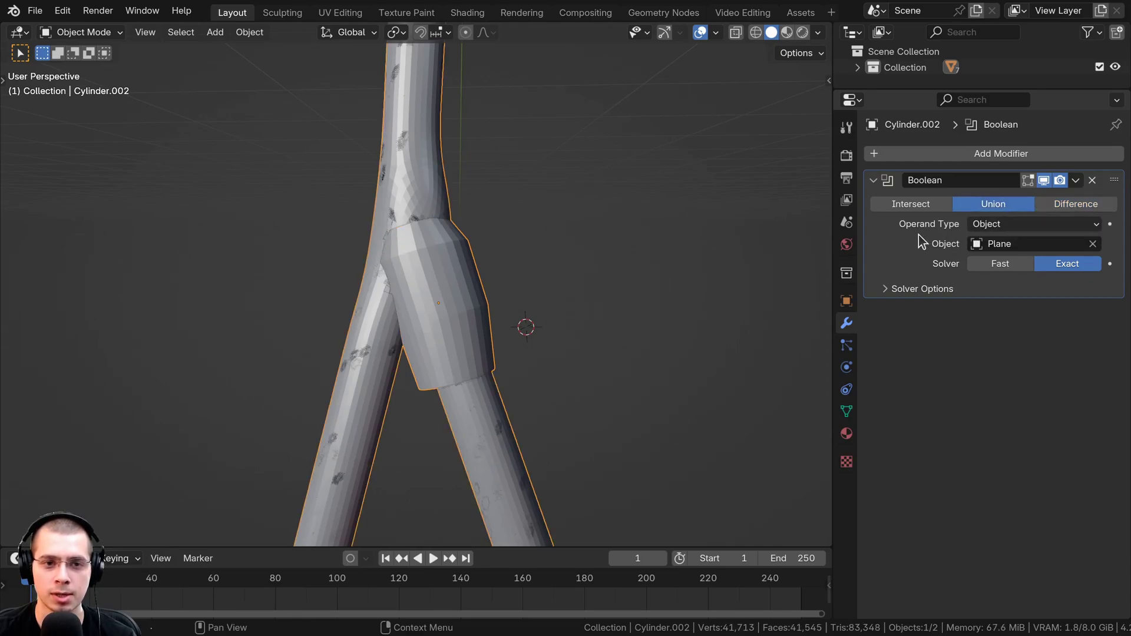
pyautogui.hotkey('ctrl', 'a')
# Move the original figure away from the merged copy and delete it.
pyautogui.scroll(-4, 459, 236)
pyautogui.click(415, 234)
pyautogui.press('g')
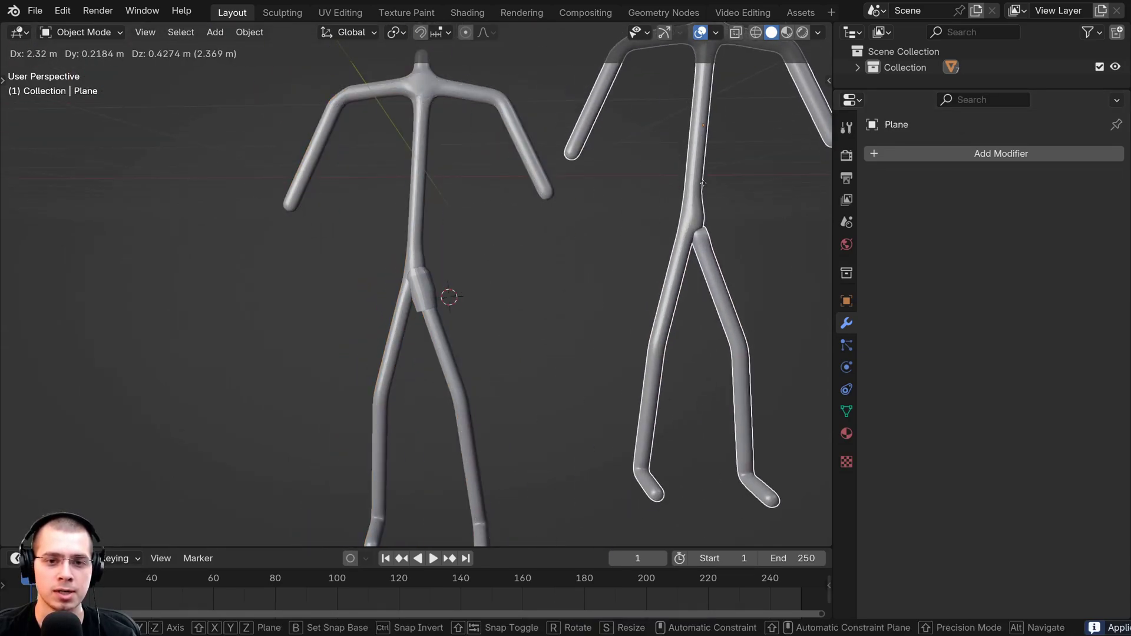
pyautogui.click(709, 233)
pyautogui.scroll(-3, 620, 228)
pyautogui.press('x')
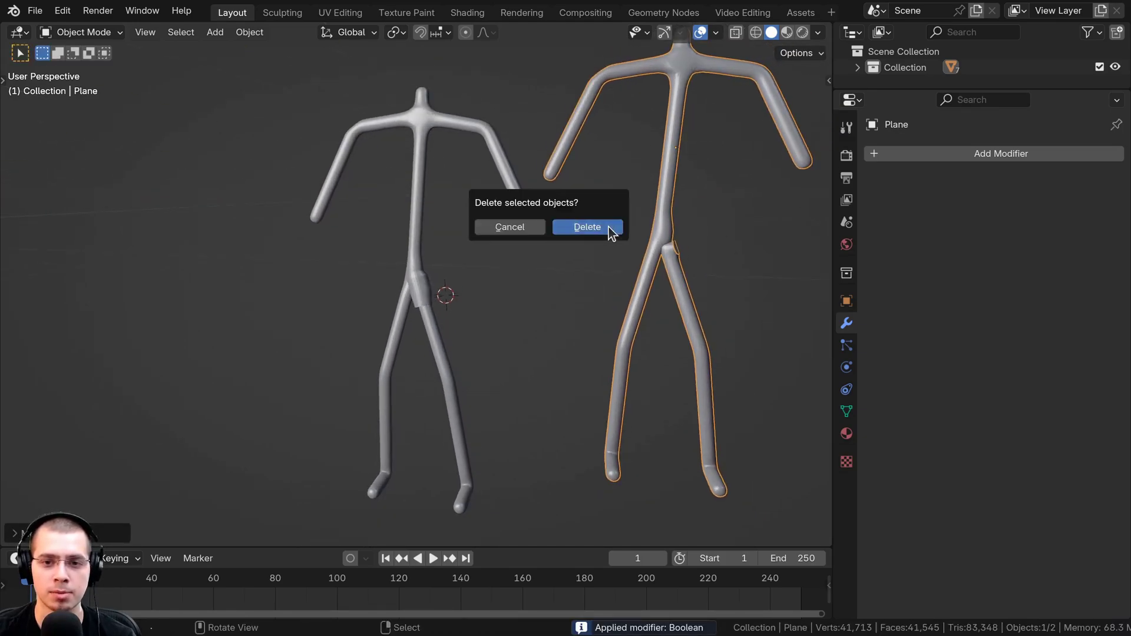
pyautogui.click(607, 229)
# Select the merged figure and examine the mesh topology around the hip in Edit Mode.
pyautogui.scroll(8, 438, 305)
pyautogui.click(423, 260)
pyautogui.press('Tab')
pyautogui.scroll(5, 428, 308)
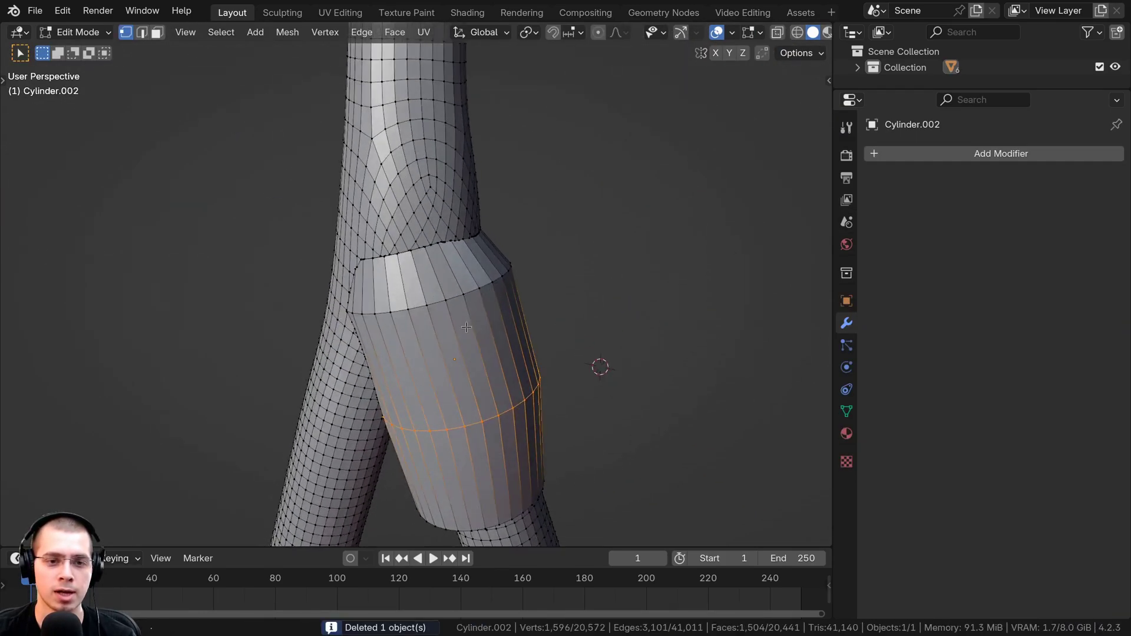
pyautogui.press('a')
pyautogui.press('Tab')
pyautogui.scroll(-4, 454, 316)
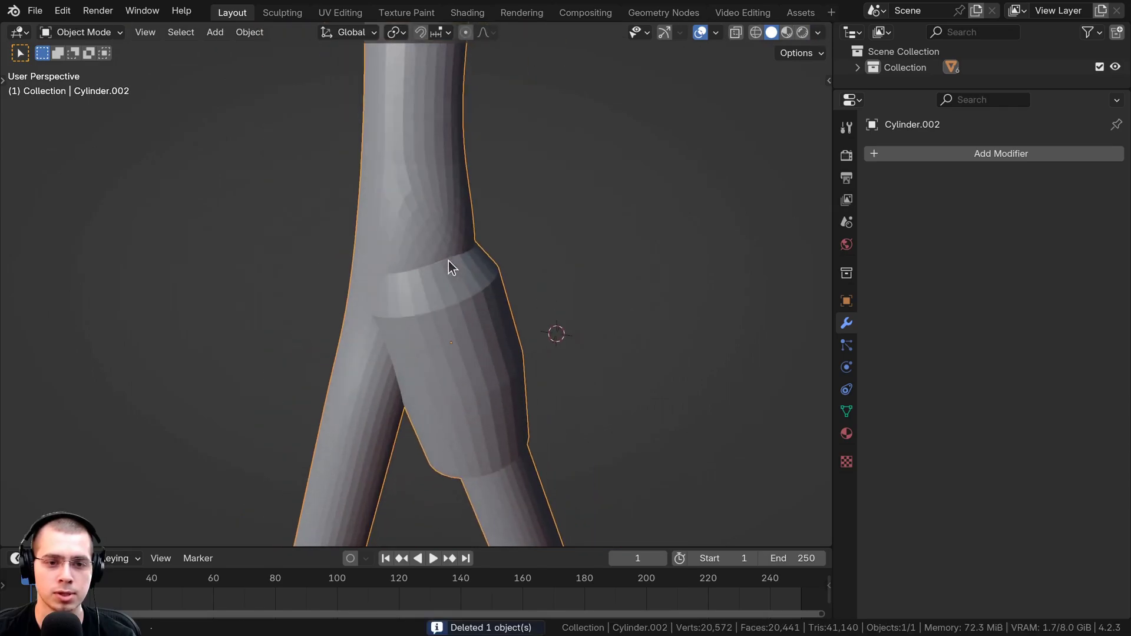
# Sculpt over the merged hip joint with the Clay Strips brush and Dyntopo enabled in the Sculpting workspace.
pyautogui.click(286, 18)
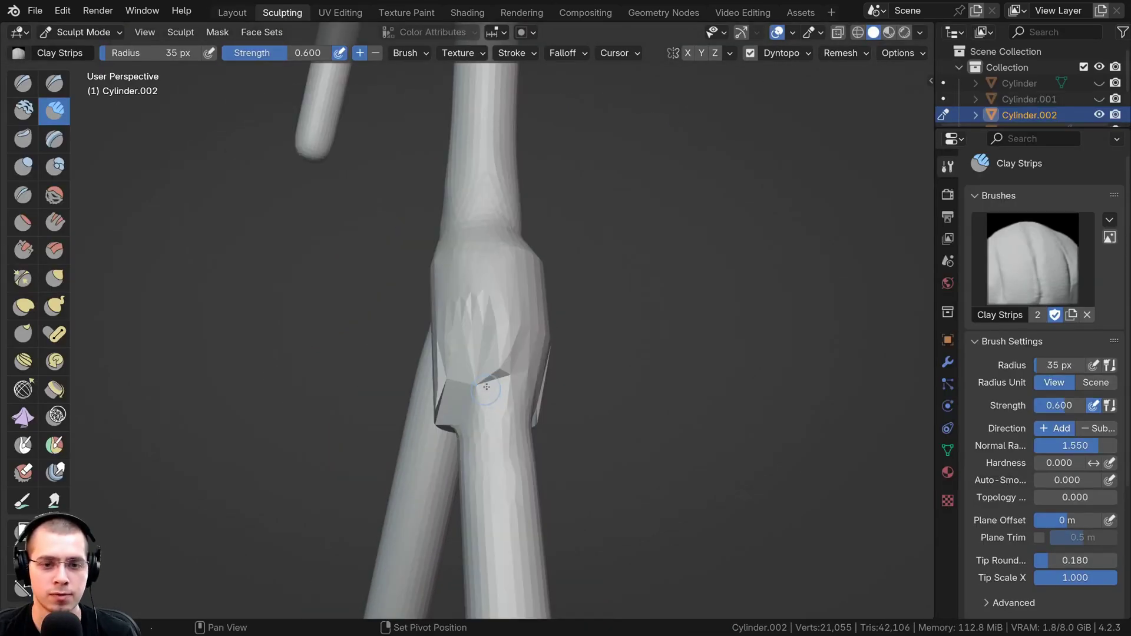
pyautogui.moveTo(433, 353); pyautogui.dragTo(526, 349, button='middle')
pyautogui.moveTo(462, 414); pyautogui.dragTo(465, 415, button='middle')
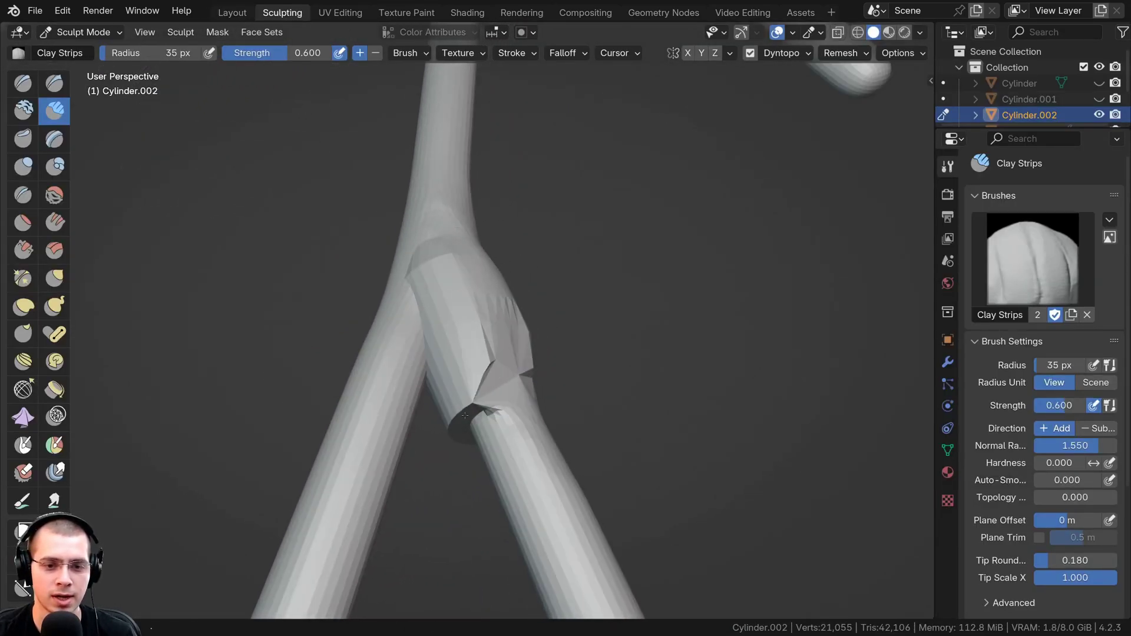
# Turn off Dyntopo, choose a finer voxel size, and voxel-remesh the merged figure.
pyautogui.press('r')
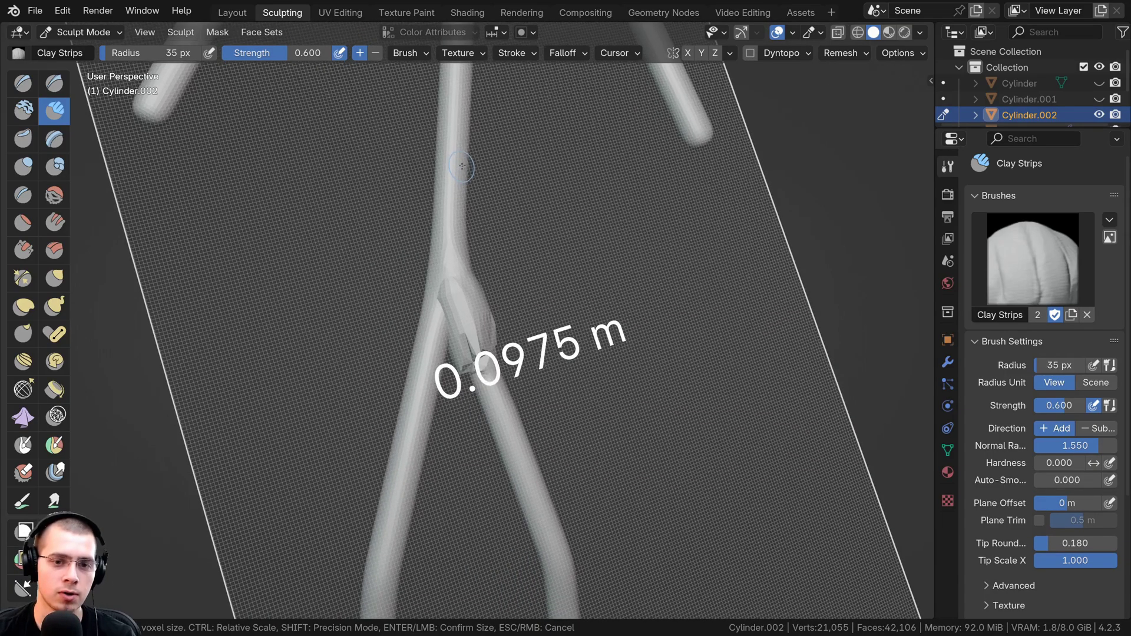
pyautogui.click(461, 193)
pyautogui.hotkey('ctrl', 'r')
pyautogui.moveTo(461, 193); pyautogui.dragTo(441, 207, button='middle')
pyautogui.scroll(2, 465, 283)
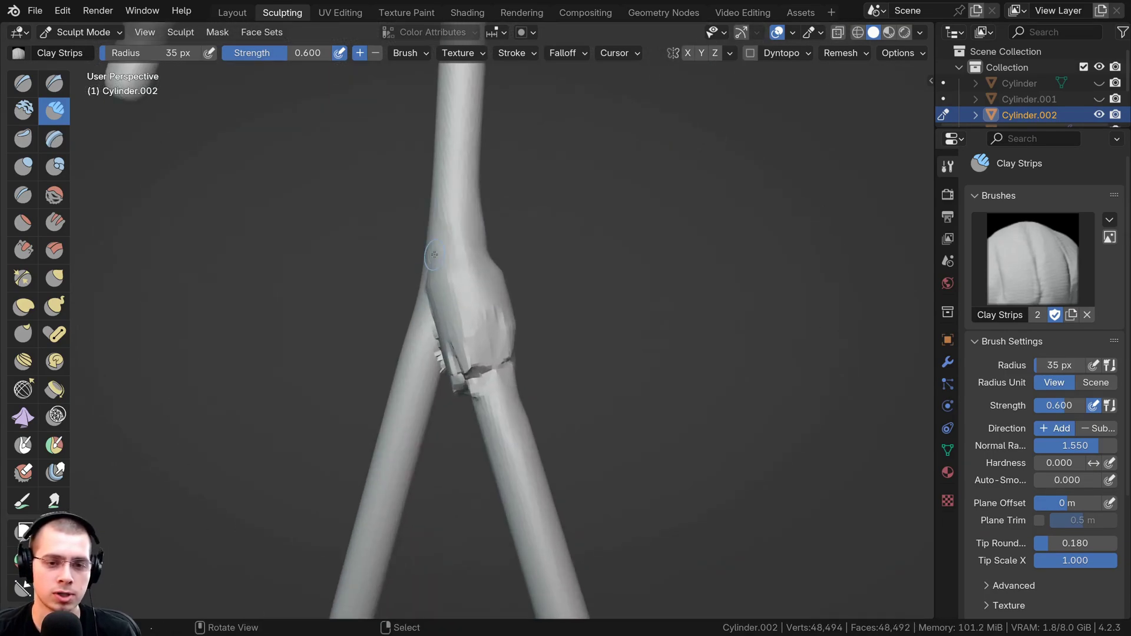
pyautogui.moveTo(514, 294)
pyautogui.mouseDown(button='middle')
pyautogui.moveTo(457, 323)
pyautogui.moveTo(460, 347)
pyautogui.moveTo(403, 295)
pyautogui.mouseUp(button='middle')
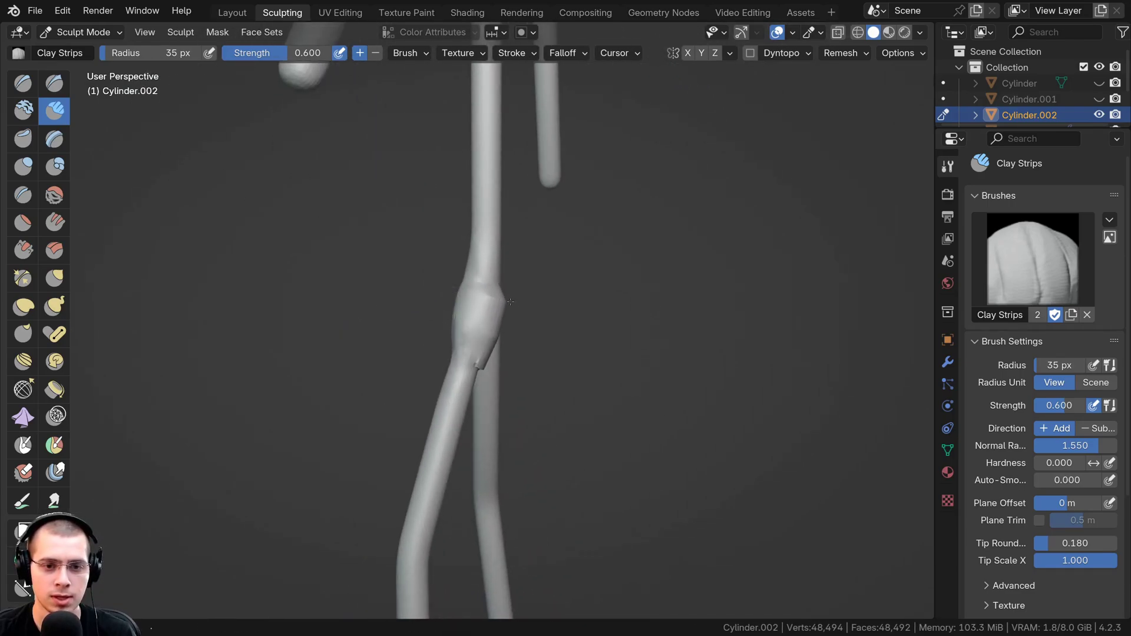
# Return to the Layout workspace and undo the remesh, sculpting and Boolean union back to the separate cylinder and figure.
pyautogui.moveTo(510, 301)
pyautogui.mouseDown(button='middle')
pyautogui.moveTo(455, 371)
pyautogui.moveTo(533, 300)
pyautogui.moveTo(642, 353)
pyautogui.moveTo(752, 365)
pyautogui.mouseUp(button='middle')
pyautogui.hotkey('ctrl', 'pageup')
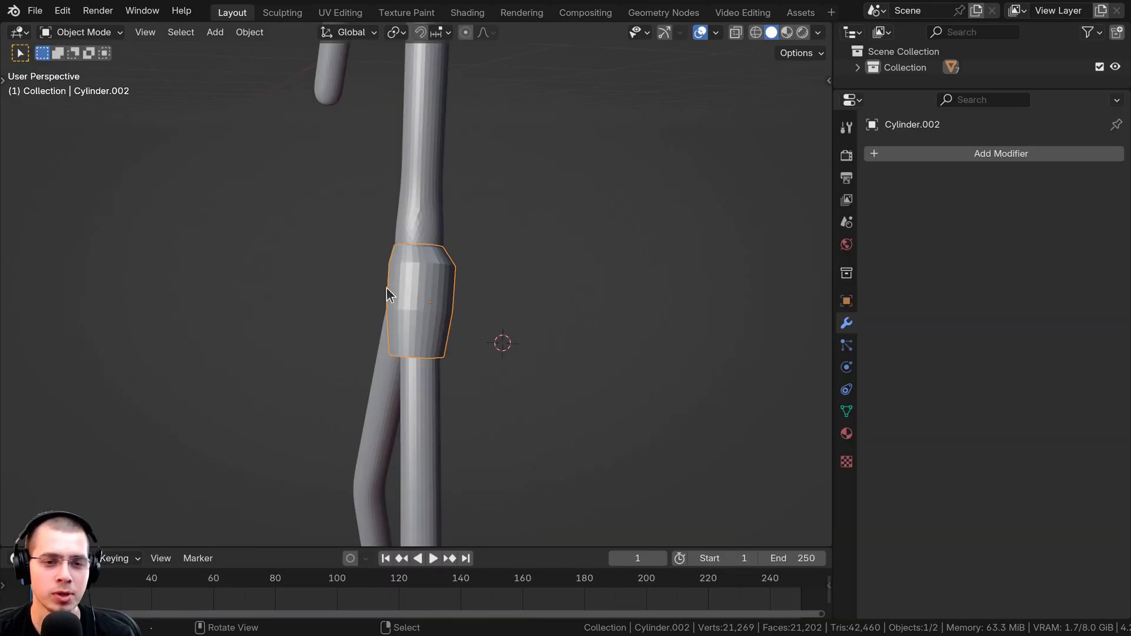
pyautogui.press('g')
pyautogui.click(420, 290)
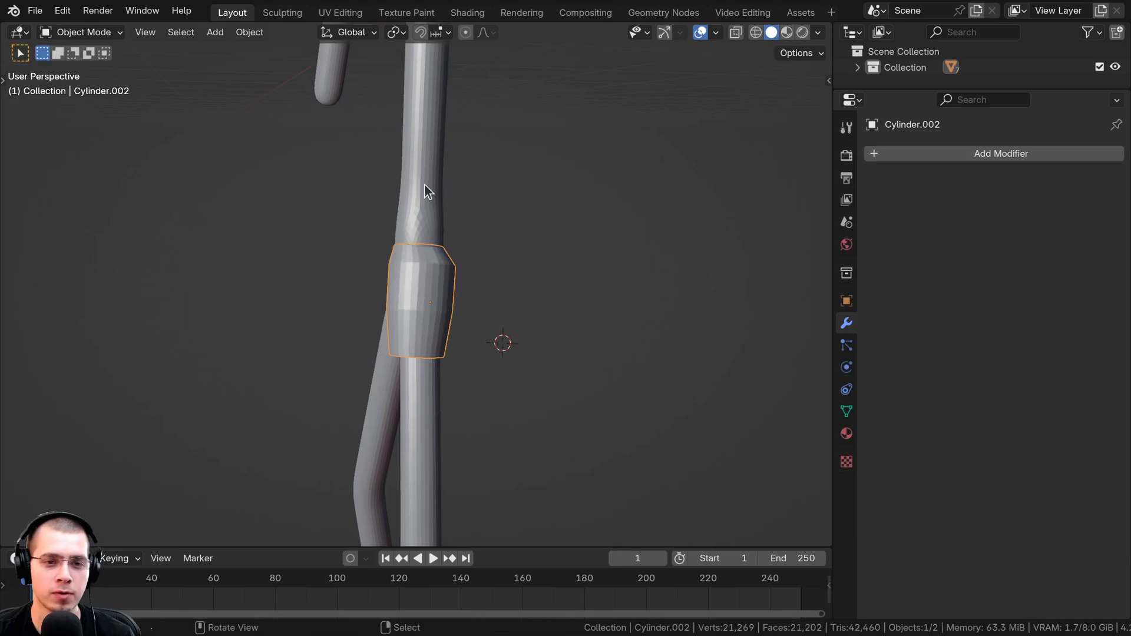
# Join the hip cylinder and the figure into one object with the figure active, and check the mesh in Edit Mode.
pyautogui.click(423, 182)
pyautogui.keyDown('shift'); pyautogui.click(420, 277); pyautogui.keyUp('shift')
pyautogui.moveTo(421, 221); pyautogui.dragTo(496, 246, button='middle')
pyautogui.press('Tab')
pyautogui.scroll(12, 496, 245)
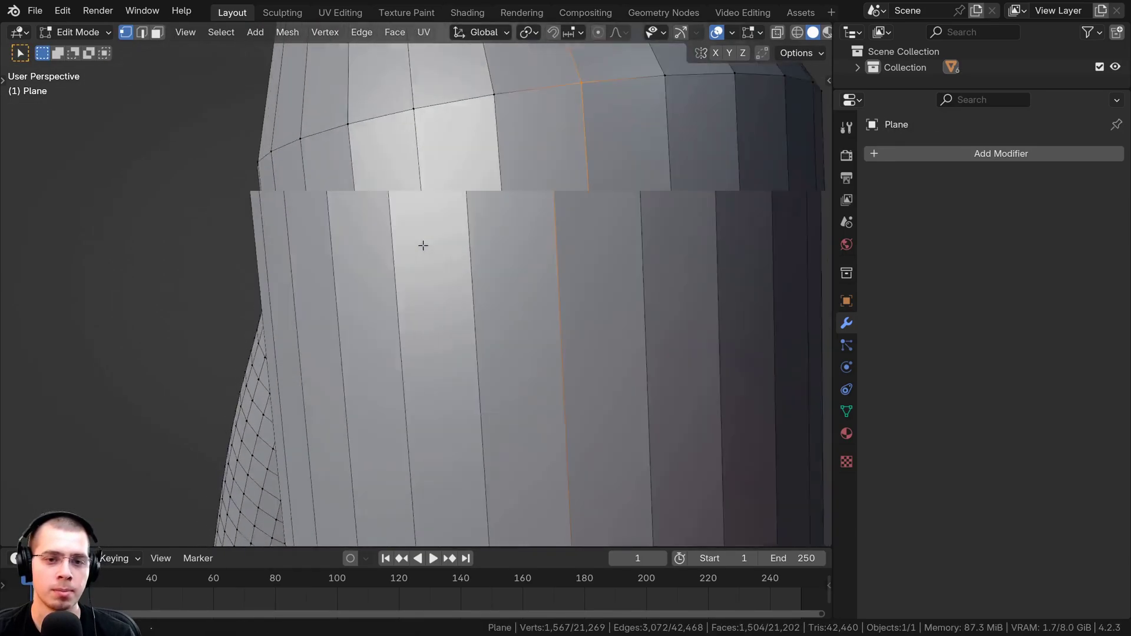
pyautogui.scroll(-12, 460, 222)
pyautogui.press('Tab')
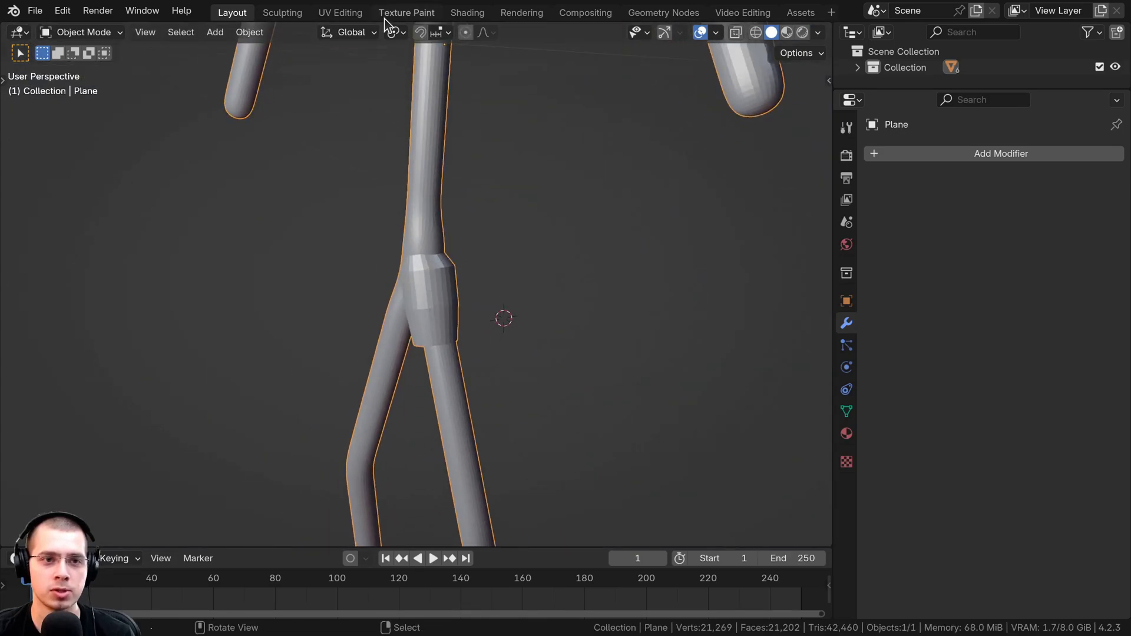
# Voxel-remesh the joined figure in the Sculpting workspace with a voxel size of 0.008 m.
pyautogui.click(282, 13)
pyautogui.hotkey('shift', 'r')
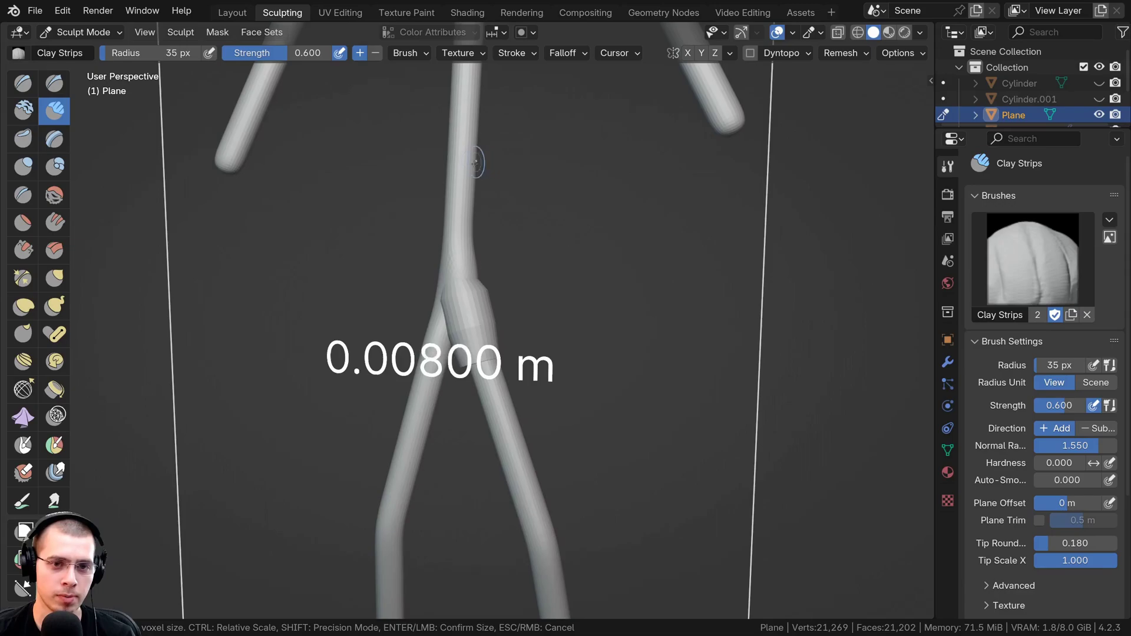
pyautogui.click(473, 168)
pyautogui.moveTo(455, 410); pyautogui.dragTo(441, 378, button='middle')
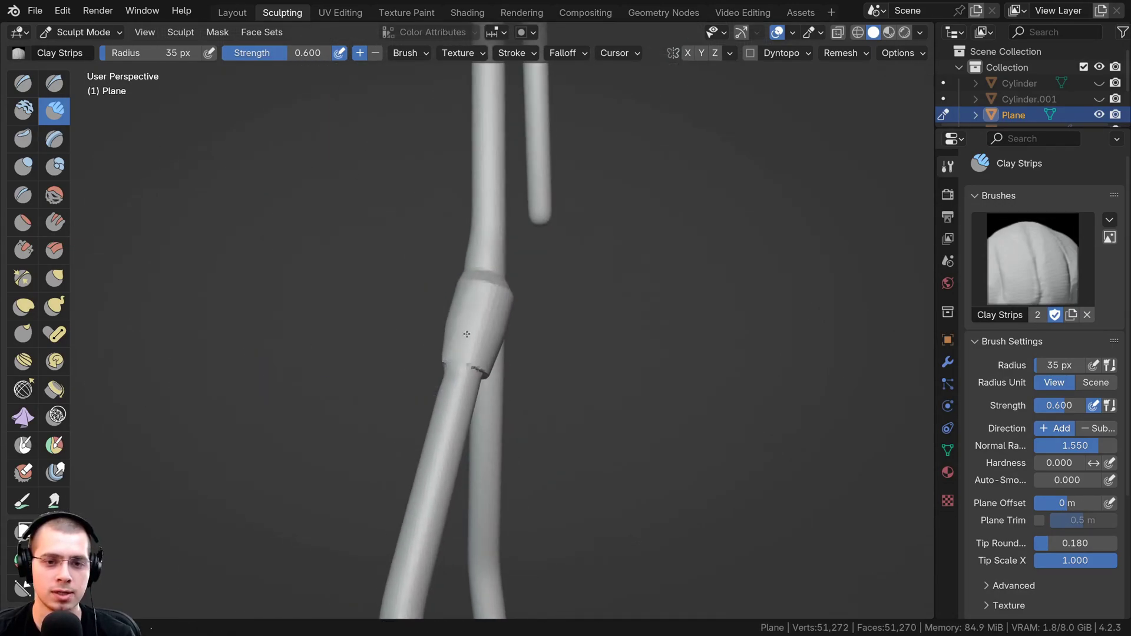
pyautogui.scroll(-6, 467, 334)
pyautogui.moveTo(476, 333); pyautogui.dragTo(785, 320, button='middle')
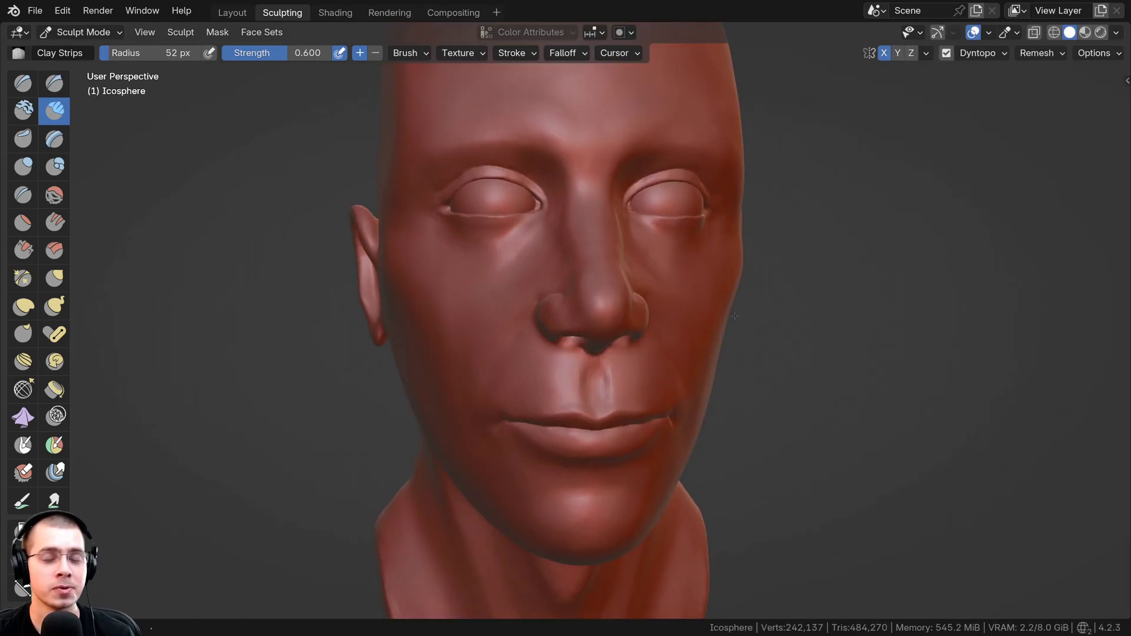
pyautogui.moveTo(739, 317); pyautogui.dragTo(750, 313, button='middle')
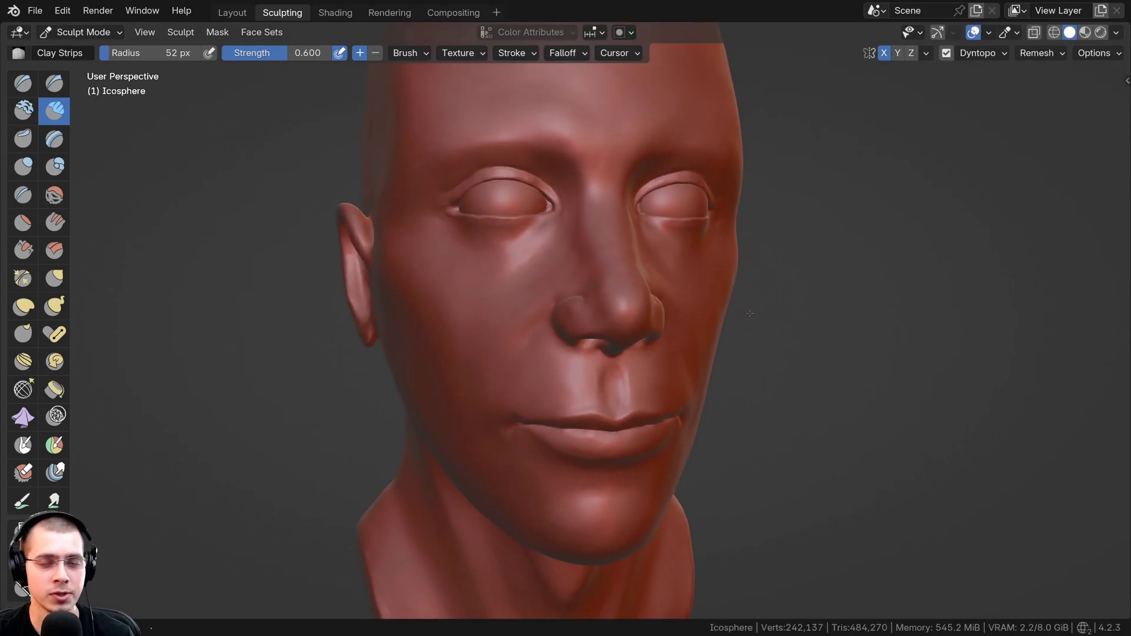
pyautogui.moveTo(689, 139); pyautogui.dragTo(597, 334, button='middle')
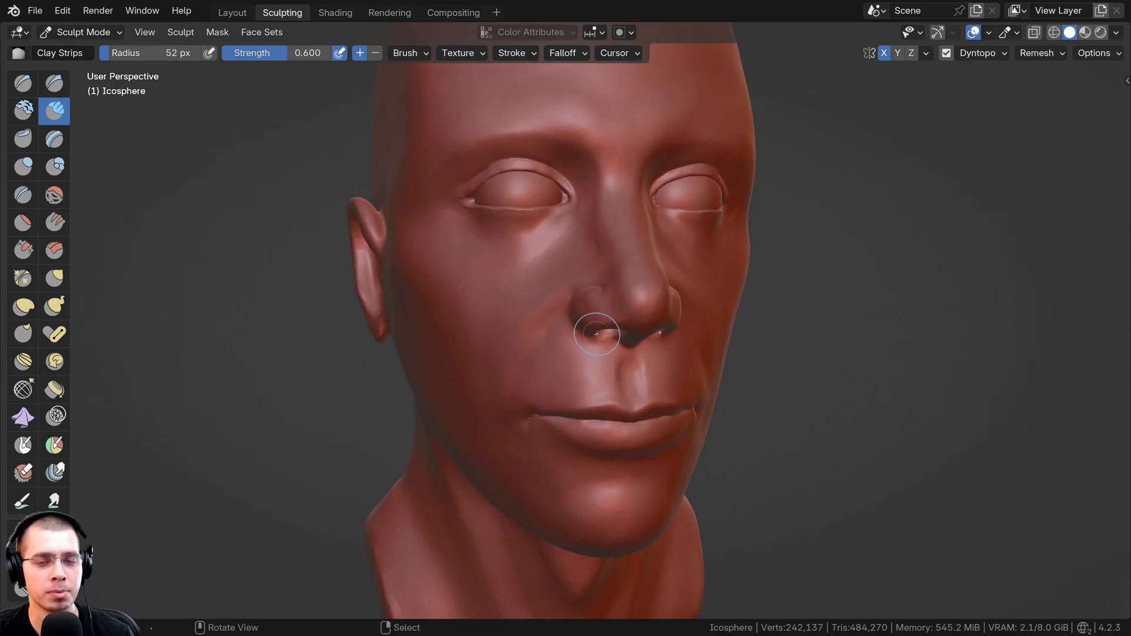
pyautogui.moveTo(594, 119); pyautogui.dragTo(554, 127, button='middle')
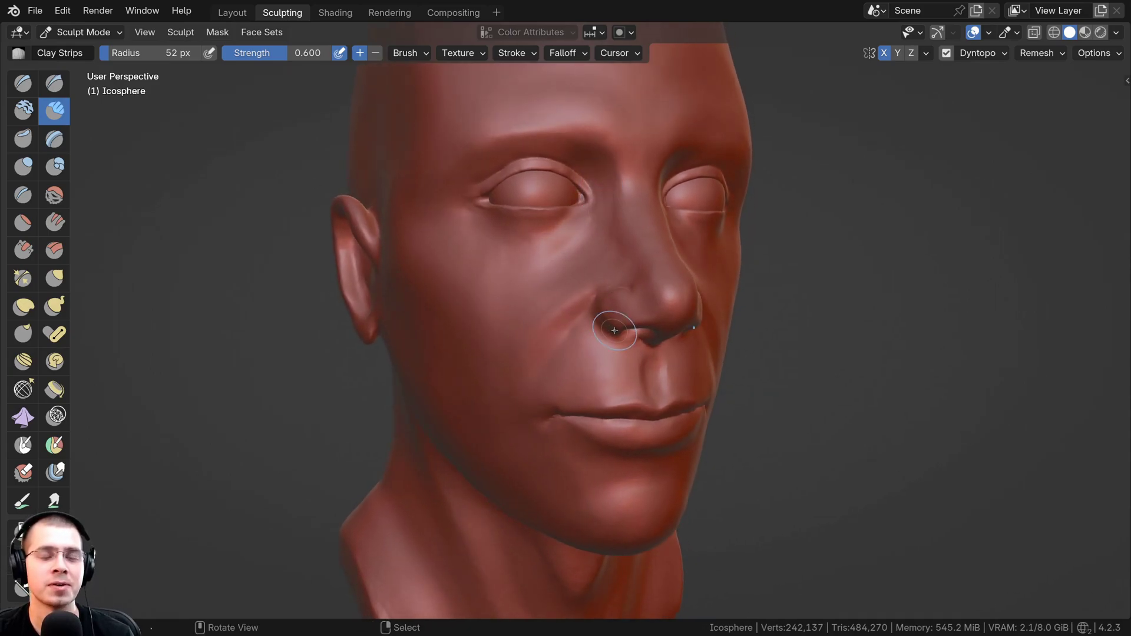